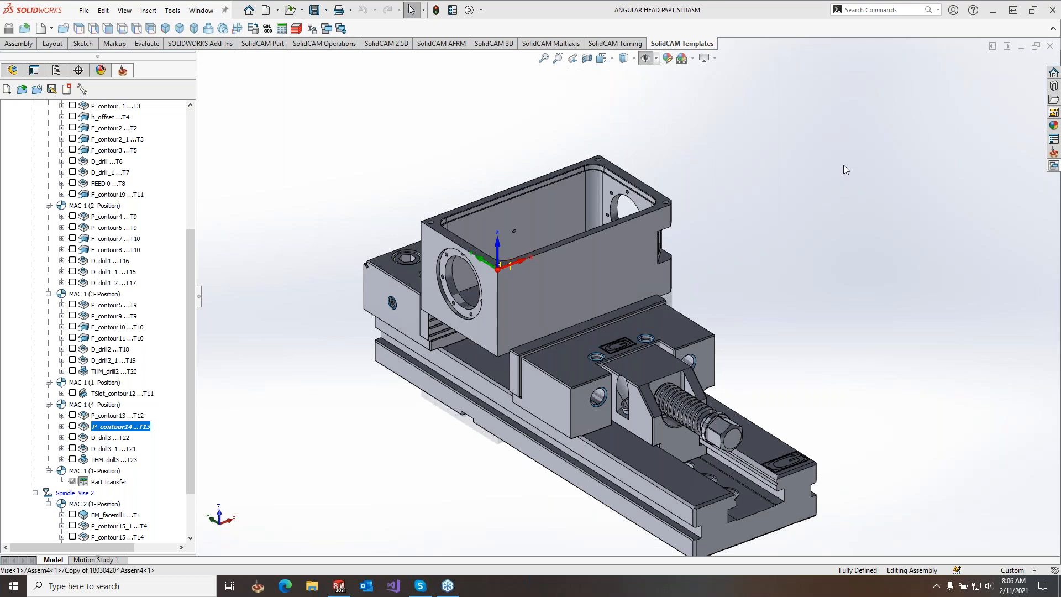
Step: Preview the P_contour14 pocket operation in the simulator from its edit dialog, then close both the simulation and the operation
{"action": "right_click", "coordinate": [128, 428]}
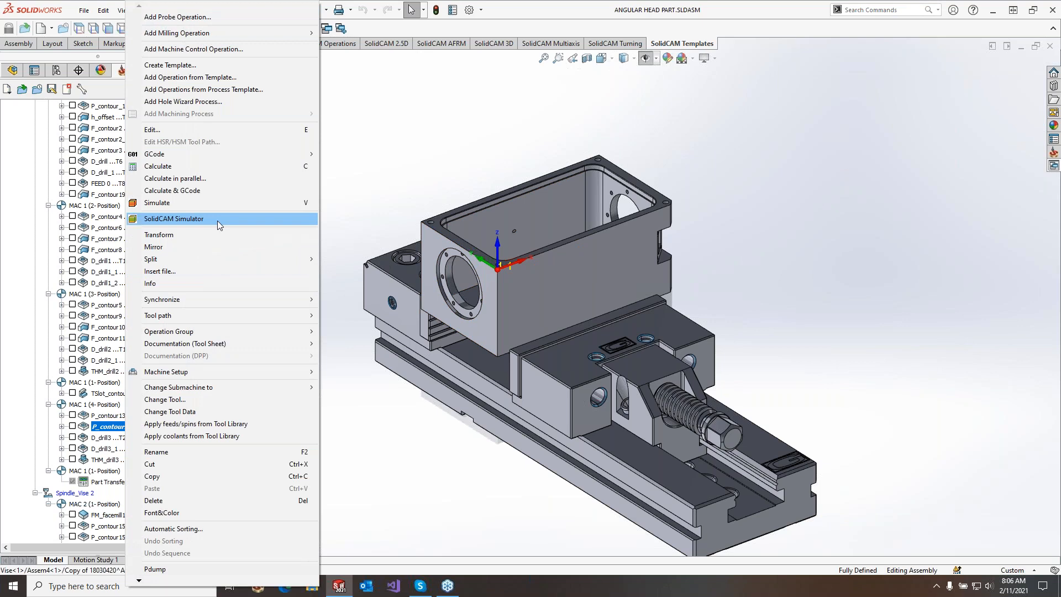
{"action": "right_click", "coordinate": [92, 429]}
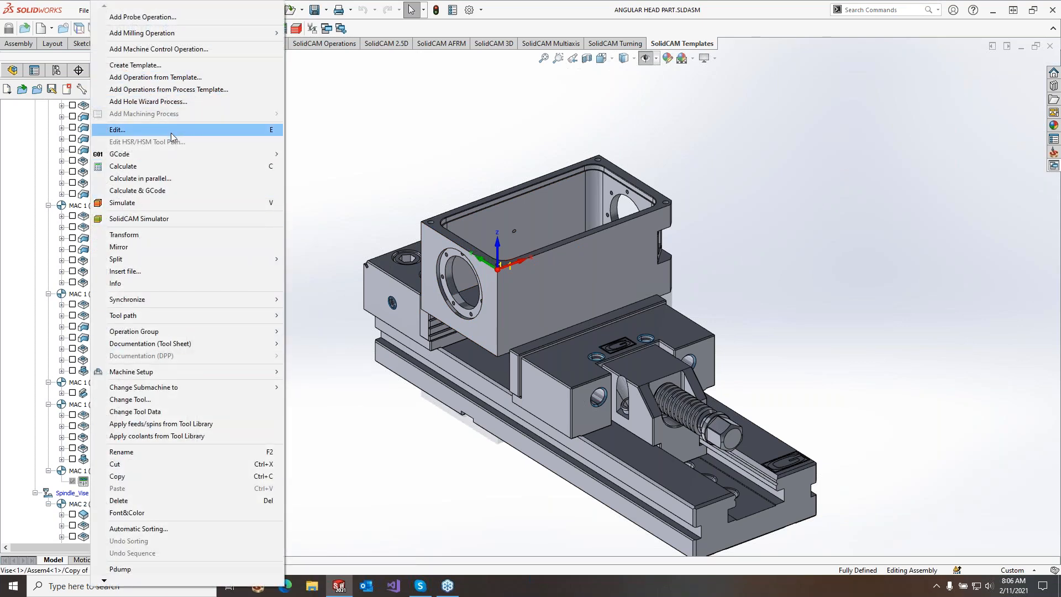
{"action": "left_click", "coordinate": [170, 131]}
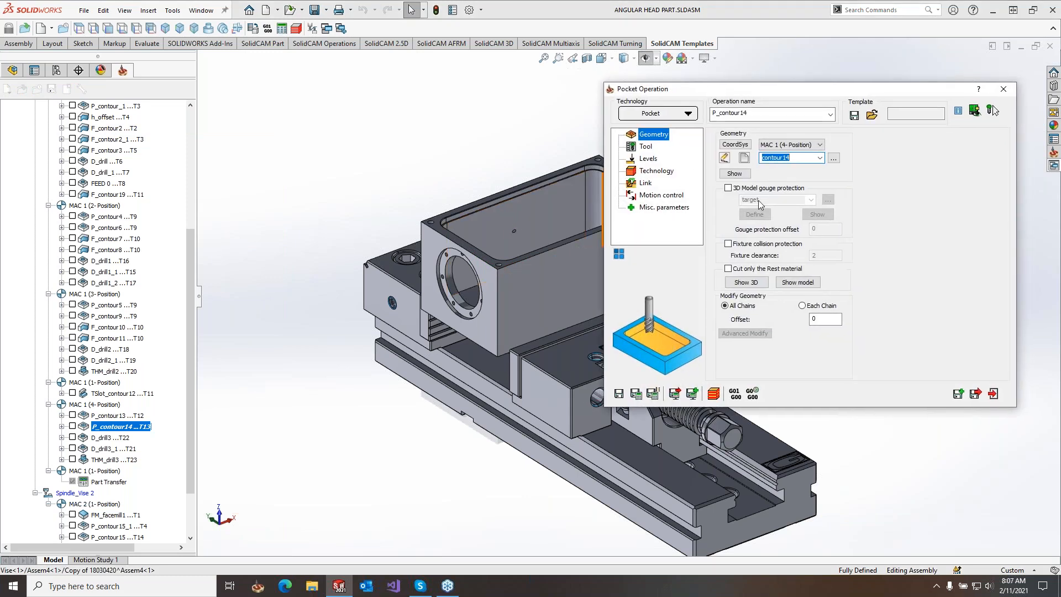
{"action": "left_click_drag", "start_coordinate": [781, 90], "coordinate": [779, 97]}
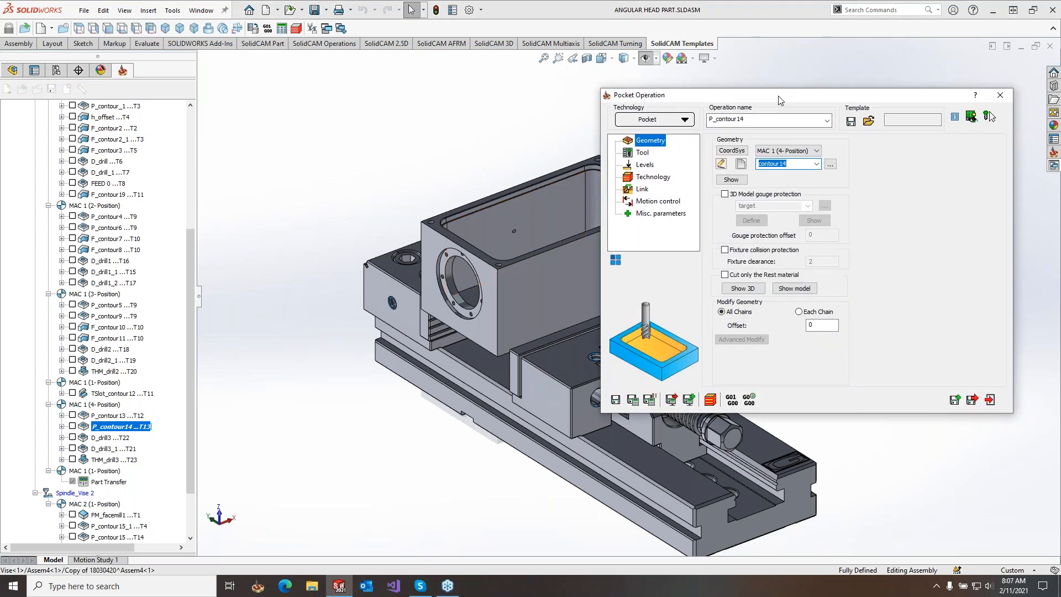
{"action": "left_click", "coordinate": [711, 400]}
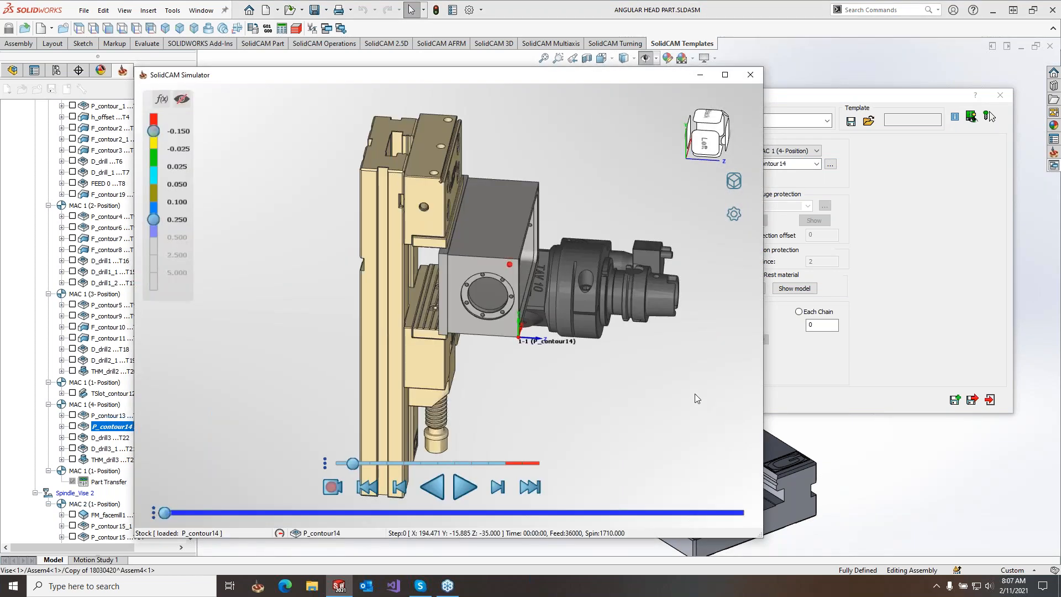
{"action": "left_click_drag", "start_coordinate": [615, 390], "coordinate": [588, 285]}
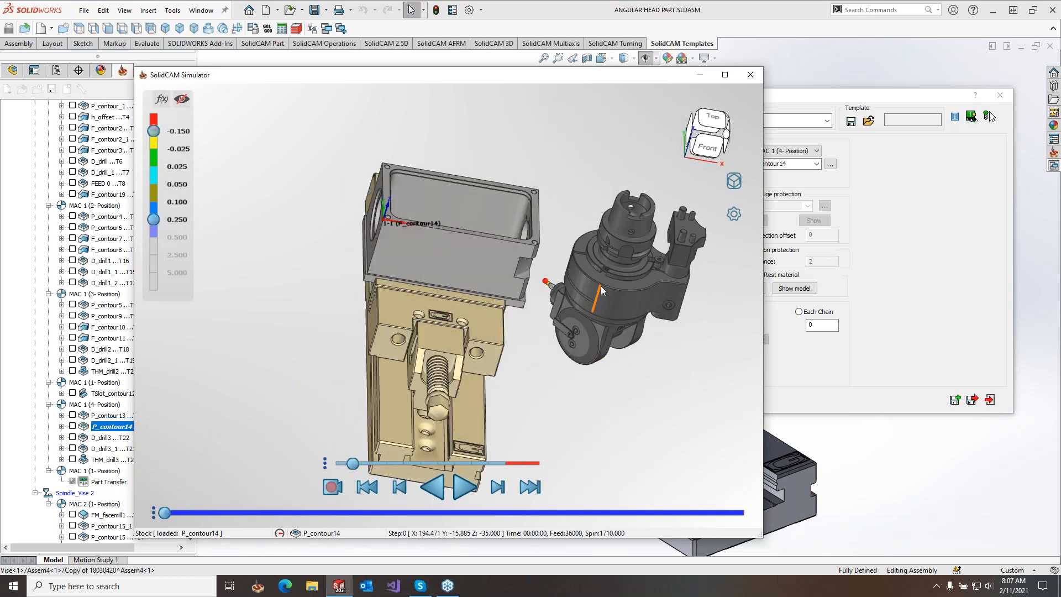
{"action": "left_click", "coordinate": [751, 74]}
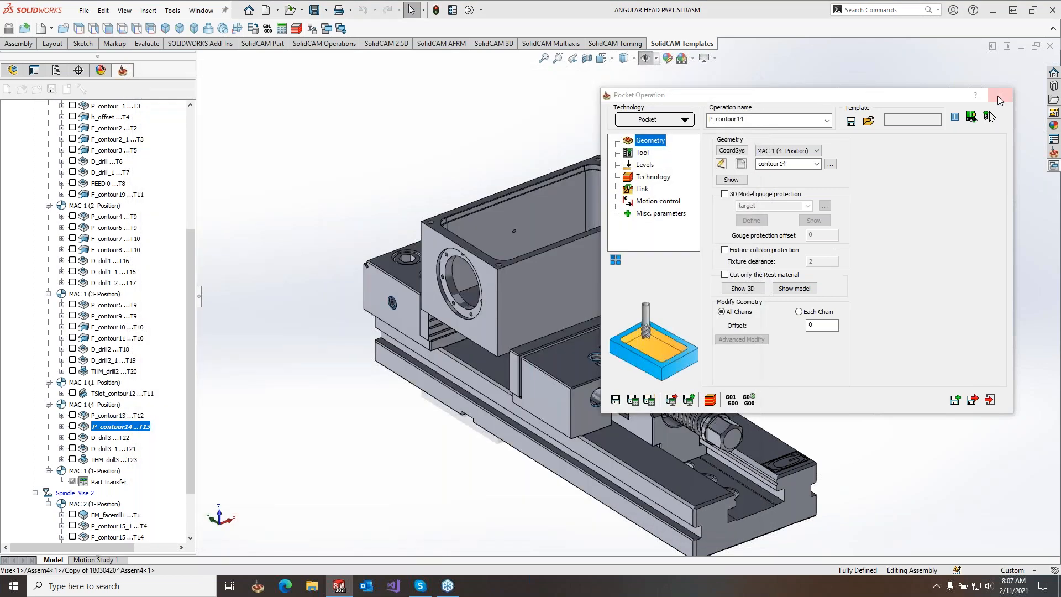
{"action": "left_click", "coordinate": [1000, 98]}
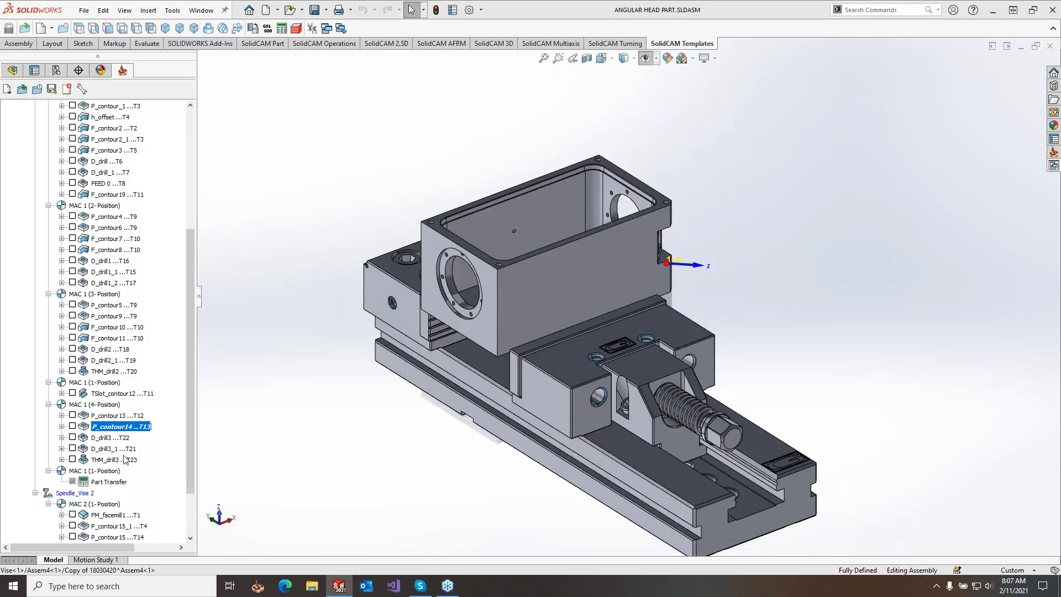
Step: Launch the SolidCAM Simulator for the P_contour14 operation, maximize its window and orbit toward the front of the vise
{"action": "right_click", "coordinate": [130, 428]}
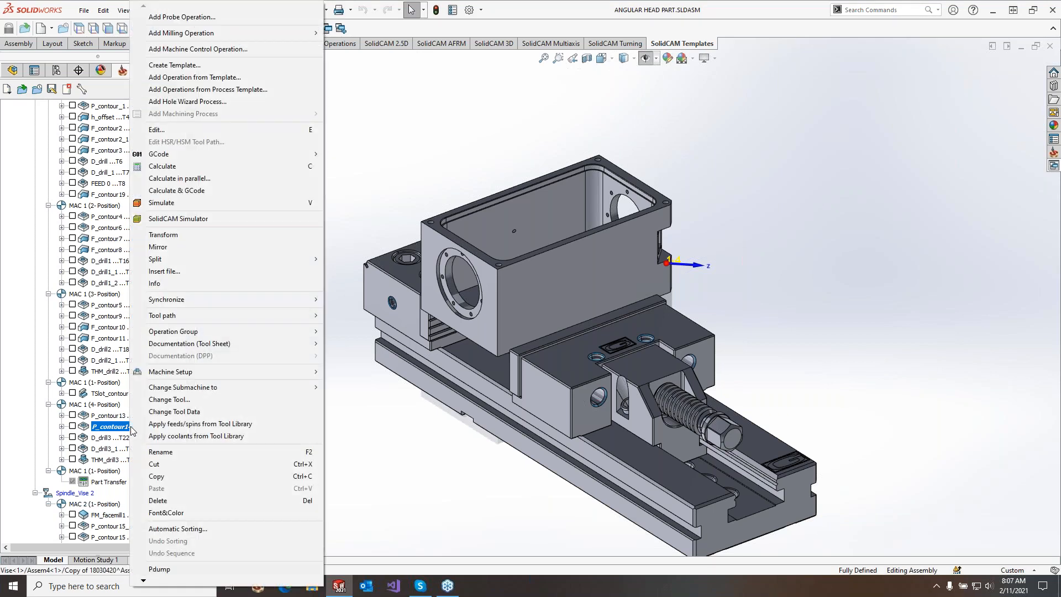
{"action": "left_click", "coordinate": [222, 219]}
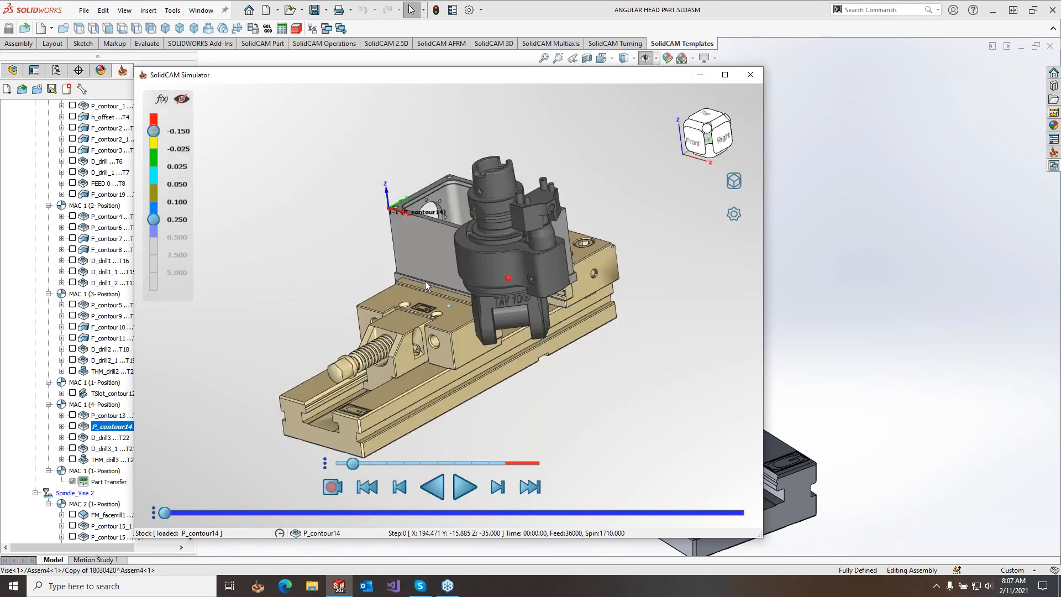
{"action": "left_click", "coordinate": [728, 78]}
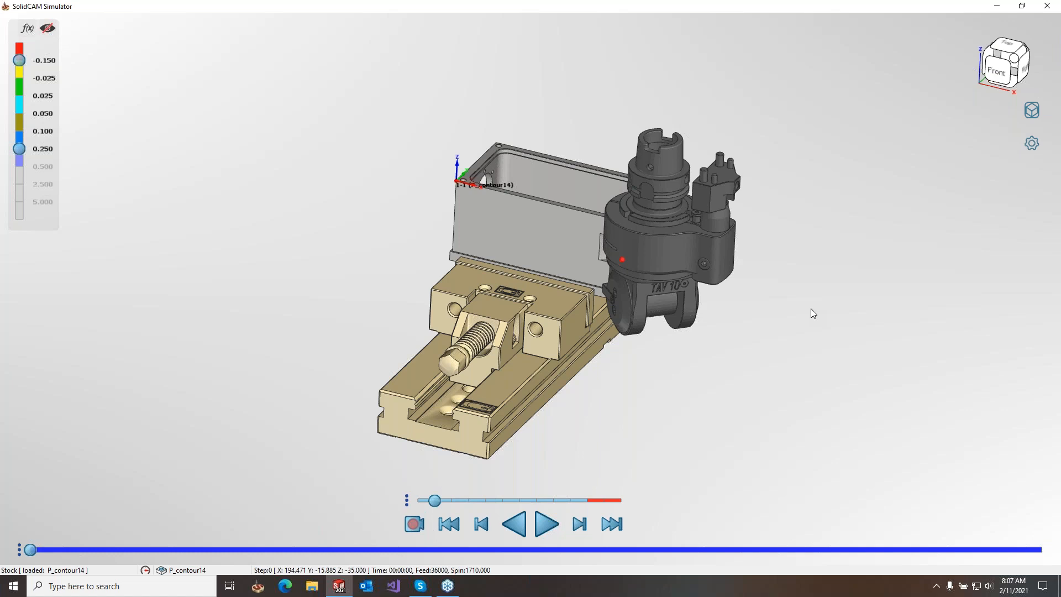
{"action": "middle_click_drag", "start_coordinate": [641, 402], "coordinate": [661, 396]}
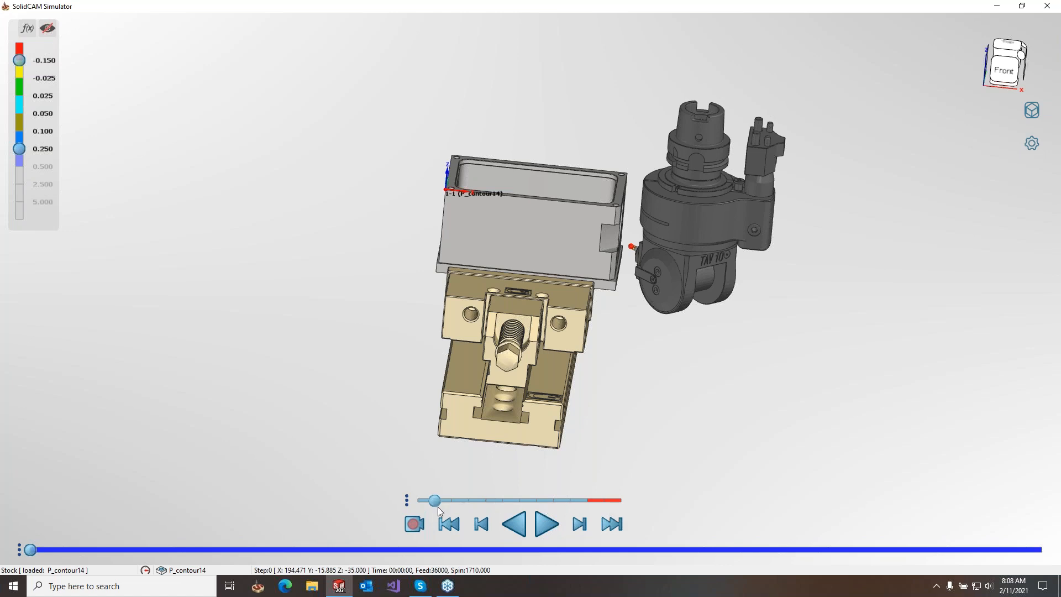
Step: Look through the playback mode options and the timeline display options without changing them
{"action": "left_click", "coordinate": [407, 501]}
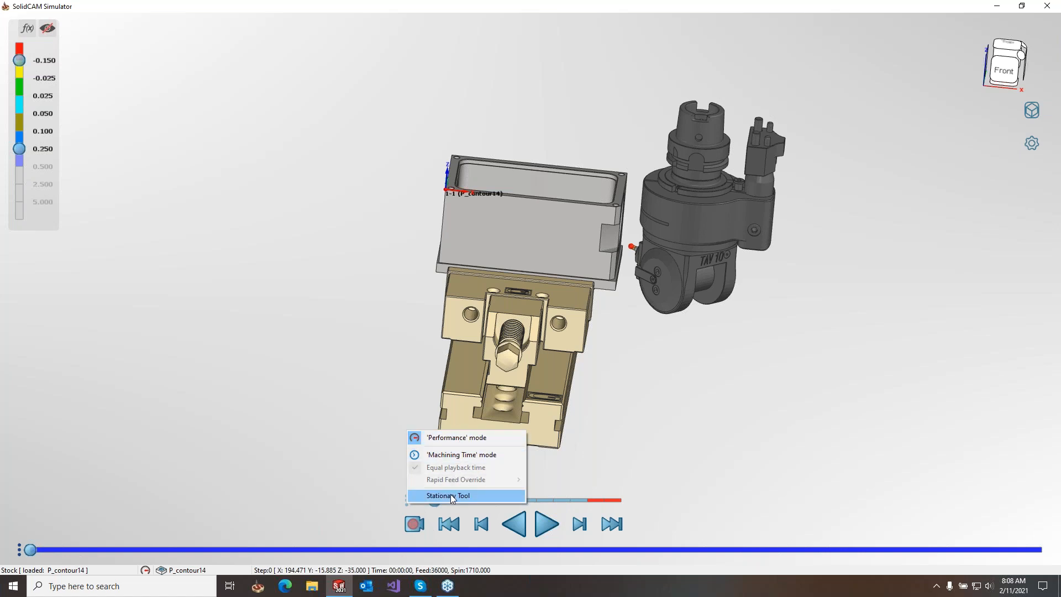
{"action": "left_click", "coordinate": [19, 549]}
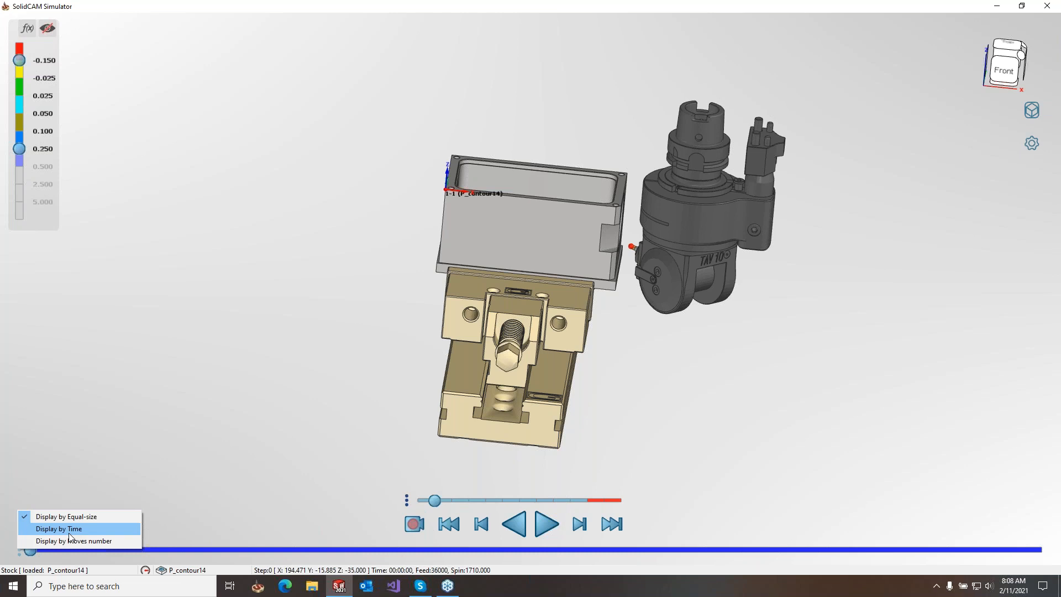
{"action": "left_click", "coordinate": [174, 461]}
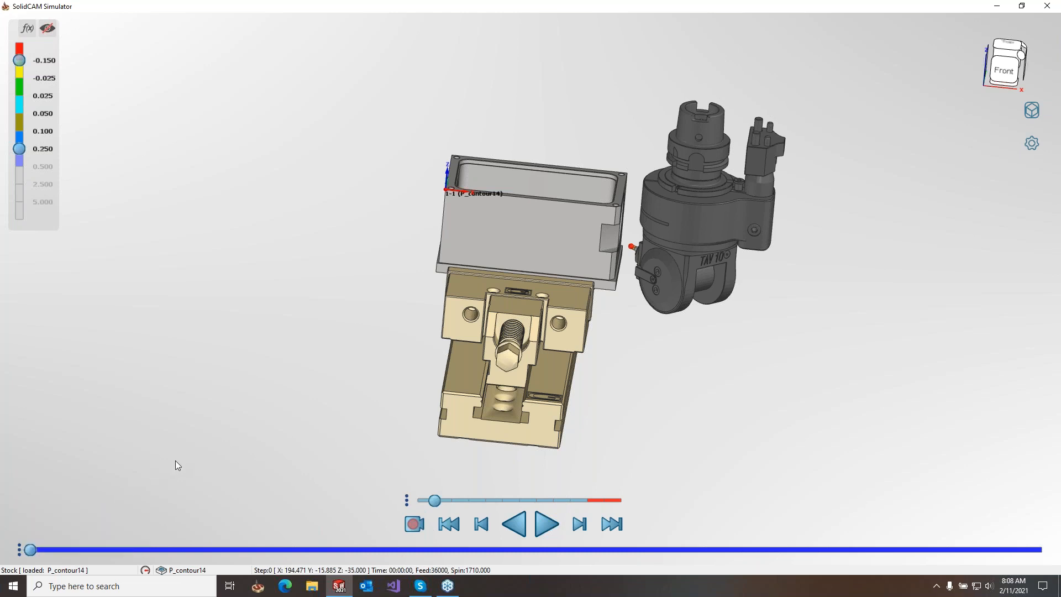
Step: Inspect the angular head and vise from different angles with the view cube
{"action": "left_click", "coordinate": [1022, 72]}
{"action": "left_click", "coordinate": [1021, 72]}
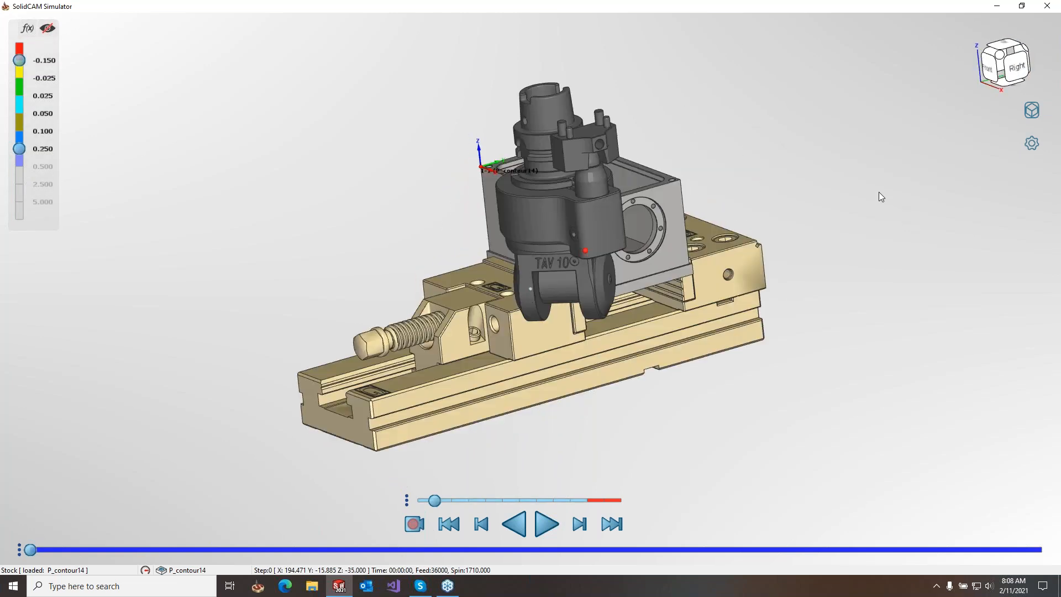
{"action": "left_click", "coordinate": [991, 74]}
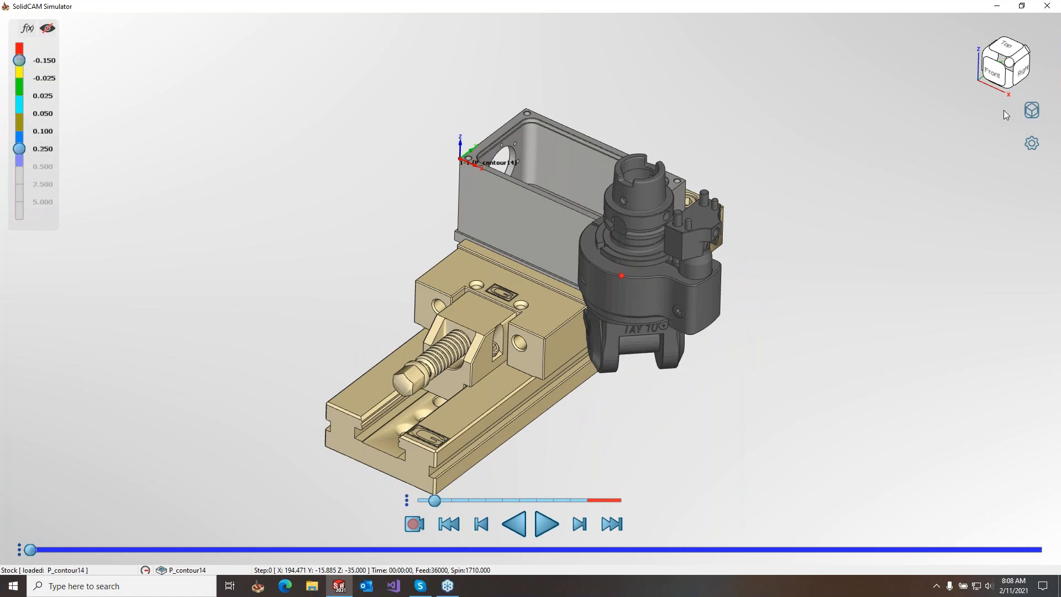
Step: Examine the simulator's display options and the available visual themes
{"action": "left_click", "coordinate": [1026, 111]}
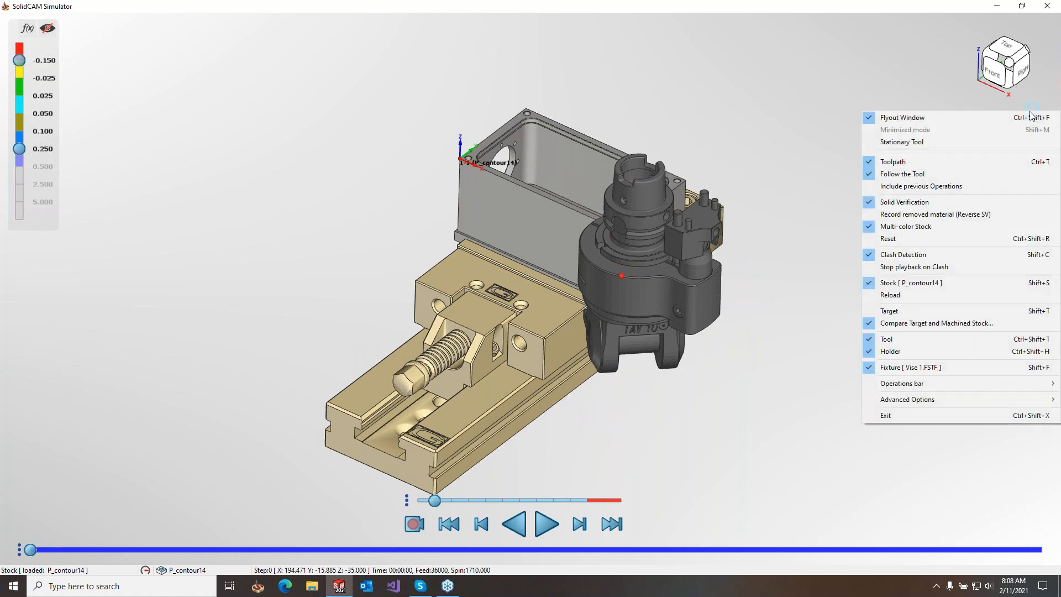
{"action": "left_click", "coordinate": [963, 117]}
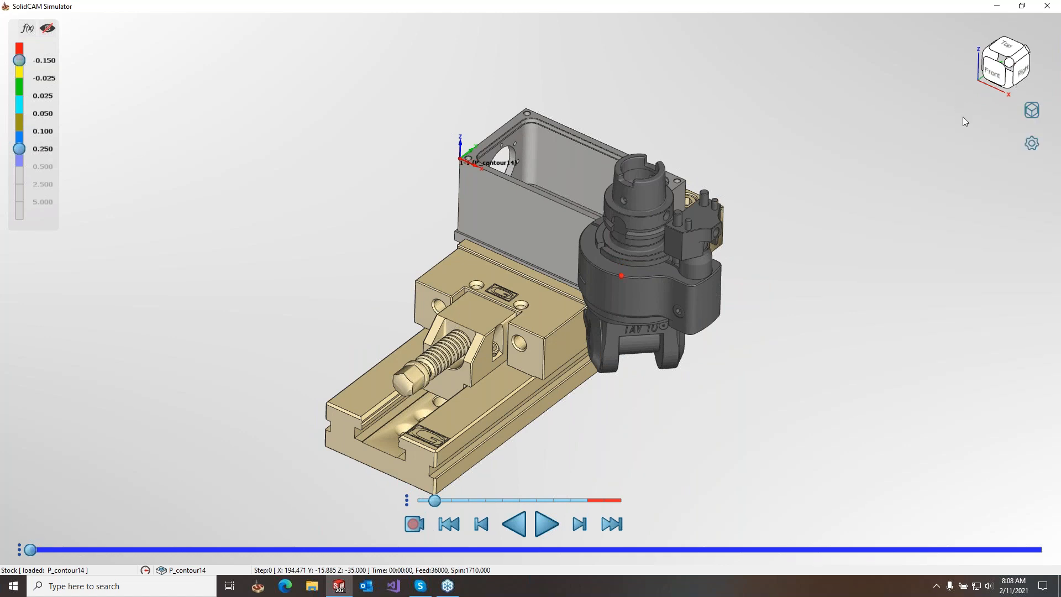
{"action": "left_click", "coordinate": [1031, 145]}
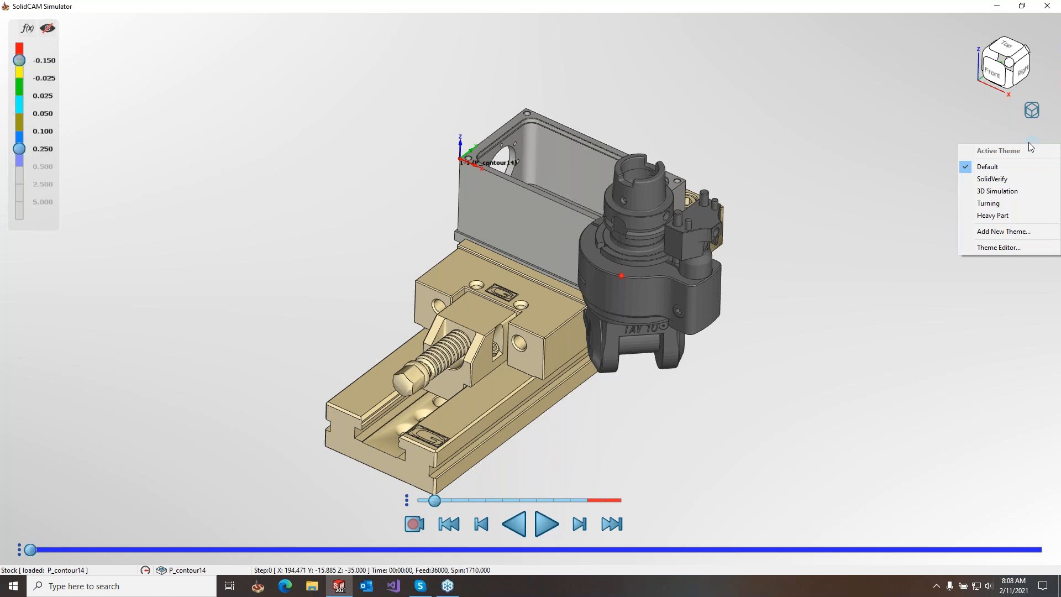
{"action": "left_click", "coordinate": [1031, 113]}
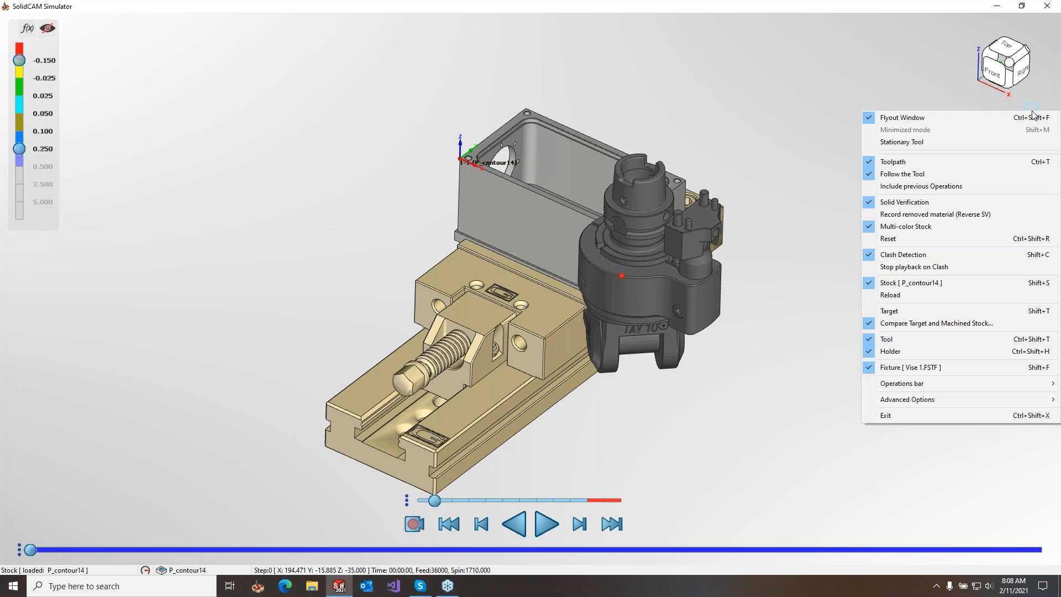
{"action": "left_click", "coordinate": [968, 98]}
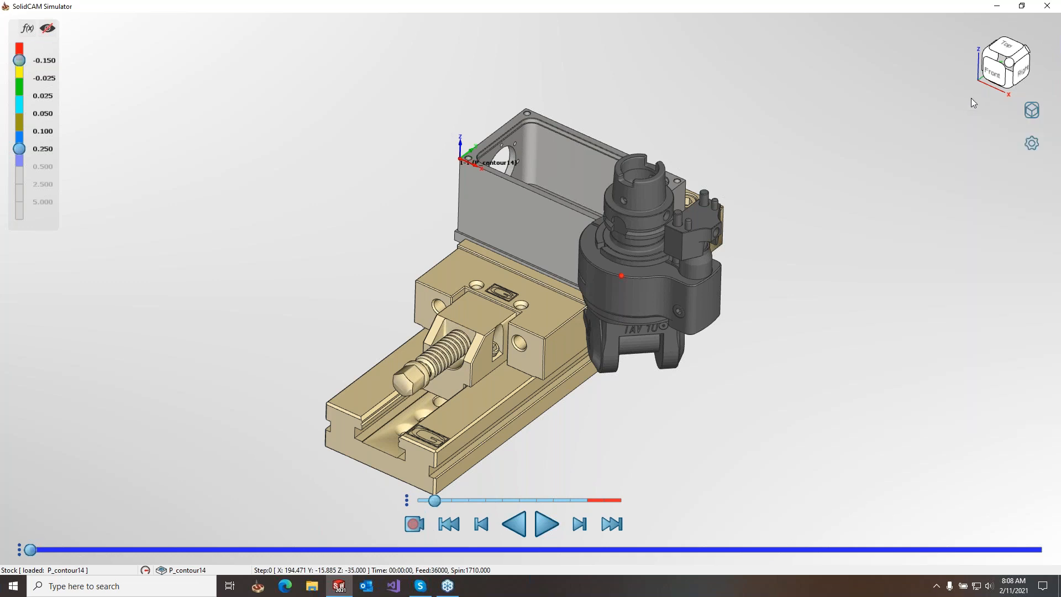
{"action": "left_click", "coordinate": [1032, 111]}
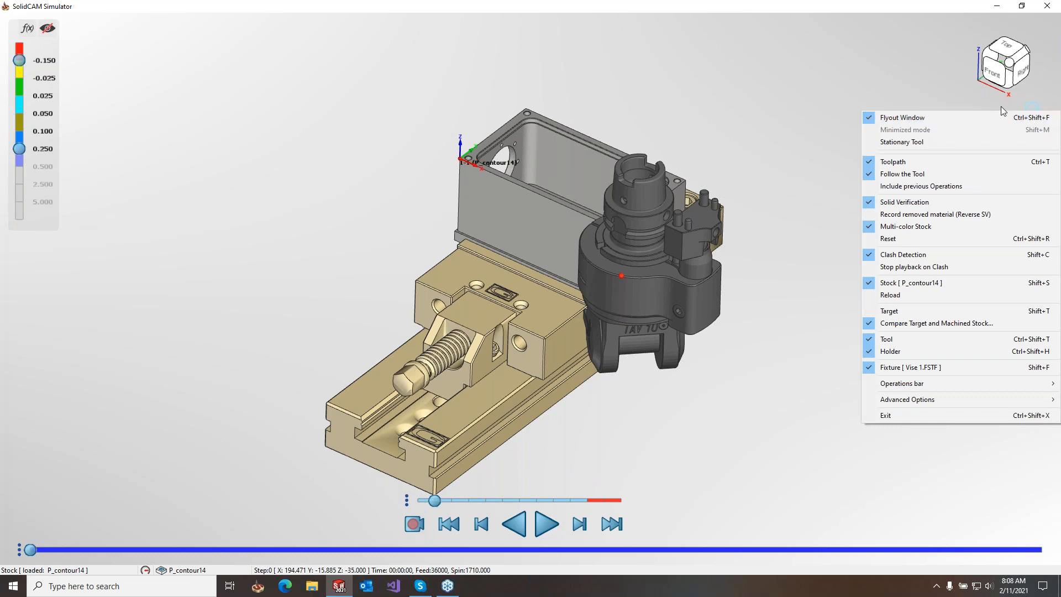
{"action": "left_click", "coordinate": [947, 98]}
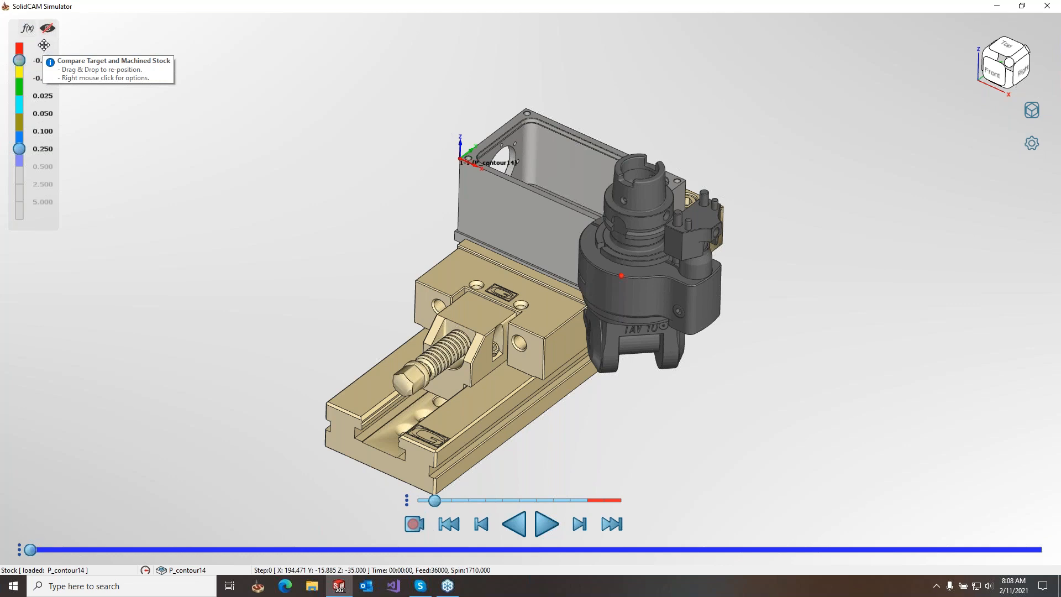
Step: Shift the target comparison scale slightly, and show the simulation in the SOLIDWORKS graphics area by turning off Flyout Window
{"action": "mouse_move", "coordinate": [44, 44]}
{"action": "left_mouse_down"}
{"action": "mouse_move", "coordinate": [564, 218]}
{"action": "mouse_move", "coordinate": [965, 366]}
{"action": "mouse_move", "coordinate": [968, 381]}
{"action": "mouse_move", "coordinate": [763, 146]}
{"action": "mouse_move", "coordinate": [693, 261]}
{"action": "mouse_move", "coordinate": [545, 326]}
{"action": "mouse_move", "coordinate": [34, 62]}
{"action": "mouse_move", "coordinate": [49, 47]}
{"action": "left_mouse_up"}
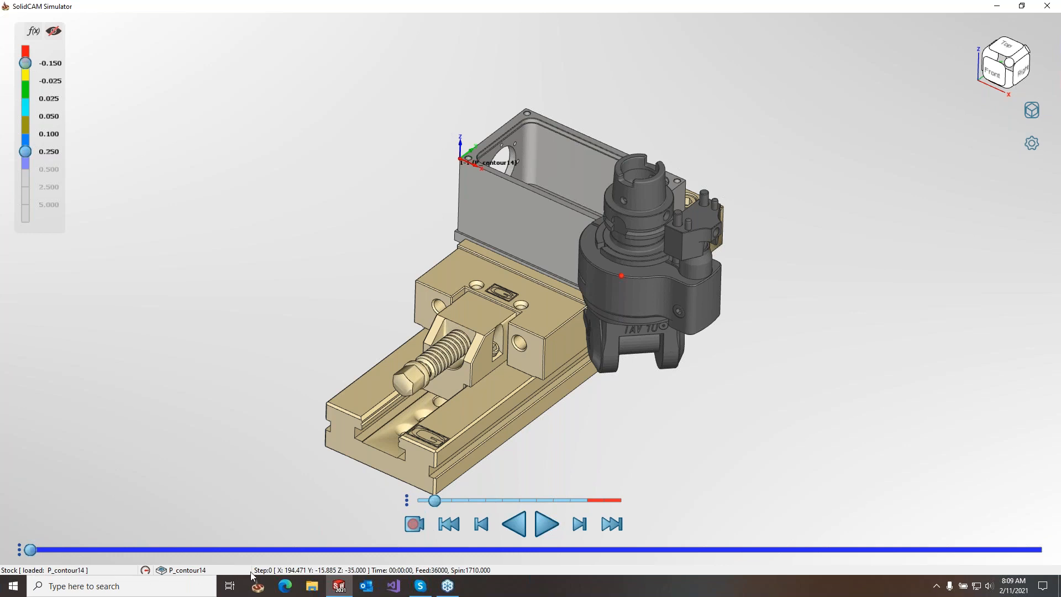
{"action": "left_click", "coordinate": [1024, 7]}
{"action": "right_click", "coordinate": [738, 183]}
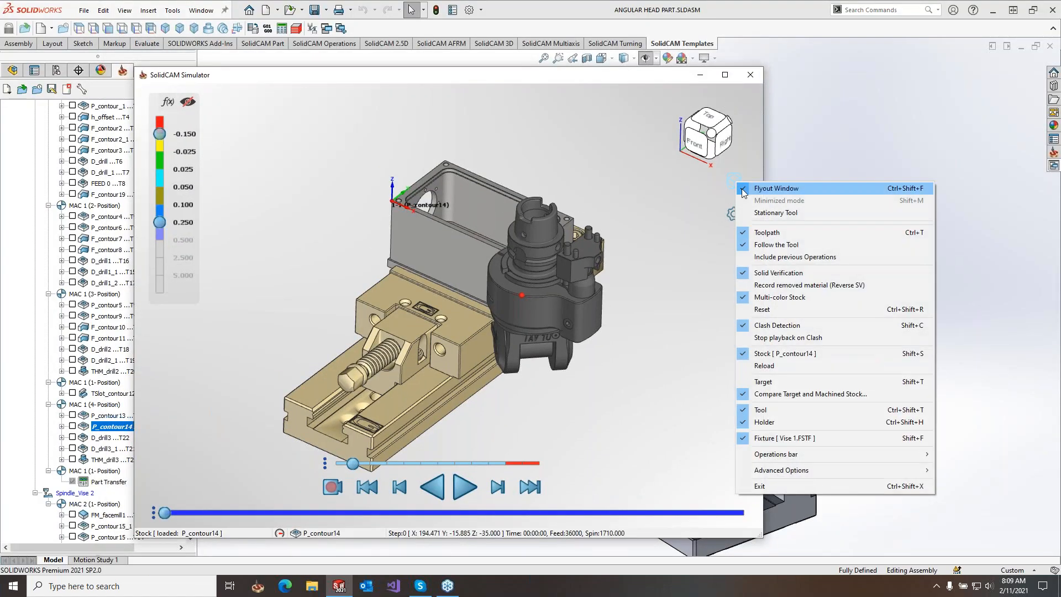
{"action": "left_click", "coordinate": [773, 189]}
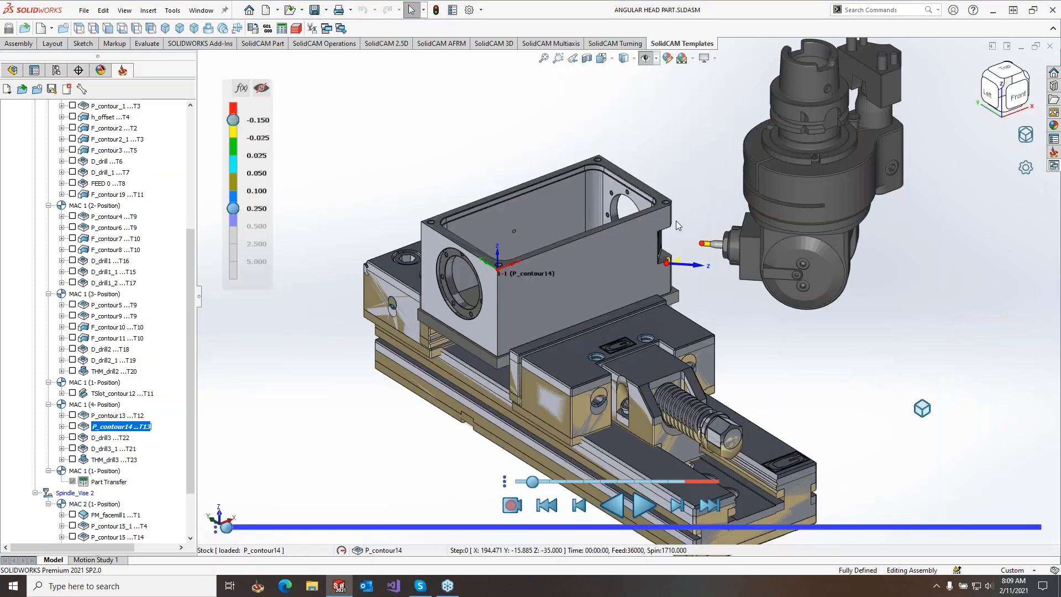
{"action": "middle_click_drag", "start_coordinate": [642, 314], "coordinate": [615, 283], "text": "ctrl"}
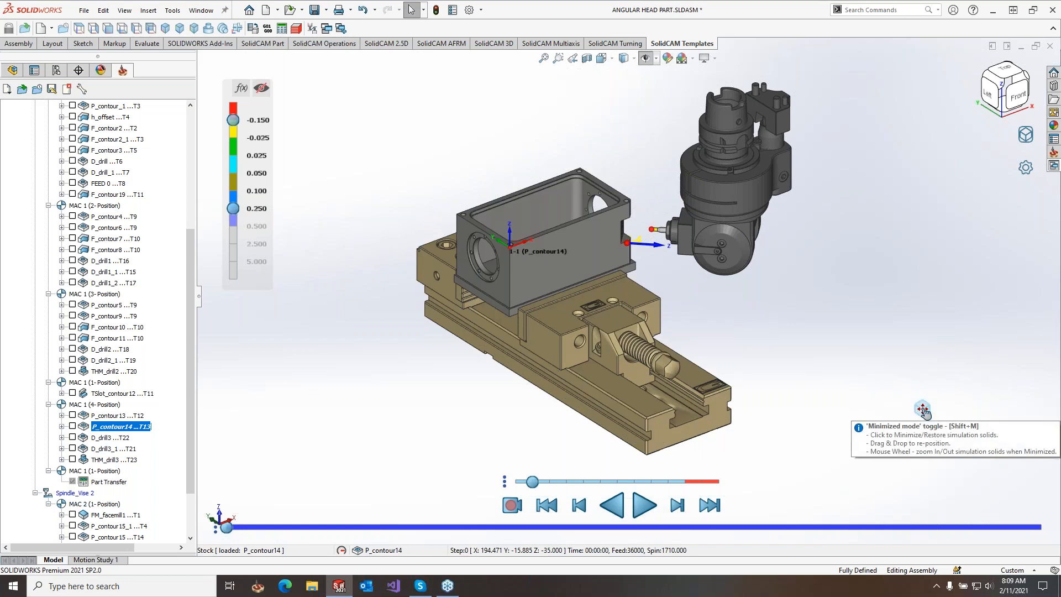
Step: Reposition the Minimized mode toggle, minimize the simulation solids beside the CAD model and resize them
{"action": "left_click_drag", "start_coordinate": [924, 413], "coordinate": [910, 365]}
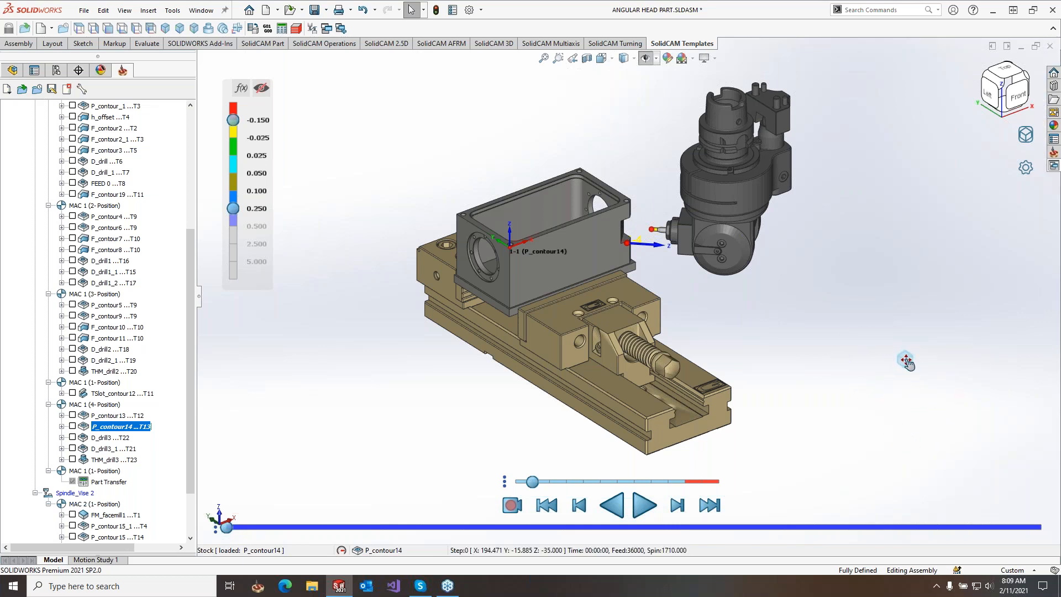
{"action": "left_click", "coordinate": [907, 361]}
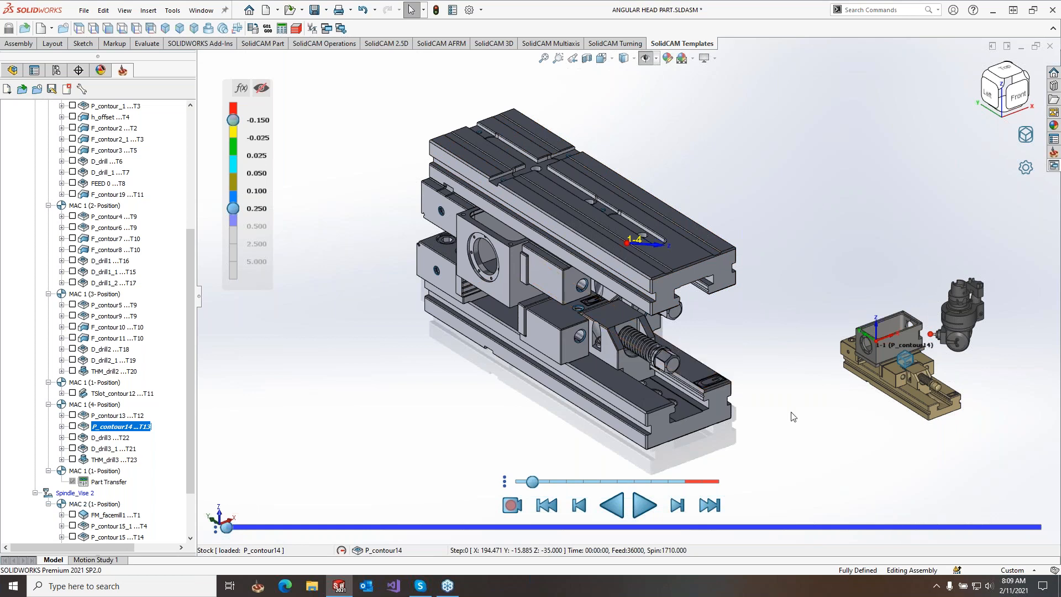
{"action": "scroll", "coordinate": [908, 362], "scroll_direction": "down", "scroll_amount": 3}
{"action": "scroll", "coordinate": [907, 362], "scroll_direction": "up", "scroll_amount": 3}
{"action": "scroll", "coordinate": [908, 362], "scroll_direction": "down", "scroll_amount": 3}
{"action": "scroll", "coordinate": [901, 351], "scroll_direction": "up", "scroll_amount": 1}
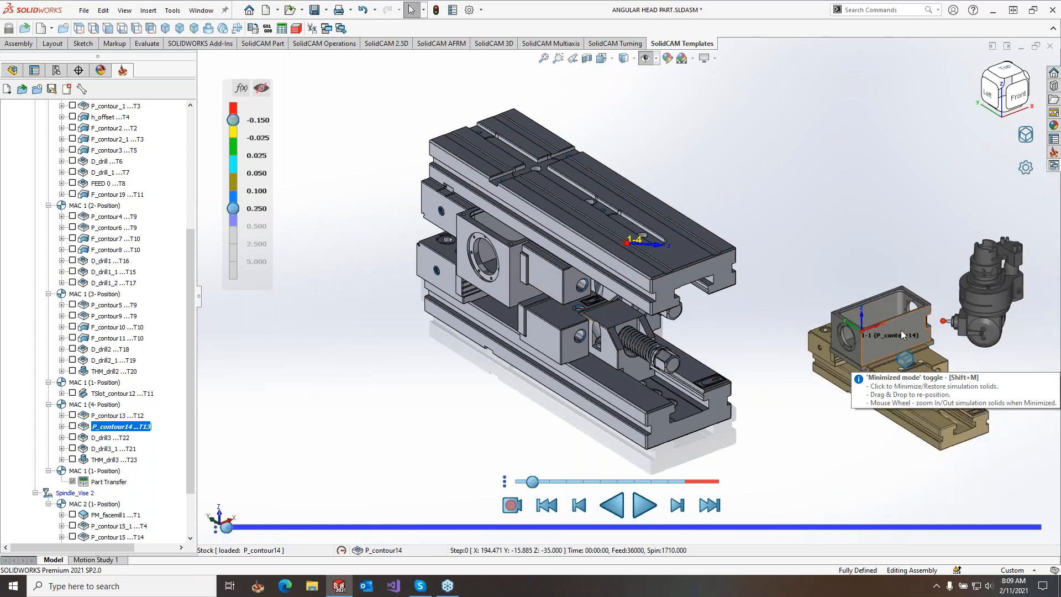
{"action": "middle_click_drag", "start_coordinate": [717, 359], "coordinate": [630, 354]}
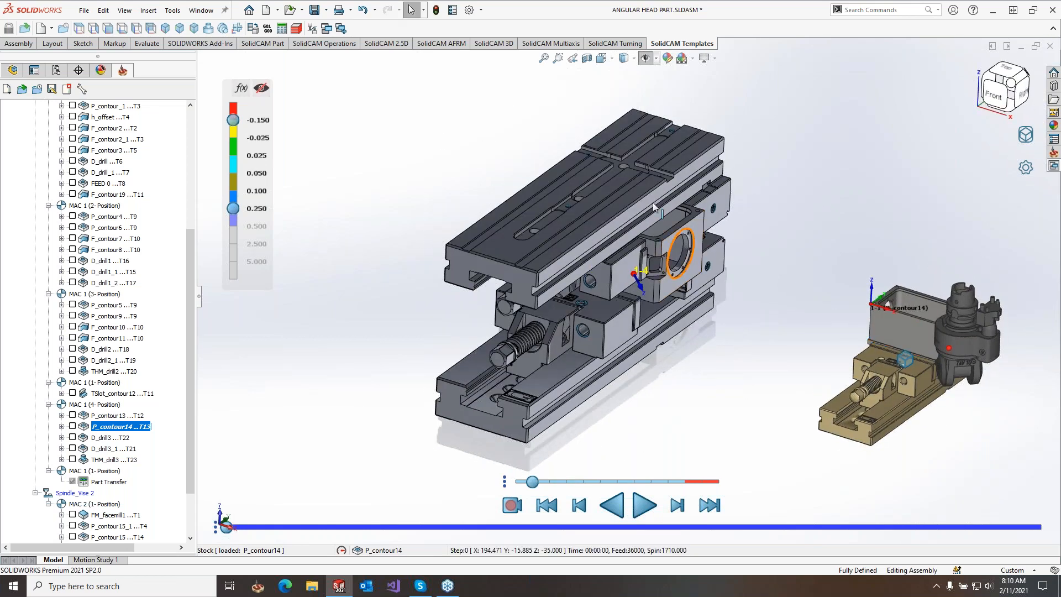
{"action": "scroll", "coordinate": [649, 256], "scroll_direction": "down", "scroll_amount": 2}
{"action": "scroll", "coordinate": [648, 255], "scroll_direction": "down", "scroll_amount": 4}
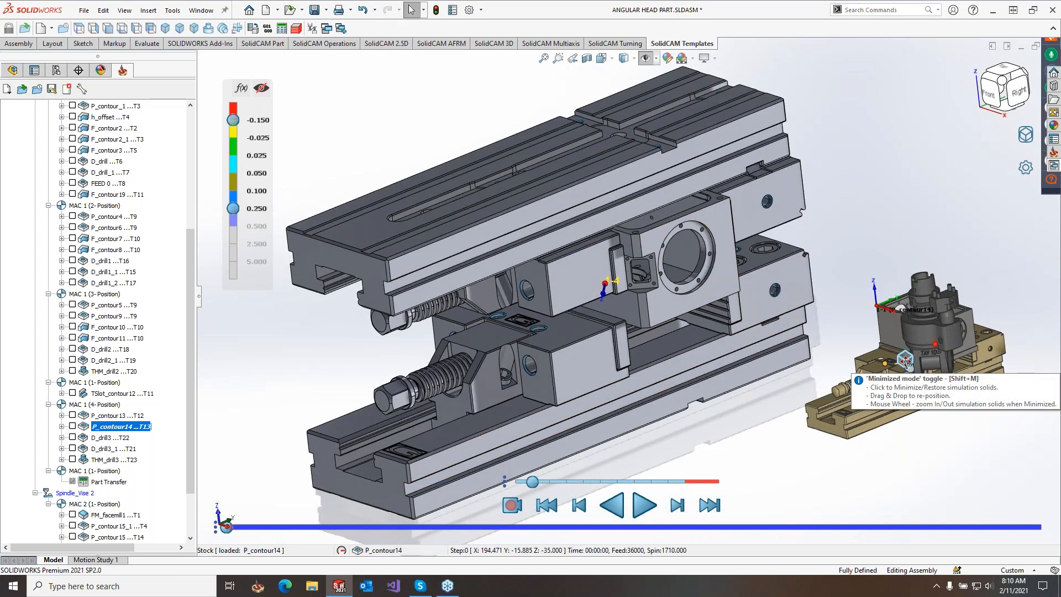
Step: Restore the minimized simulation solids and return the simulation to a separate window with Flyout Window
{"action": "left_click", "coordinate": [906, 360]}
{"action": "right_click", "coordinate": [998, 138]}
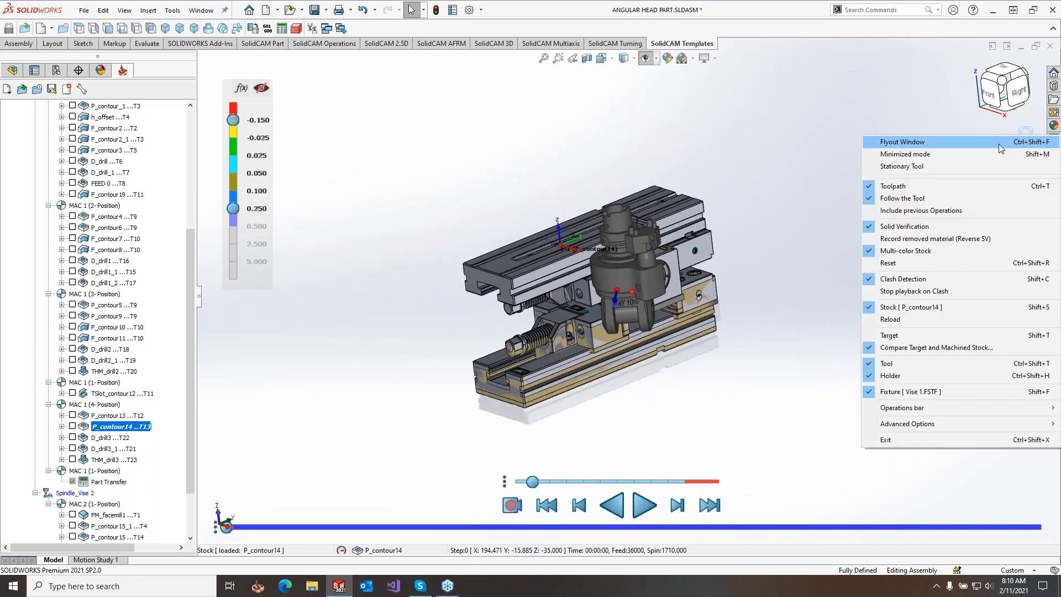
{"action": "left_click", "coordinate": [1000, 144]}
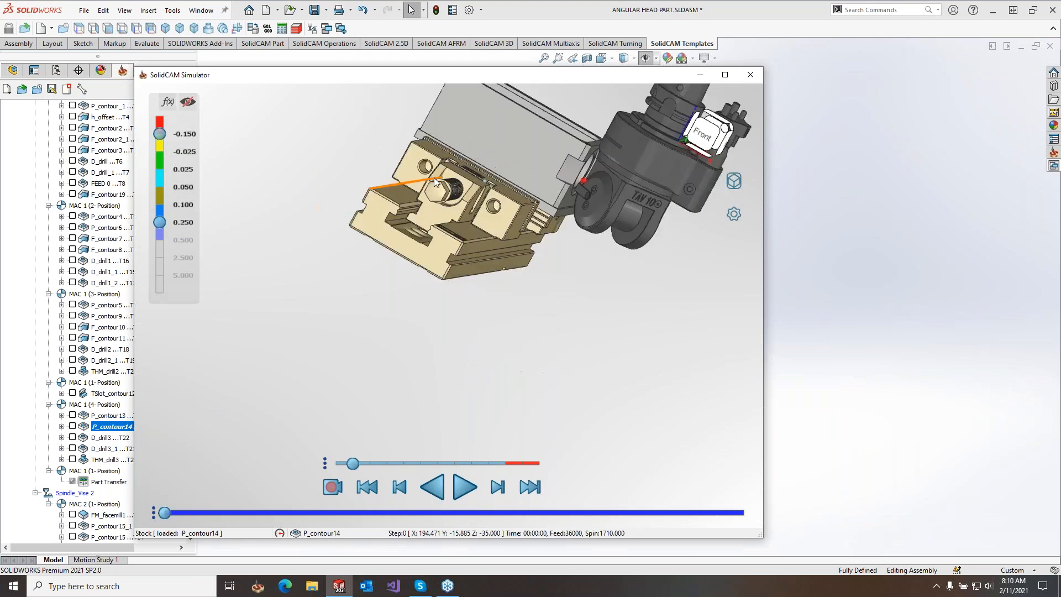
Step: Maximize the simulator window and rotate the P_contour14 simulation view sideways and vertically in small increments
{"action": "left_click", "coordinate": [725, 75]}
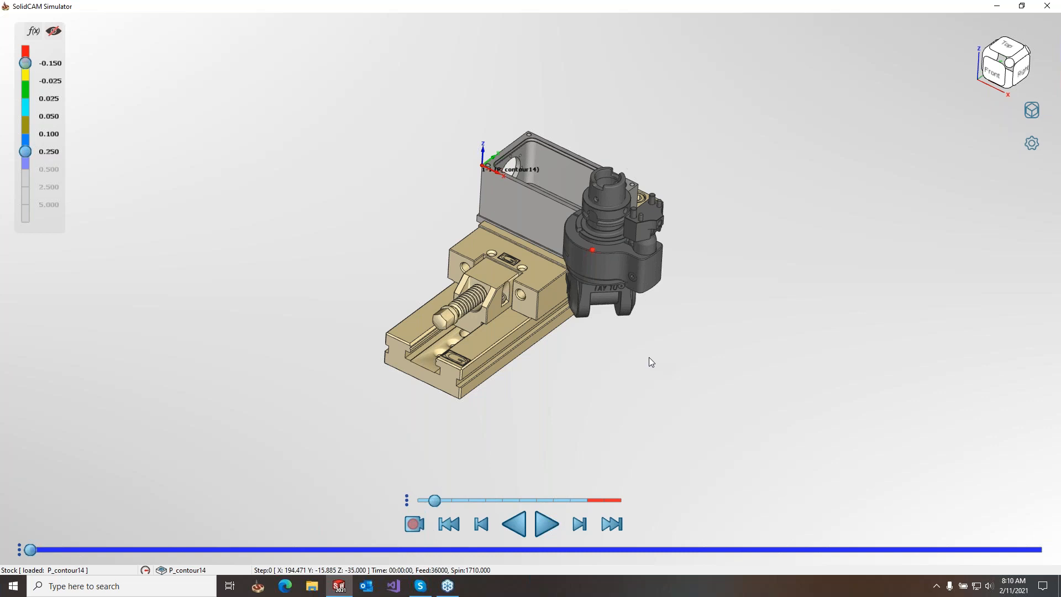
{"action": "key", "text": "Left"}
{"action": "key", "text": "Left"}
{"action": "key", "text": "Left"}
{"action": "key", "text": "Right"}
{"action": "key", "text": "Right"}
{"action": "key", "text": "Right"}
{"action": "key", "text": "Right"}
{"action": "key", "text": "Up"}
{"action": "key", "text": "Up"}
{"action": "key", "text": "Up"}
{"action": "key", "text": "Down"}
{"action": "key", "text": "Down"}
{"action": "key", "text": "Down"}
{"action": "key", "text": "Down"}
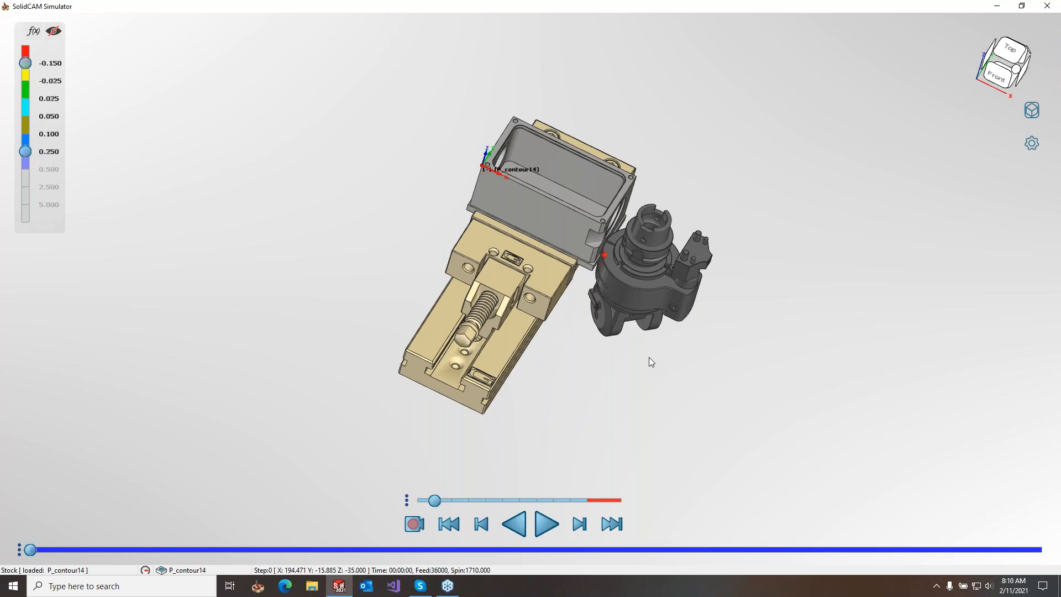
Step: Roll the simulation view back and forth about the screen's normal axis to inspect the vise and angular head
{"action": "key", "text": "alt+Left"}
{"action": "key", "text": "alt+Left"}
{"action": "key", "text": "alt+Left"}
{"action": "key", "text": "alt+Left"}
{"action": "key", "text": "alt+Right"}
{"action": "key", "text": "alt+Right"}
{"action": "key", "text": "alt+Right"}
{"action": "key", "text": "alt+Right"}
{"action": "key", "text": "alt+Right"}
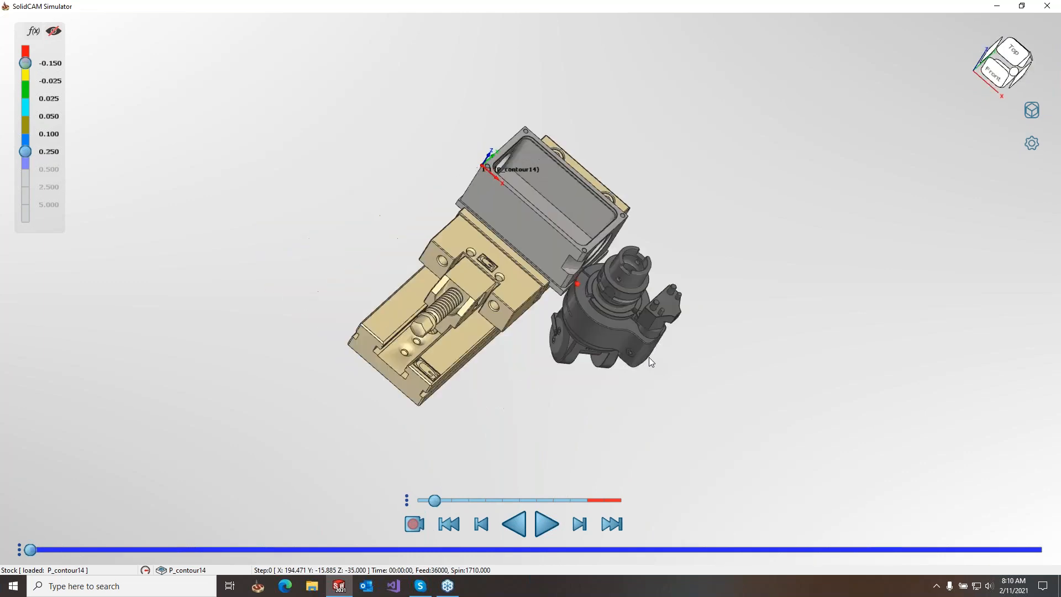
{"action": "key", "text": "alt+Right"}
{"action": "key", "text": "alt+Right"}
{"action": "key", "text": "alt+Left"}
{"action": "key", "text": "alt+Left"}
{"action": "key", "text": "alt+Left"}
{"action": "key", "text": "alt+Left"}
Step: Rotate the simulation view in small and large increments, ending with a front-right view of the vise and angular head
{"action": "key", "text": "Left"}
{"action": "key", "text": "Left"}
{"action": "key", "text": "Left"}
{"action": "key", "text": "Left"}
{"action": "key", "text": "Left"}
{"action": "key", "text": "Left"}
{"action": "key", "text": "shift+Left"}
{"action": "key", "text": "shift+Right"}
{"action": "key", "text": "shift+Right"}
{"action": "middle_click_drag", "start_coordinate": [711, 310], "coordinate": [704, 284]}
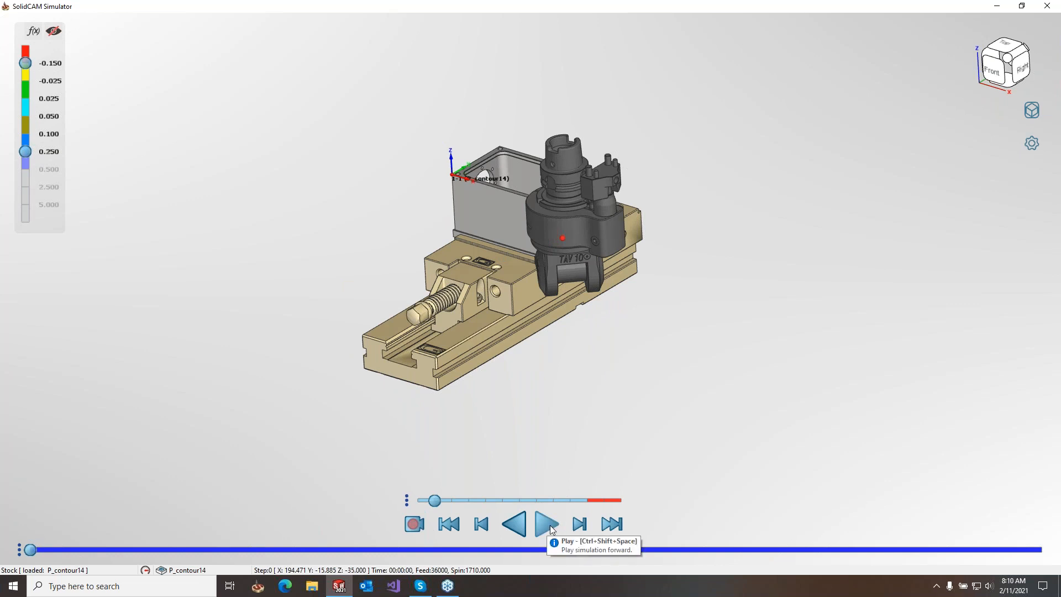
Step: Advance the P_contour14 simulation to step 19 and examine the simulator's display options
{"action": "left_click", "coordinate": [580, 524]}
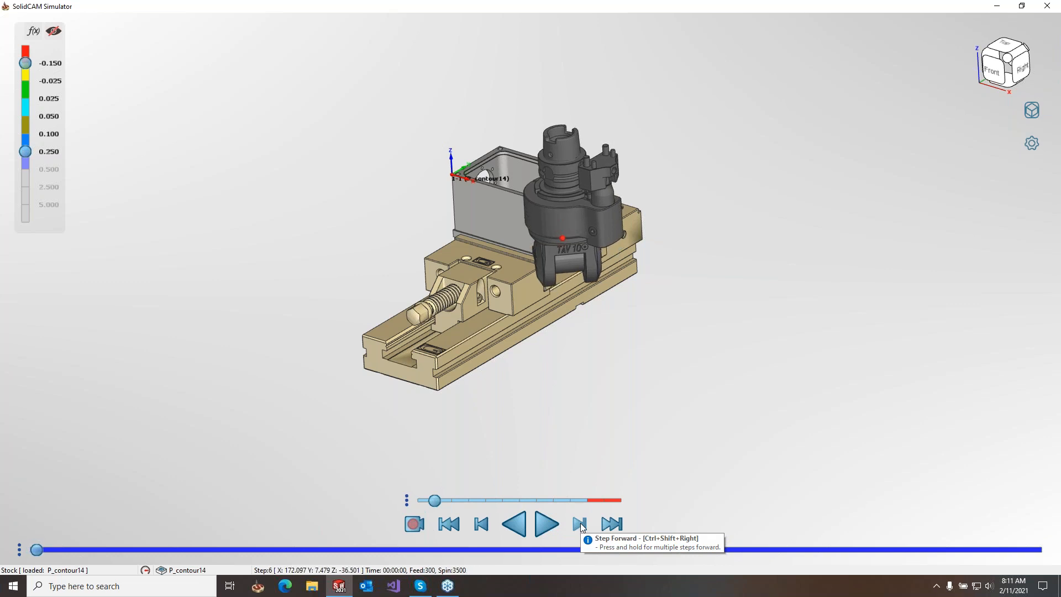
{"action": "left_click", "coordinate": [580, 524]}
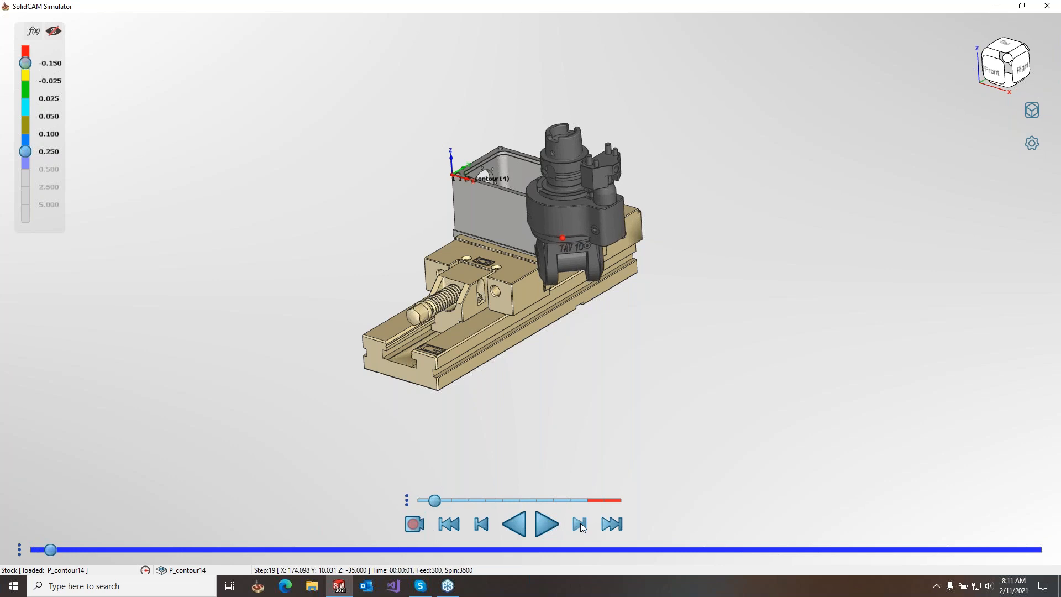
{"action": "right_click", "coordinate": [1017, 115]}
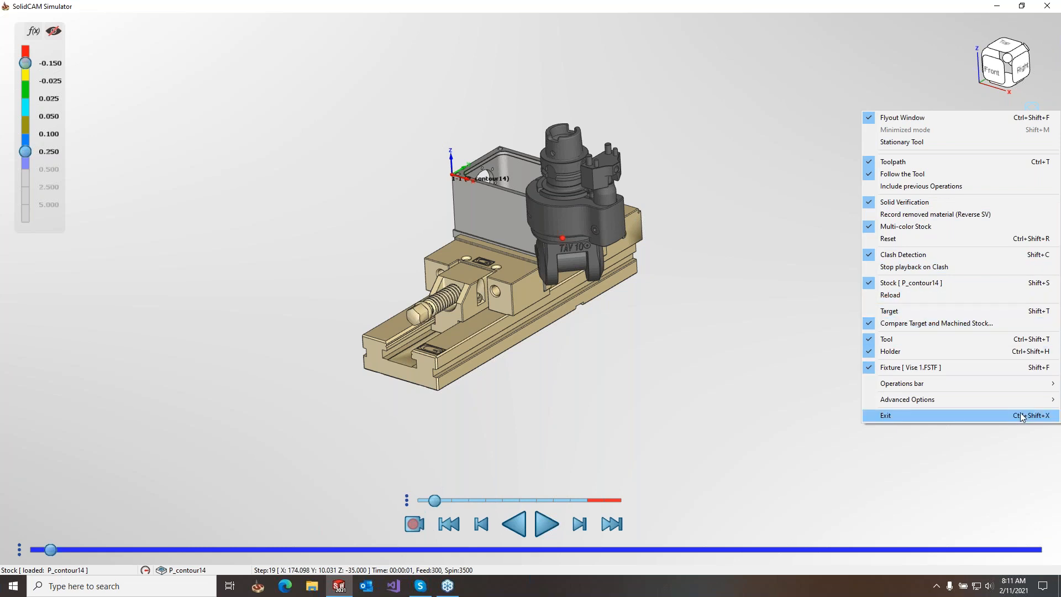
{"action": "left_click", "coordinate": [774, 315]}
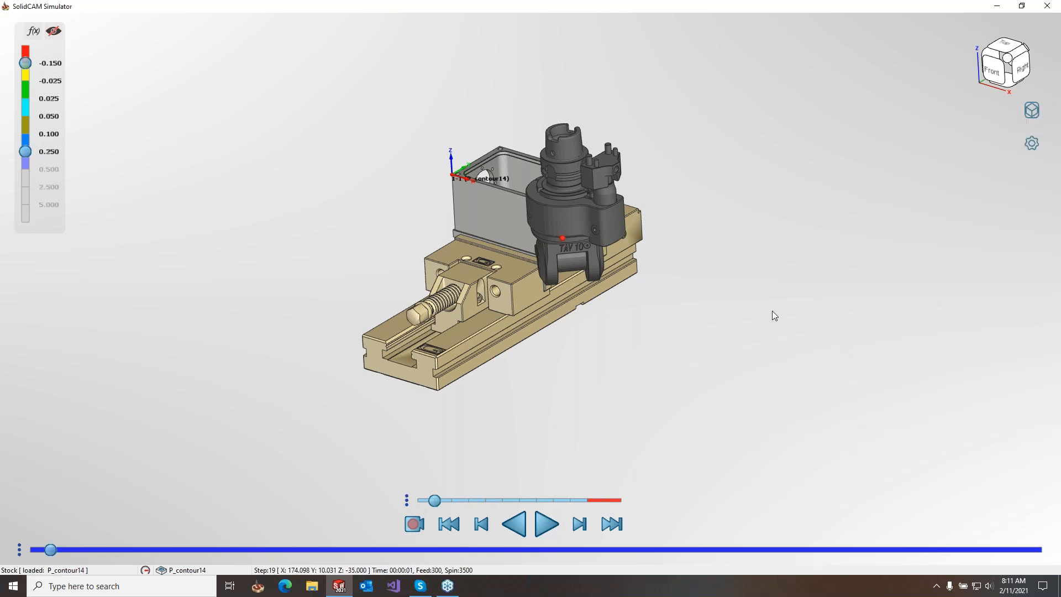
{"action": "mouse_move", "coordinate": [760, 307]}
{"action": "middle_mouse_down"}
{"action": "mouse_move", "coordinate": [774, 314]}
{"action": "mouse_move", "coordinate": [770, 323]}
{"action": "middle_mouse_up"}
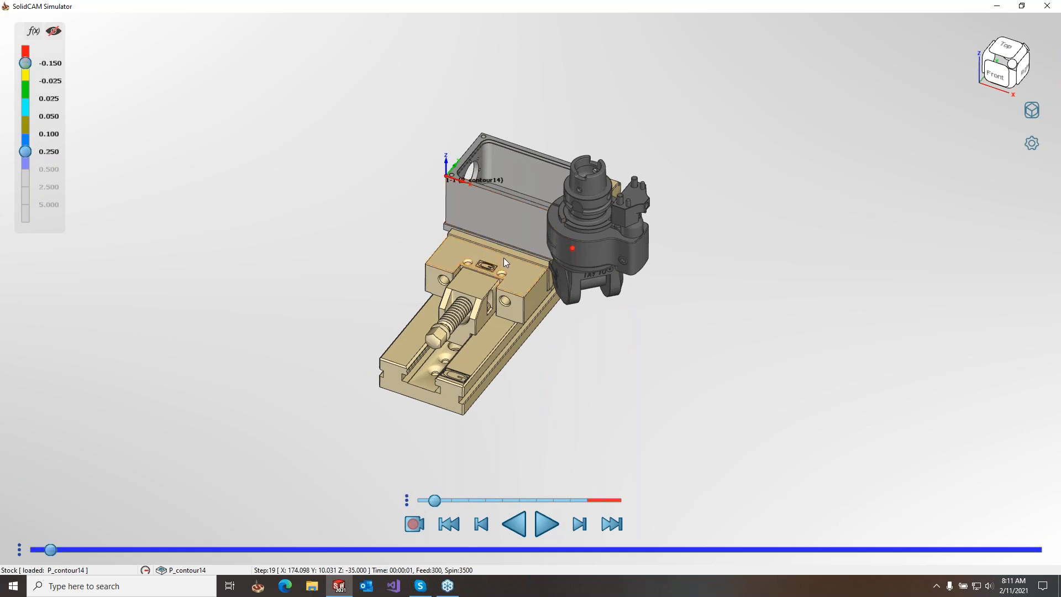
{"action": "left_click", "coordinate": [1031, 145]}
{"action": "left_click", "coordinate": [1030, 112]}
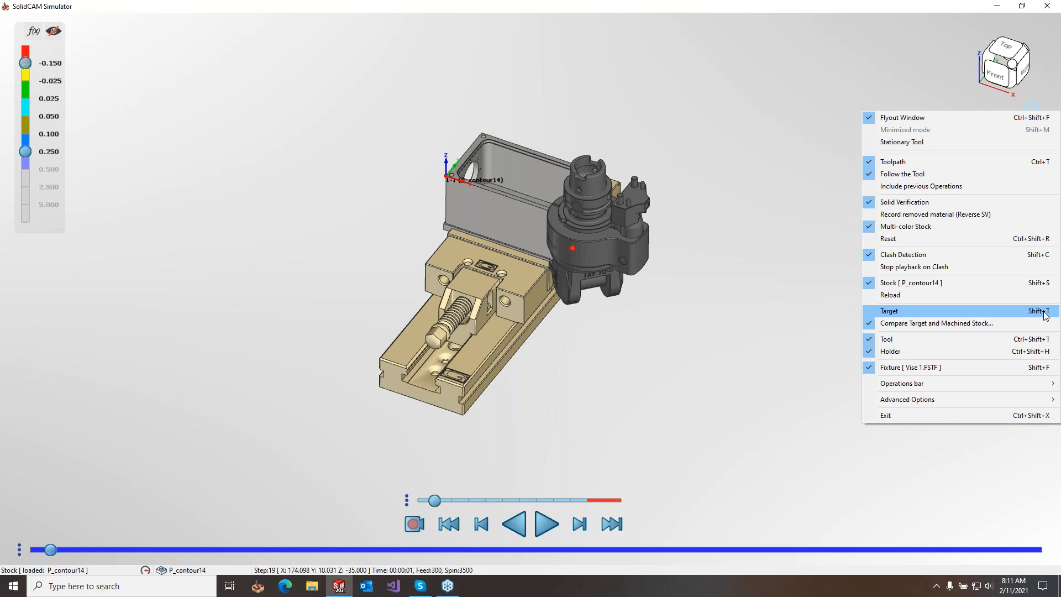
{"action": "left_click", "coordinate": [718, 403]}
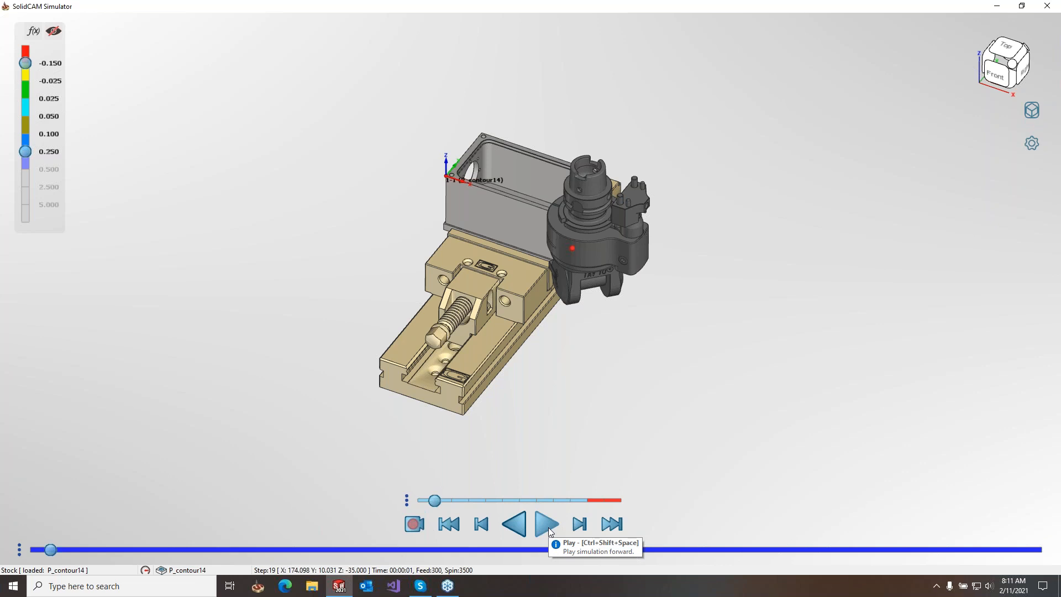
{"action": "middle_click_drag", "start_coordinate": [645, 416], "coordinate": [644, 413]}
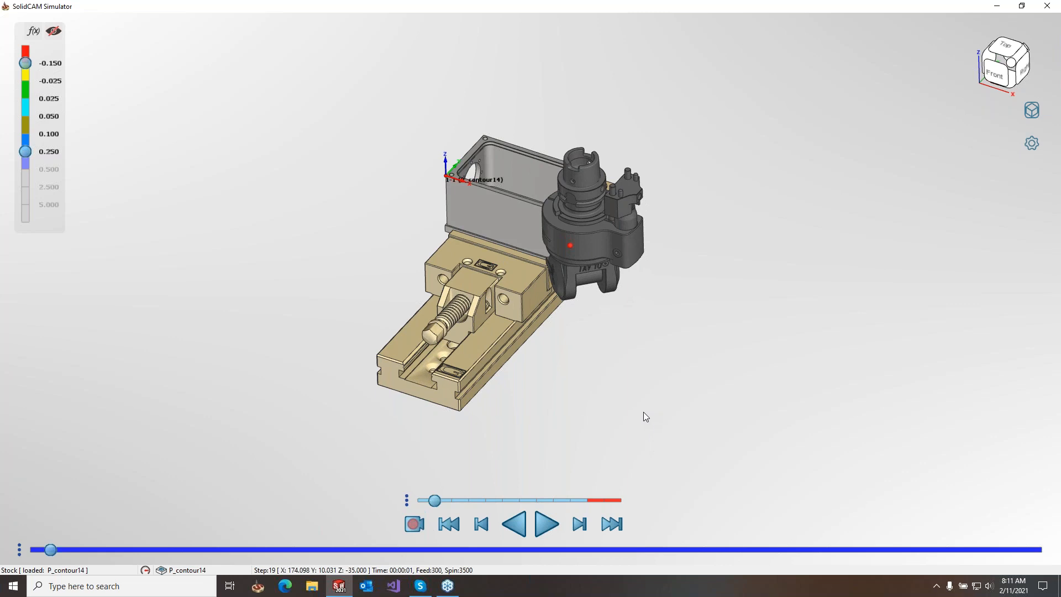
Step: Restore the simulator to a floating window clear of the CAM tree and open the part's ToolKit beside it
{"action": "left_click", "coordinate": [1017, 6]}
{"action": "left_click_drag", "start_coordinate": [211, 64], "coordinate": [674, 177]}
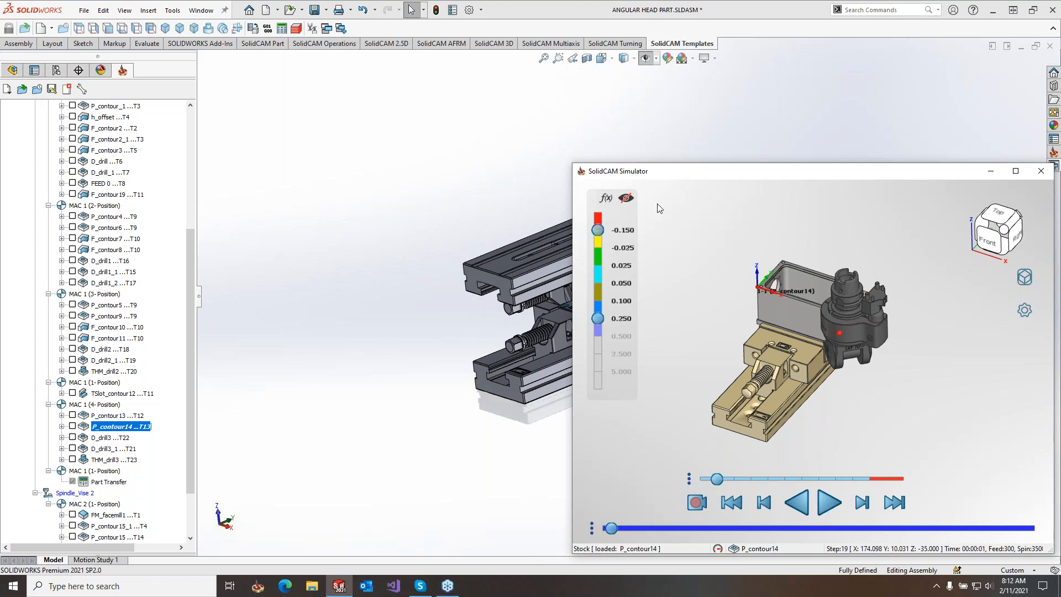
{"action": "left_click", "coordinate": [190, 266]}
{"action": "left_click_drag", "start_coordinate": [190, 266], "coordinate": [190, 146]}
{"action": "double_click", "coordinate": [39, 183]}
{"action": "left_click_drag", "start_coordinate": [390, 97], "coordinate": [183, 111]}
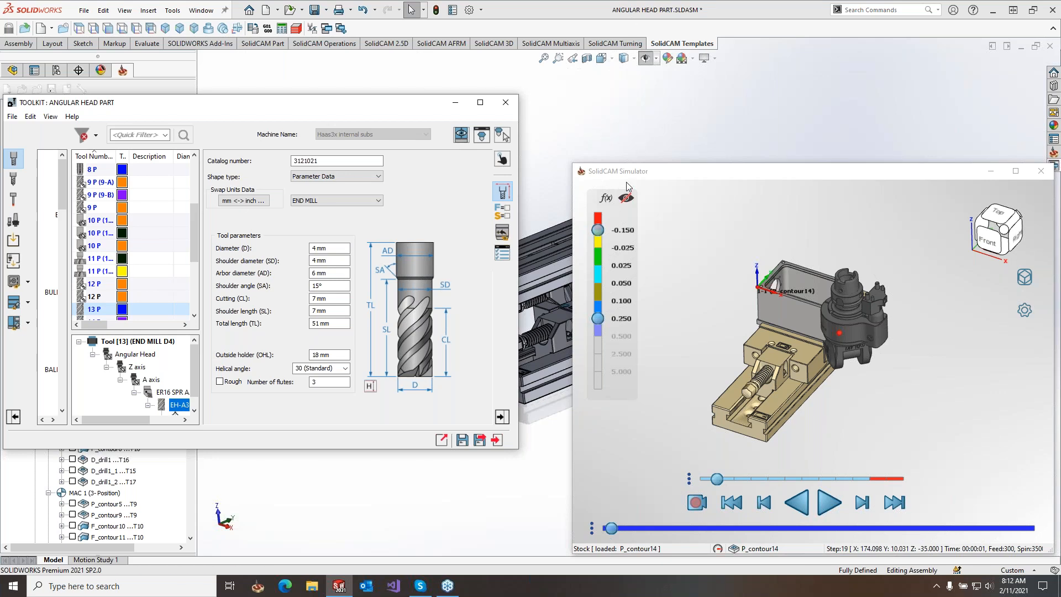
Step: Move the simulator window over and away from the open ToolKit, placing it alongside, and check its display options
{"action": "left_click_drag", "start_coordinate": [628, 178], "coordinate": [533, 156]}
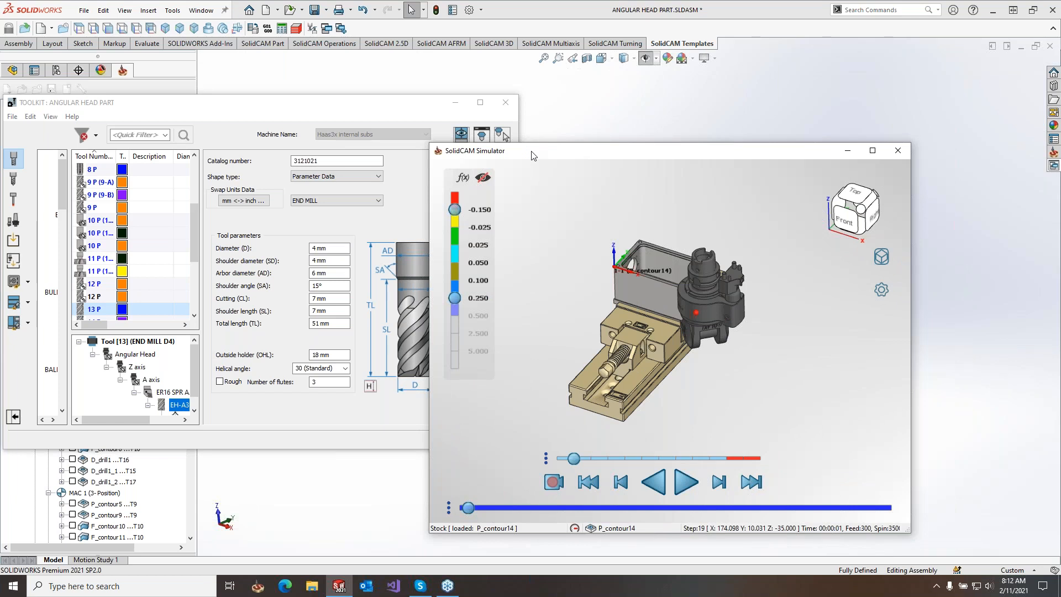
{"action": "left_click_drag", "start_coordinate": [534, 155], "coordinate": [670, 501]}
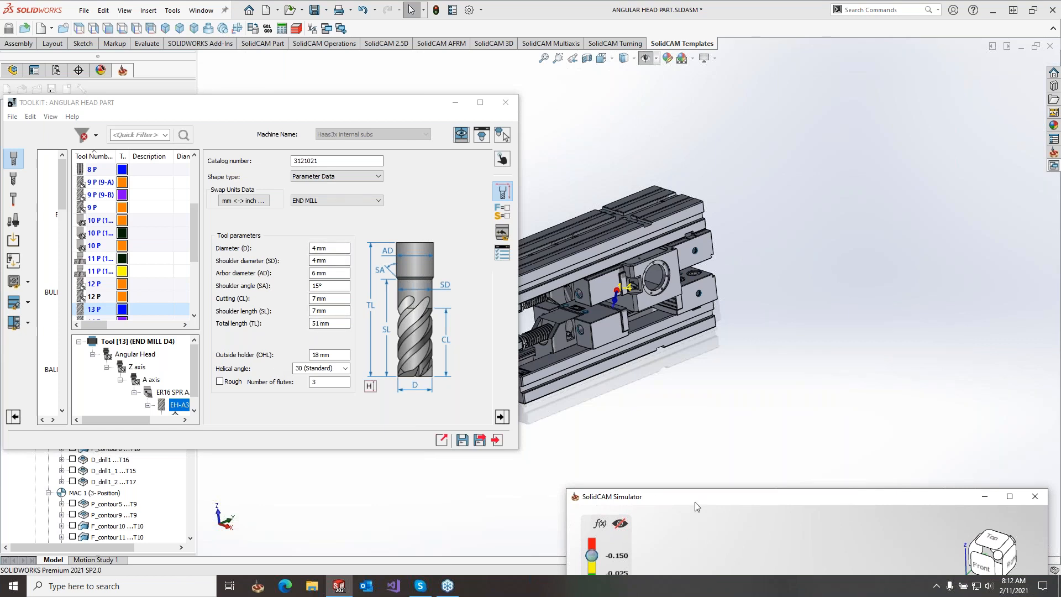
{"action": "left_click_drag", "start_coordinate": [697, 507], "coordinate": [651, 123]}
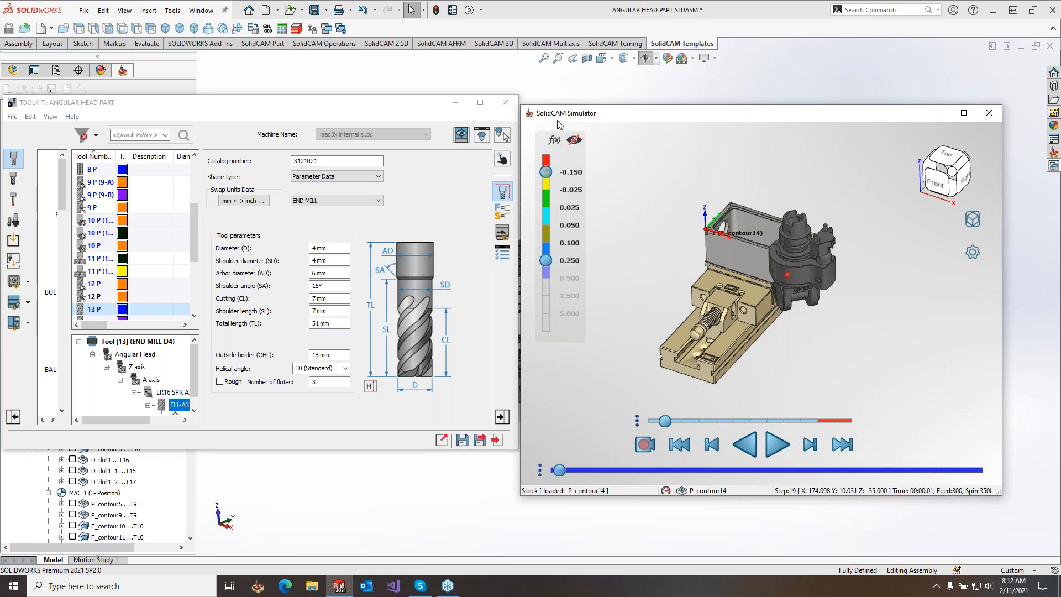
{"action": "left_click", "coordinate": [972, 224]}
{"action": "right_click", "coordinate": [973, 231]}
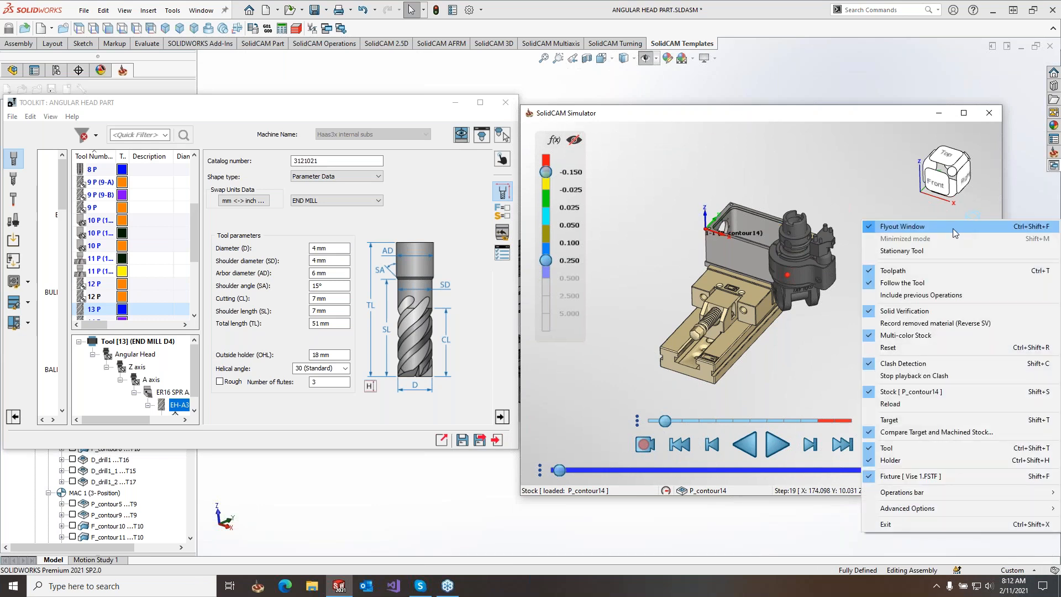
{"action": "left_click", "coordinate": [536, 125]}
Step: Close the ToolKit and the simulator, and open the recent CAM-Part Multi_Sided_Machining_1.PRT
{"action": "left_click", "coordinate": [504, 102]}
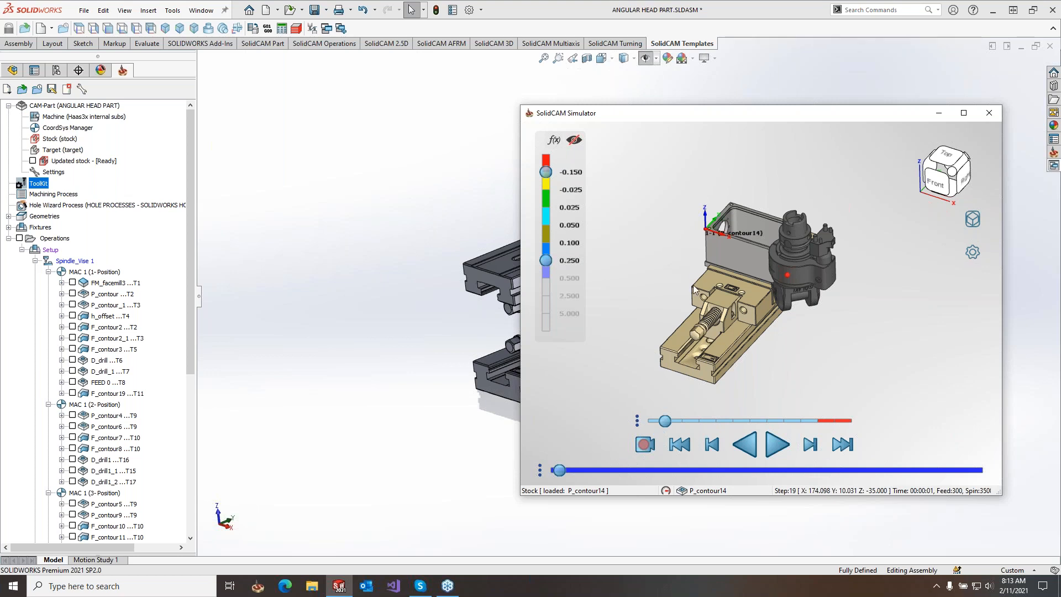
{"action": "left_click", "coordinate": [989, 114]}
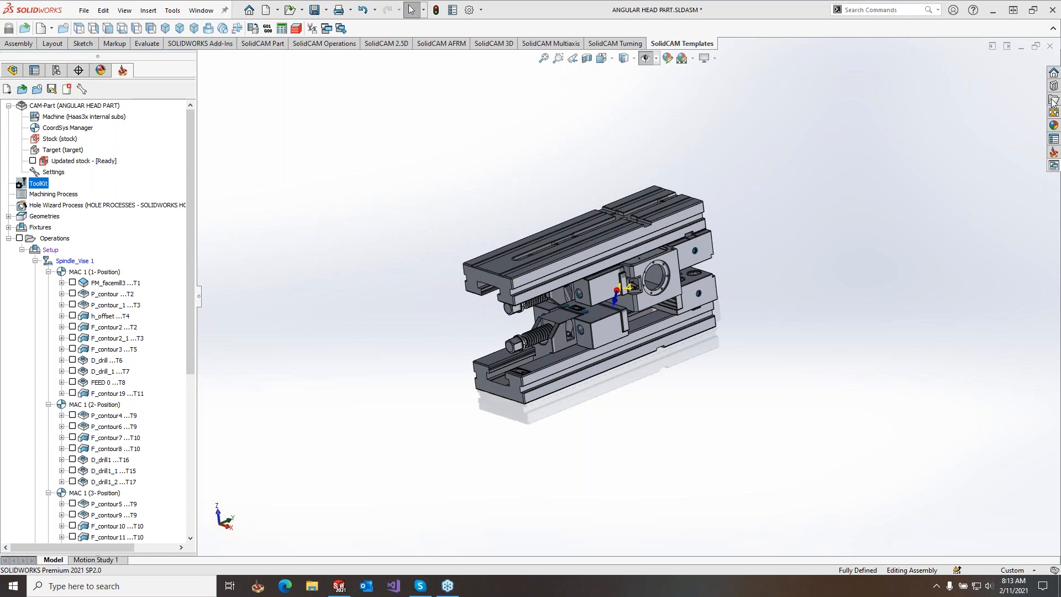
{"action": "left_click", "coordinate": [1054, 152]}
{"action": "left_click", "coordinate": [948, 460]}
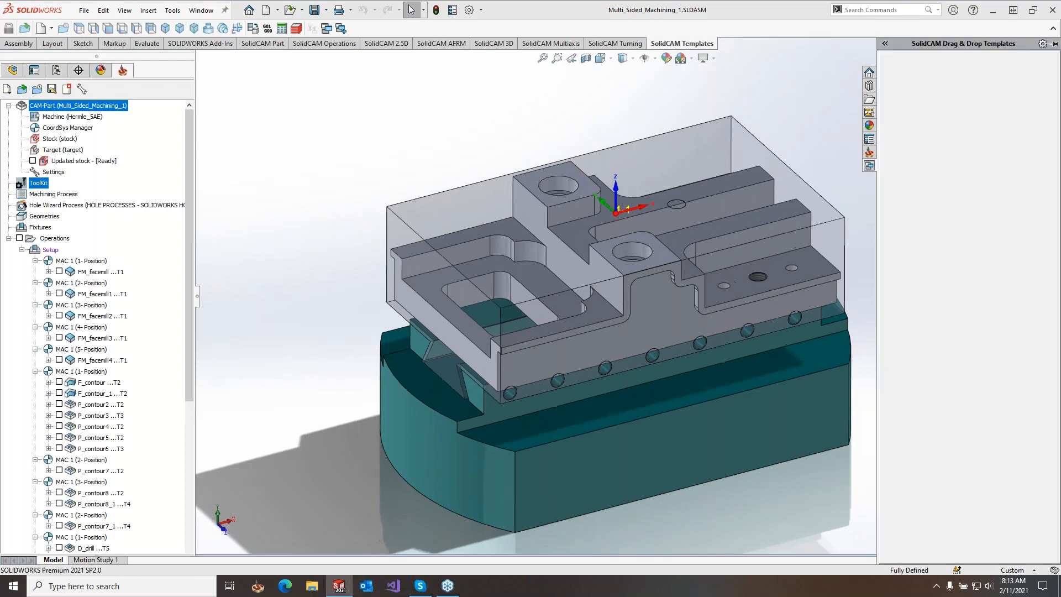
Step: Start the standard simulation of operations P_contour2 and P_contour3 and move the Simulation dialog clear of the model
{"action": "left_click", "coordinate": [110, 404]}
{"action": "left_click", "coordinate": [117, 416], "text": "ctrl"}
{"action": "right_click", "coordinate": [117, 416]}
{"action": "left_click", "coordinate": [219, 204]}
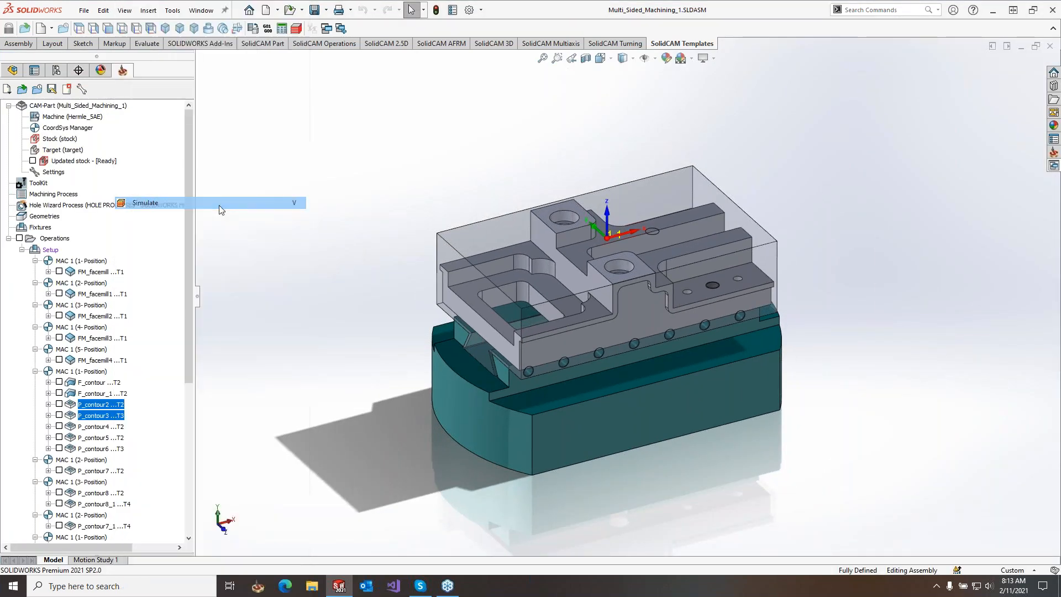
{"action": "left_click_drag", "start_coordinate": [589, 360], "coordinate": [264, 362]}
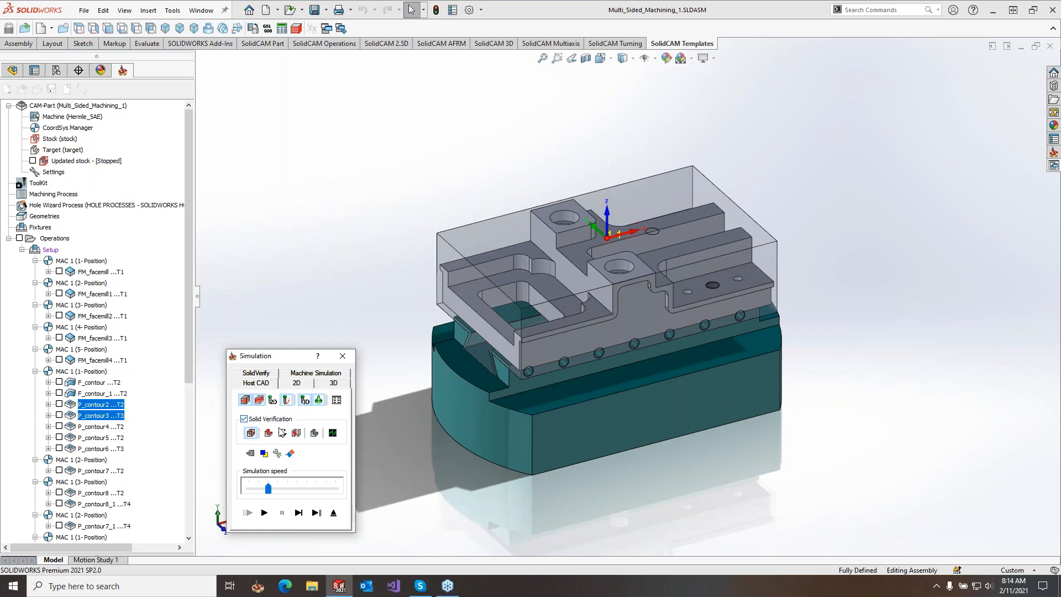
Step: Play the P_contour2 toolpath in Host CAD mode with Solid Verification enabled, and pause it
{"action": "left_click", "coordinate": [299, 513]}
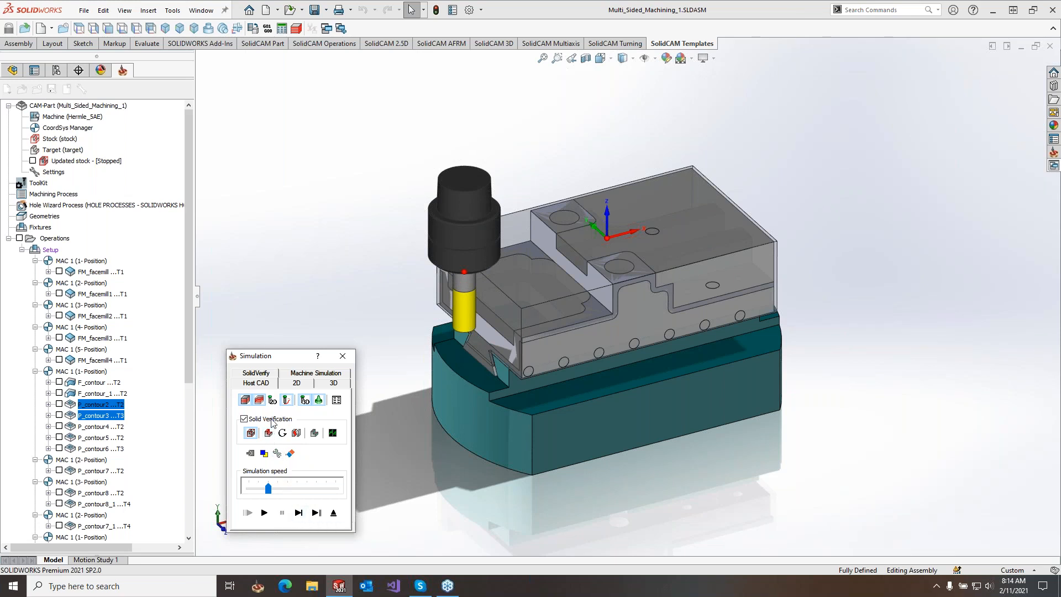
{"action": "left_click", "coordinate": [265, 512]}
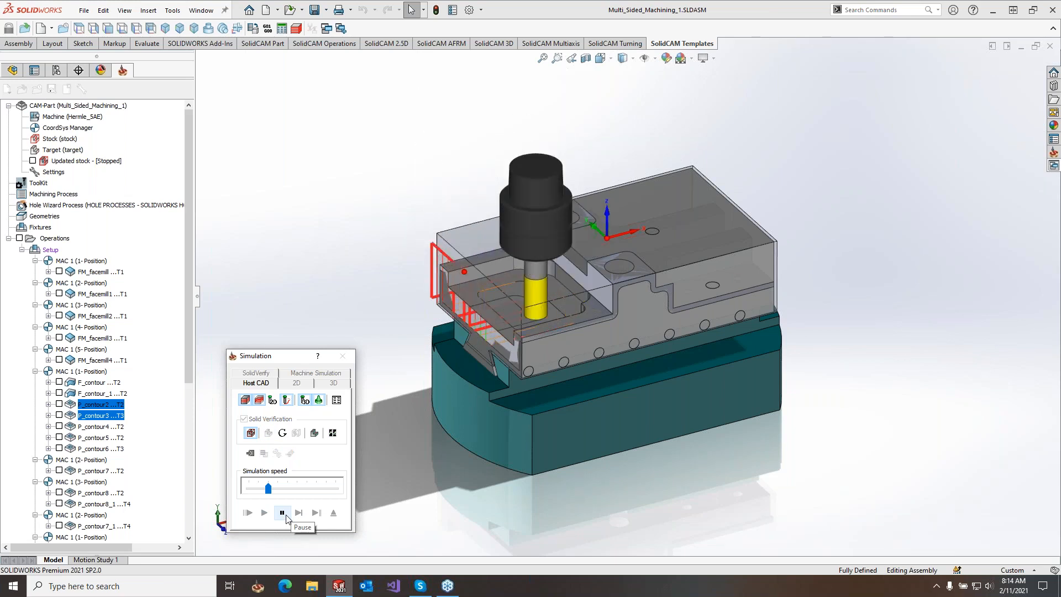
{"action": "left_click", "coordinate": [287, 518]}
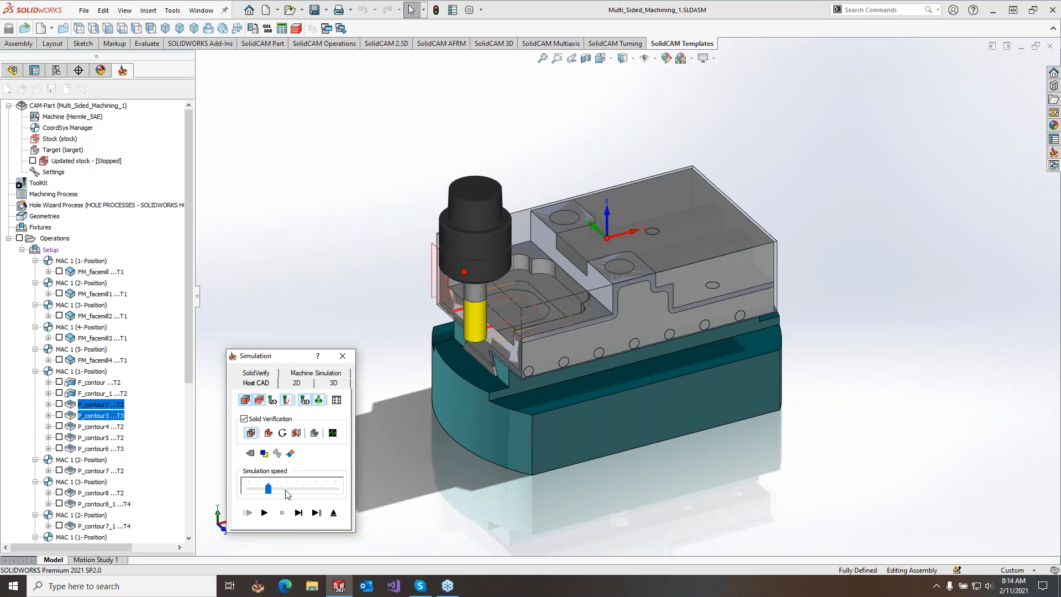
Step: Play the simulation of the selected contour operations in SolidVerify mode and pause it
{"action": "left_click", "coordinate": [271, 373]}
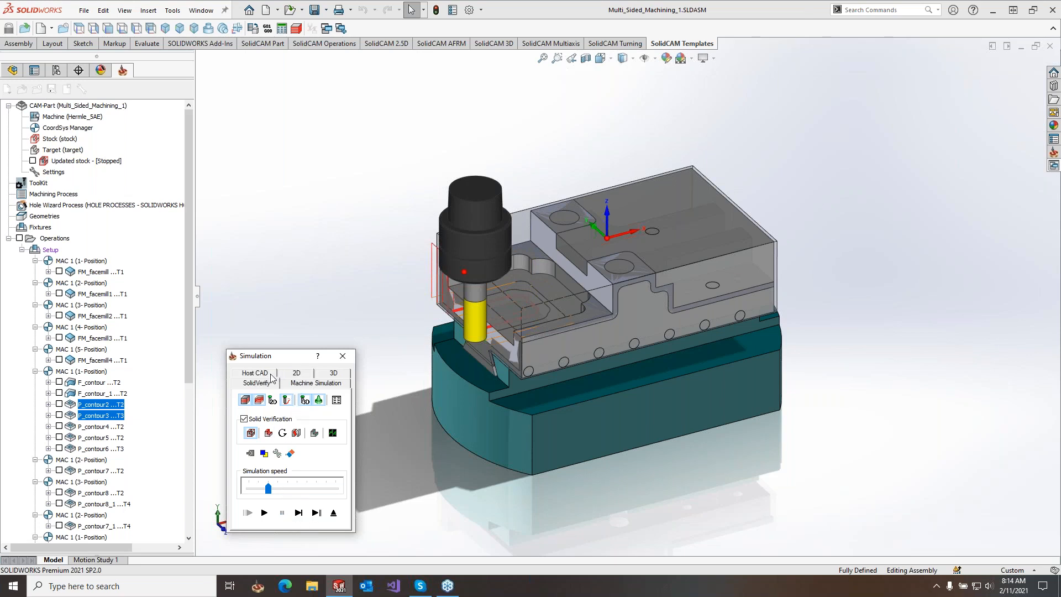
{"action": "left_click", "coordinate": [265, 513]}
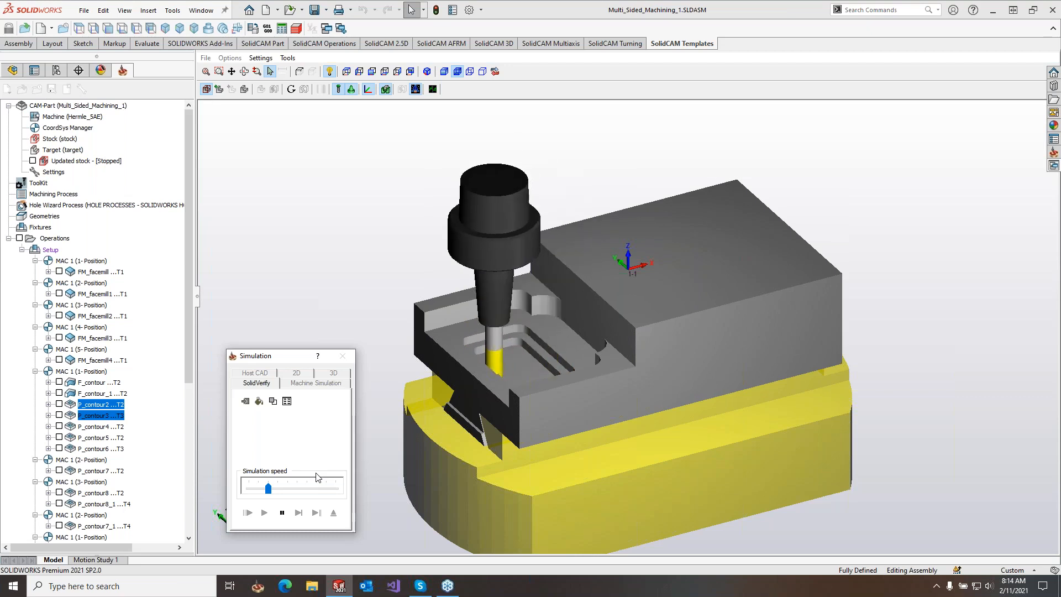
{"action": "left_click", "coordinate": [282, 512]}
Step: Play the selected operations in 3D simulation mode and exit the simulation
{"action": "left_click", "coordinate": [329, 375]}
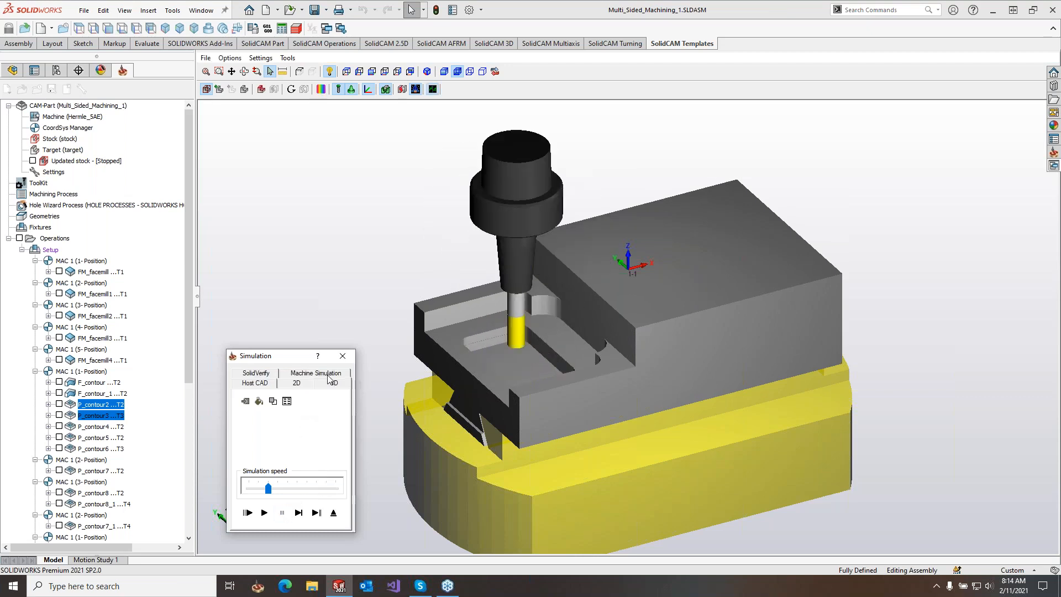
{"action": "left_click", "coordinate": [265, 512]}
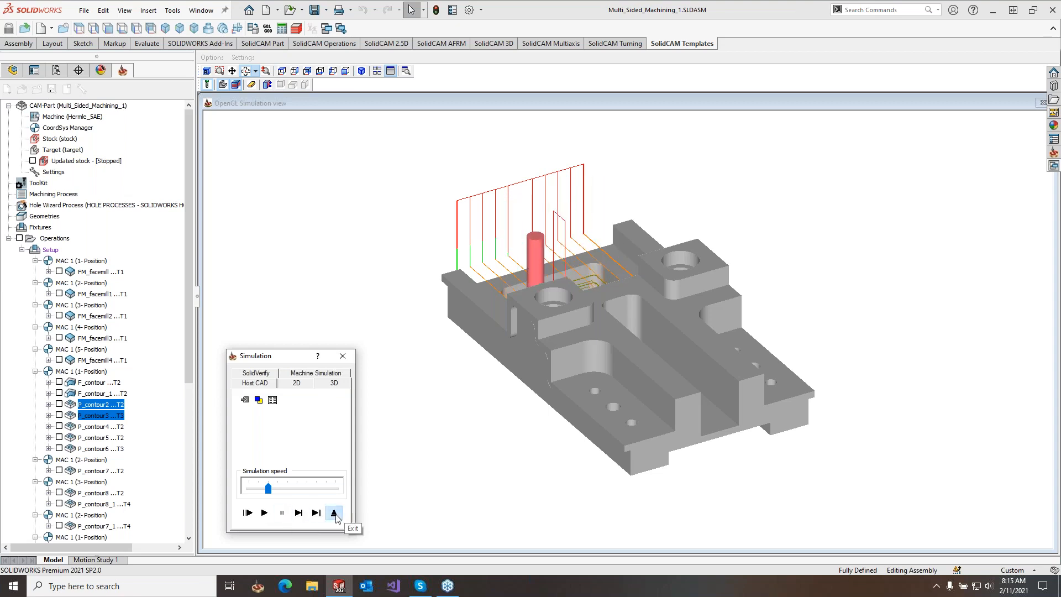
{"action": "left_click", "coordinate": [334, 512]}
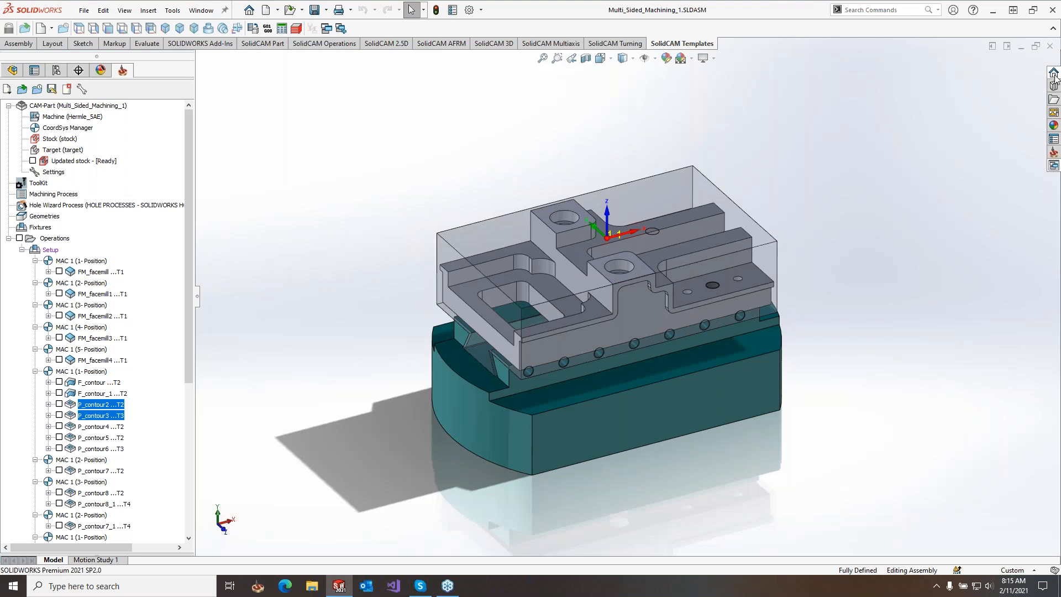
Step: Open the recent CAM-Part Turning_1_10mic.prt
{"action": "left_click", "coordinate": [1053, 152]}
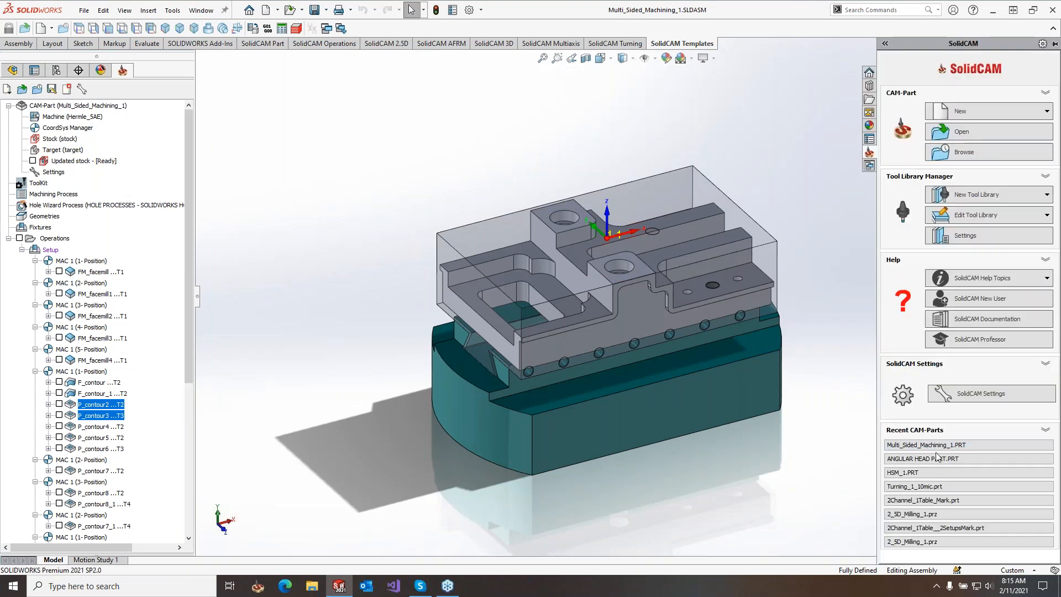
{"action": "left_click", "coordinate": [933, 491]}
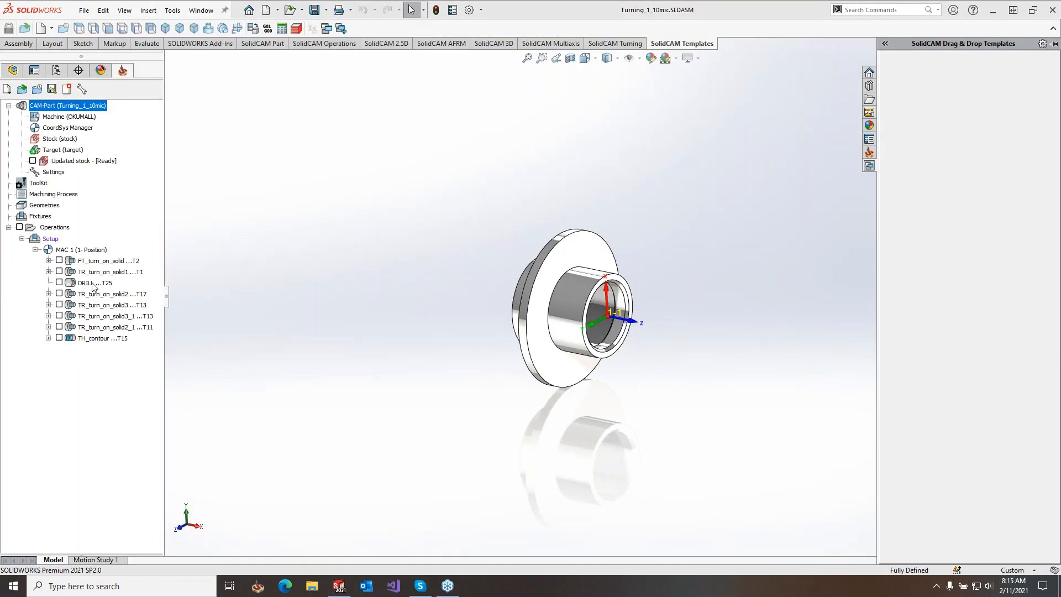
Step: Start the simulation of operations FT_turn_on_solid through TR_turn_on_solid3 in Turning mode
{"action": "left_click", "coordinate": [108, 308], "text": "shift"}
{"action": "right_click", "coordinate": [151, 305]}
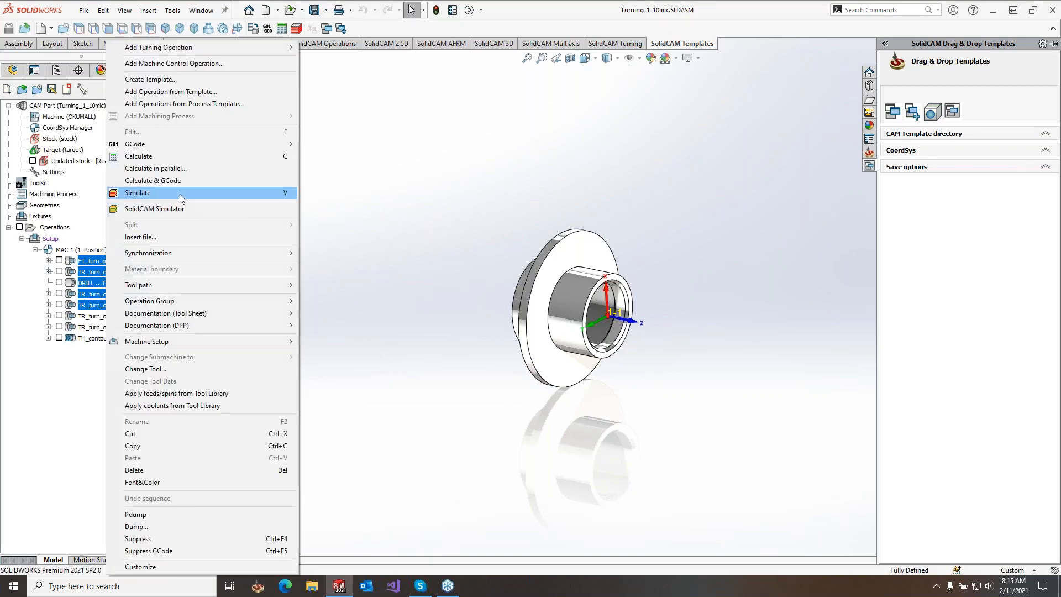
{"action": "left_click", "coordinate": [196, 192]}
{"action": "left_click", "coordinate": [298, 383]}
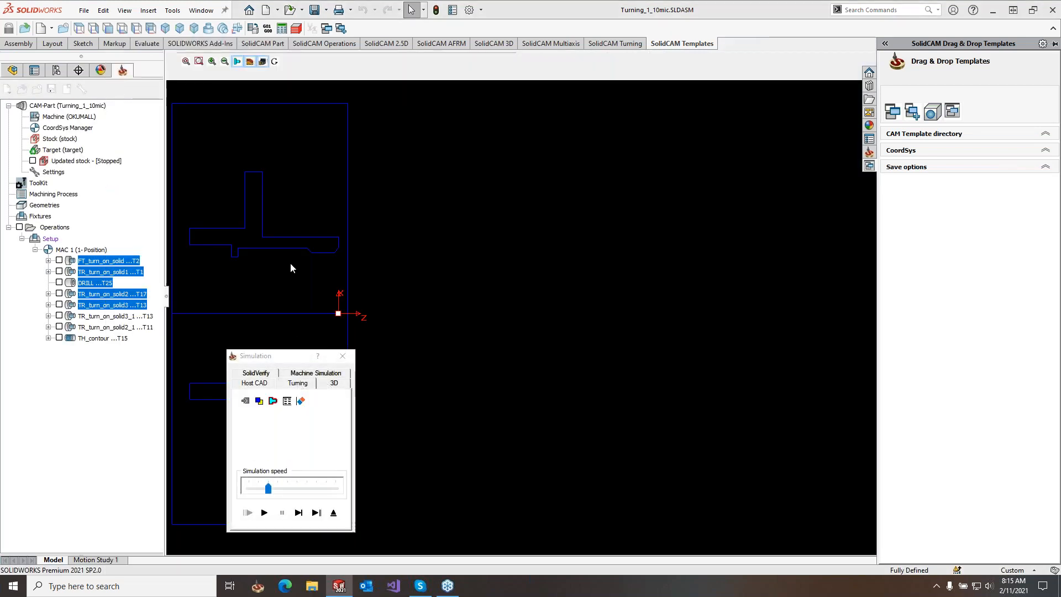
Step: Play the Turning-mode simulation of the selected turning operations, pause it, and exit the simulation
{"action": "middle_click_drag", "start_coordinate": [348, 282], "coordinate": [520, 327]}
{"action": "scroll", "coordinate": [520, 327], "scroll_direction": "up", "scroll_amount": 1}
{"action": "scroll", "coordinate": [520, 327], "scroll_direction": "down", "scroll_amount": 3}
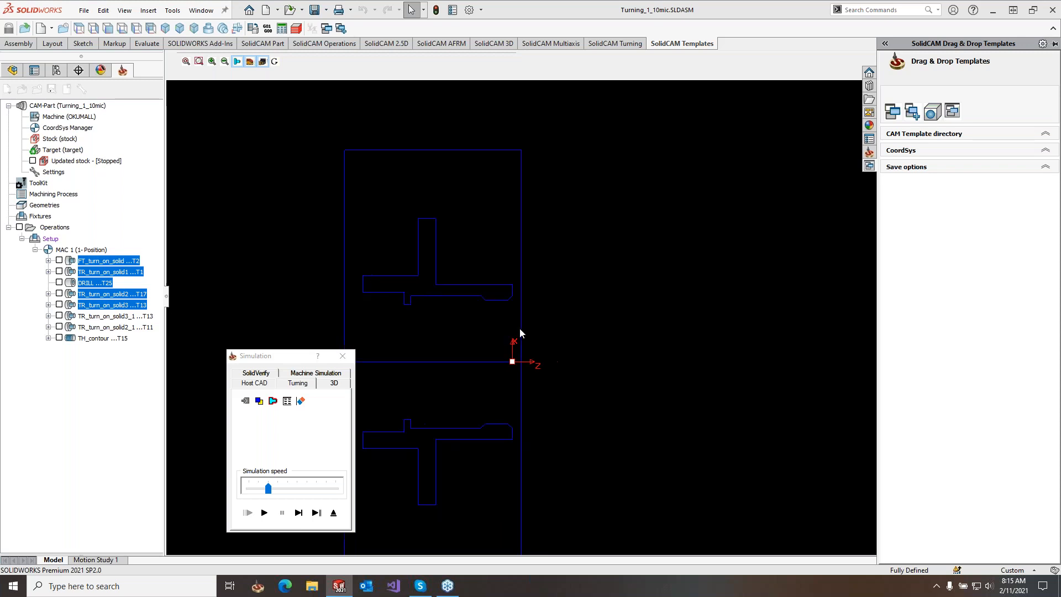
{"action": "left_click_drag", "start_coordinate": [261, 357], "coordinate": [198, 350]}
{"action": "left_click", "coordinate": [202, 506]}
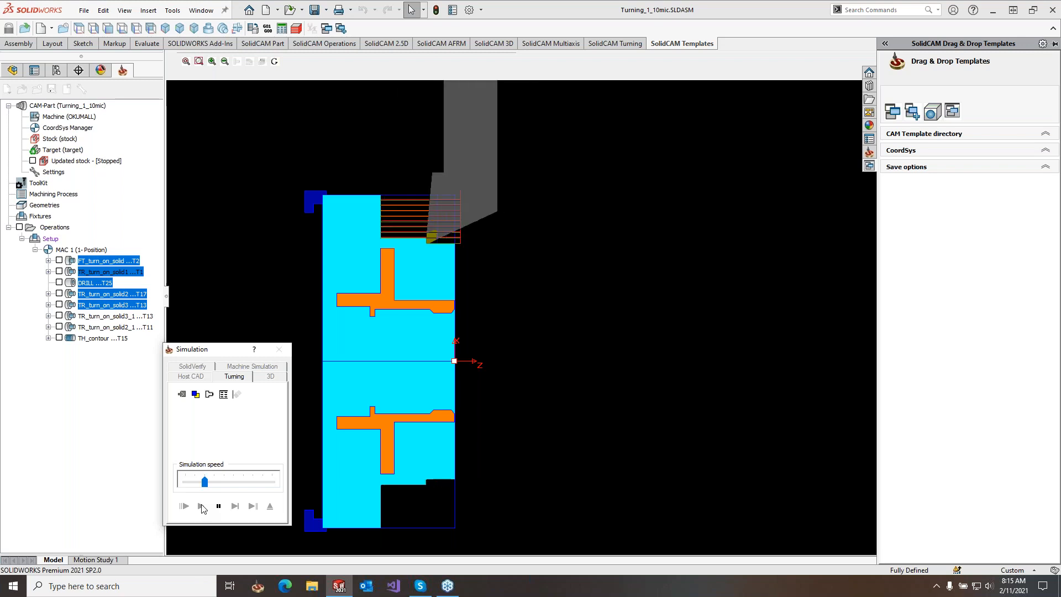
{"action": "left_click", "coordinate": [219, 506]}
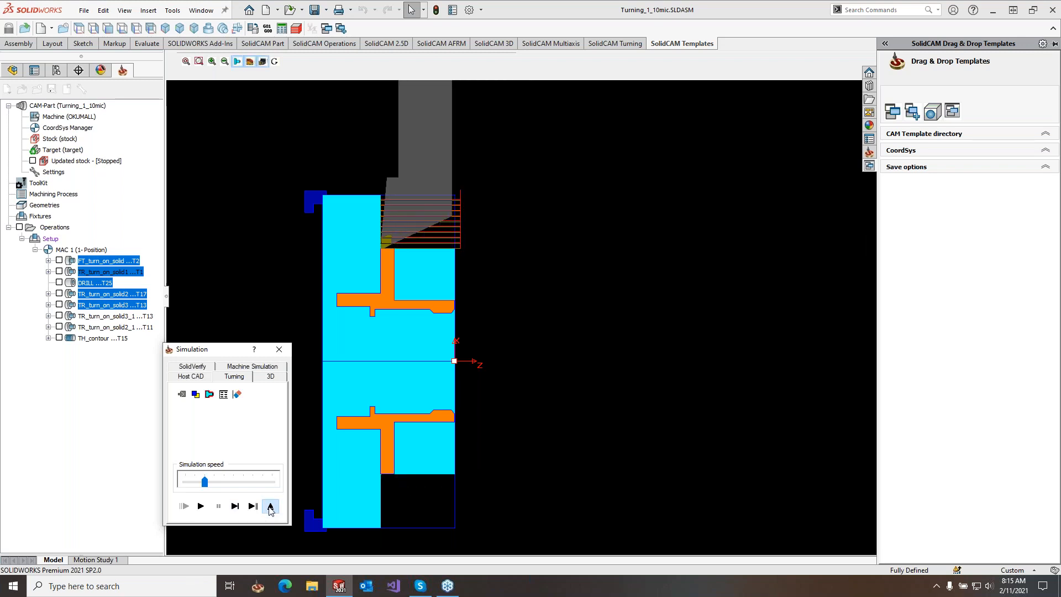
{"action": "left_click", "coordinate": [270, 507]}
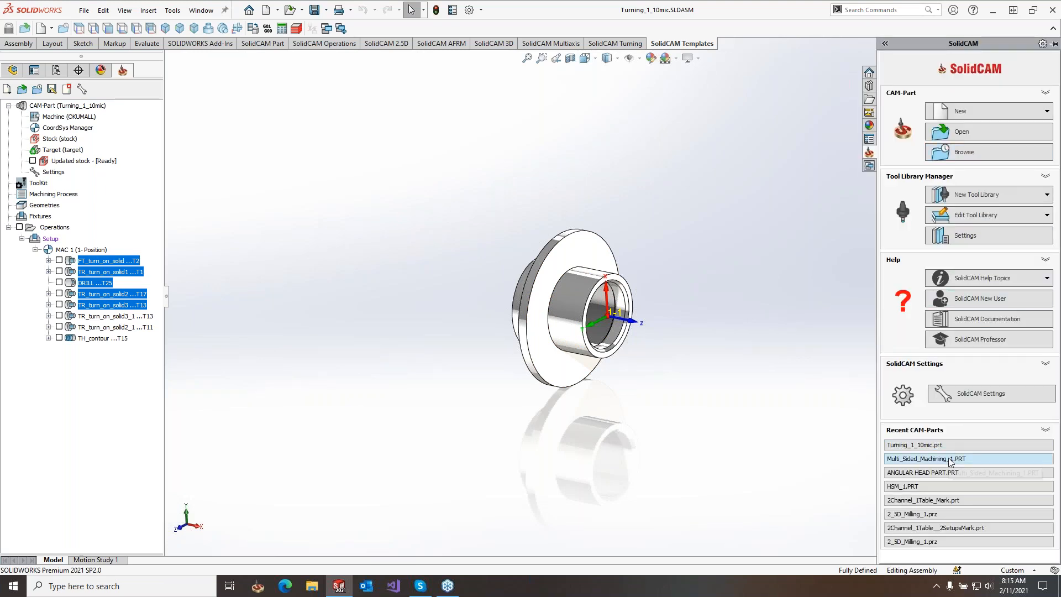
Step: Open the recent CAM-Part Multi_Sided_Machining_1.PRT and start the SolidCAM Simulator for operations P_contour2 and P_contour3
{"action": "left_click", "coordinate": [951, 459]}
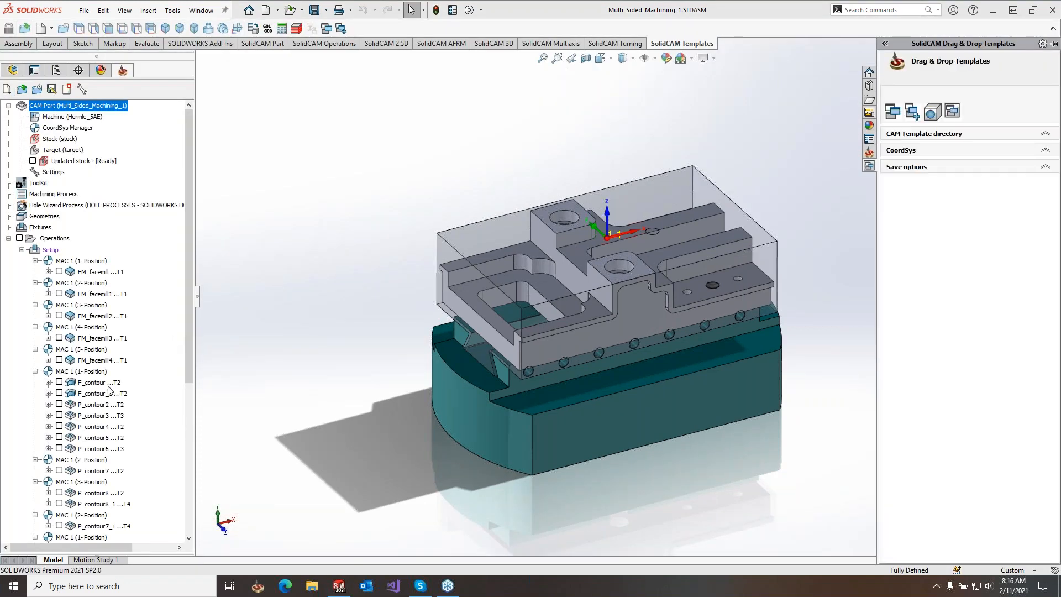
{"action": "left_click", "coordinate": [105, 406]}
{"action": "left_click", "coordinate": [105, 415], "text": "shift"}
{"action": "right_click", "coordinate": [105, 416]}
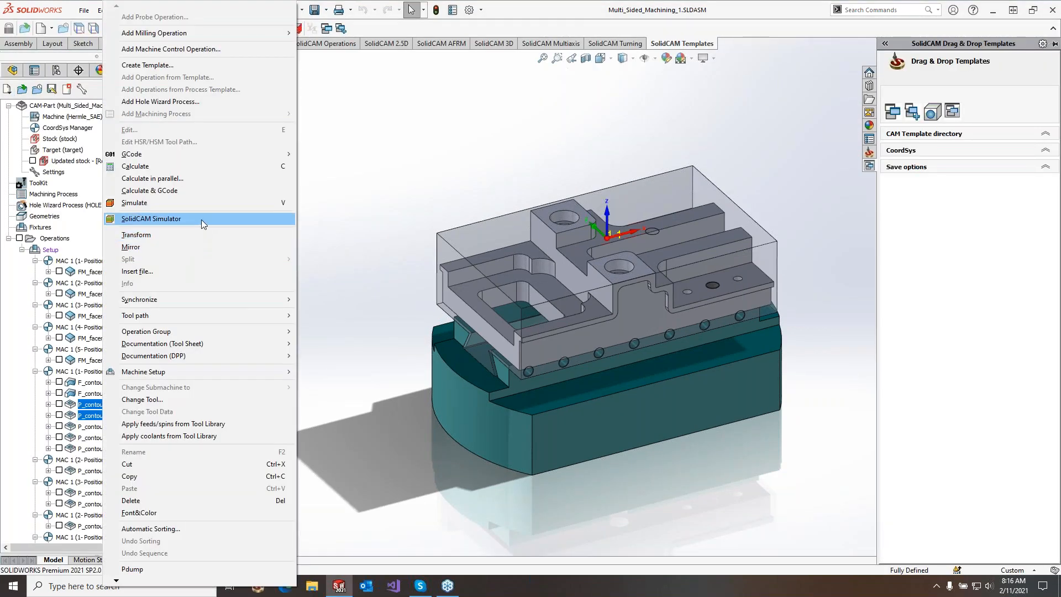
{"action": "left_click", "coordinate": [201, 219]}
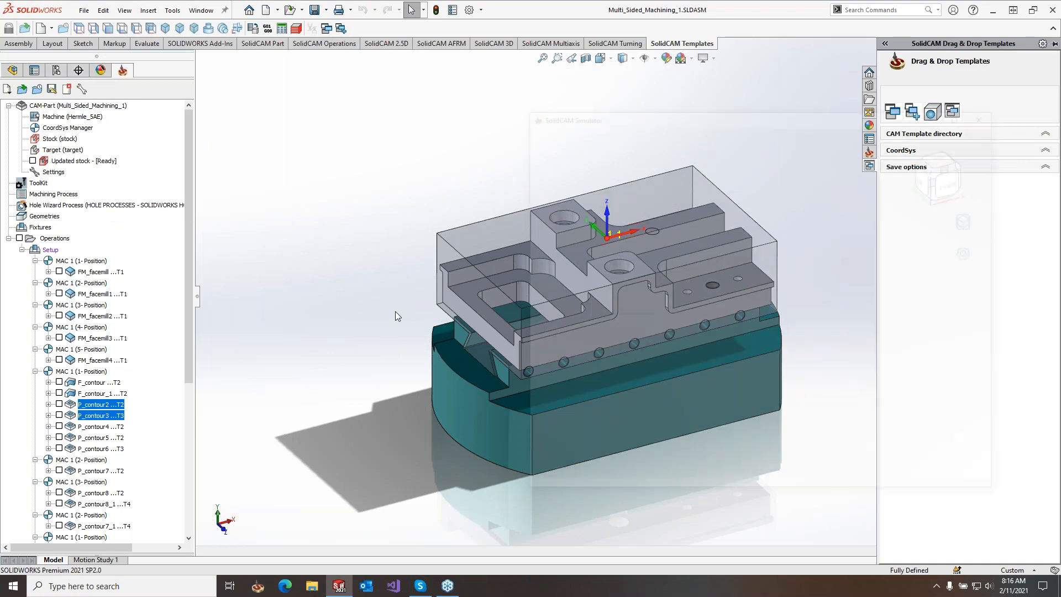
Step: Turn off Flyout Window mode so the simulator runs inside the SOLIDWORKS graphics area
{"action": "left_click_drag", "start_coordinate": [614, 117], "coordinate": [479, 119]}
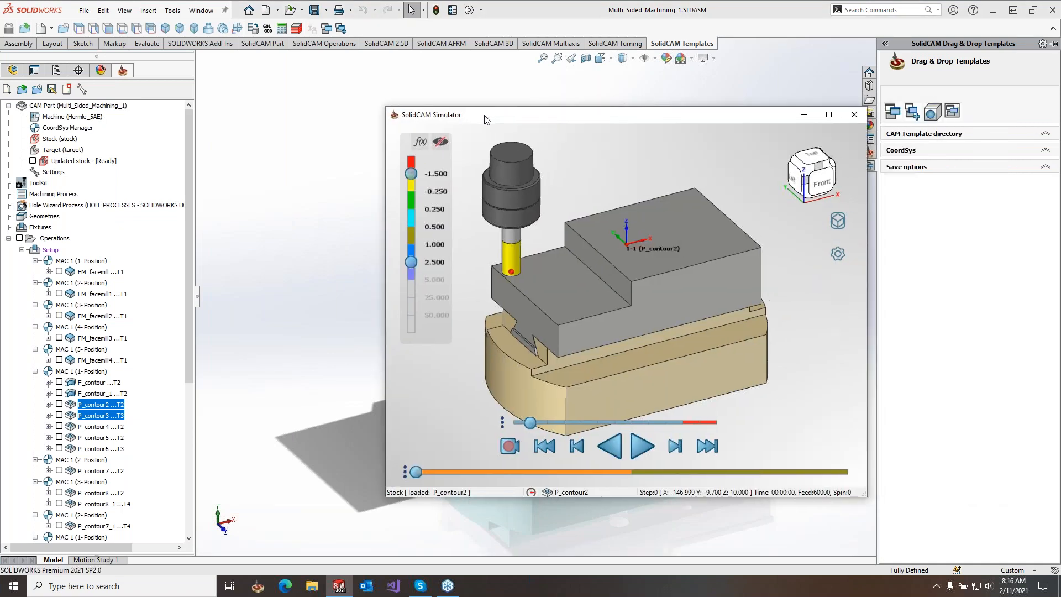
{"action": "left_click", "coordinate": [839, 221]}
{"action": "left_click", "coordinate": [846, 228]}
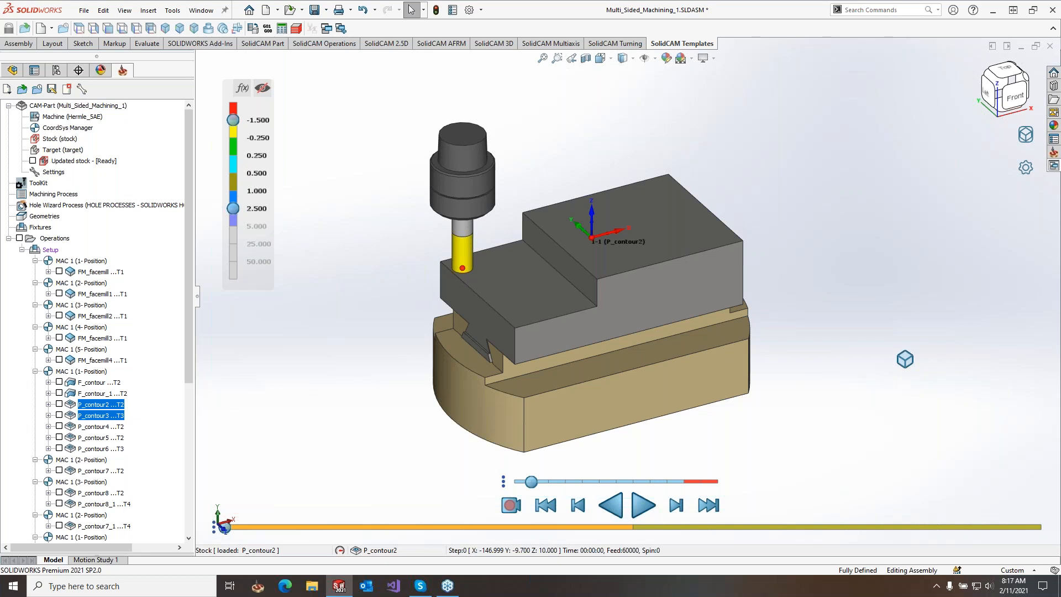
Step: Choose the Default theme for the simulator, play the pocket machining, and pause it
{"action": "left_click", "coordinate": [1024, 168]}
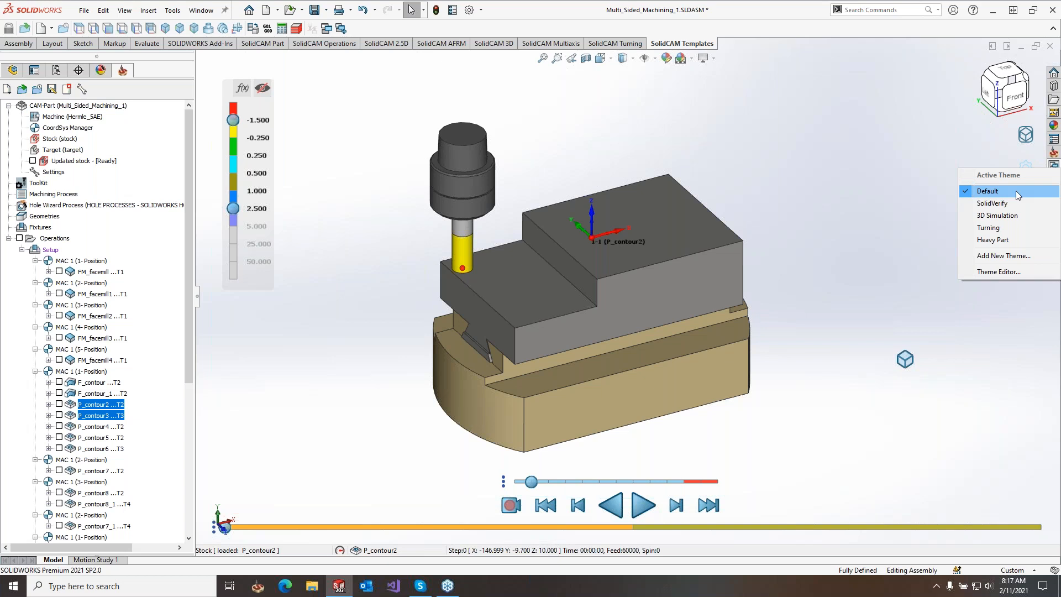
{"action": "left_click", "coordinate": [1019, 194]}
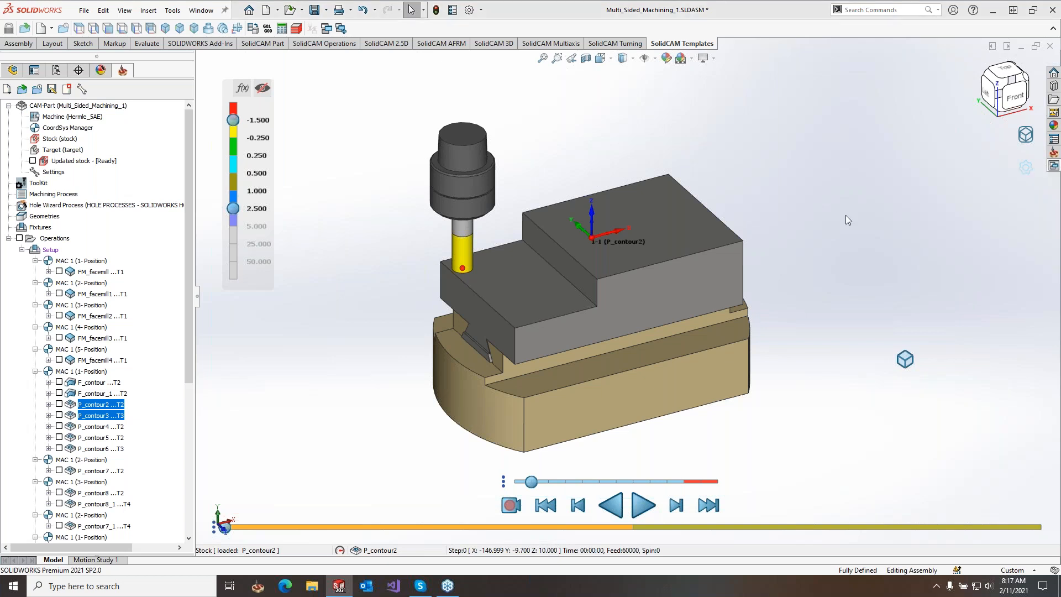
{"action": "left_click", "coordinate": [644, 507]}
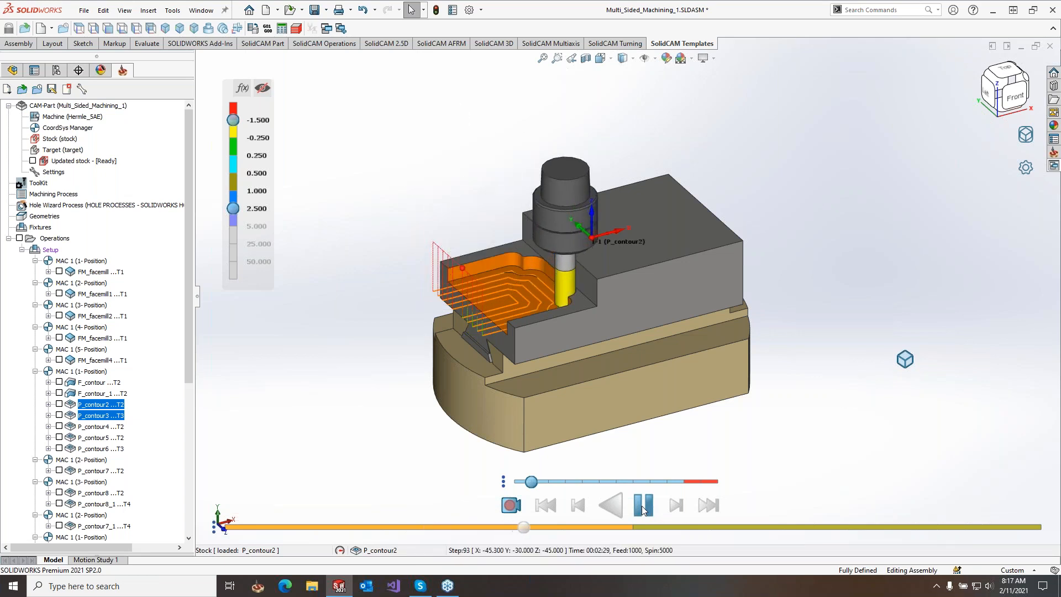
{"action": "left_click", "coordinate": [642, 505]}
Step: Apply the SolidVerify theme to the simulator, play the simulation into P_contour3, and pause it
{"action": "left_click", "coordinate": [1026, 167]}
{"action": "left_click", "coordinate": [1016, 205]}
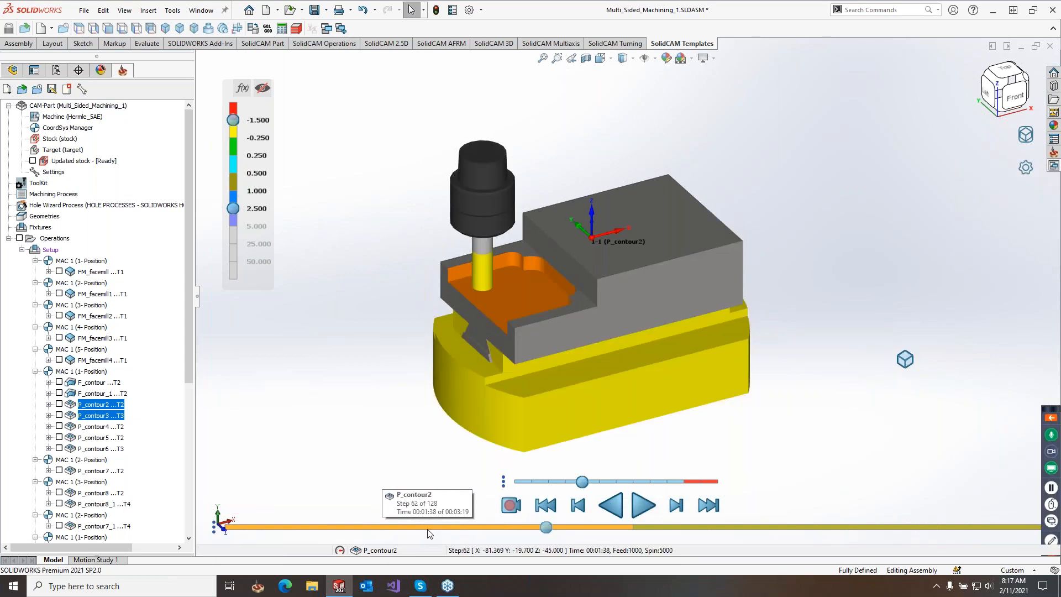
{"action": "left_click", "coordinate": [636, 507]}
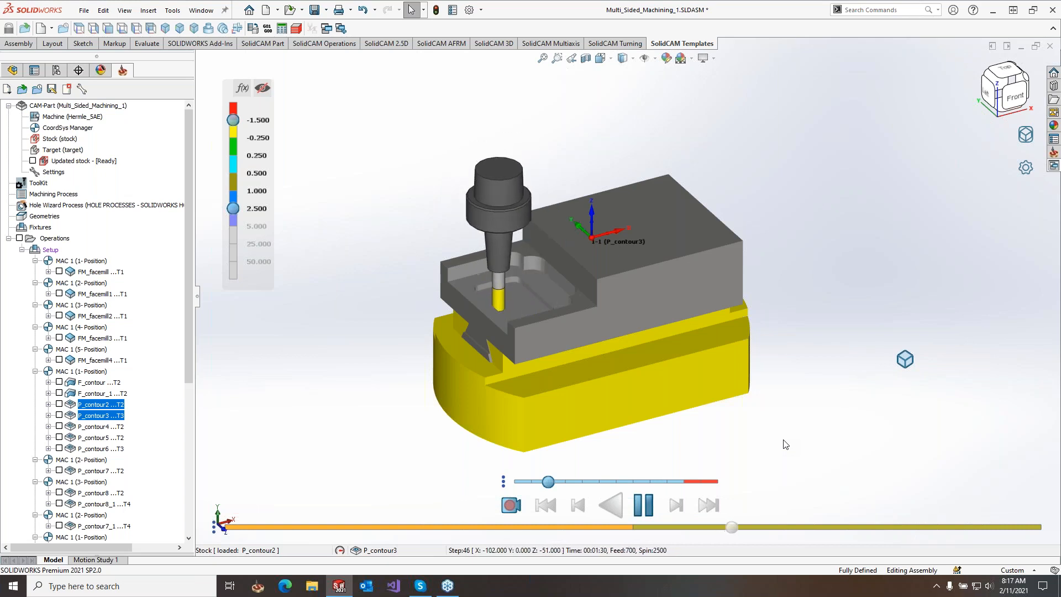
{"action": "left_click", "coordinate": [647, 505]}
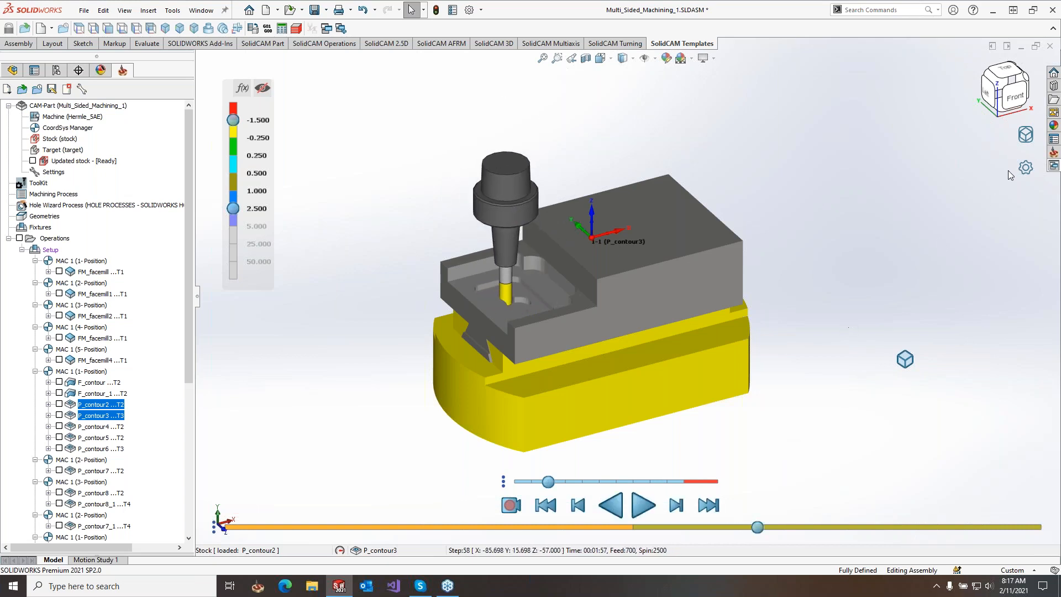
Step: Apply the 3D Simulation theme, return to the start of P_contour2, and play and pause the simulation
{"action": "left_click", "coordinate": [1027, 168]}
{"action": "left_click", "coordinate": [1017, 215]}
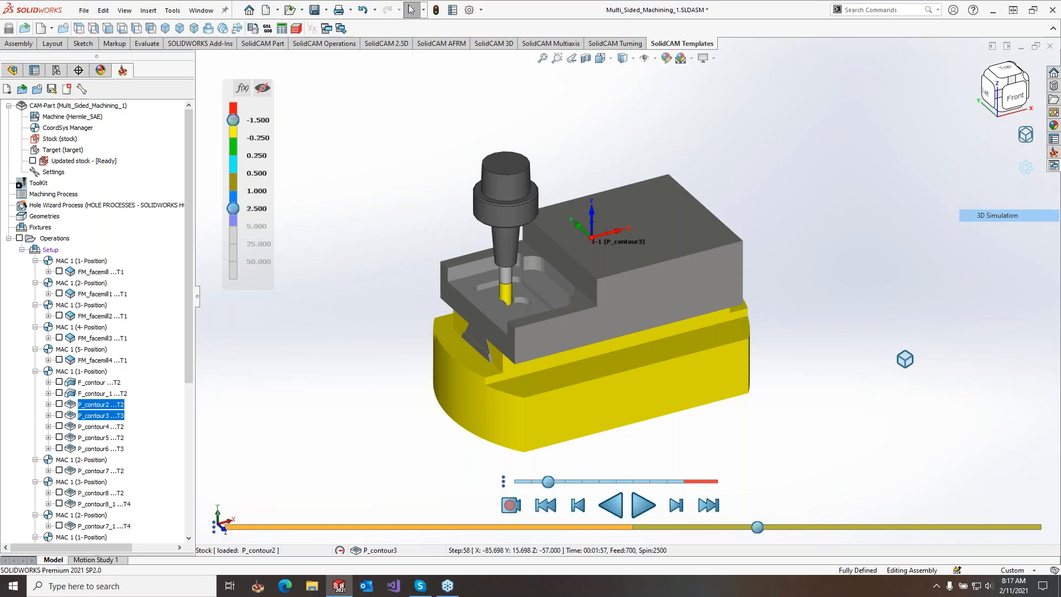
{"action": "left_click", "coordinate": [458, 527]}
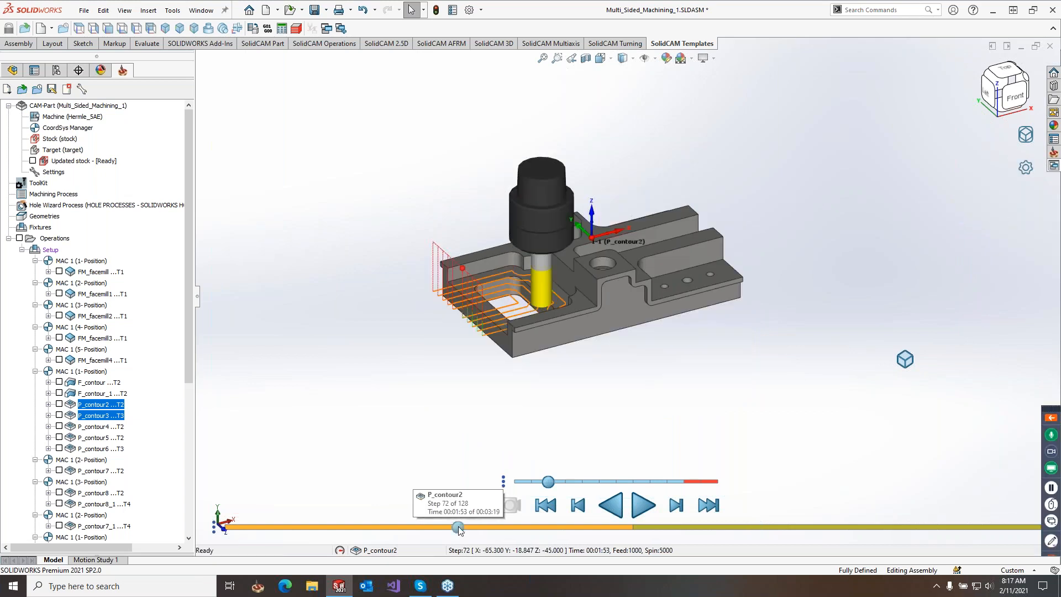
{"action": "left_click_drag", "start_coordinate": [458, 527], "coordinate": [226, 527]}
{"action": "left_click", "coordinate": [642, 507]}
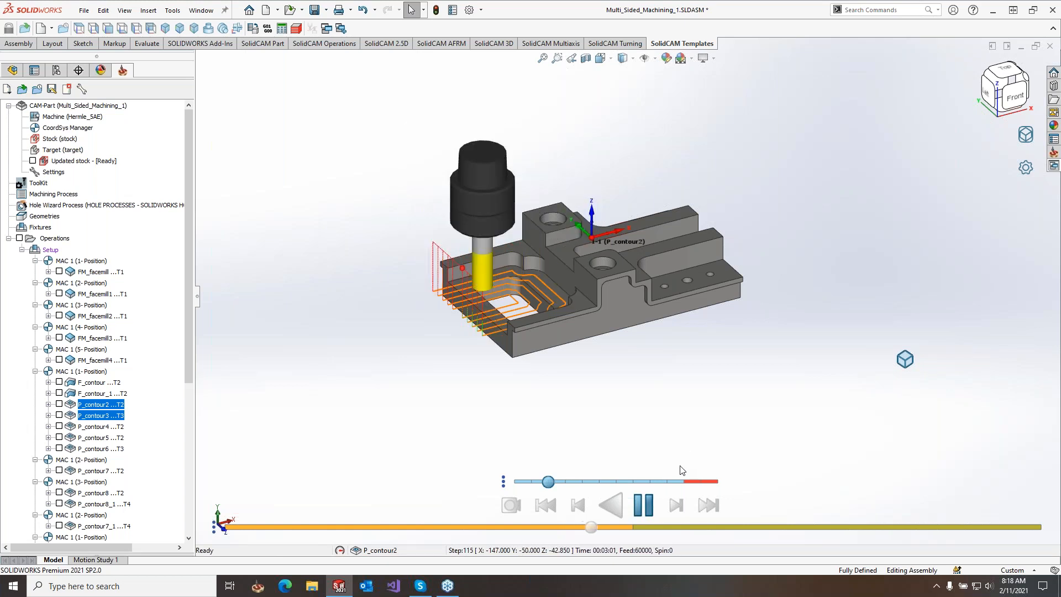
{"action": "left_click", "coordinate": [645, 505]}
Step: Apply the Heavy Part theme, reduce the playback speed to near its minimum, and play and pause the simulation
{"action": "left_click", "coordinate": [1024, 169]}
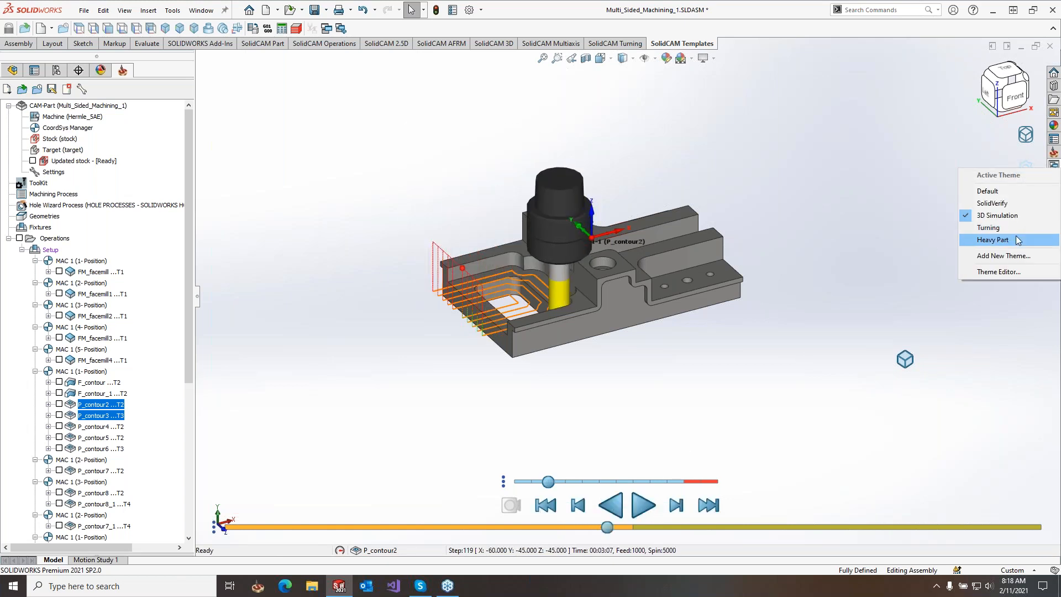
{"action": "left_click", "coordinate": [993, 240]}
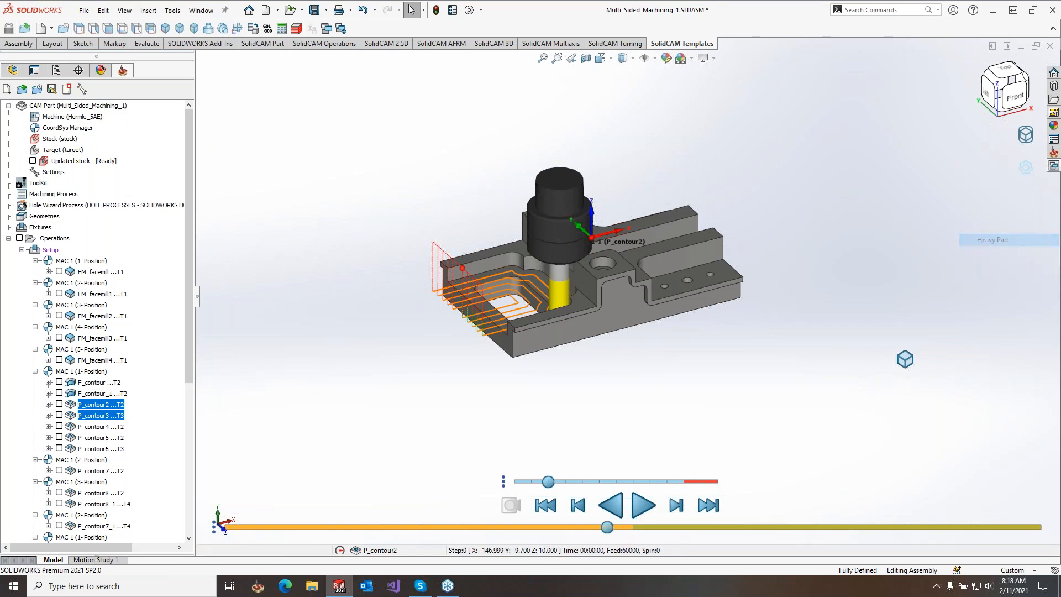
{"action": "left_click_drag", "start_coordinate": [663, 485], "coordinate": [535, 487]}
{"action": "left_click", "coordinate": [643, 506]}
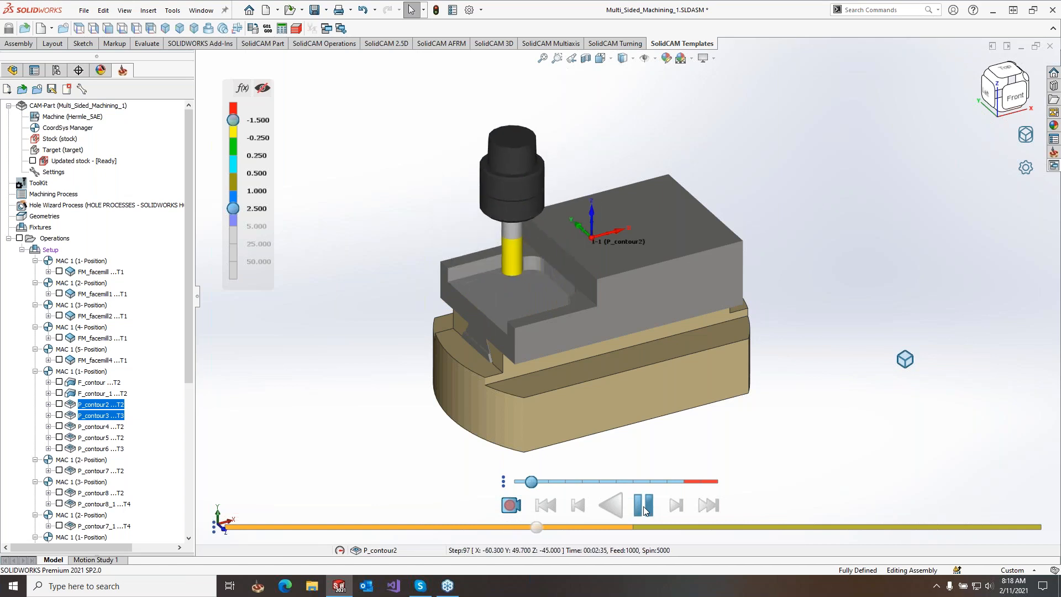
{"action": "left_click", "coordinate": [645, 508]}
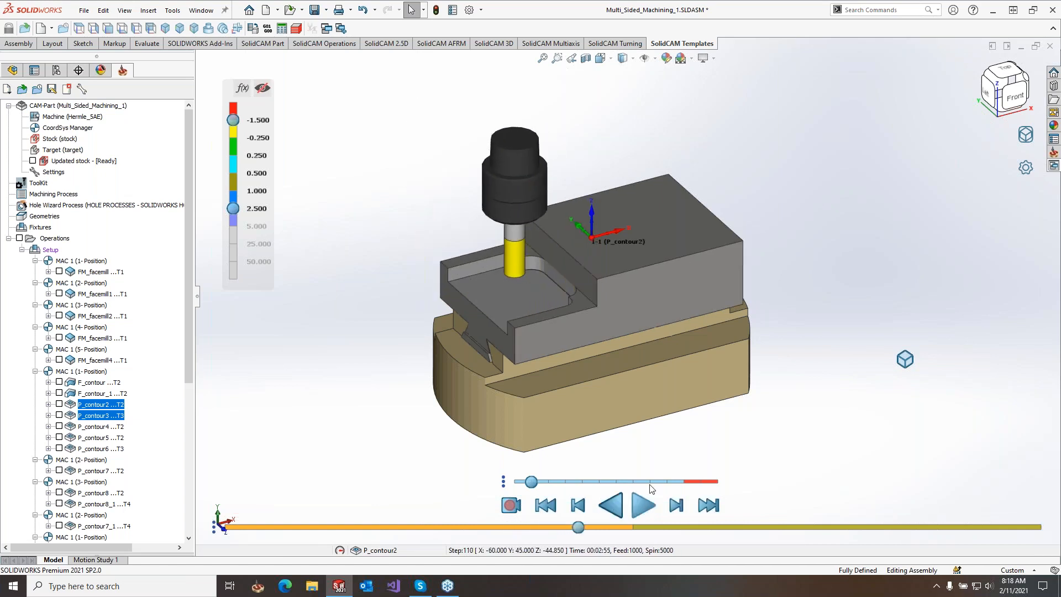
Step: Exit the simulator and open the recent CAM-Part Turning_1_10mic.prt
{"action": "right_click", "coordinate": [1011, 143]}
{"action": "left_click", "coordinate": [959, 436]}
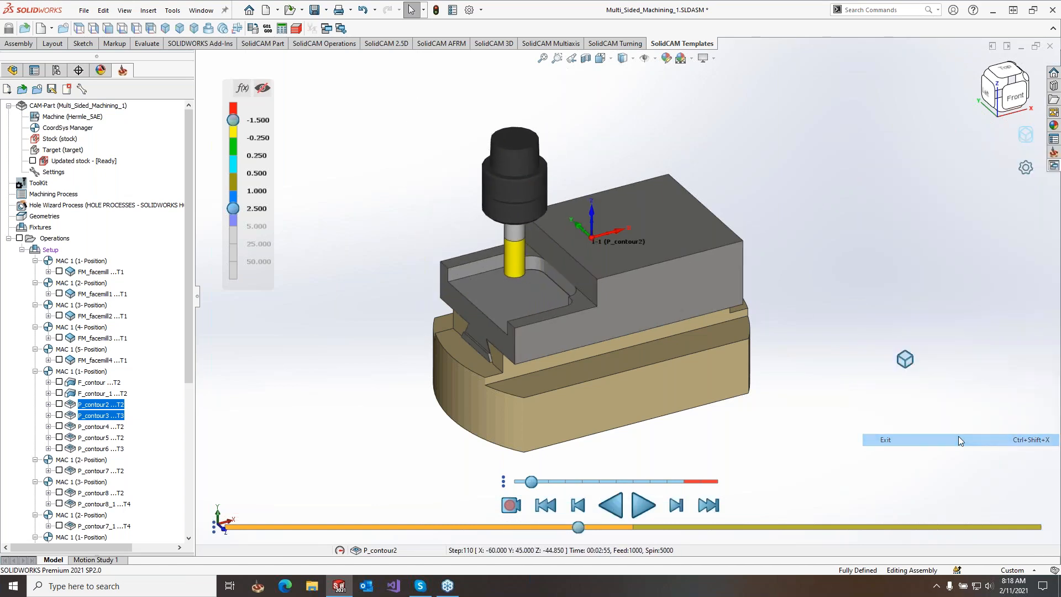
{"action": "left_click", "coordinate": [1054, 154]}
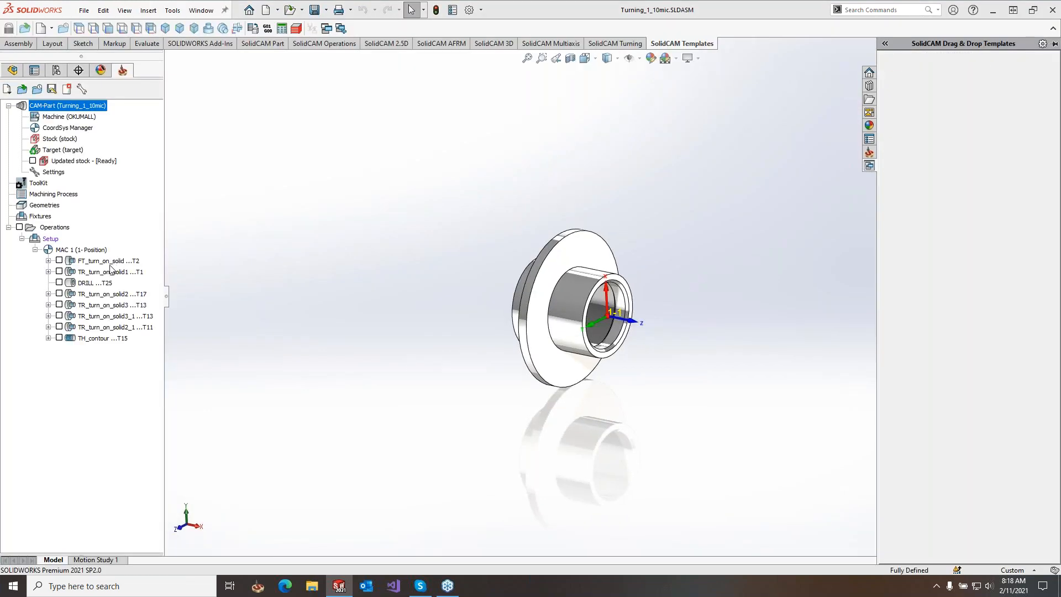
Step: Start the SolidCAM Simulator for operations FT_turn_on_solid through TR_turn_on_solid2
{"action": "left_click", "coordinate": [109, 296], "text": "shift"}
{"action": "right_click", "coordinate": [108, 296]}
{"action": "left_click", "coordinate": [171, 212]}
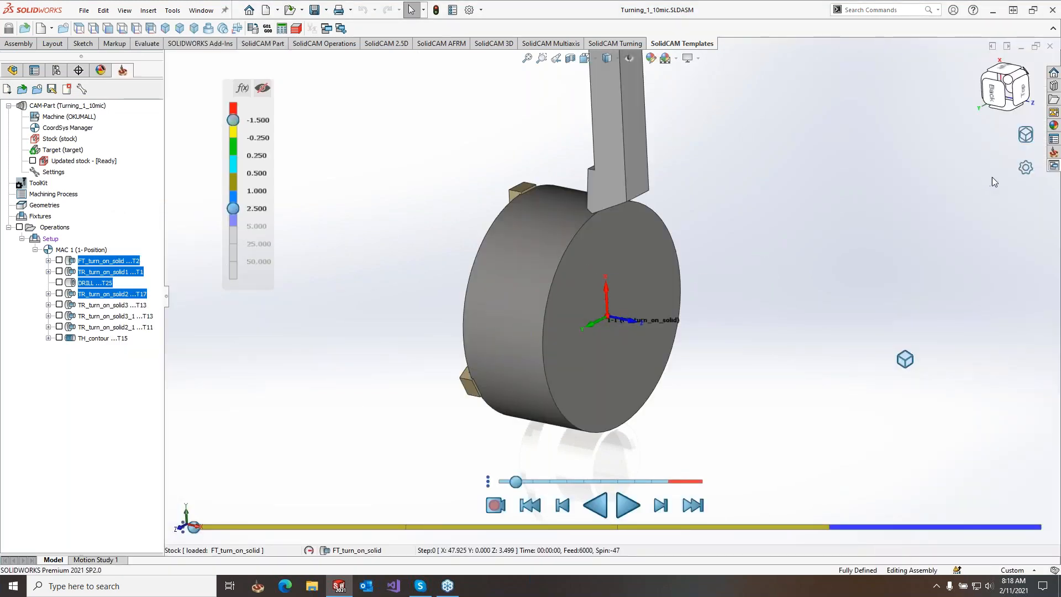
Step: Apply the Turning theme to the simulator and accept switching to Flyout Window mode
{"action": "left_click", "coordinate": [1026, 167]}
{"action": "left_click", "coordinate": [1011, 230]}
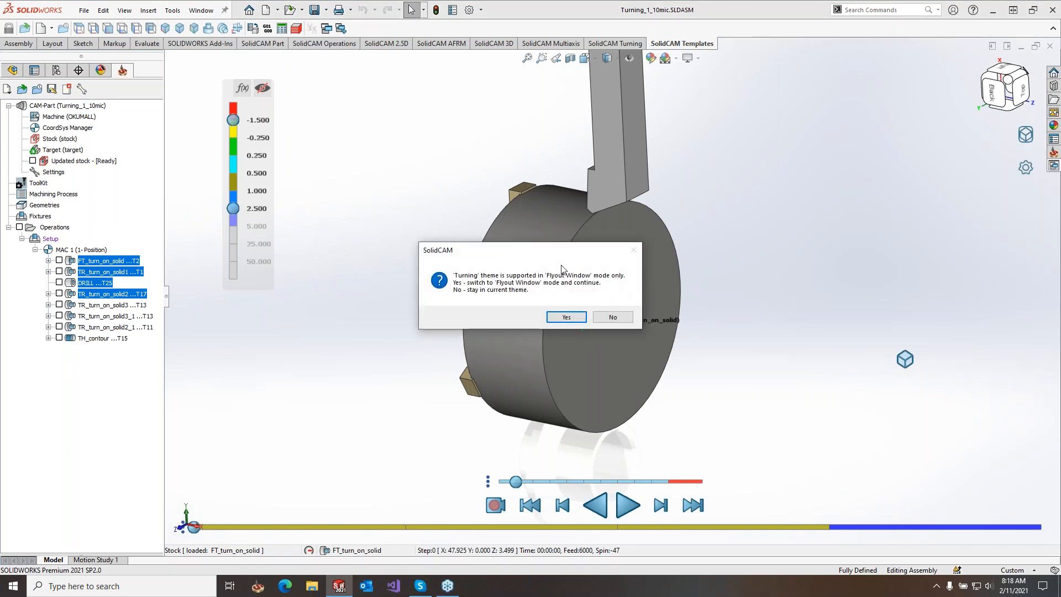
{"action": "left_click", "coordinate": [566, 316]}
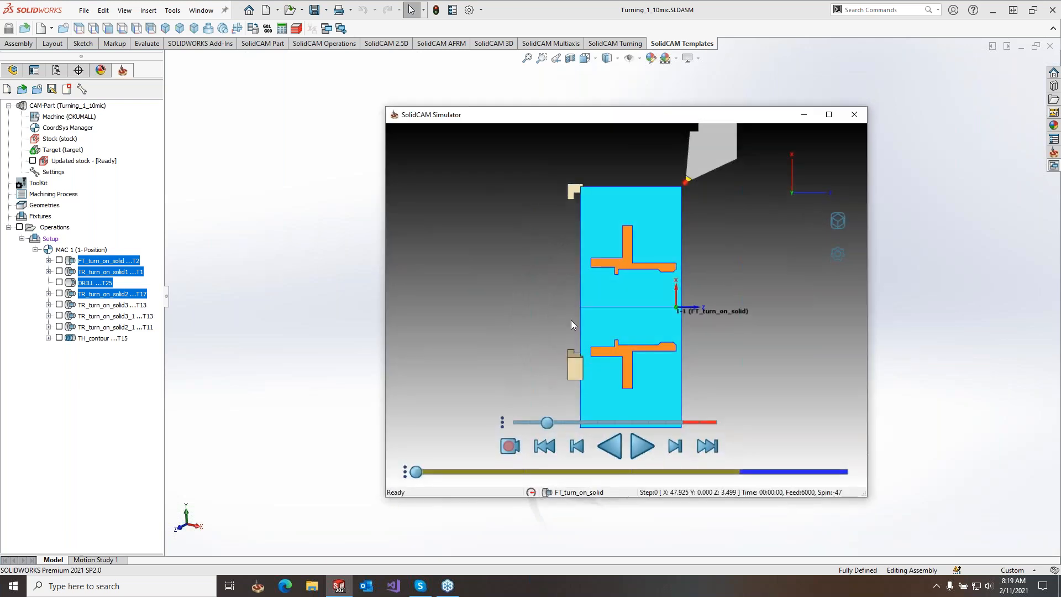
Step: Enlarge the flyout simulator window, play the turning simulation through to TR_turn_on_solid2, and pause it
{"action": "left_click_drag", "start_coordinate": [386, 107], "coordinate": [220, 23]}
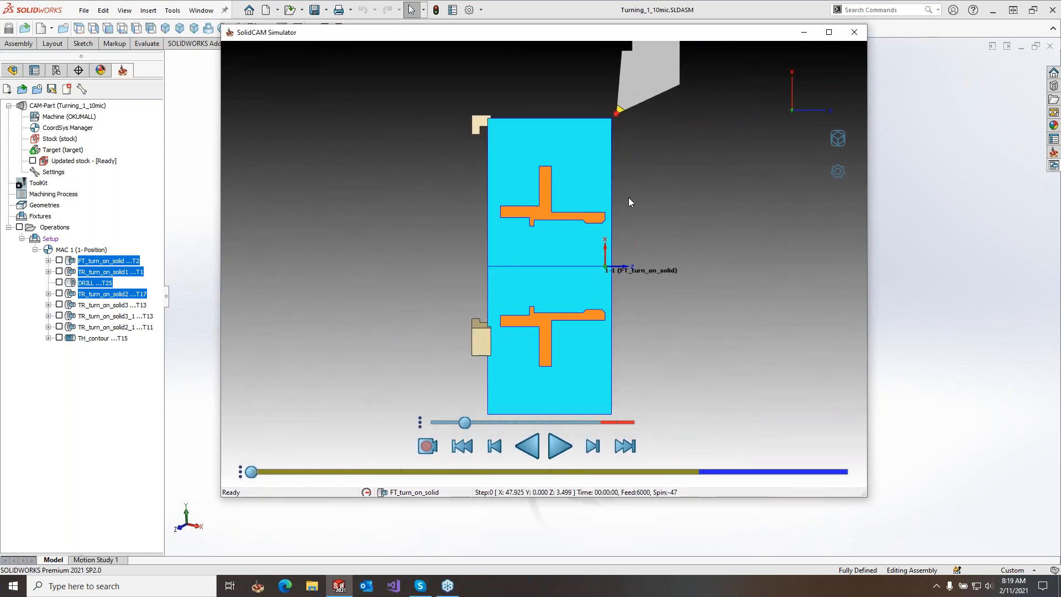
{"action": "left_click", "coordinate": [560, 449]}
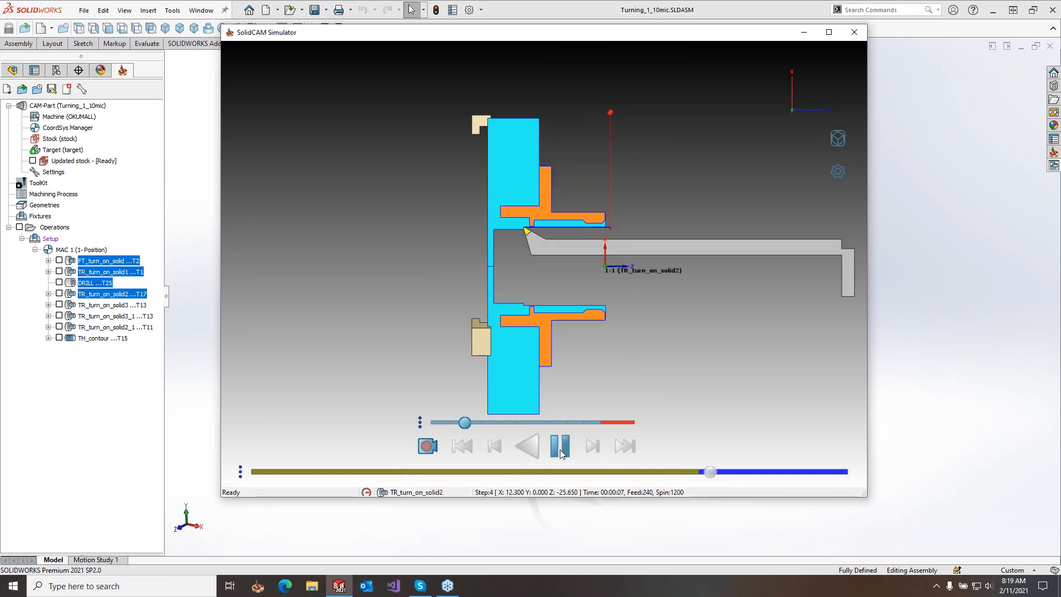
{"action": "left_click", "coordinate": [560, 450]}
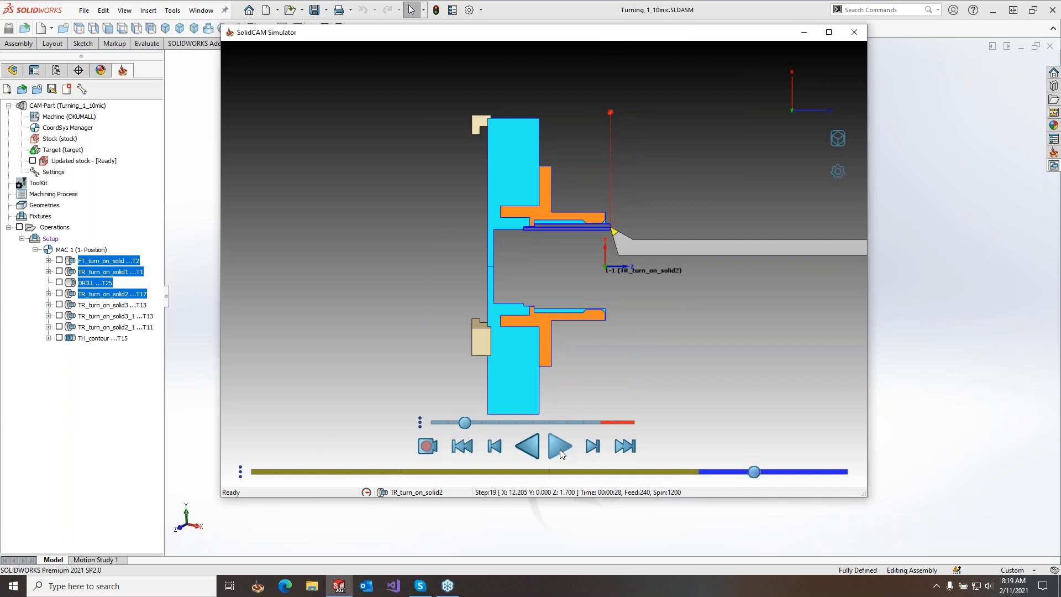
Step: Switch the simulator back to the Default theme and turn off Flyout Window mode
{"action": "left_click", "coordinate": [838, 172]}
{"action": "left_click", "coordinate": [862, 194]}
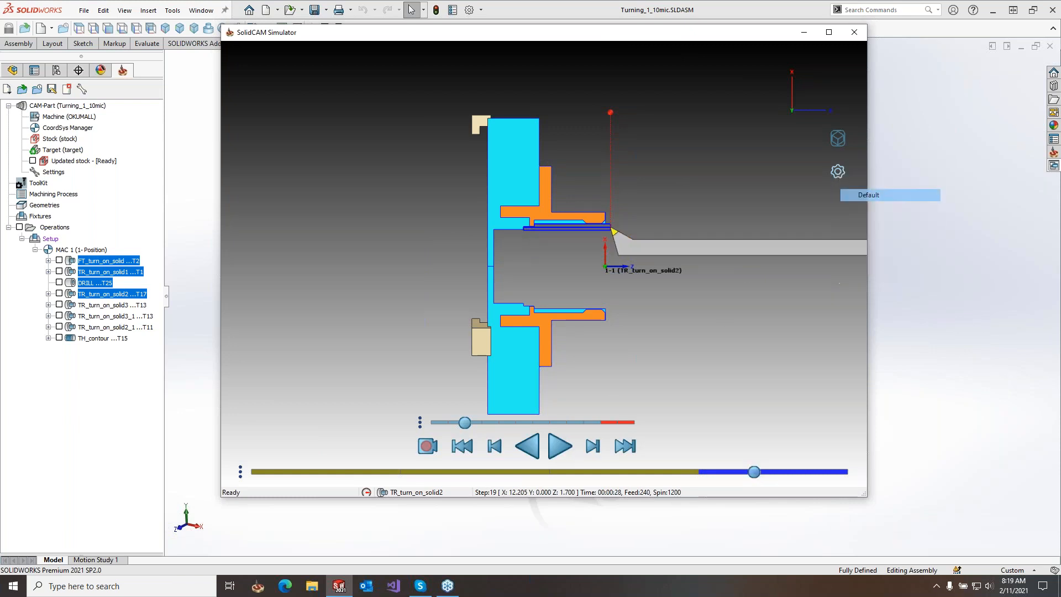
{"action": "right_click", "coordinate": [840, 141]}
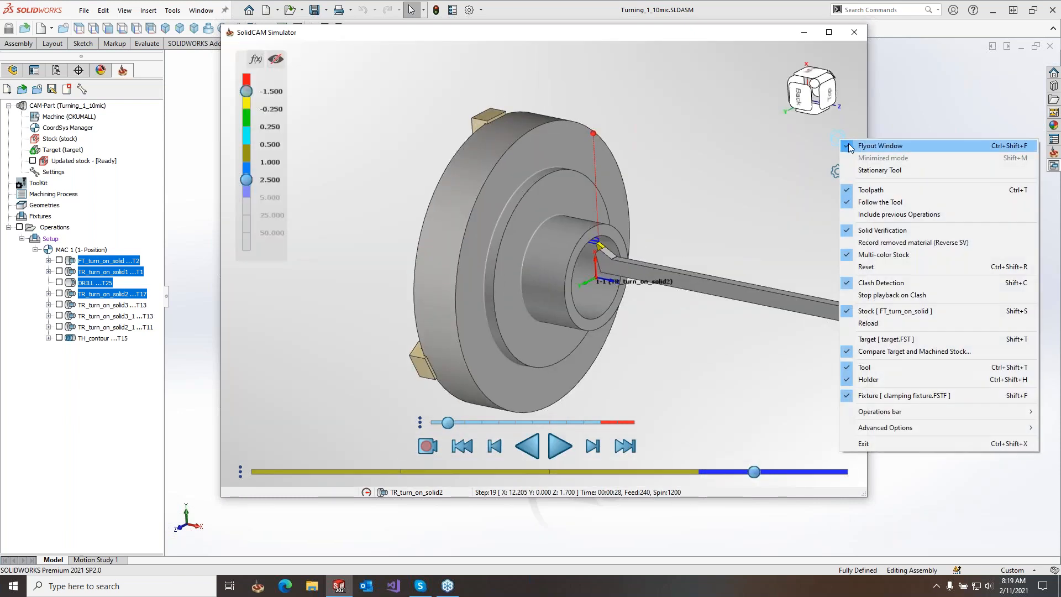
{"action": "left_click", "coordinate": [850, 148]}
Step: Exit the simulator and bring up the list of recent CAM-Parts
{"action": "left_click", "coordinate": [1026, 134]}
{"action": "left_click", "coordinate": [974, 522]}
{"action": "left_click", "coordinate": [1026, 133]}
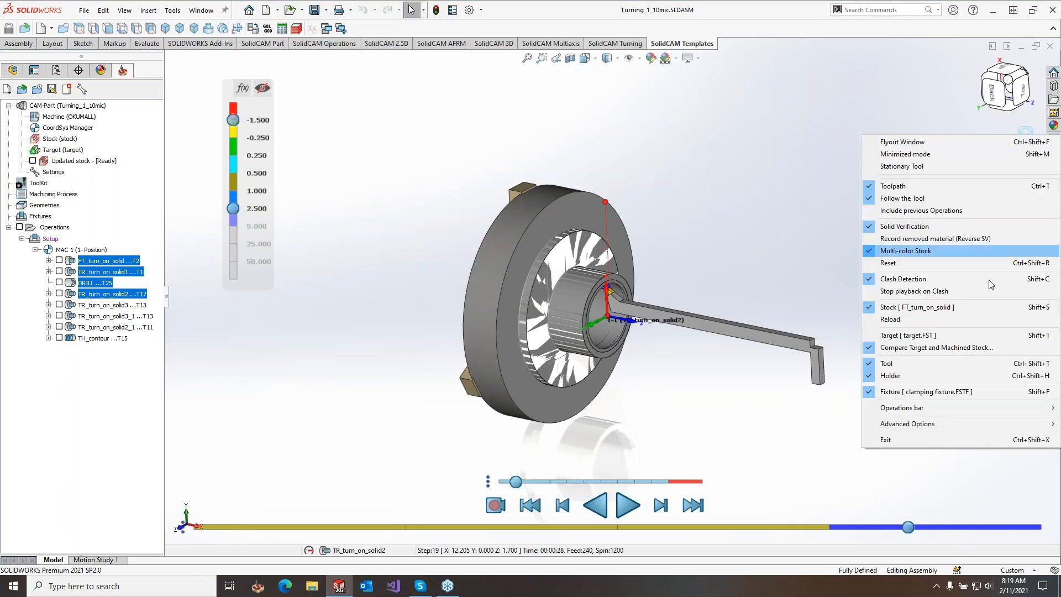
{"action": "left_click", "coordinate": [940, 437]}
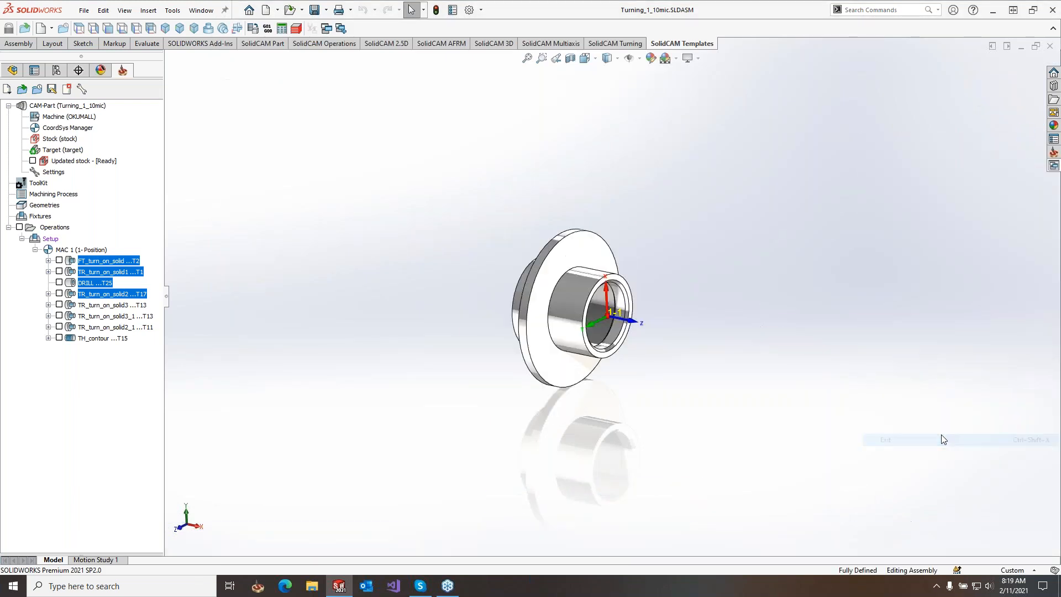
{"action": "left_click", "coordinate": [1054, 152]}
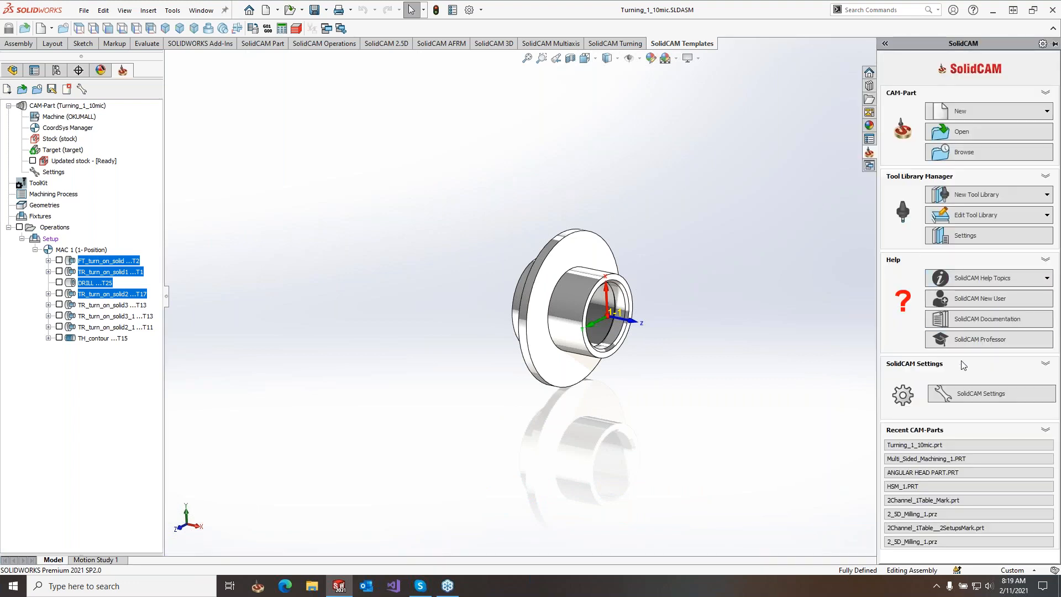
Step: Open the recent Multi_Sided_Machining_1 CAM-Part, then start the SolidCAM Simulator for P_contour2 and P_contour3 with the CAD model hidden
{"action": "left_click", "coordinate": [965, 461]}
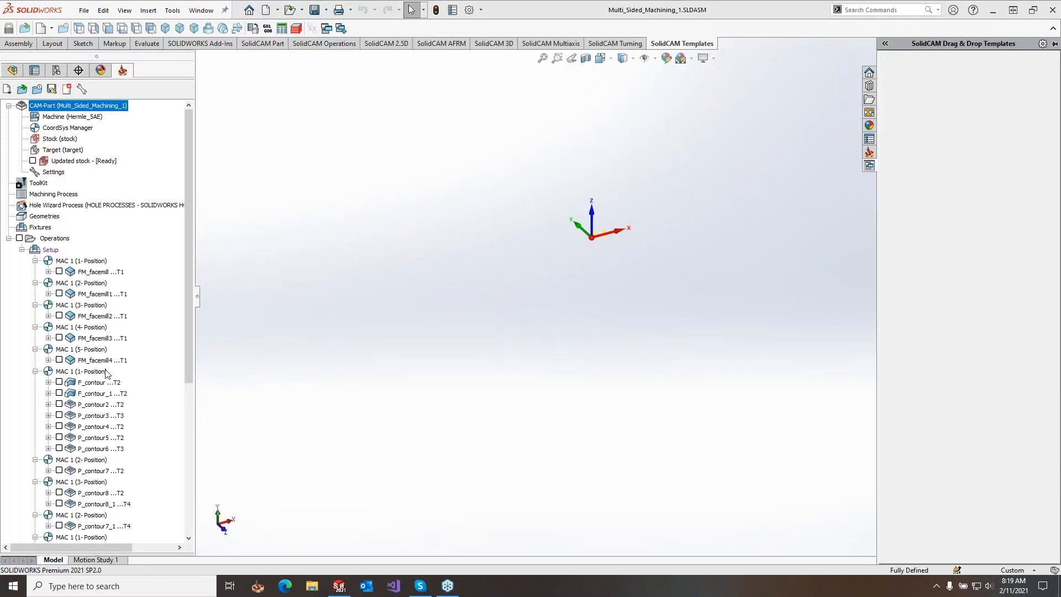
{"action": "left_click", "coordinate": [101, 416], "text": "ctrl"}
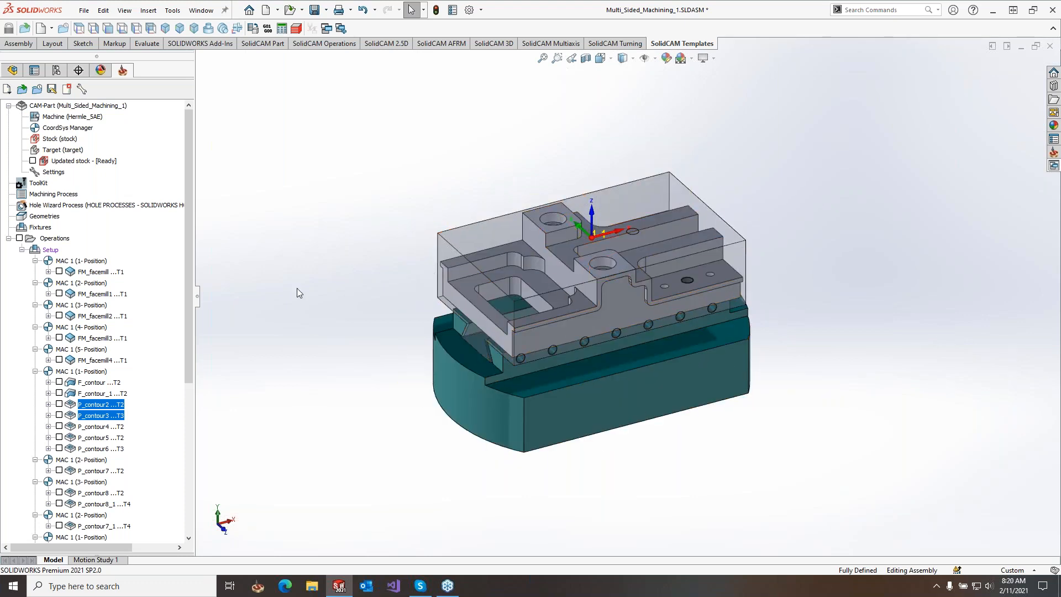
{"action": "right_click", "coordinate": [108, 412]}
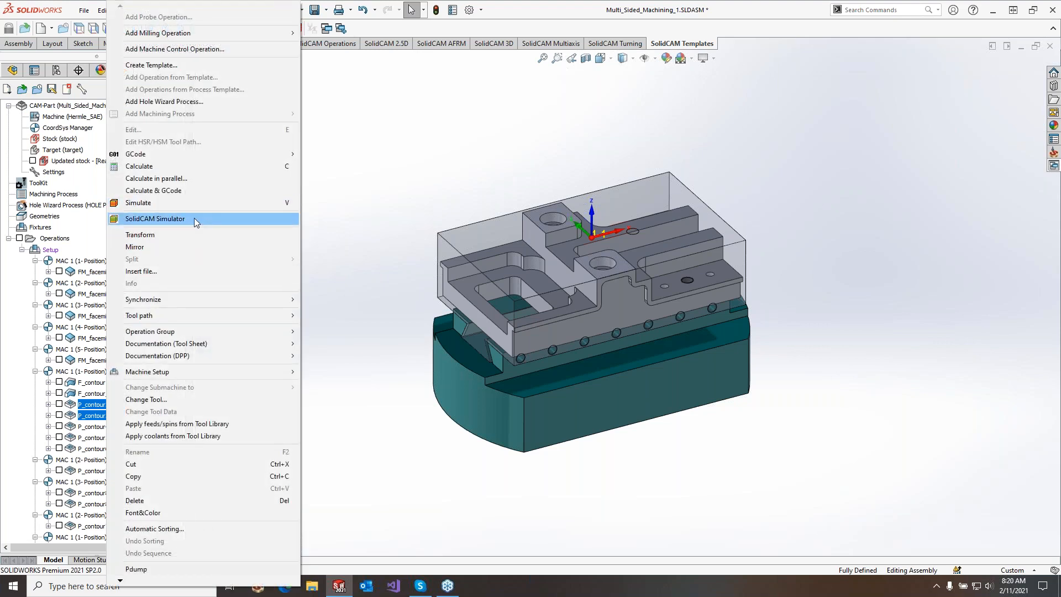
{"action": "left_click", "coordinate": [194, 219]}
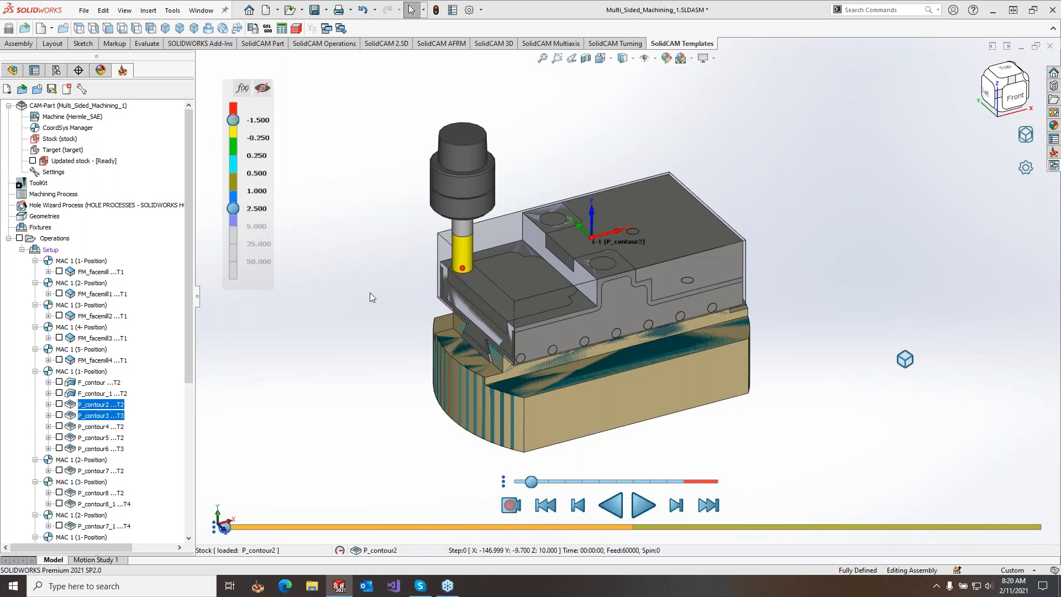
{"action": "key", "text": "h"}
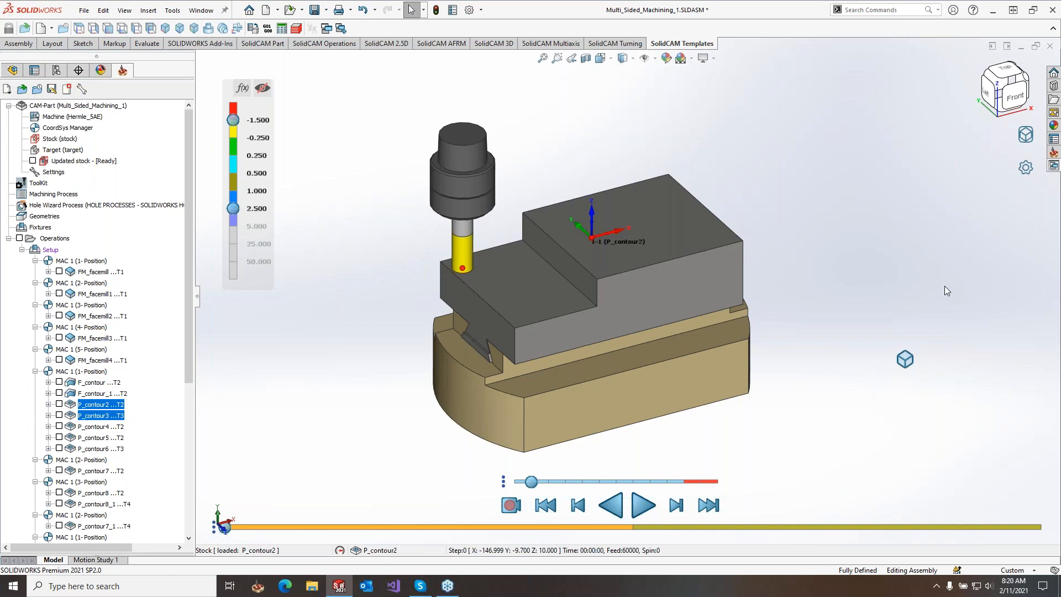
Step: Raise the simulation playback speed and look over the list of available themes
{"action": "left_click_drag", "start_coordinate": [532, 483], "coordinate": [659, 487]}
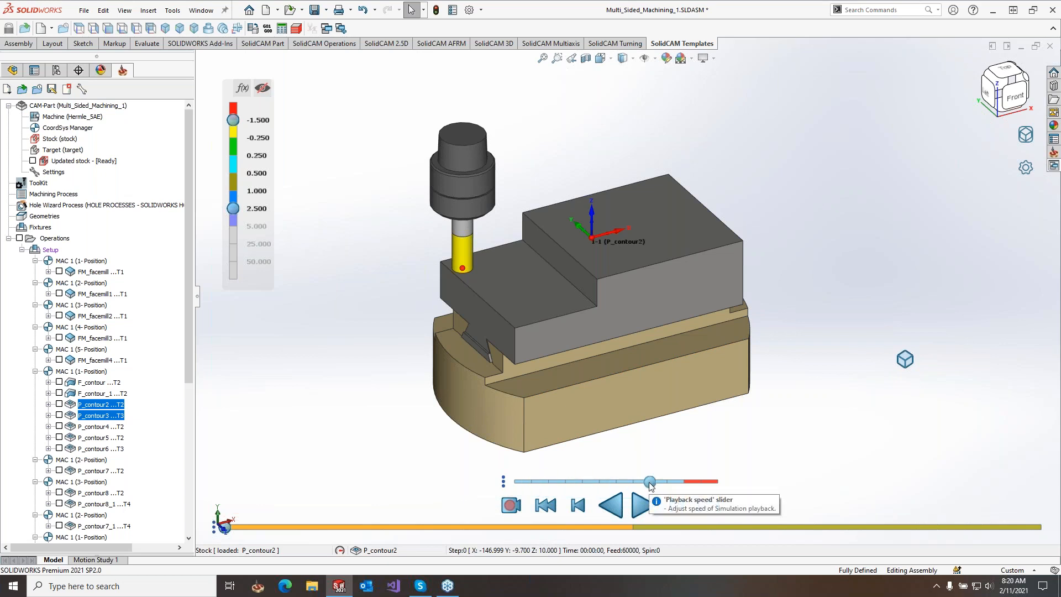
{"action": "left_click", "coordinate": [1028, 169]}
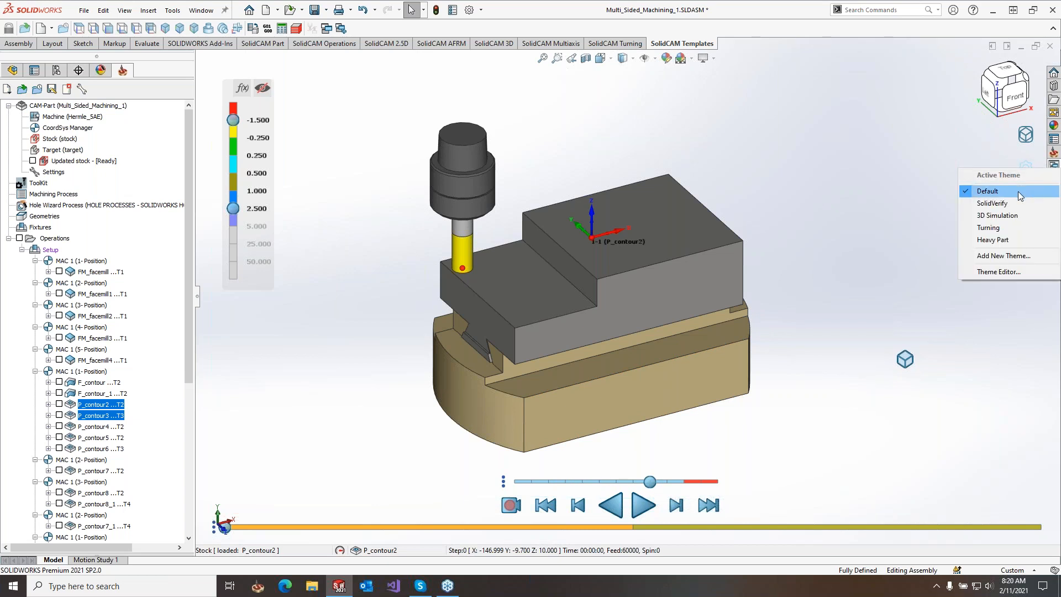
{"action": "left_click", "coordinate": [1025, 221]}
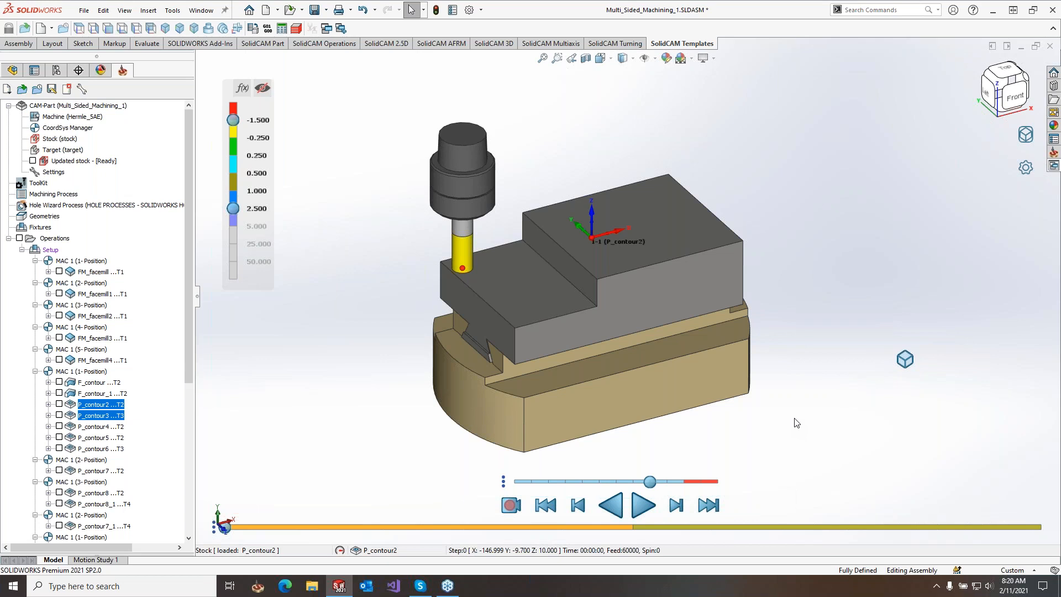
Step: In the Theme Editor, set the stock's transparency to 10 for the Default theme
{"action": "left_click", "coordinate": [1025, 168]}
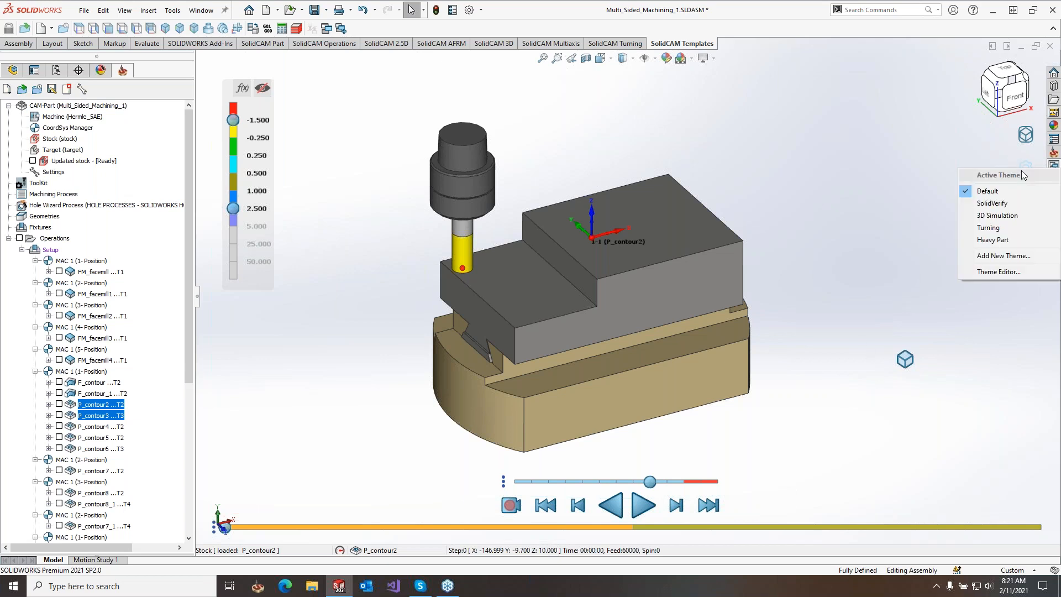
{"action": "left_click", "coordinate": [1004, 273]}
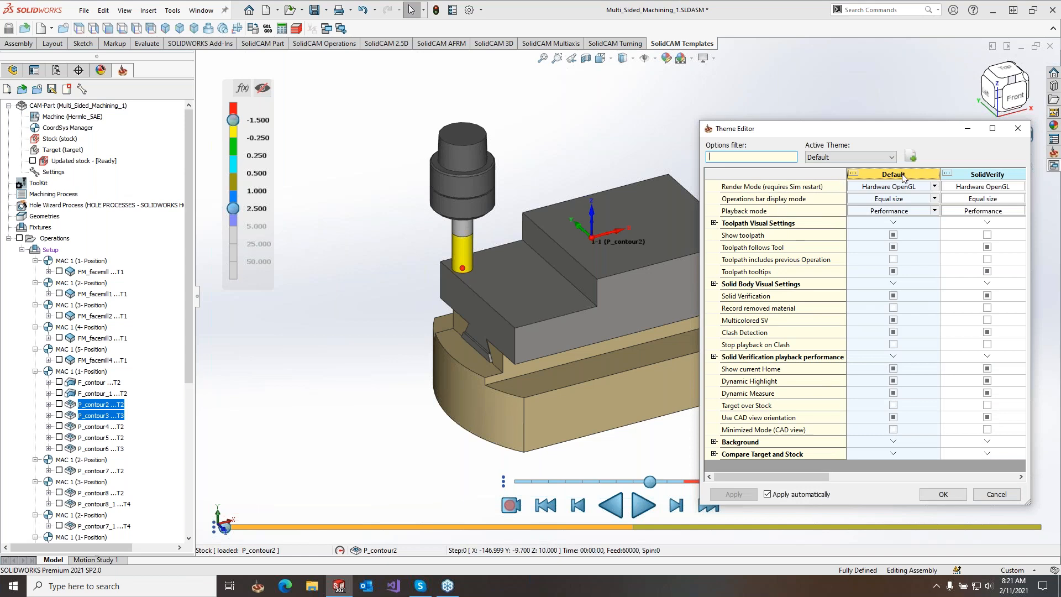
{"action": "left_click", "coordinate": [742, 285]}
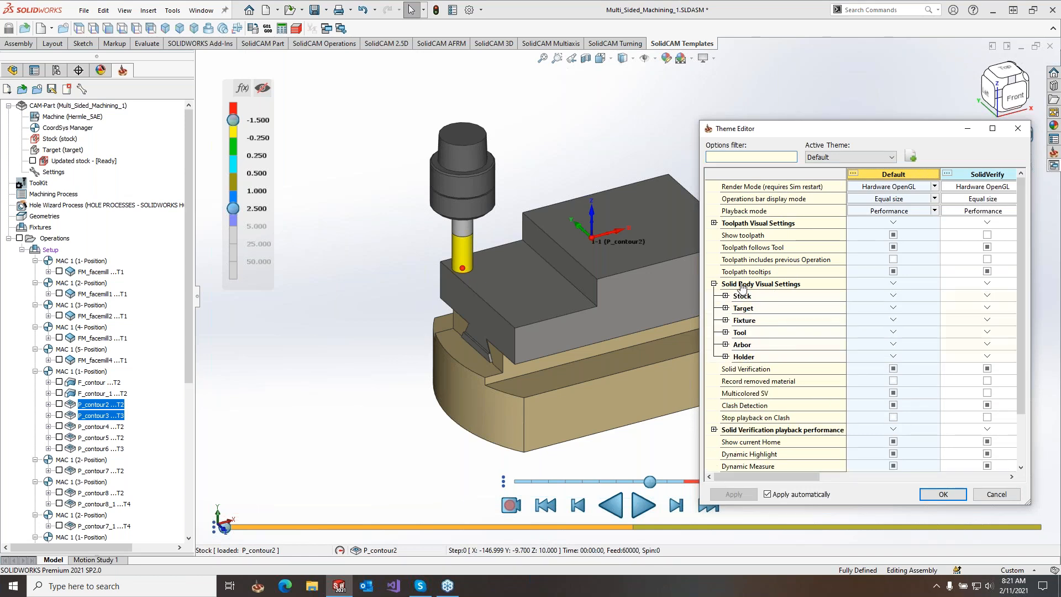
{"action": "left_click", "coordinate": [746, 299]}
{"action": "left_click", "coordinate": [891, 345]}
{"action": "type", "text": "10"}
{"action": "key", "text": "Return"}
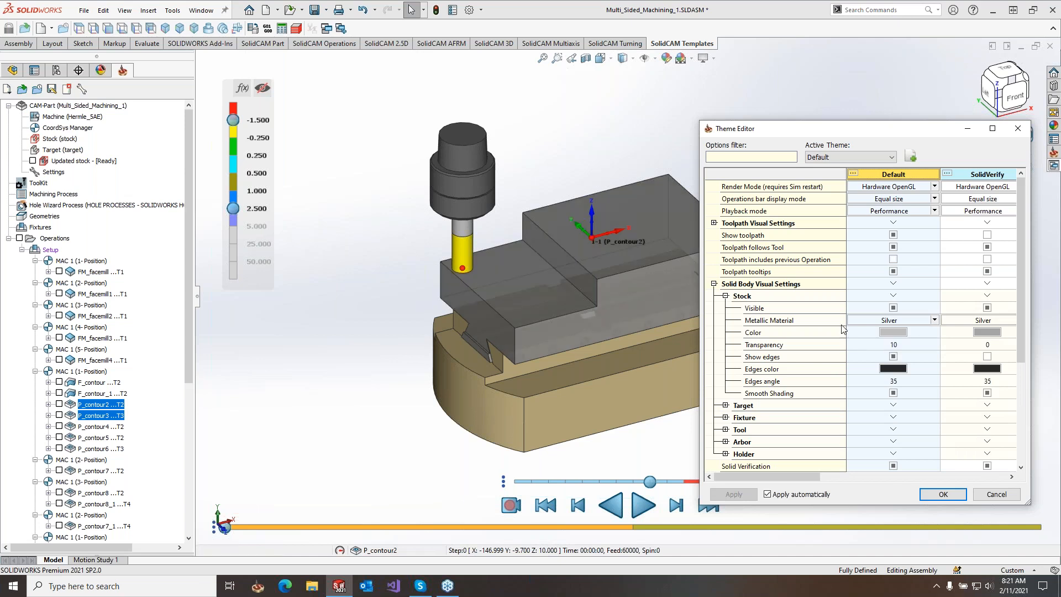
Step: Make the target visible and turn off the toolpath display in the Default theme, then accept the theme changes
{"action": "left_click", "coordinate": [726, 296]}
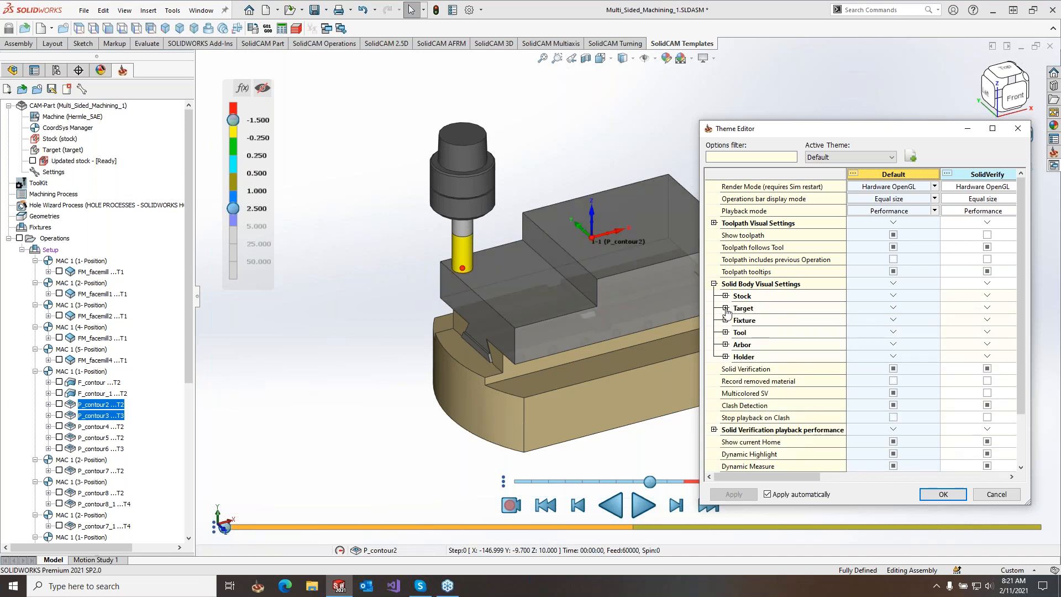
{"action": "left_click", "coordinate": [725, 309]}
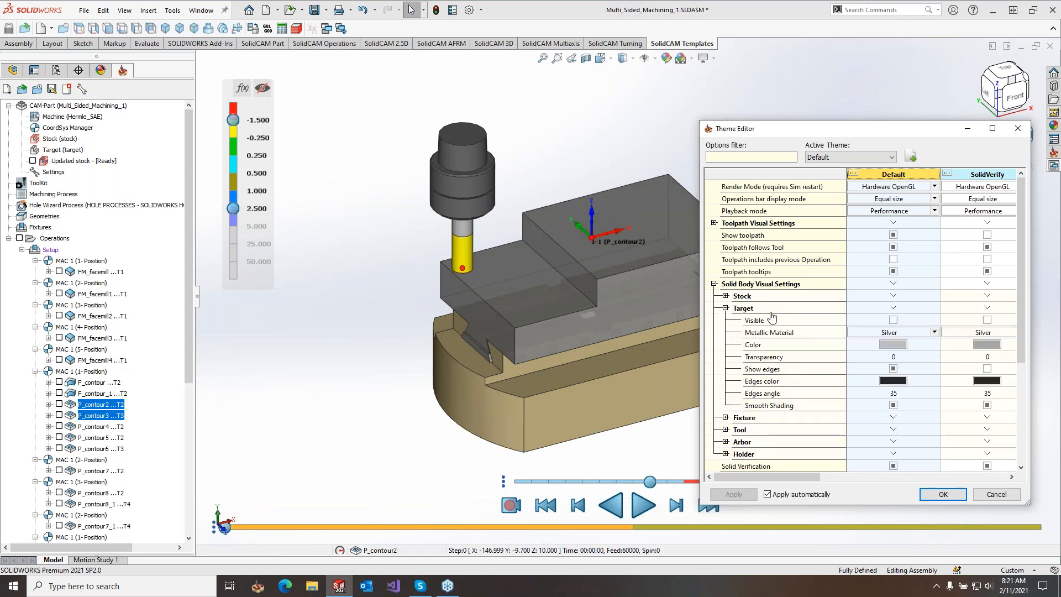
{"action": "left_click", "coordinate": [893, 320]}
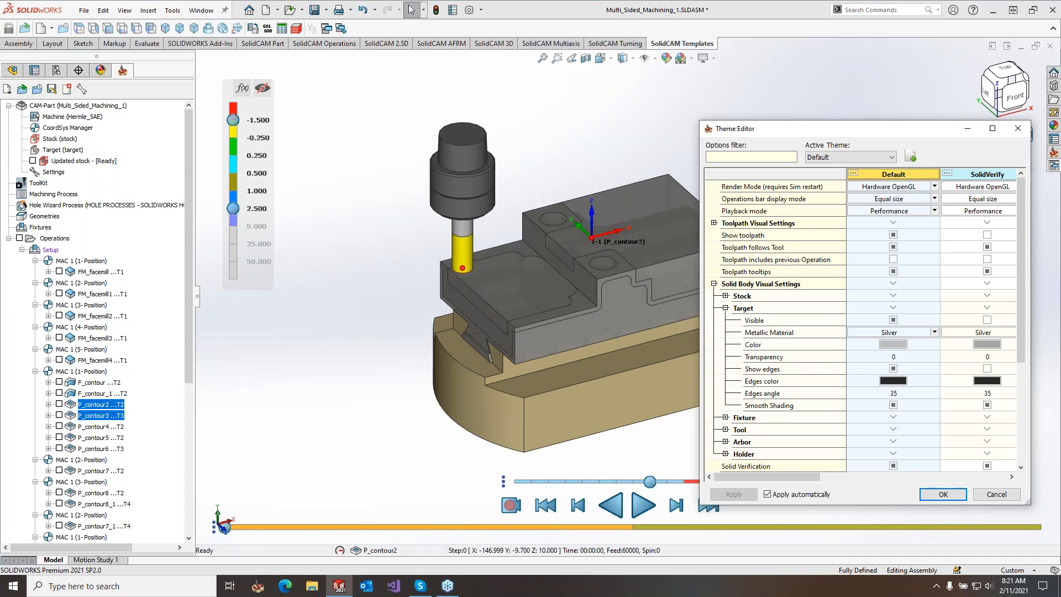
{"action": "left_click", "coordinate": [725, 307]}
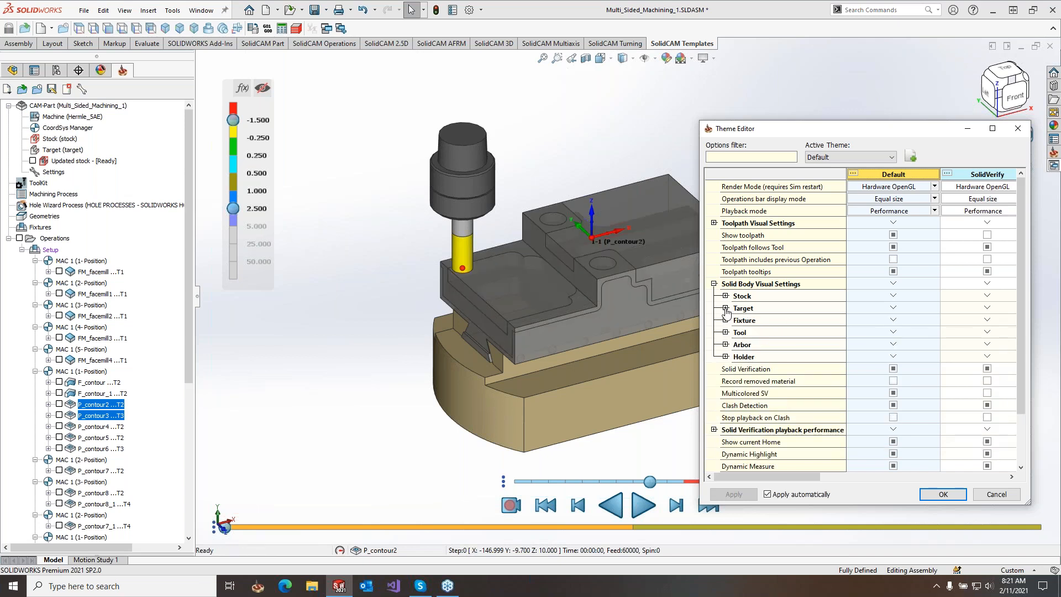
{"action": "left_click", "coordinate": [894, 236]}
{"action": "left_click", "coordinate": [934, 498]}
Step: Lower the playback speed, play P_contour2 until its pocket is machined, and pause to inspect the pocket up close
{"action": "left_click_drag", "start_coordinate": [648, 483], "coordinate": [552, 488]}
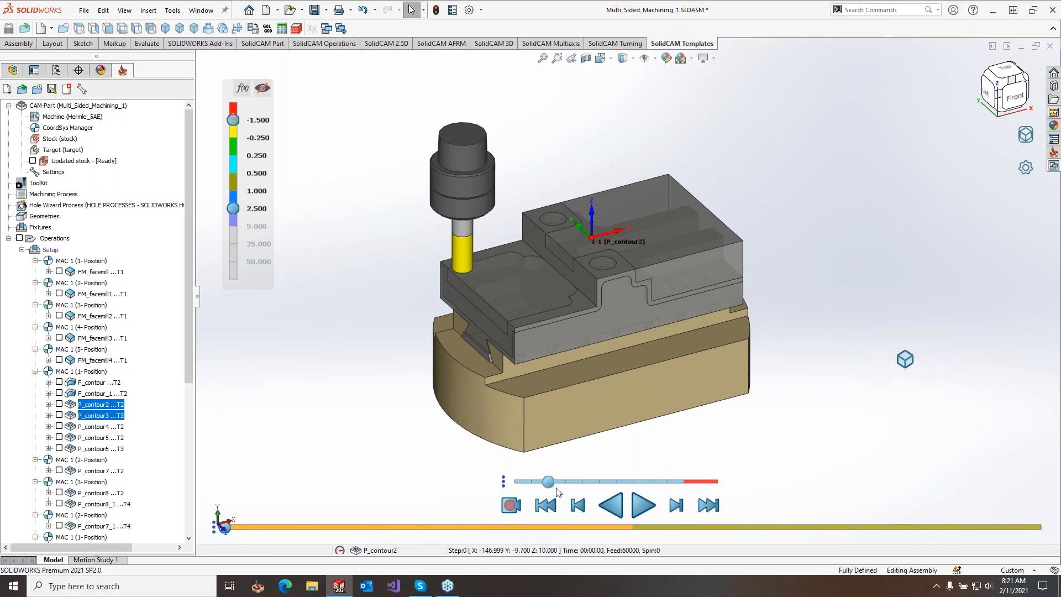
{"action": "left_click", "coordinate": [642, 505]}
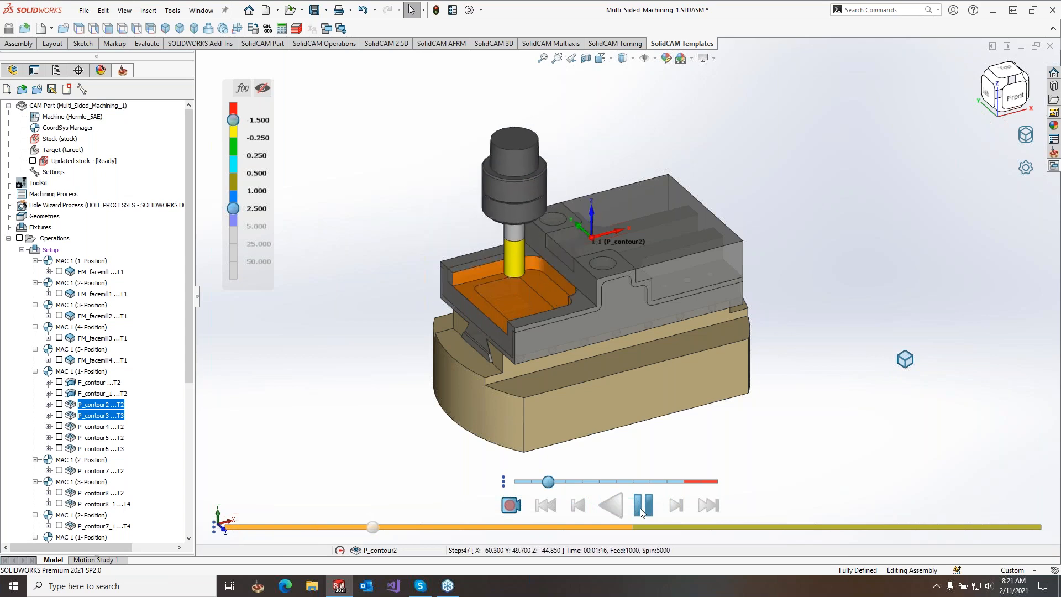
{"action": "left_click", "coordinate": [641, 505]}
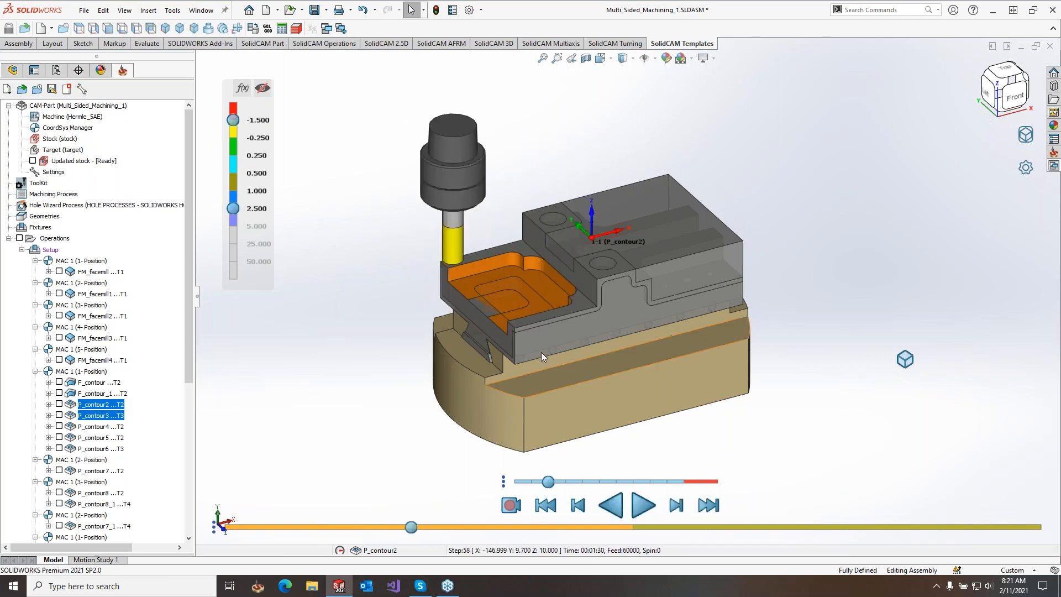
{"action": "scroll", "coordinate": [533, 275], "scroll_direction": "down", "scroll_amount": 5}
{"action": "middle_click_drag", "start_coordinate": [540, 291], "coordinate": [539, 299]}
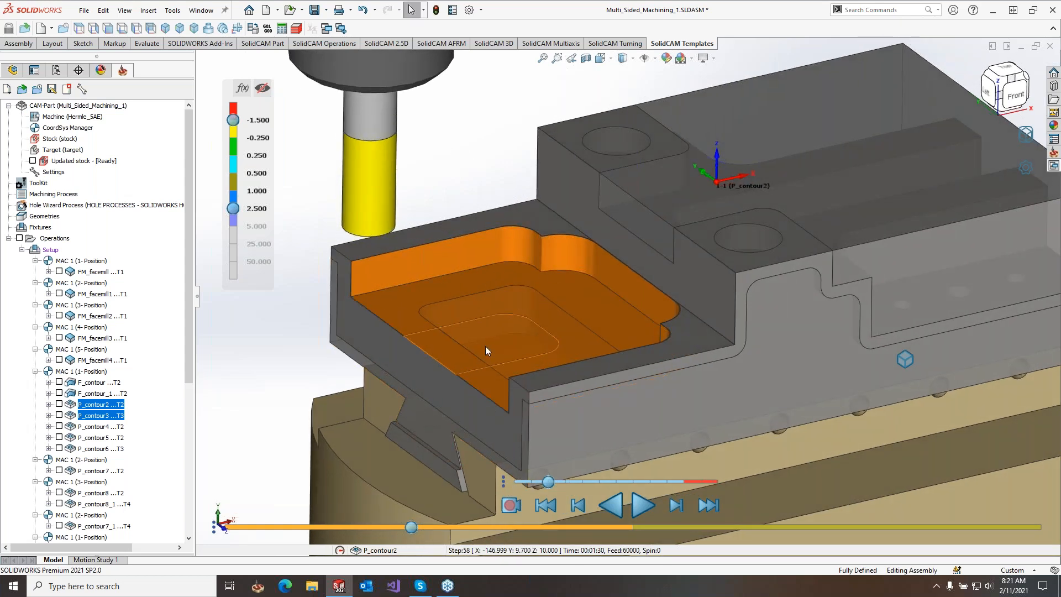
{"action": "key", "text": "f"}
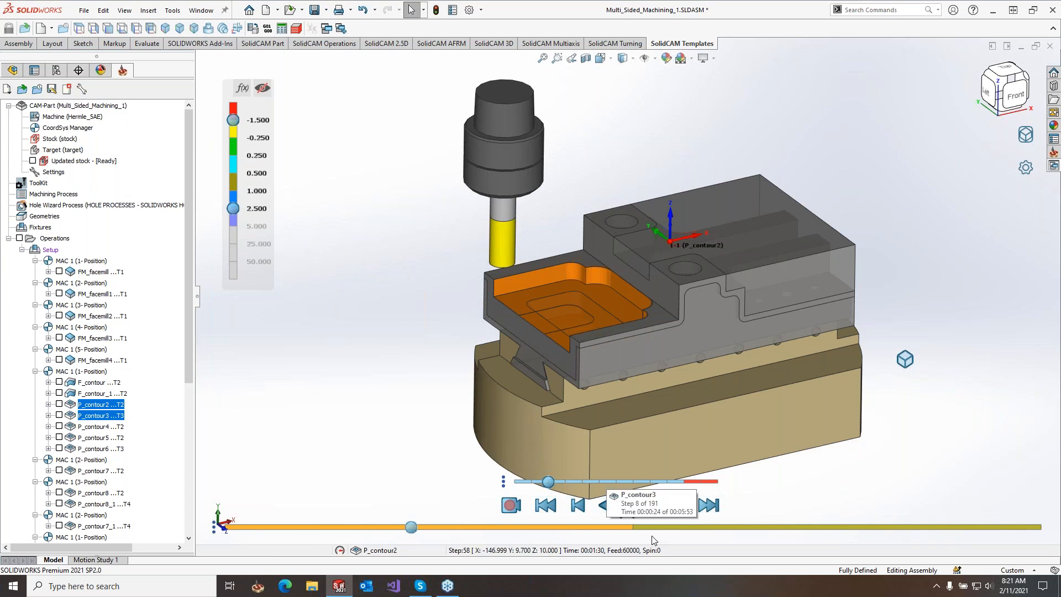
Step: Switch the simulator to the 3D Simulation theme
{"action": "left_click", "coordinate": [1022, 173]}
{"action": "left_click", "coordinate": [1018, 216]}
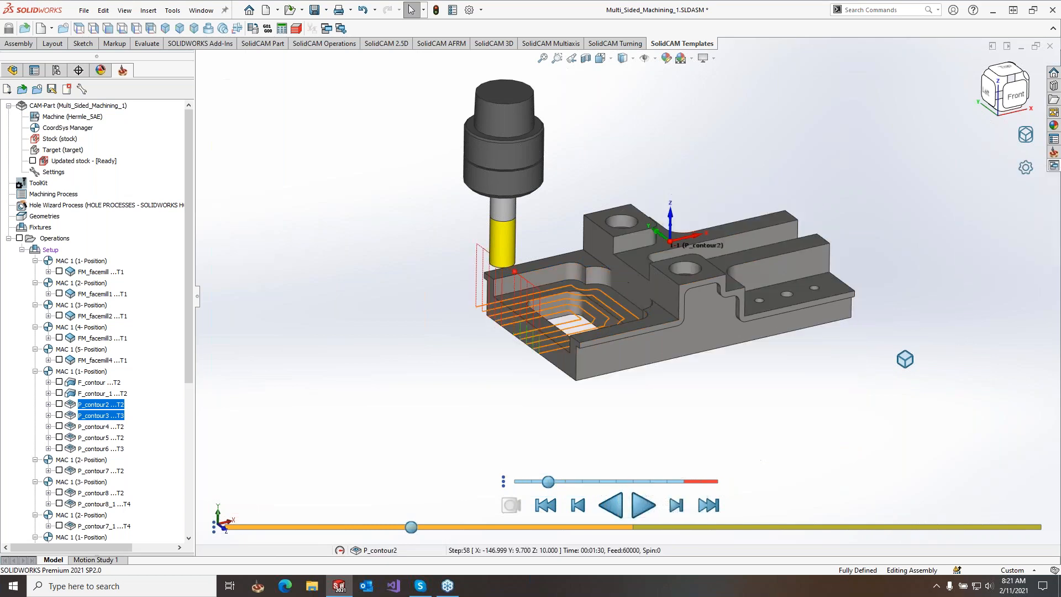
{"action": "middle_click_drag", "start_coordinate": [942, 238], "coordinate": [938, 255]}
Step: Make the fixture visible in the 3D Simulation theme using the Theme Editor and accept the change
{"action": "left_click", "coordinate": [1025, 169]}
{"action": "left_click", "coordinate": [1004, 287]}
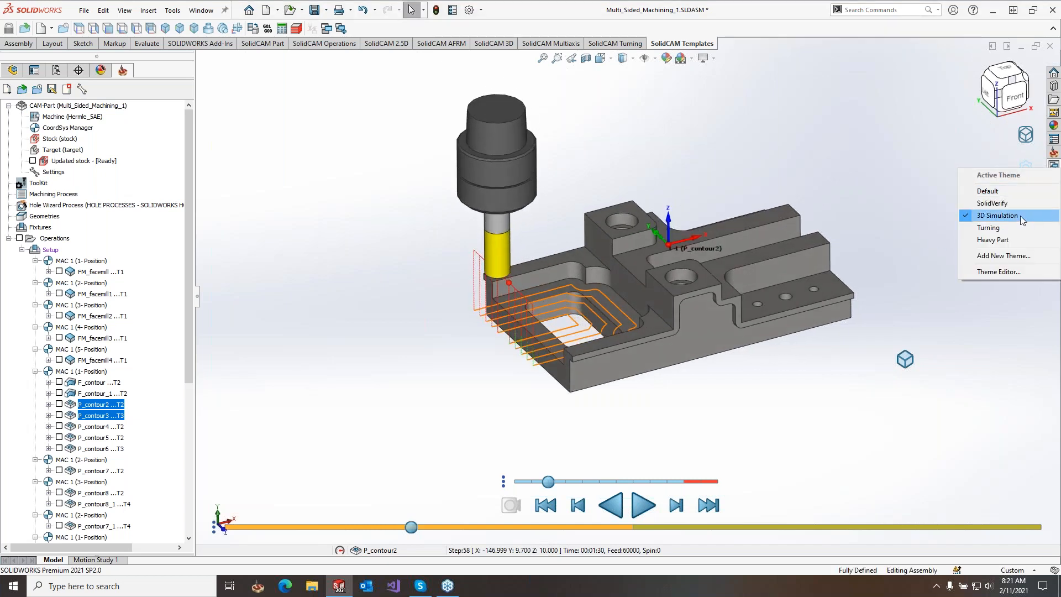
{"action": "left_click", "coordinate": [1012, 273]}
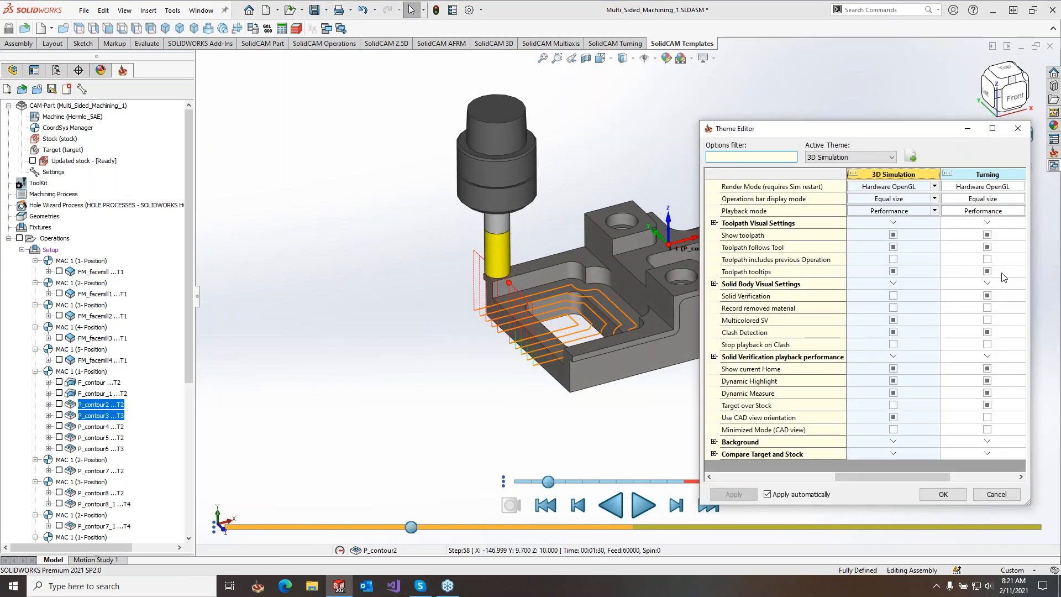
{"action": "left_click", "coordinate": [779, 288]}
{"action": "left_click", "coordinate": [758, 322]}
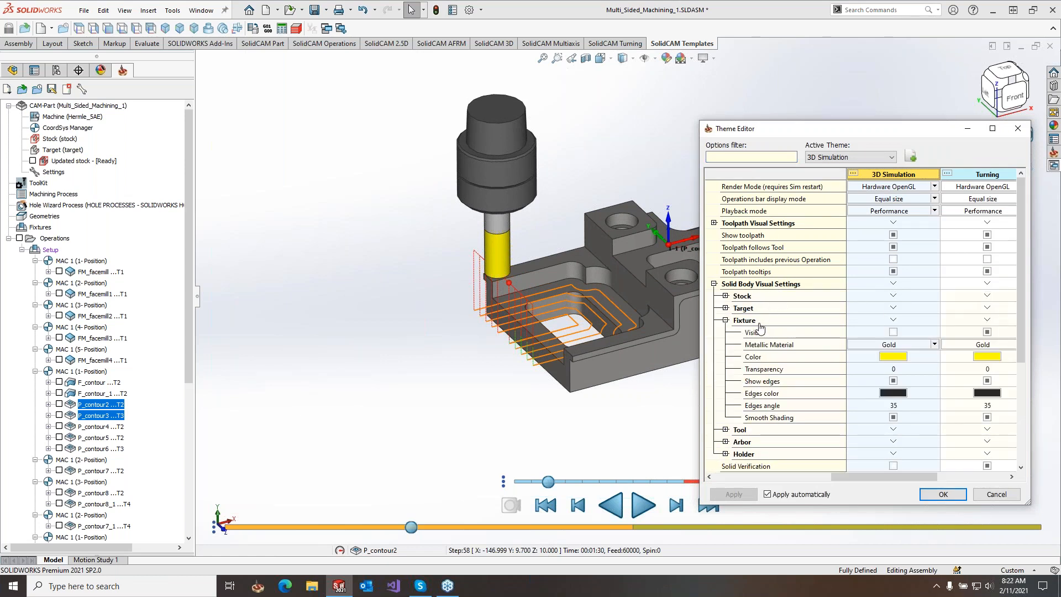
{"action": "left_click", "coordinate": [893, 333]}
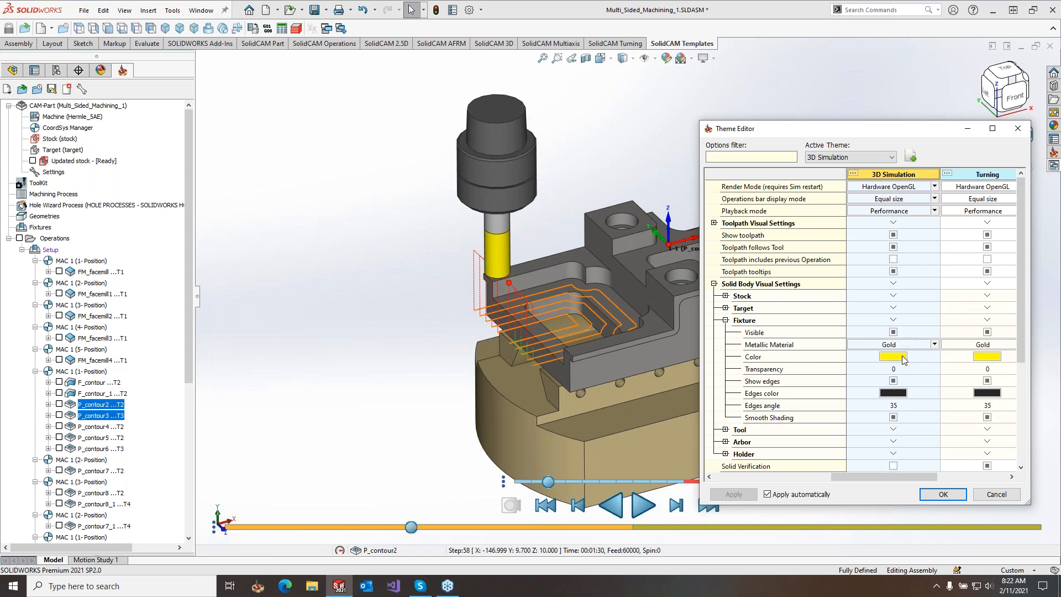
{"action": "left_click", "coordinate": [943, 495]}
Step: Play the simulation on into P_contour3, pause it, and exit the simulator
{"action": "scroll", "coordinate": [871, 445], "scroll_direction": "up", "scroll_amount": 2}
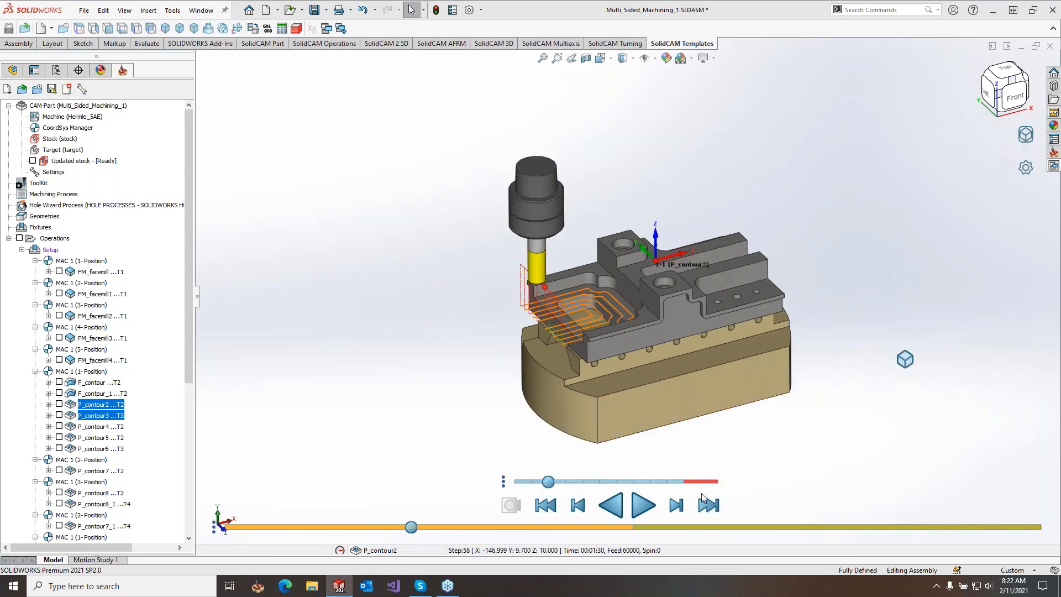
{"action": "left_click", "coordinate": [638, 508]}
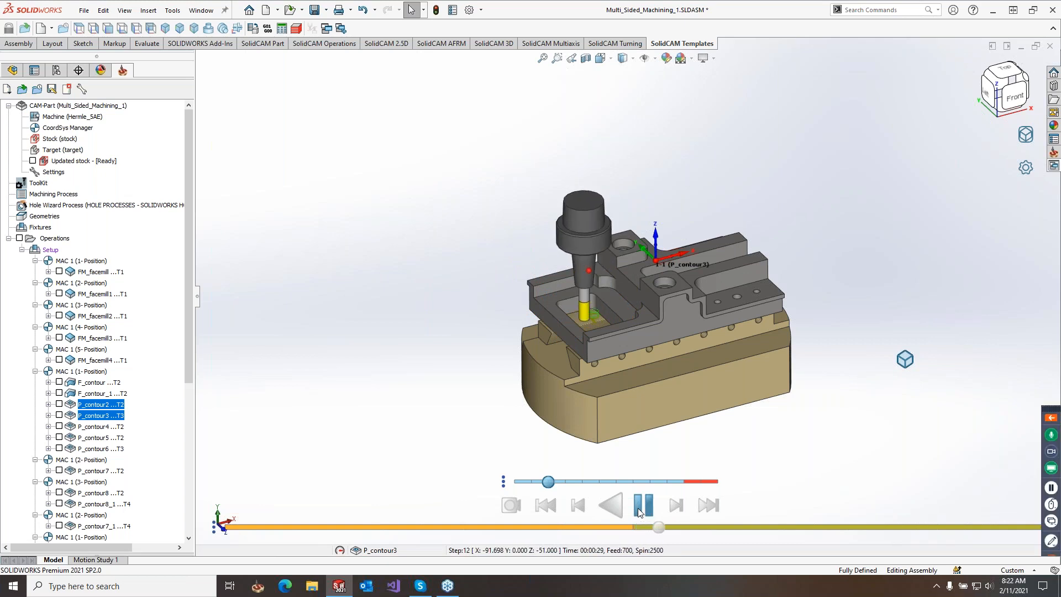
{"action": "left_click", "coordinate": [643, 505]}
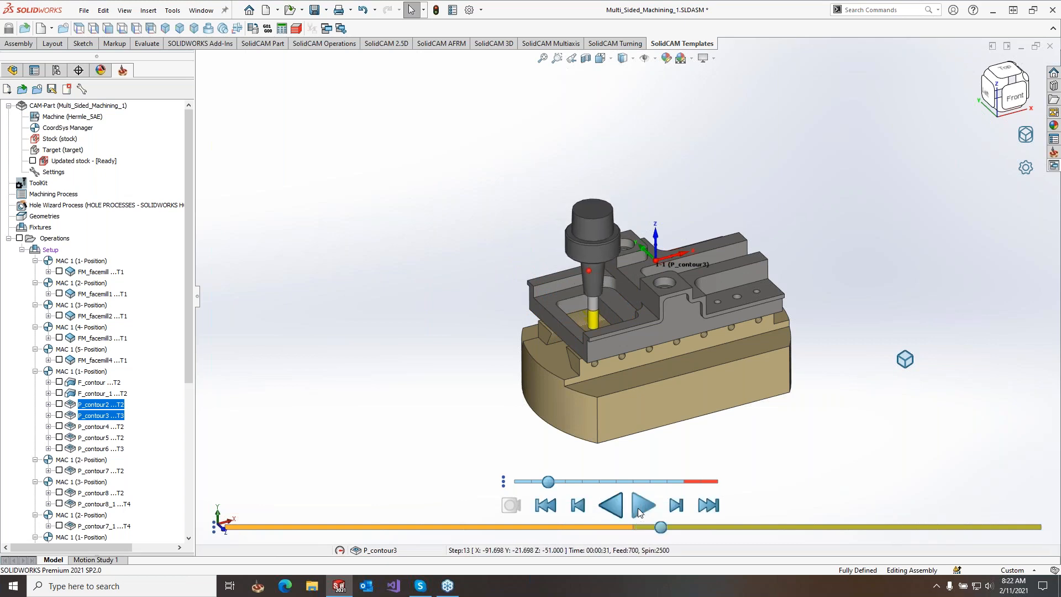
{"action": "right_click", "coordinate": [967, 142]}
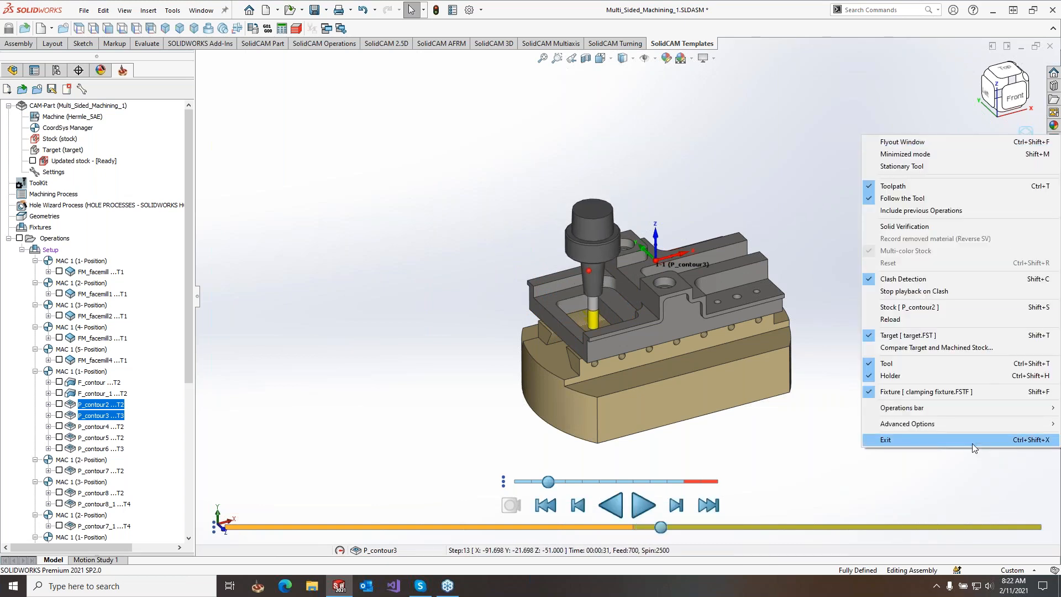
{"action": "left_click", "coordinate": [973, 443]}
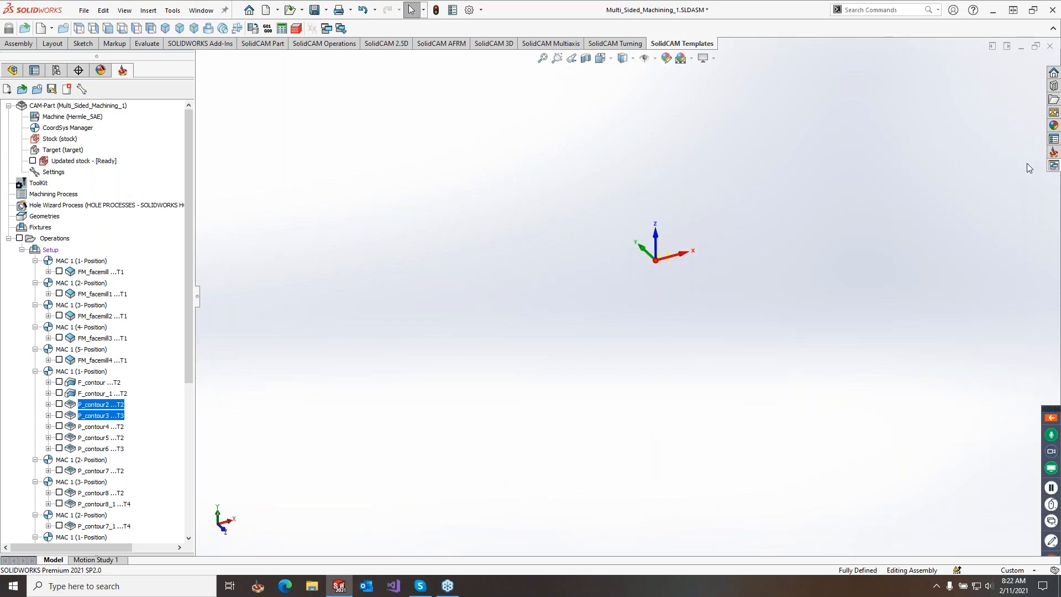
Step: Open the HSM_1 CAM-Part and start the SolidCAM Simulator for HSM_CZ_target with the CAD model hidden
{"action": "left_click", "coordinate": [1054, 152]}
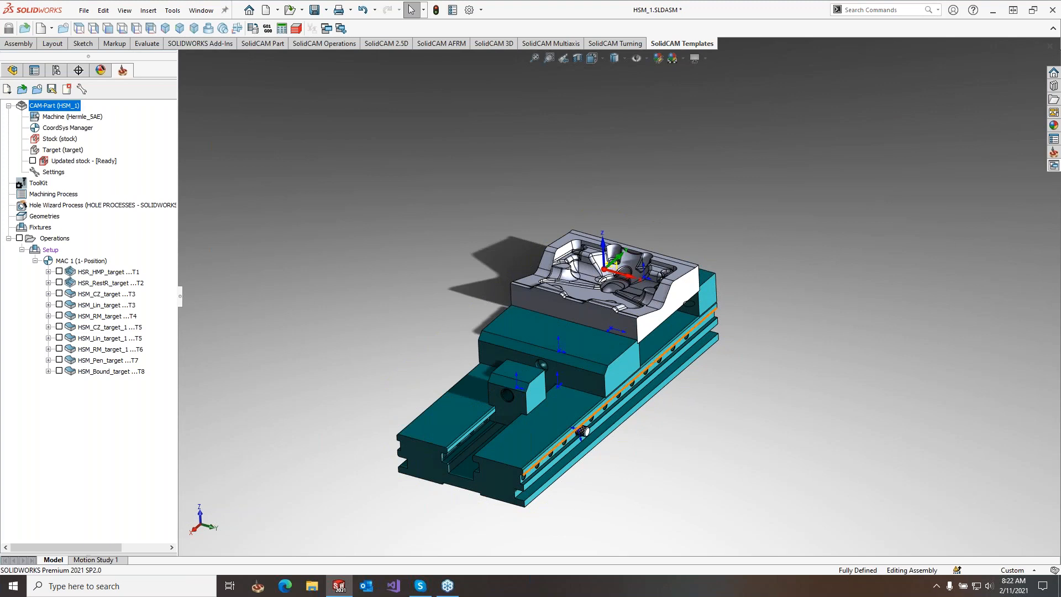
{"action": "right_click", "coordinate": [87, 295]}
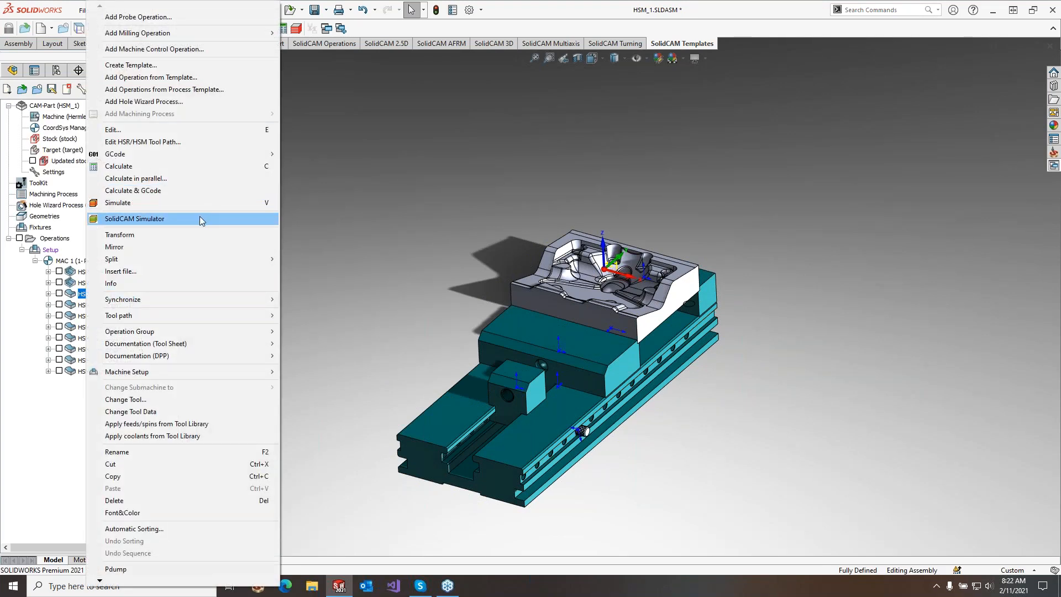
{"action": "left_click", "coordinate": [201, 220]}
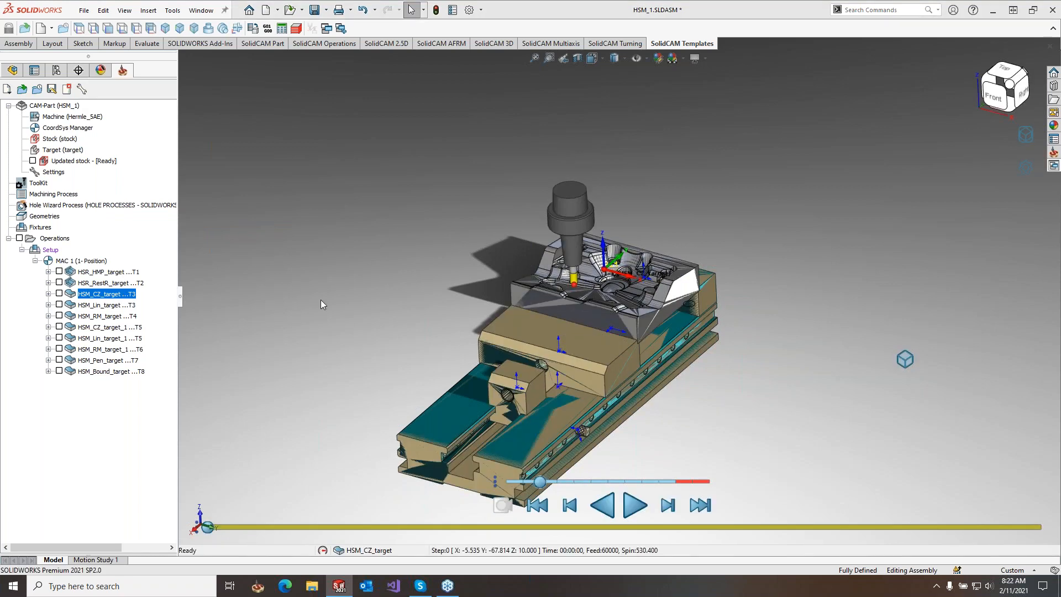
{"action": "scroll", "coordinate": [603, 269], "scroll_direction": "up", "scroll_amount": 2}
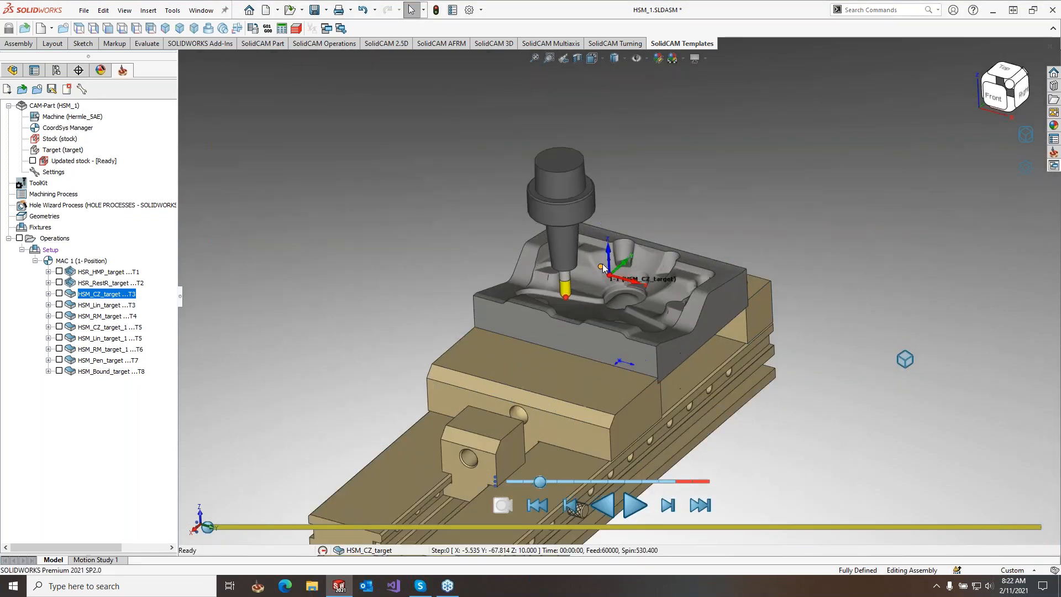
Step: Duplicate the 3D Simulation theme in the Theme Editor and rename the copy to 3D Cutting Only
{"action": "scroll", "coordinate": [604, 269], "scroll_direction": "up", "scroll_amount": 3}
{"action": "left_click", "coordinate": [1026, 166]}
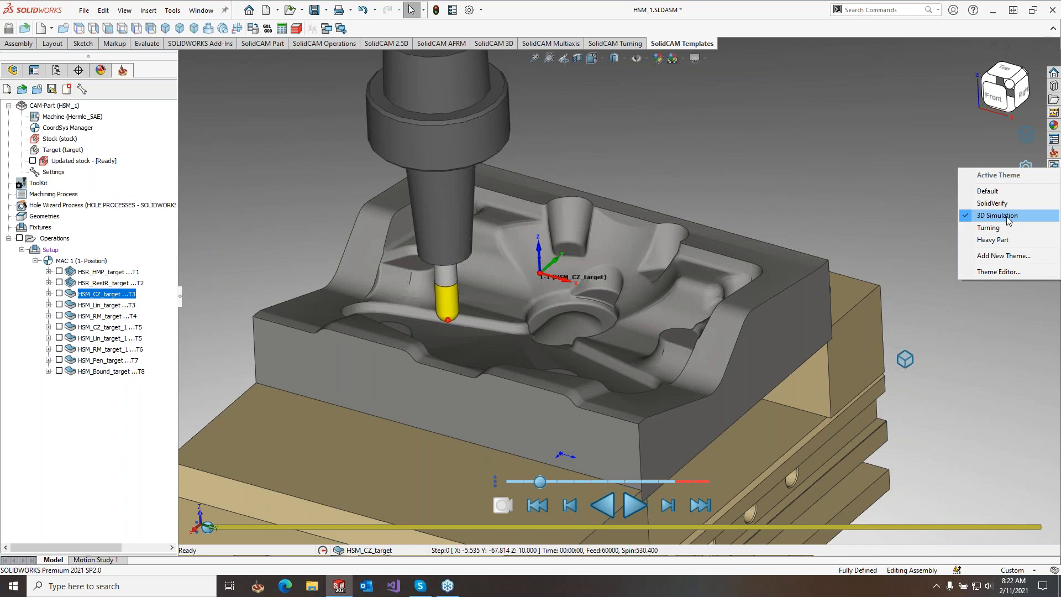
{"action": "left_click", "coordinate": [1012, 272]}
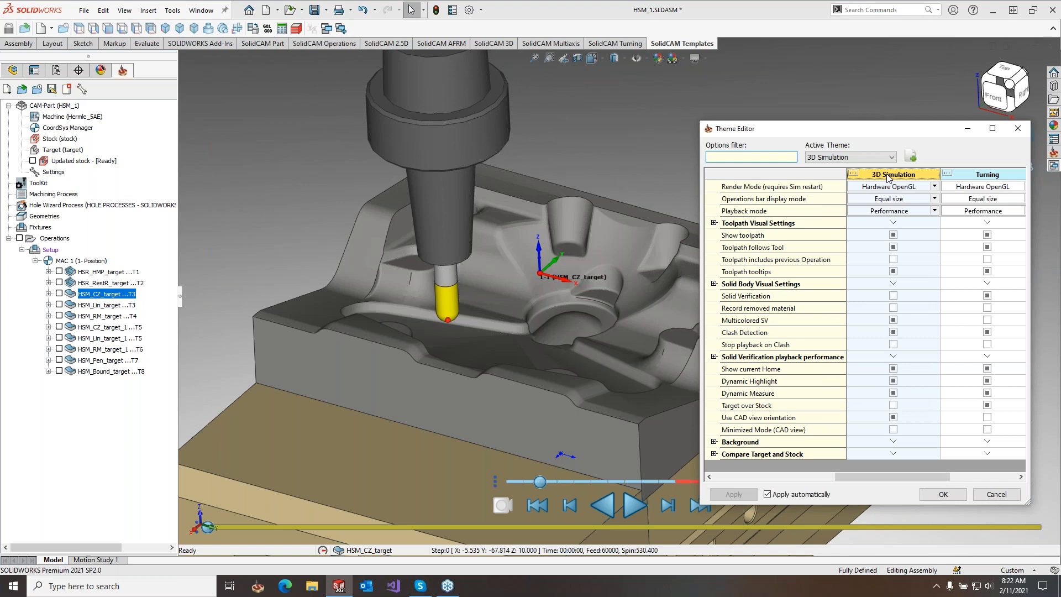
{"action": "right_click", "coordinate": [874, 177]}
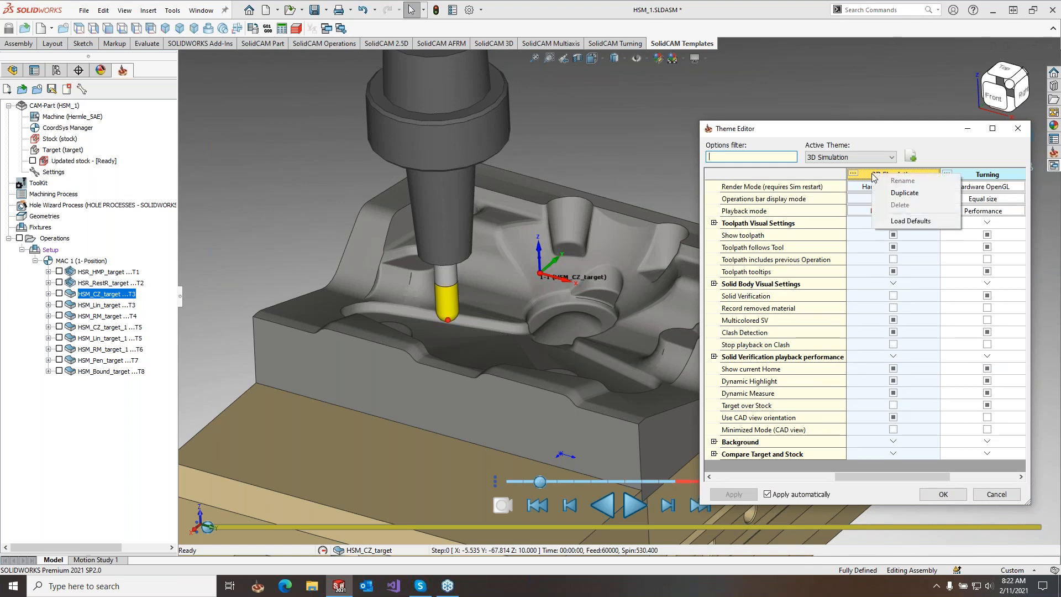
{"action": "left_click", "coordinate": [905, 194]}
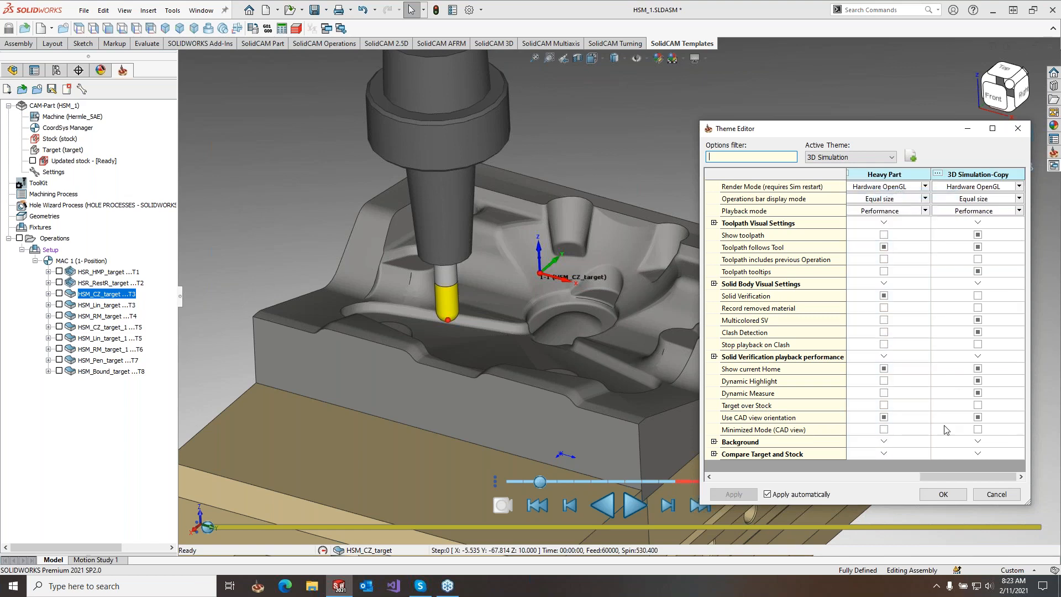
{"action": "right_click", "coordinate": [981, 176]}
{"action": "left_click", "coordinate": [997, 184]}
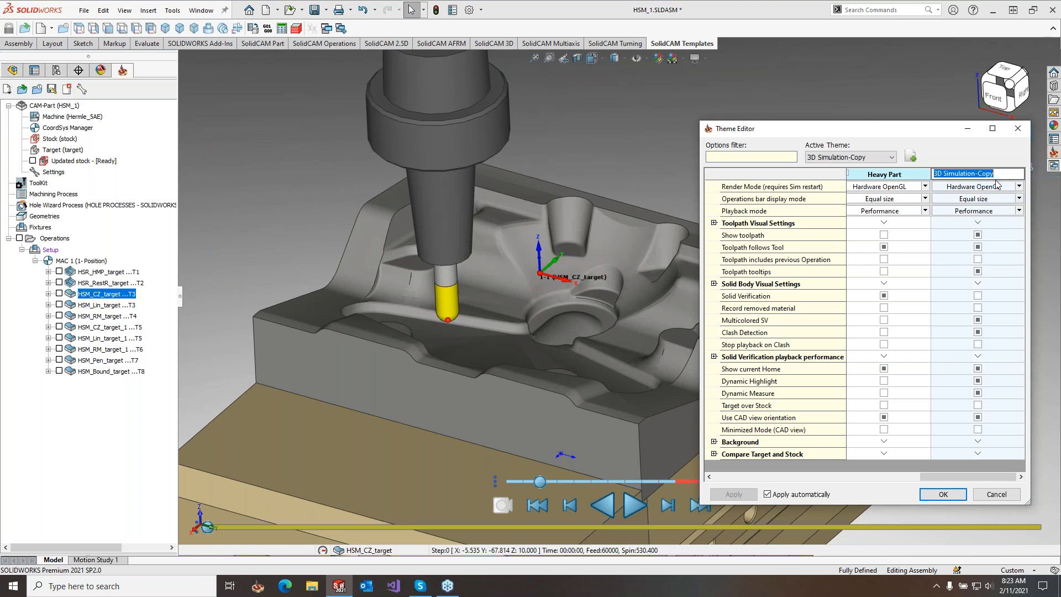
{"action": "type", "text": "3"}
{"action": "key", "text": "Return"}
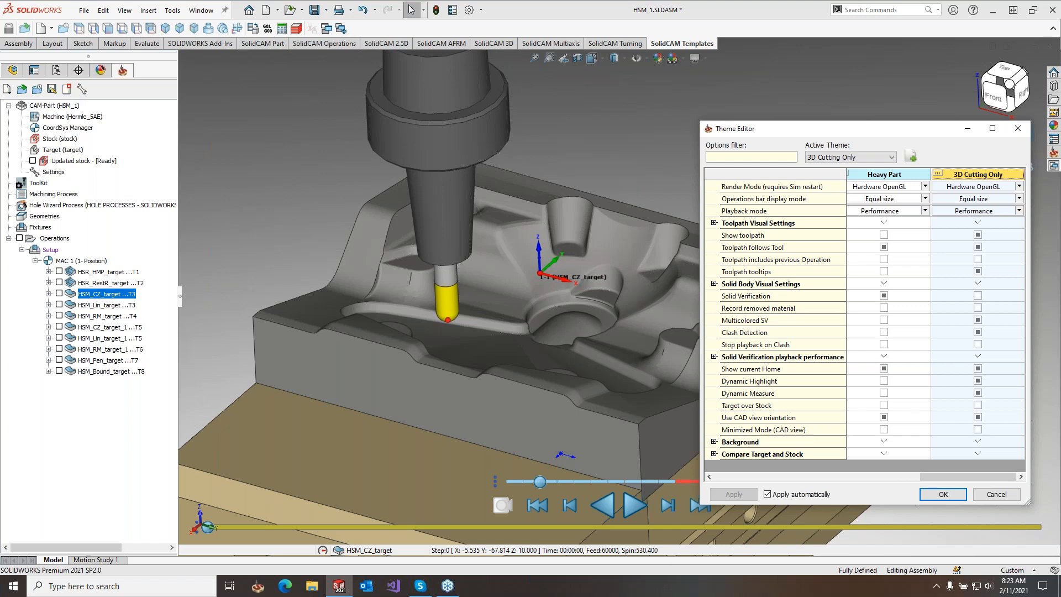
Step: In the 3D Cutting Only theme, turn off Toolpath follows Tool and hide the rapid and link moves
{"action": "left_click", "coordinate": [978, 247]}
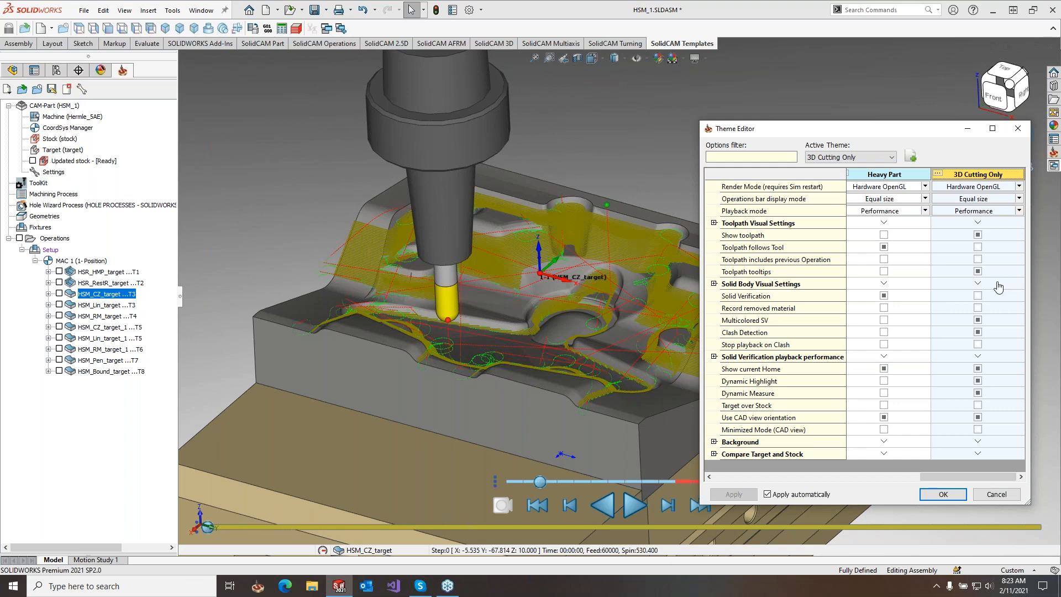
{"action": "left_click", "coordinate": [714, 222]}
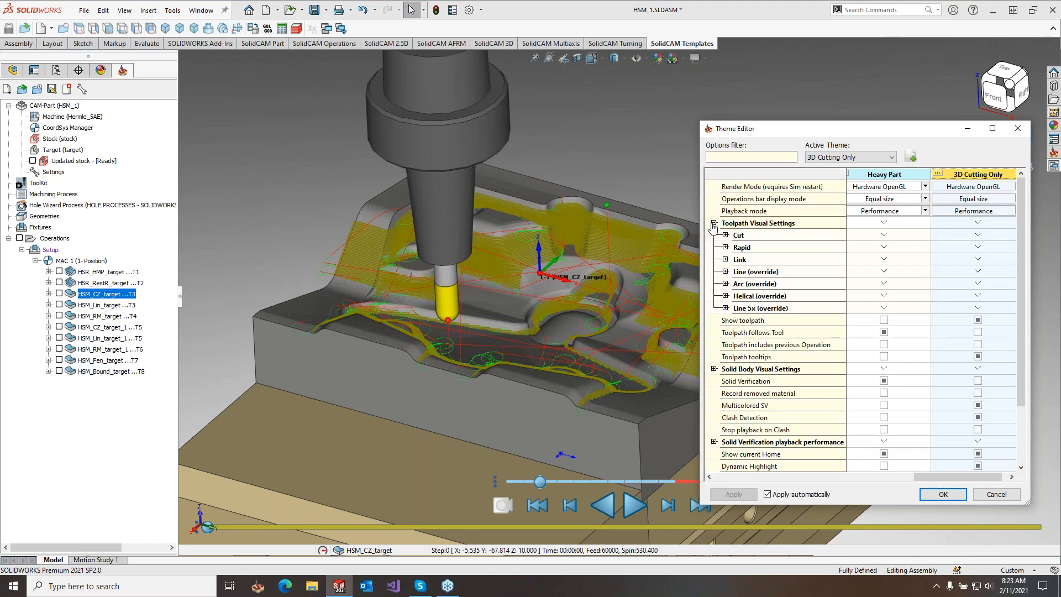
{"action": "left_click", "coordinate": [726, 249]}
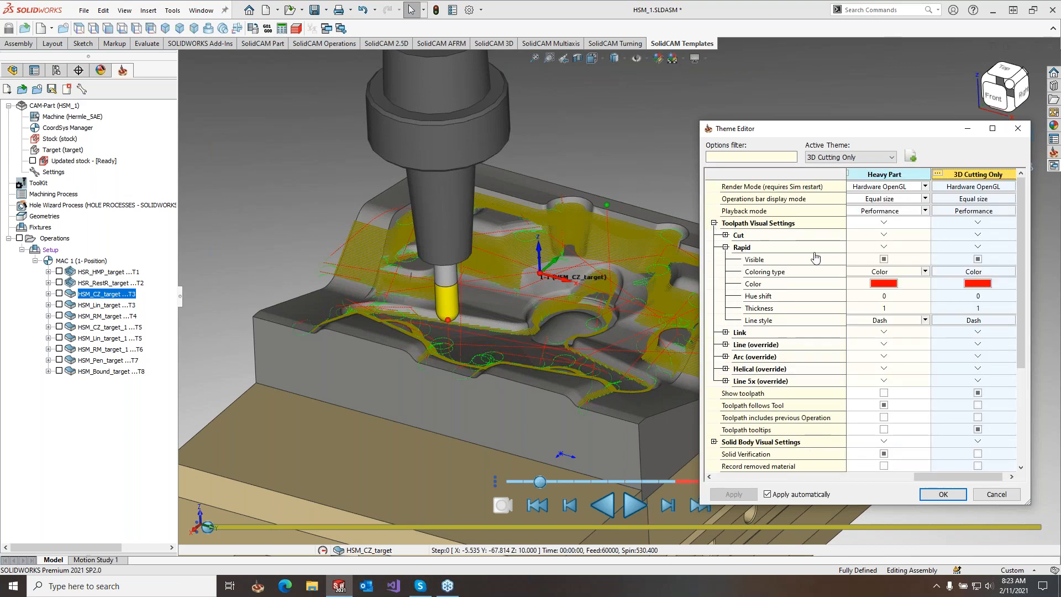
{"action": "left_click", "coordinate": [726, 247]}
{"action": "left_click", "coordinate": [726, 260]}
{"action": "left_click", "coordinate": [978, 271]}
{"action": "left_click", "coordinate": [725, 259]}
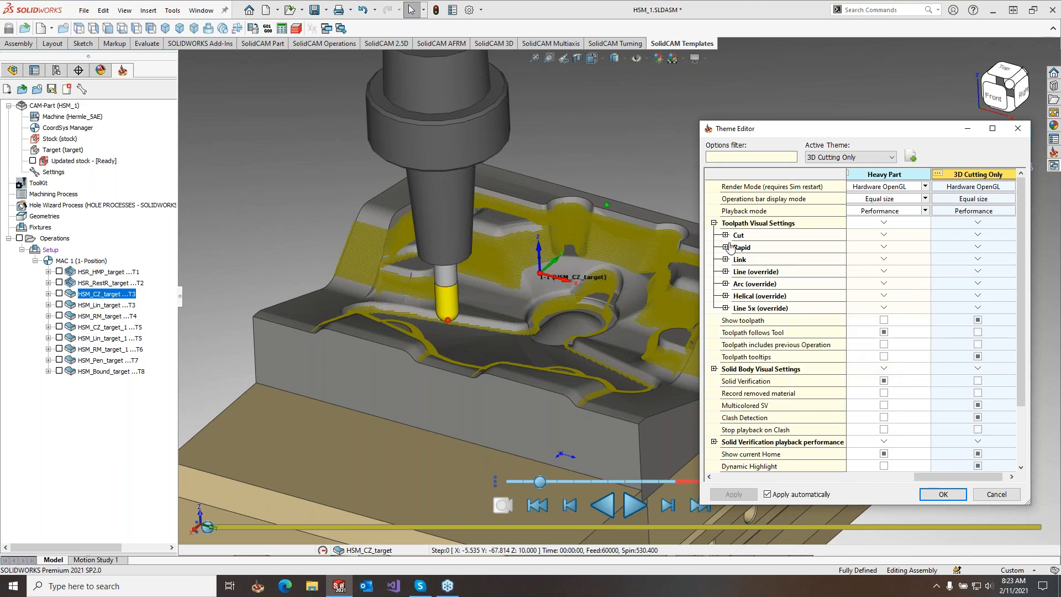
Step: Set the cut toolpath thickness to 1 in the 3D Cutting Only theme and accept the theme changes
{"action": "left_click", "coordinate": [726, 235]}
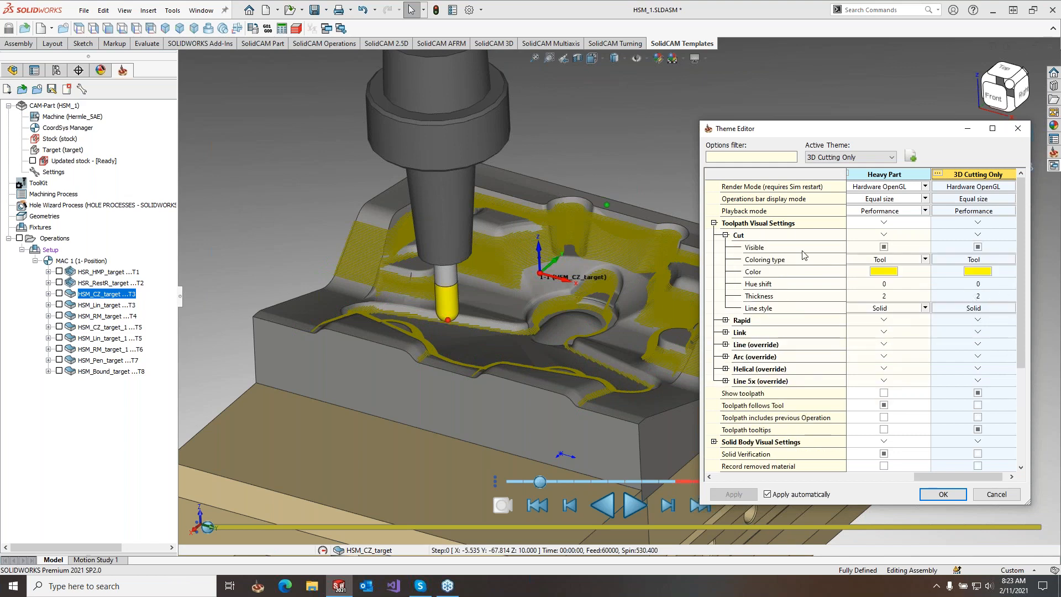
{"action": "left_click", "coordinate": [976, 298]}
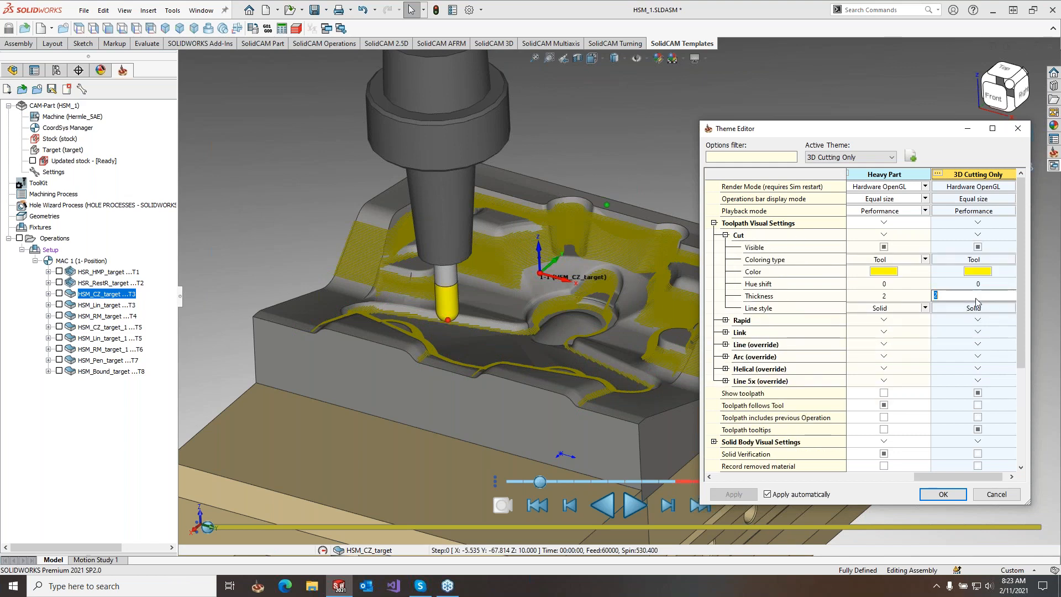
{"action": "type", "text": "1"}
{"action": "key", "text": "Return"}
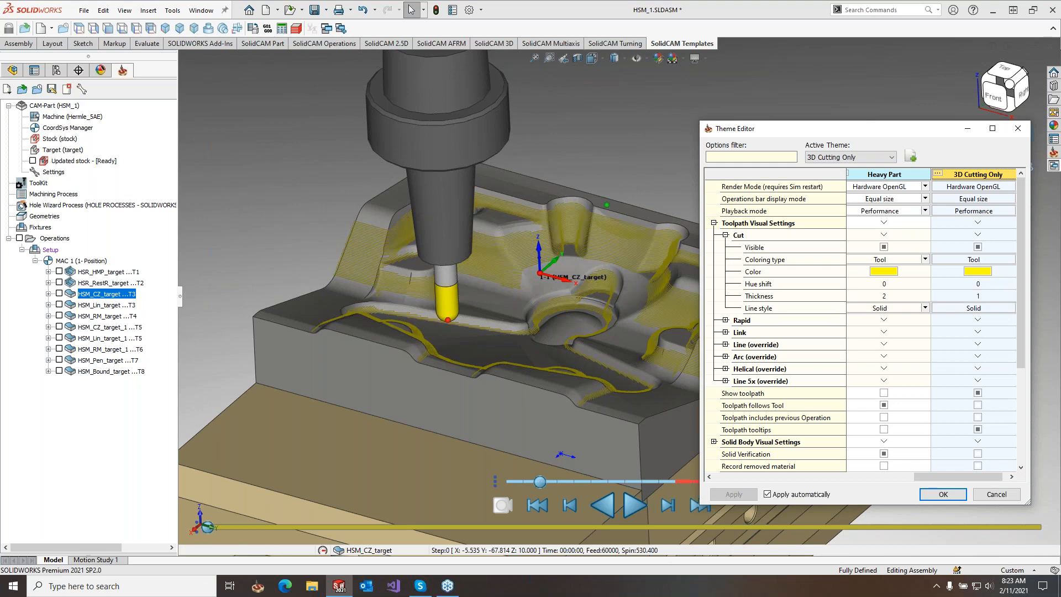
{"action": "left_click", "coordinate": [953, 499]}
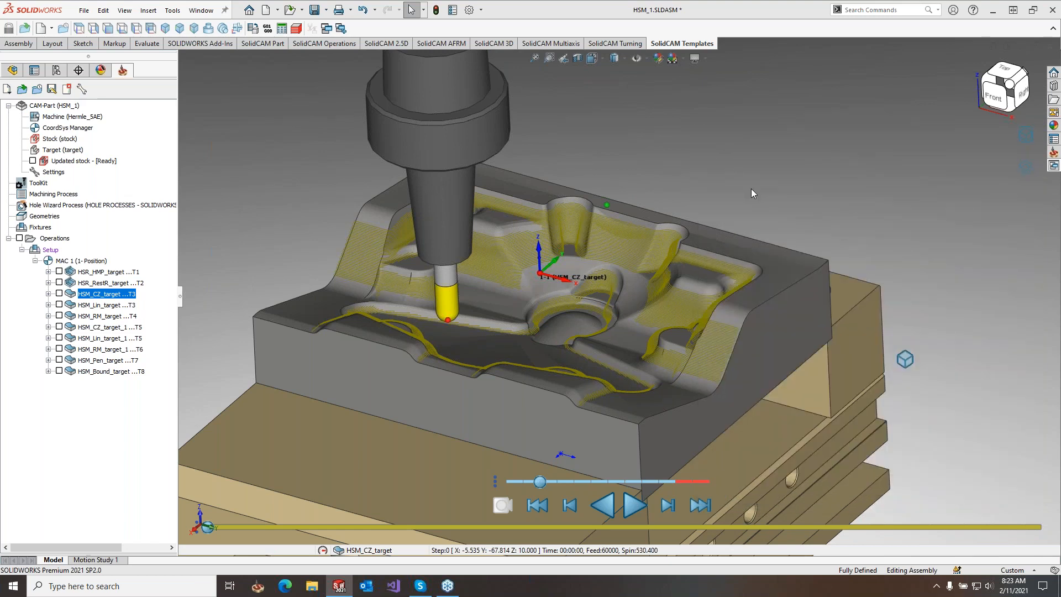
Step: Run the SolidCAM Simulator for all operations from HSM_CZ_target through HSM_Bound_target
{"action": "left_click", "coordinate": [112, 373], "text": "shift"}
{"action": "right_click", "coordinate": [112, 374]}
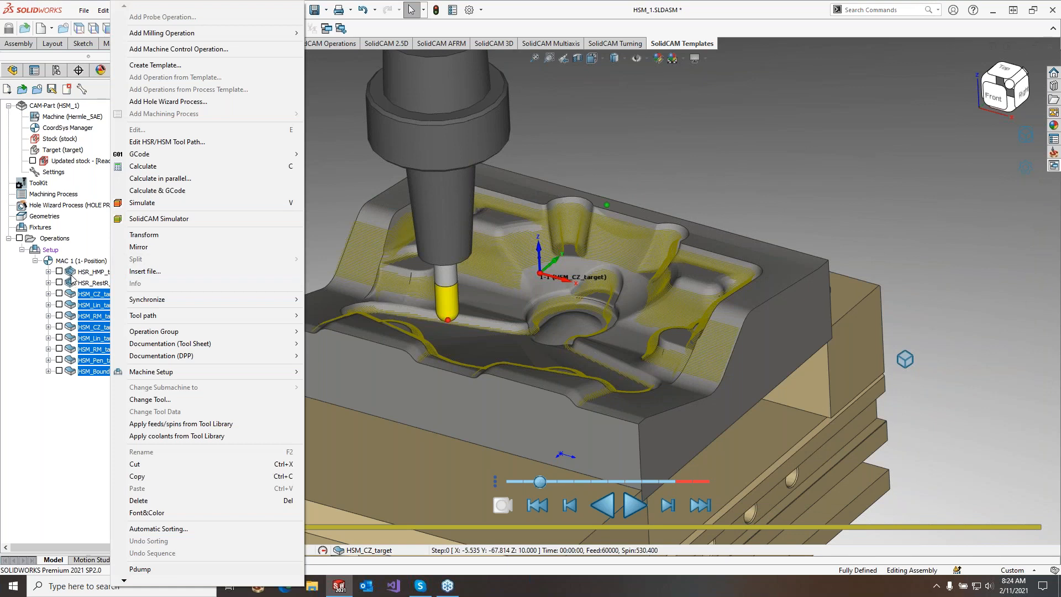
{"action": "left_click", "coordinate": [180, 222]}
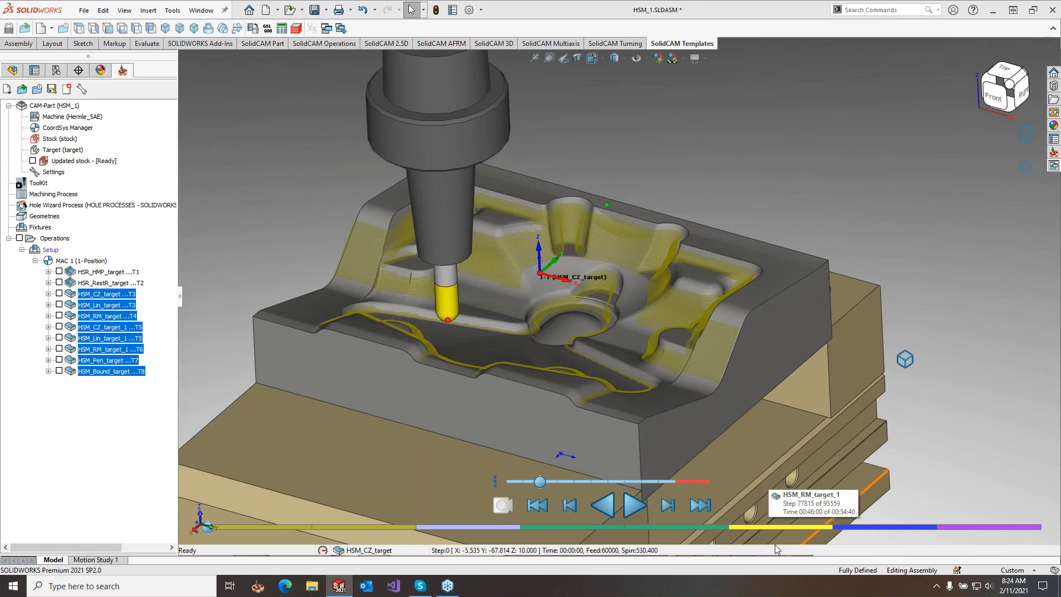
Step: Advance the simulation operation by operation to HSM_RM_target_1, examining each operation's cutting toolpath on the part
{"action": "left_click", "coordinate": [700, 505]}
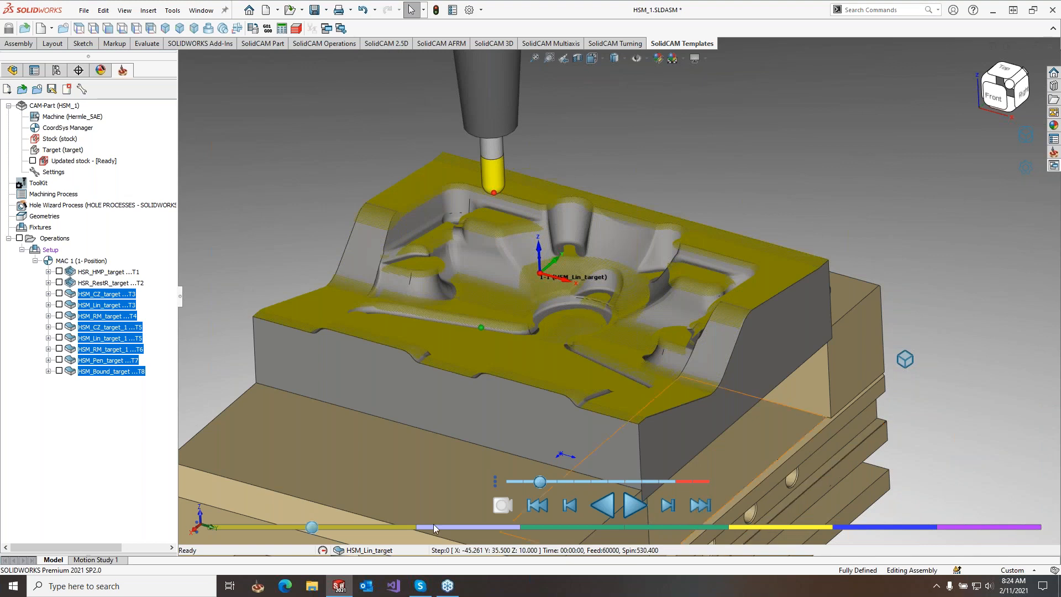
{"action": "left_click", "coordinate": [700, 505]}
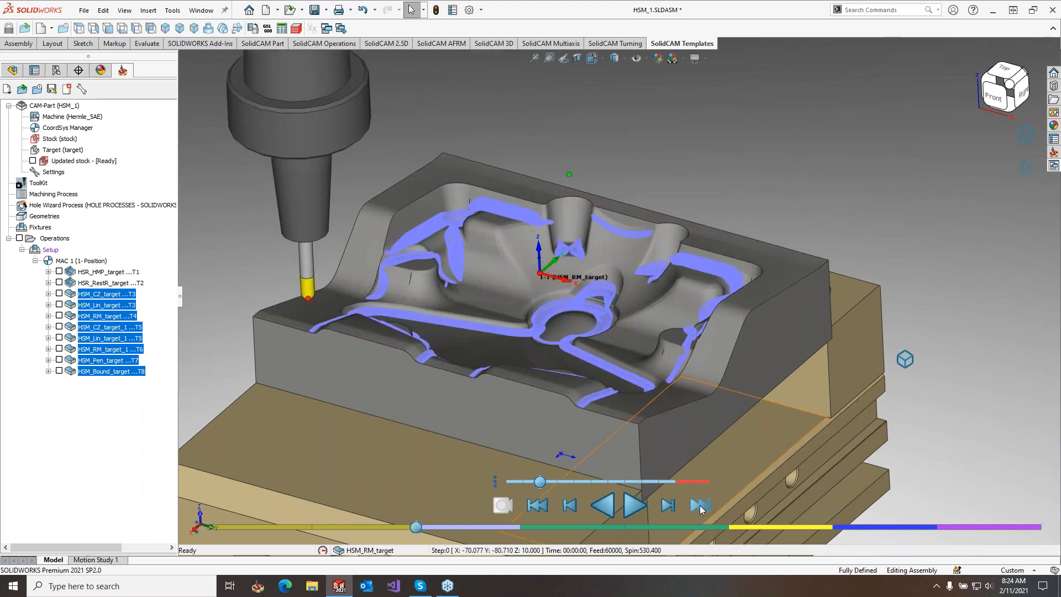
{"action": "left_click", "coordinate": [700, 506]}
{"action": "scroll", "coordinate": [487, 286], "scroll_direction": "down", "scroll_amount": 5}
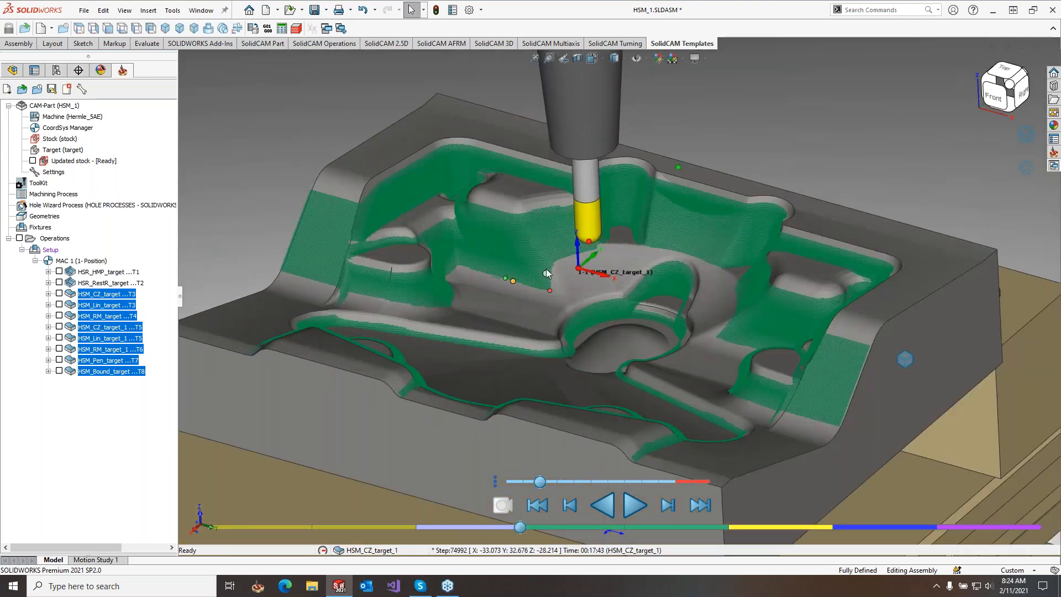
{"action": "scroll", "coordinate": [510, 257], "scroll_direction": "down", "scroll_amount": 3}
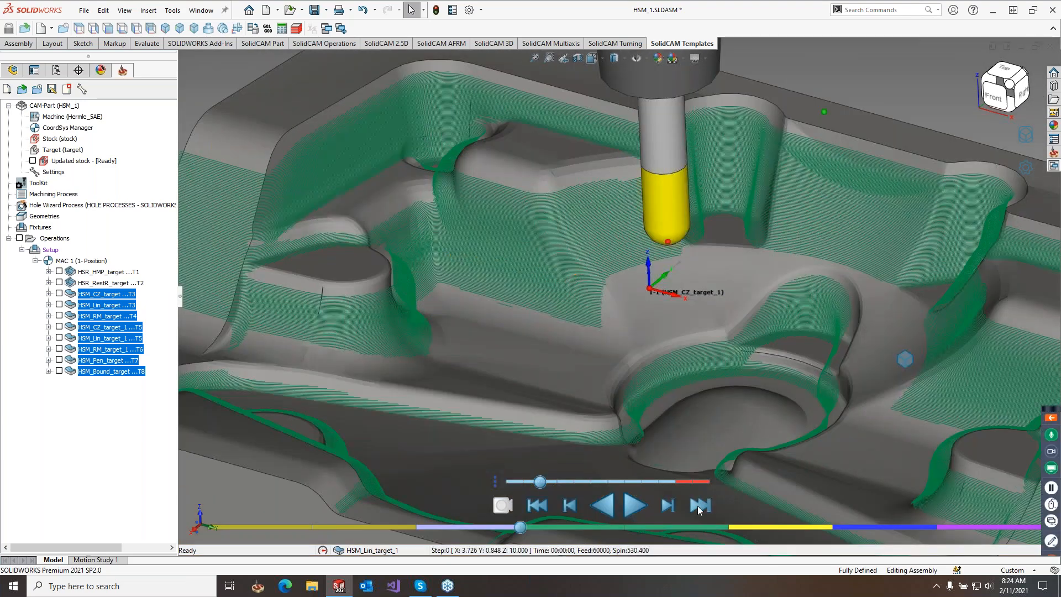
{"action": "left_click", "coordinate": [700, 505]}
{"action": "left_click", "coordinate": [699, 505]}
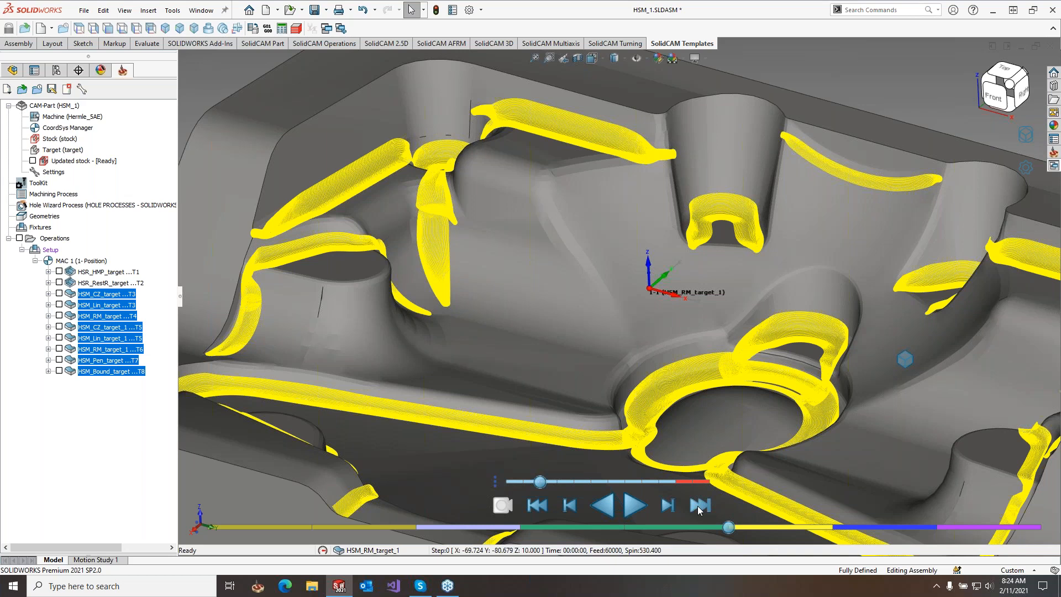
Step: Place the tool at a picked point on the HSM_RM_target_1 corner toolpath and inspect its position up close
{"action": "scroll", "coordinate": [230, 336], "scroll_direction": "down", "scroll_amount": 2}
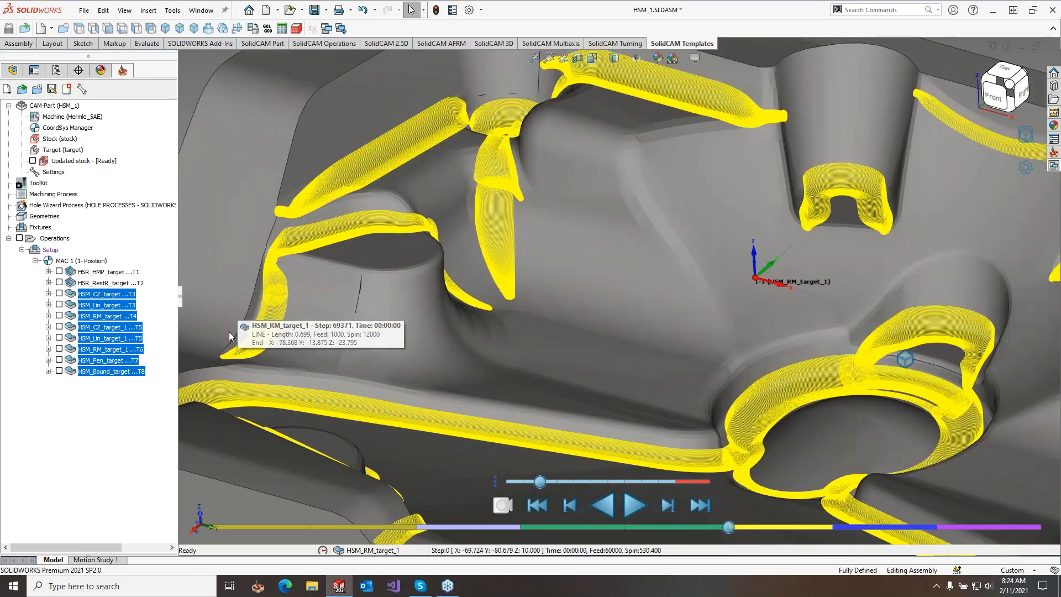
{"action": "scroll", "coordinate": [229, 335], "scroll_direction": "down", "scroll_amount": 2}
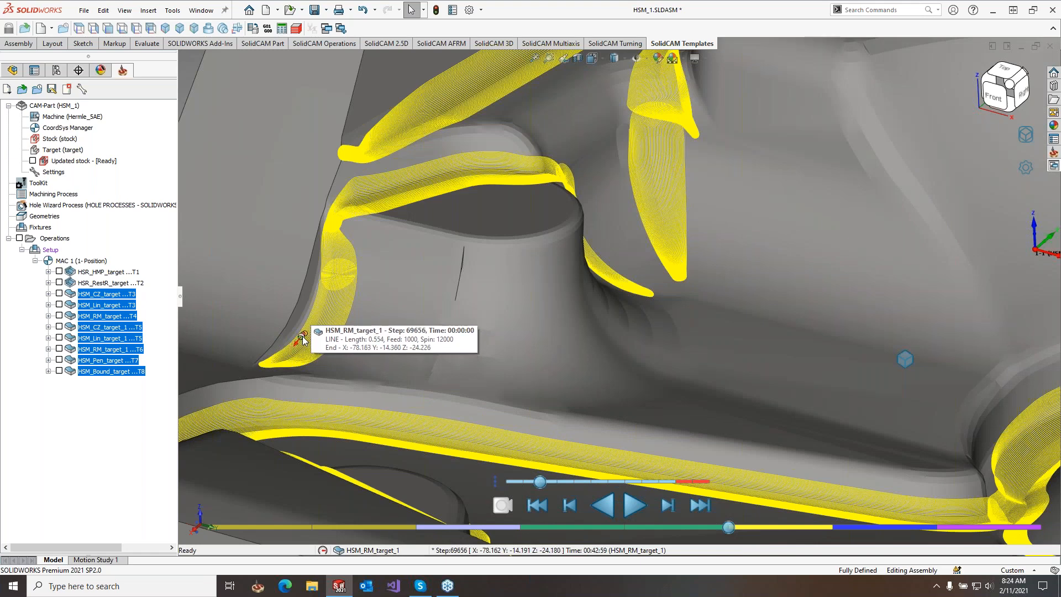
{"action": "left_click", "coordinate": [303, 337]}
{"action": "middle_click_drag", "start_coordinate": [355, 359], "coordinate": [409, 289]}
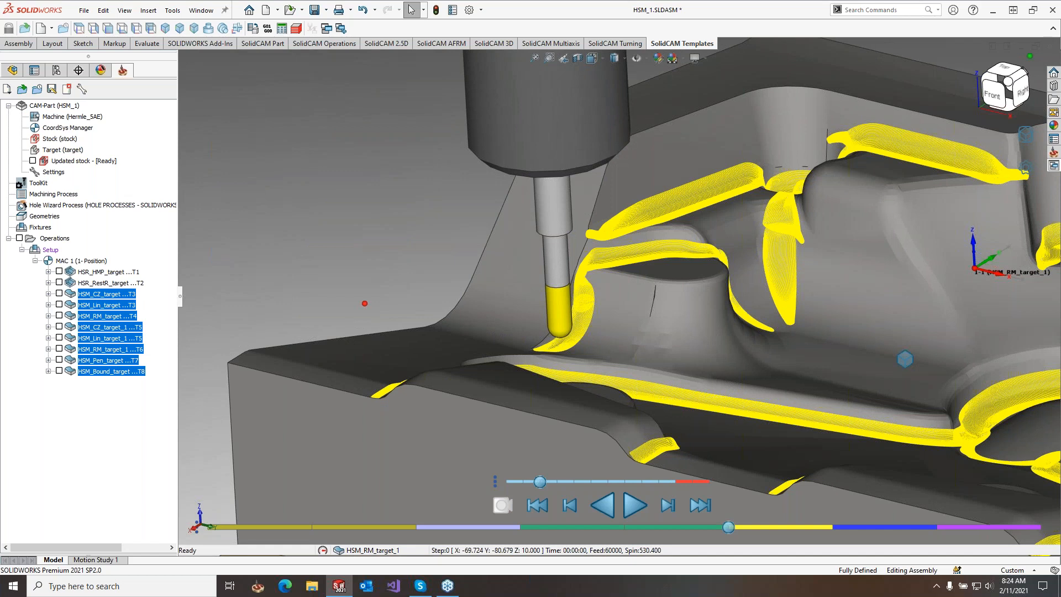
{"action": "middle_click_drag", "start_coordinate": [616, 195], "coordinate": [784, 175]}
{"action": "middle_click_drag", "start_coordinate": [807, 271], "coordinate": [718, 276]}
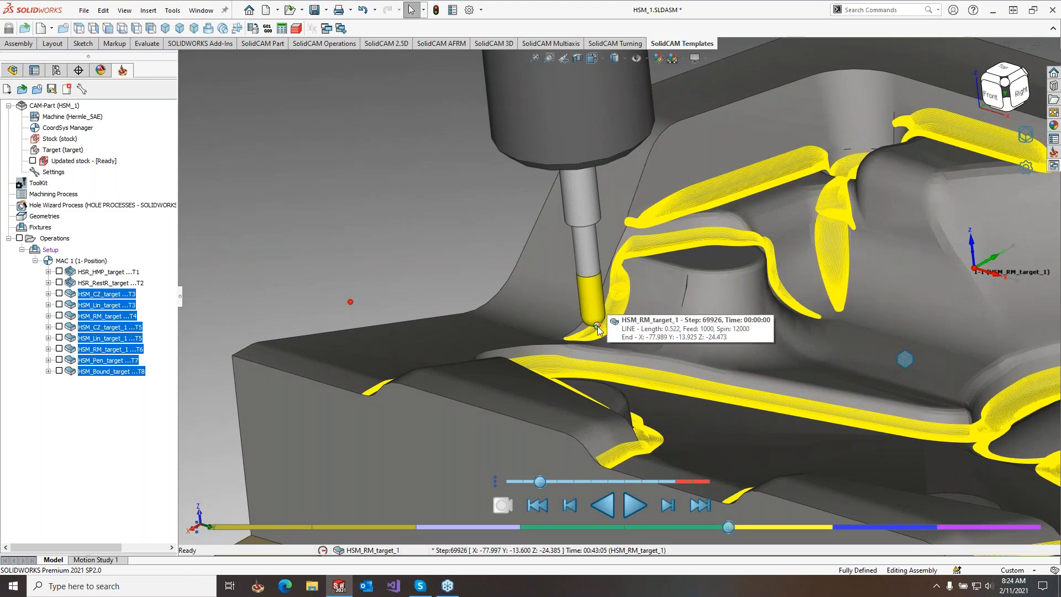
{"action": "scroll", "coordinate": [602, 319], "scroll_direction": "down", "scroll_amount": 5}
{"action": "scroll", "coordinate": [602, 321], "scroll_direction": "down", "scroll_amount": 3}
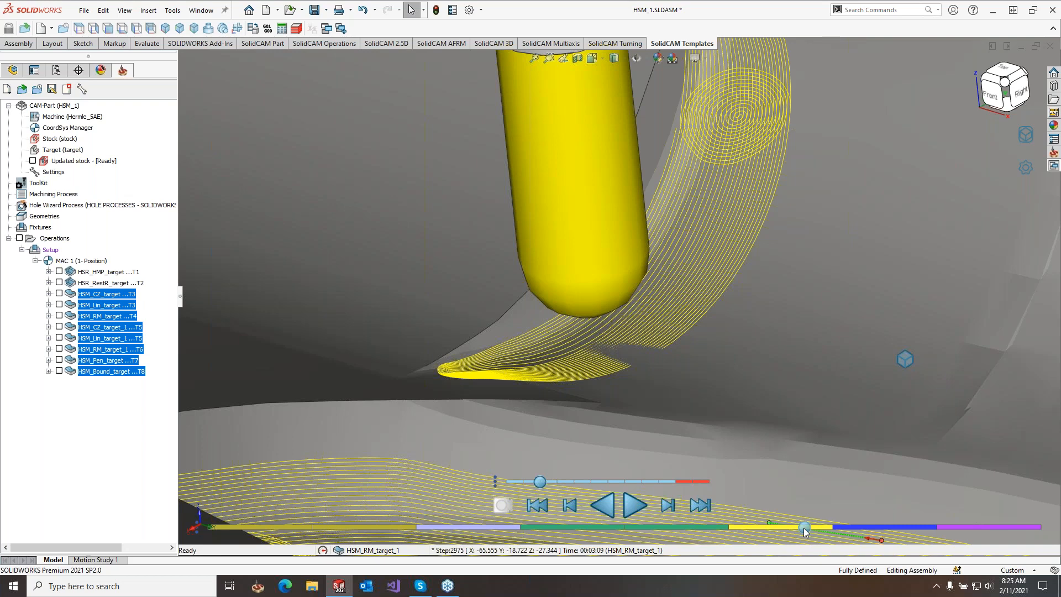
Step: Play the HSM_RM_target_1 simulation from the picked point along the corner toolpath, and pause it
{"action": "left_click", "coordinate": [633, 508]}
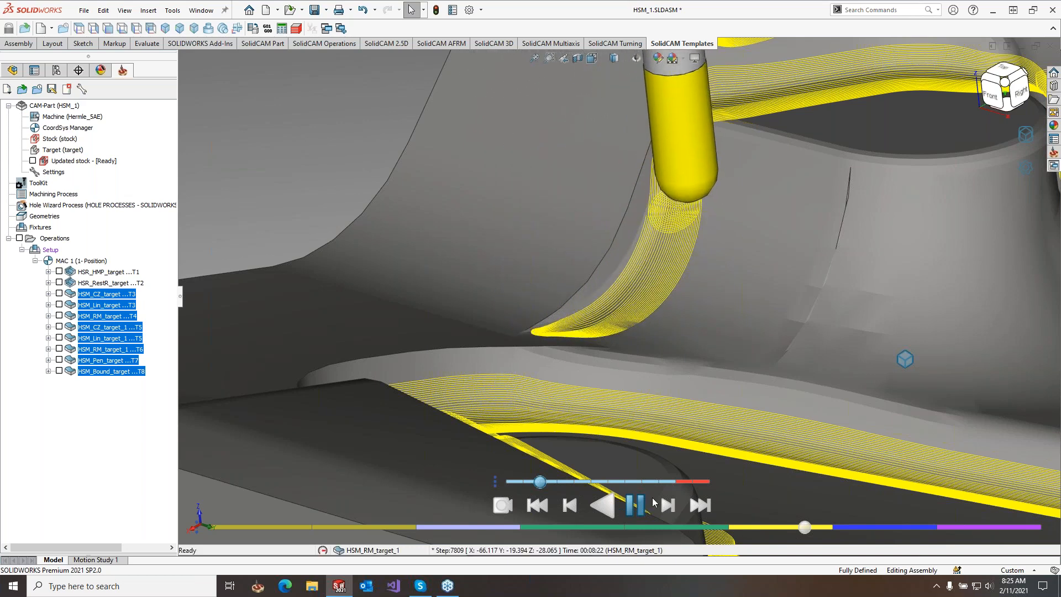
{"action": "left_click", "coordinate": [635, 505]}
{"action": "scroll", "coordinate": [786, 297], "scroll_direction": "up", "scroll_amount": 7}
{"action": "scroll", "coordinate": [677, 506], "scroll_direction": "up", "scroll_amount": 1}
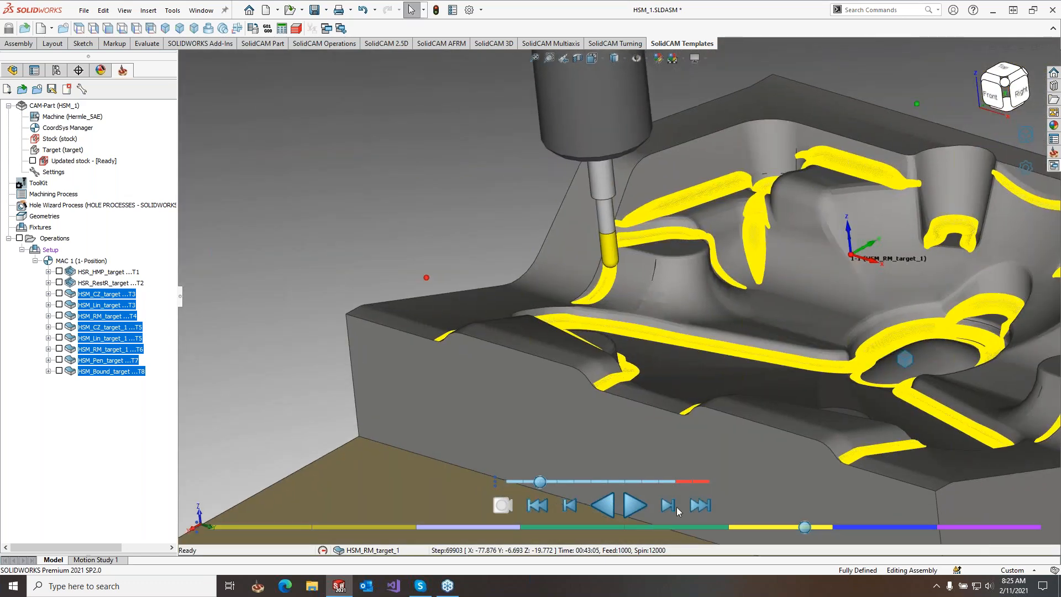
Step: Advance to the HSM_Pen_target operation and move the simulation position to near its end
{"action": "left_click", "coordinate": [699, 506]}
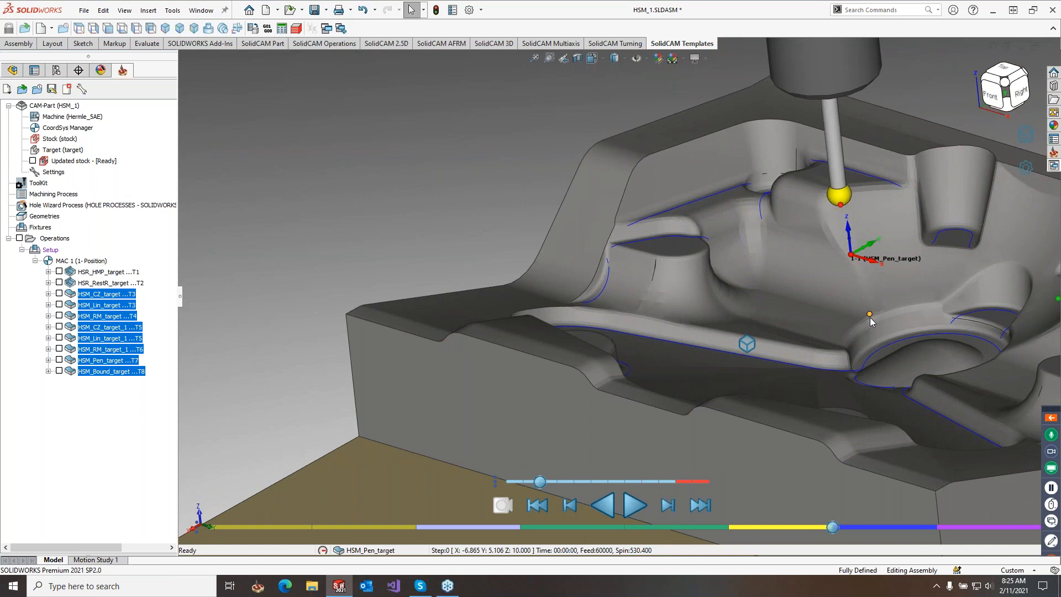
{"action": "scroll", "coordinate": [871, 329], "scroll_direction": "up", "scroll_amount": 2}
{"action": "middle_click_drag", "start_coordinate": [872, 331], "coordinate": [786, 320], "text": "ctrl"}
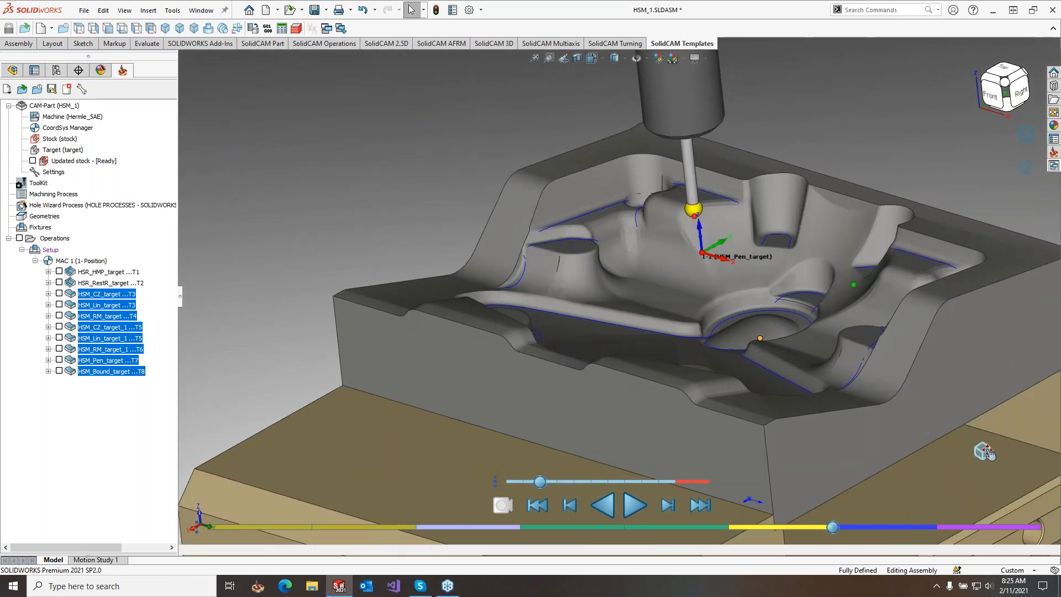
{"action": "left_click_drag", "start_coordinate": [838, 530], "coordinate": [928, 529]}
{"action": "middle_click_drag", "start_coordinate": [917, 380], "coordinate": [774, 377]}
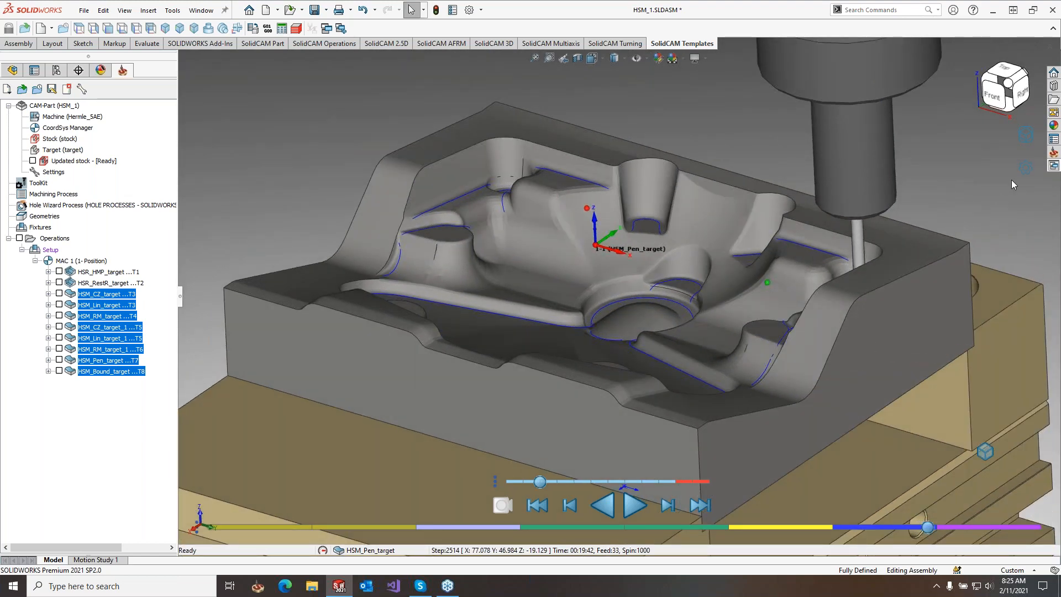
Step: Switch to the 3D Simulation theme and move the HSM_Pen_target simulation back slightly to view the tool from above
{"action": "left_click", "coordinate": [1026, 167]}
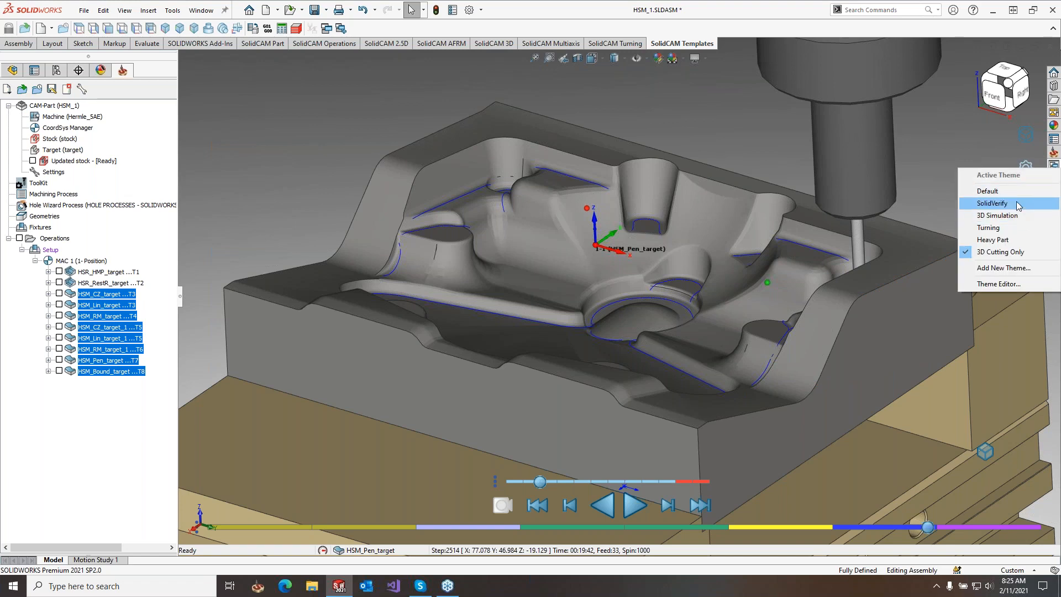
{"action": "left_click", "coordinate": [1020, 217]}
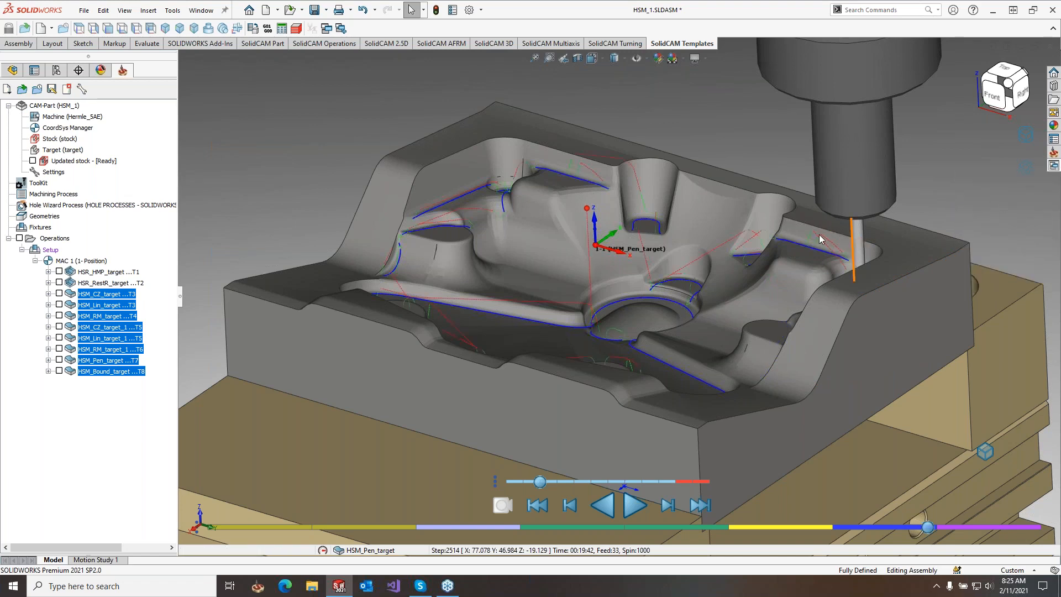
{"action": "mouse_move", "coordinate": [717, 292]}
{"action": "mouse_move", "coordinate": [726, 272]}
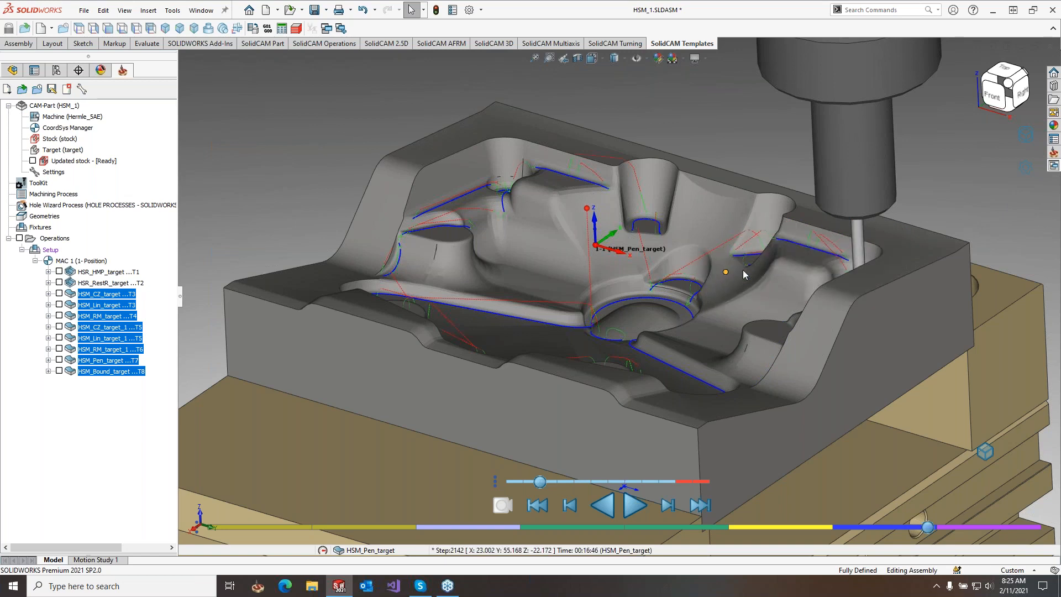
{"action": "middle_click_drag", "start_coordinate": [741, 273], "coordinate": [766, 316]}
{"action": "mouse_move", "coordinate": [928, 529]}
{"action": "left_mouse_down"}
{"action": "mouse_move", "coordinate": [847, 535]}
{"action": "mouse_move", "coordinate": [921, 536]}
{"action": "left_mouse_up"}
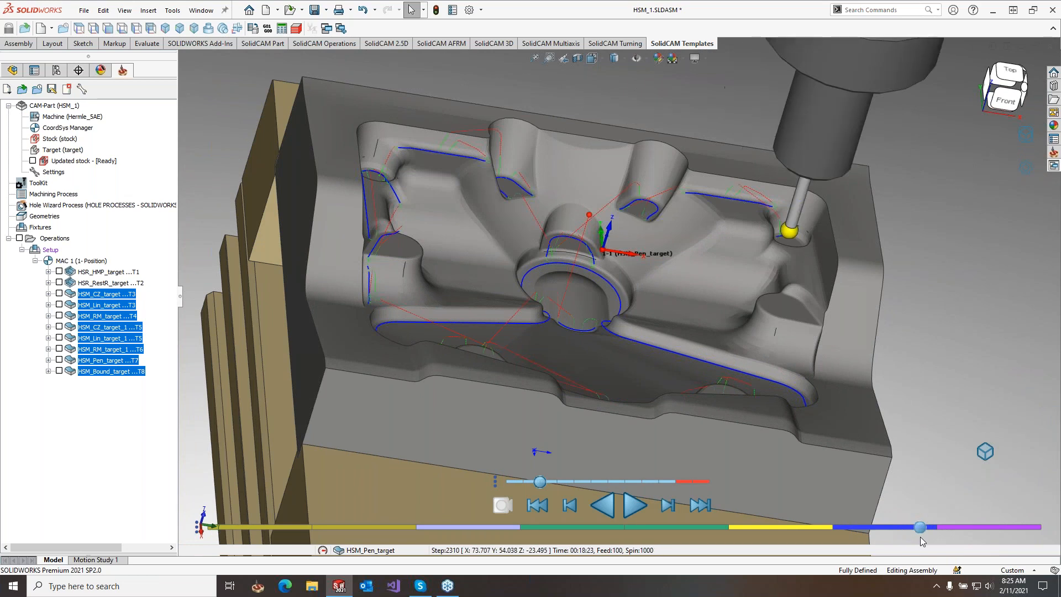
Step: Switch the HSM_Pen_target simulation to the 3D Cutting Only theme while viewing the tool close up
{"action": "scroll", "coordinate": [734, 208], "scroll_direction": "down", "scroll_amount": 5}
{"action": "middle_click_drag", "start_coordinate": [694, 233], "coordinate": [774, 196]}
{"action": "left_click", "coordinate": [1024, 168]}
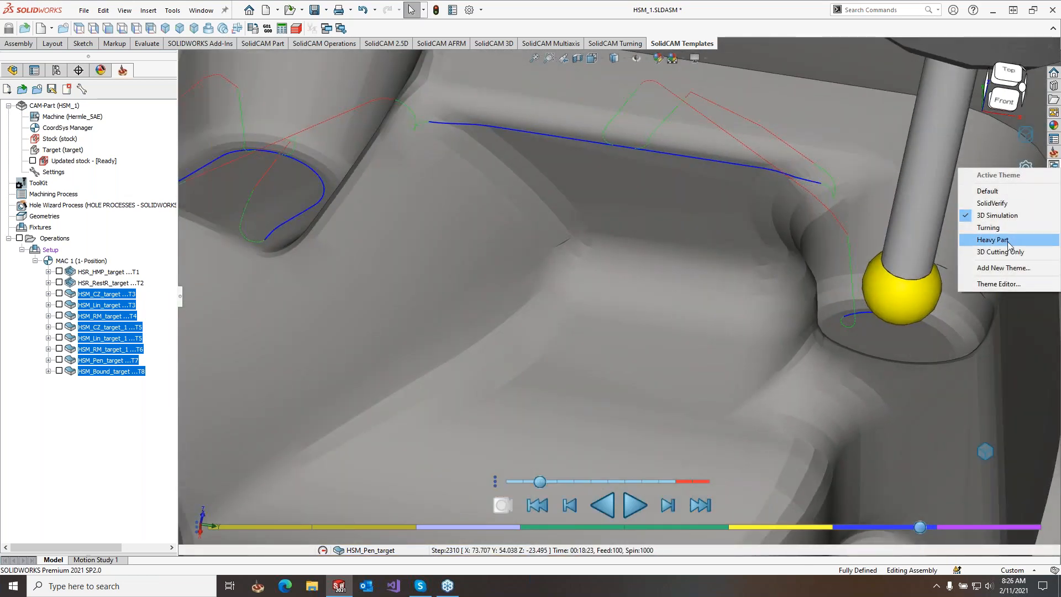
{"action": "left_click", "coordinate": [1006, 252]}
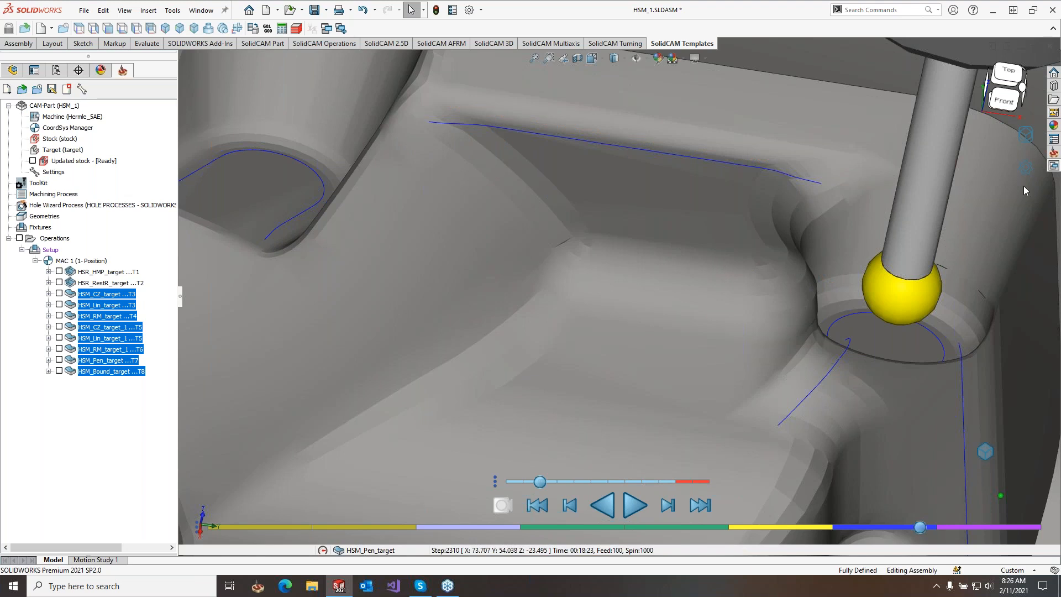
Step: Return the HSM_Pen_target simulation to the 3D Simulation theme and open the Theme Editor
{"action": "left_click", "coordinate": [1026, 167]}
{"action": "left_click", "coordinate": [1010, 216]}
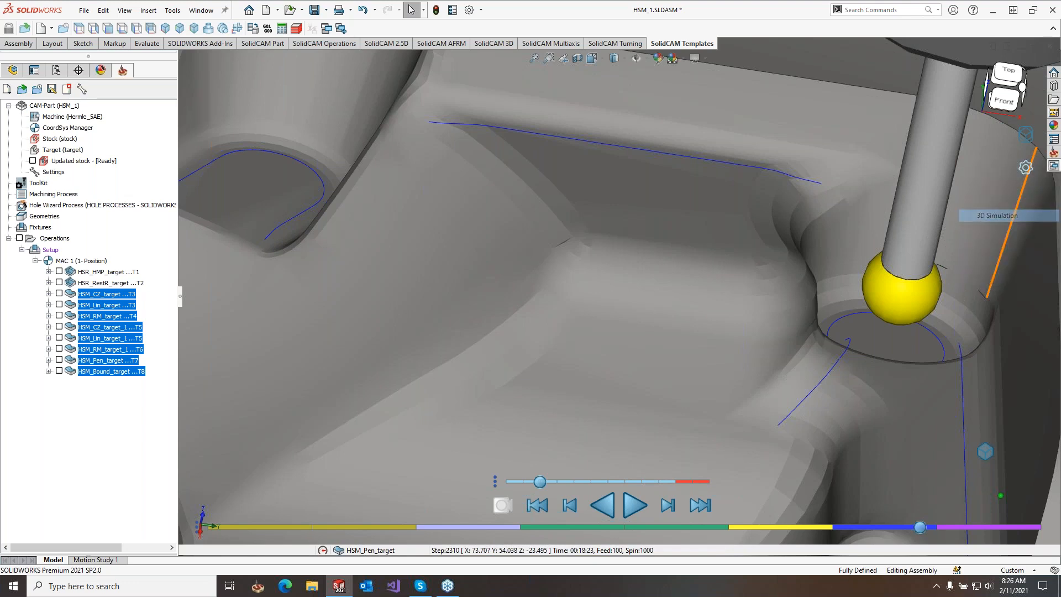
{"action": "scroll", "coordinate": [791, 300], "scroll_direction": "up", "scroll_amount": 7}
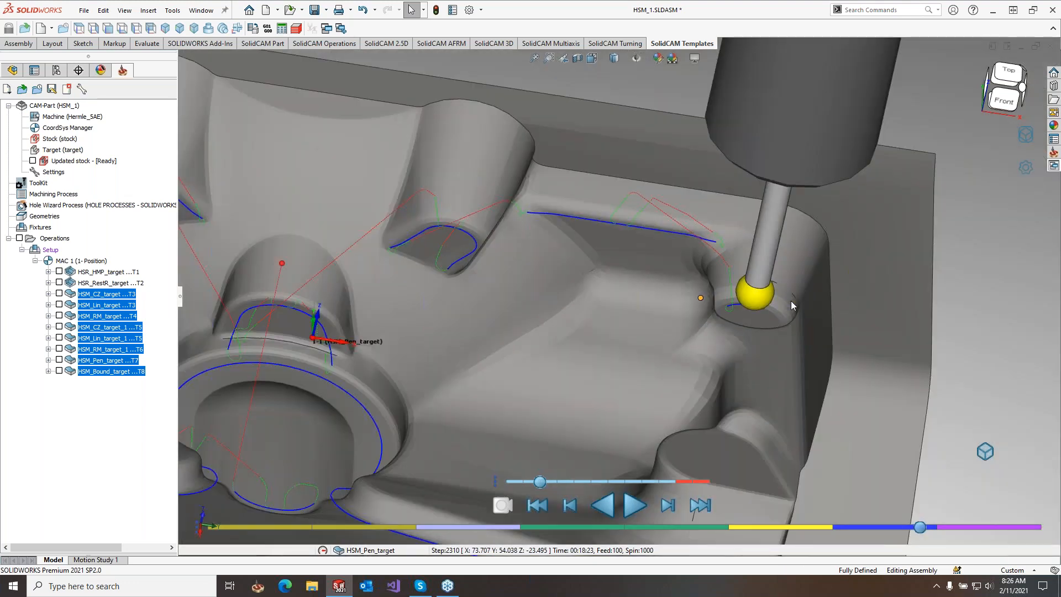
{"action": "middle_click_drag", "start_coordinate": [675, 357], "coordinate": [655, 348]}
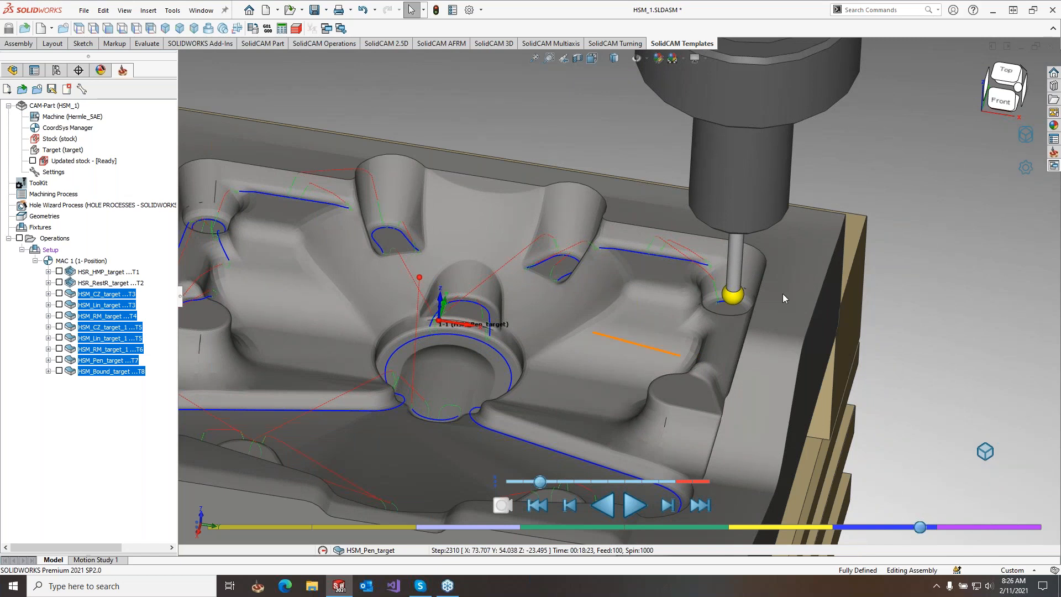
{"action": "left_click", "coordinate": [1026, 166]}
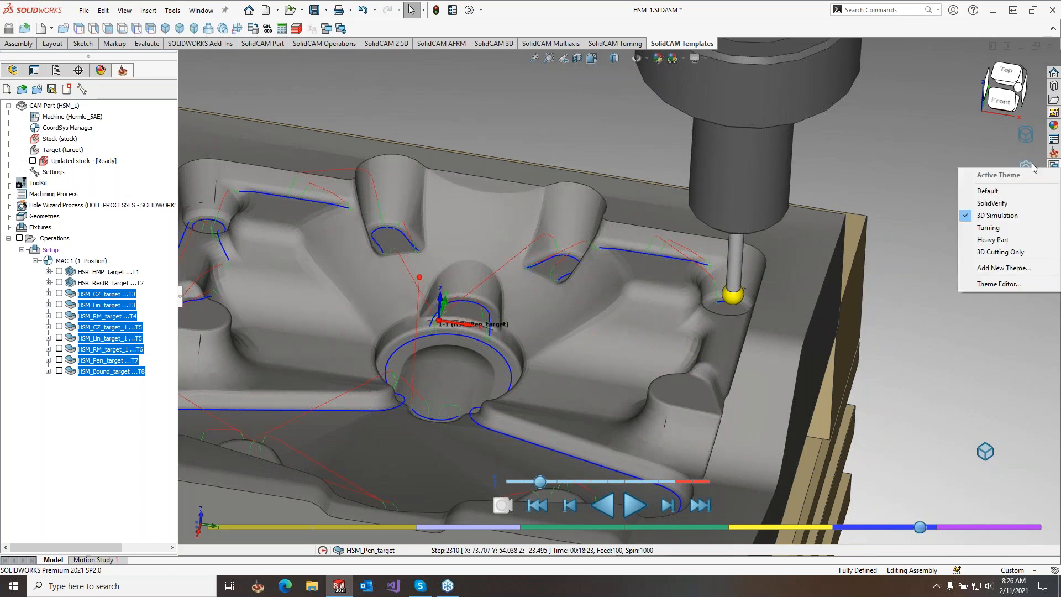
{"action": "left_click", "coordinate": [1004, 285]}
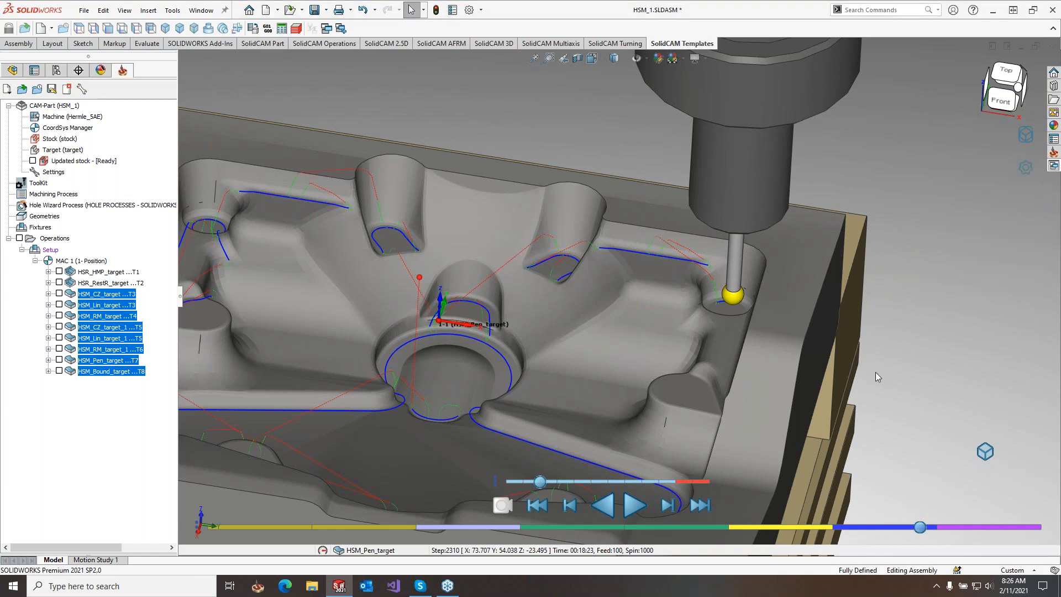
Step: Exit the HSM_1 simulation and open the recent CAM-Part Multi_Sided_Machining_1.PRT
{"action": "scroll", "coordinate": [875, 373], "scroll_direction": "up", "scroll_amount": 5}
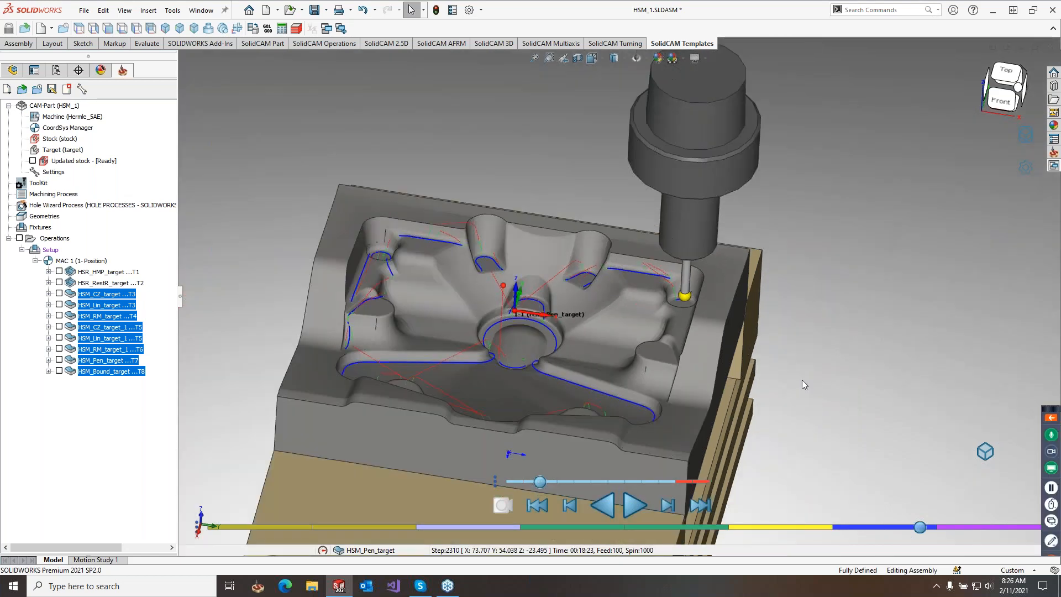
{"action": "left_click", "coordinate": [1024, 138]}
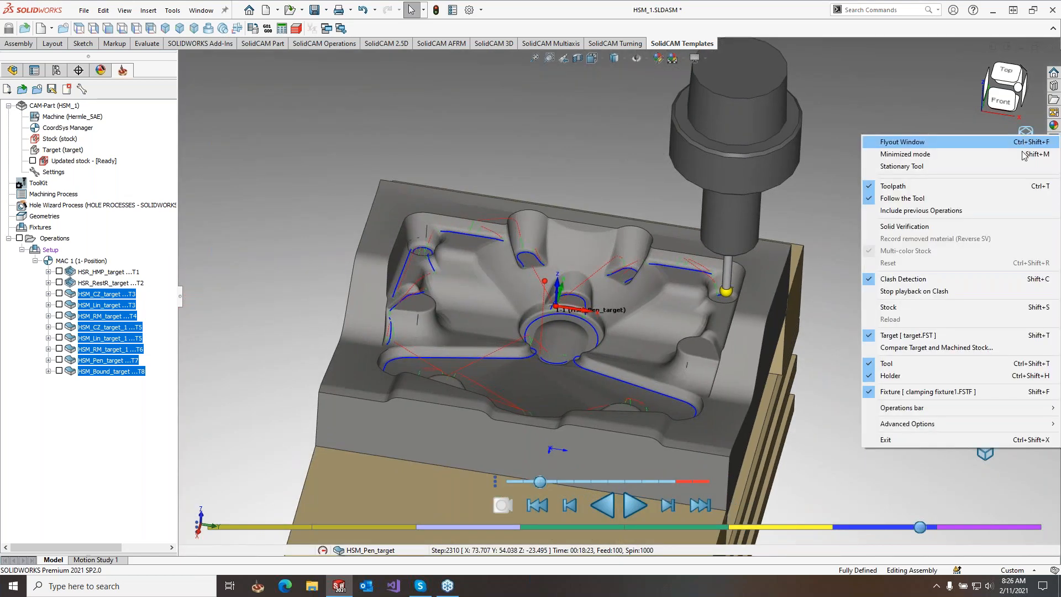
{"action": "left_click", "coordinate": [968, 441]}
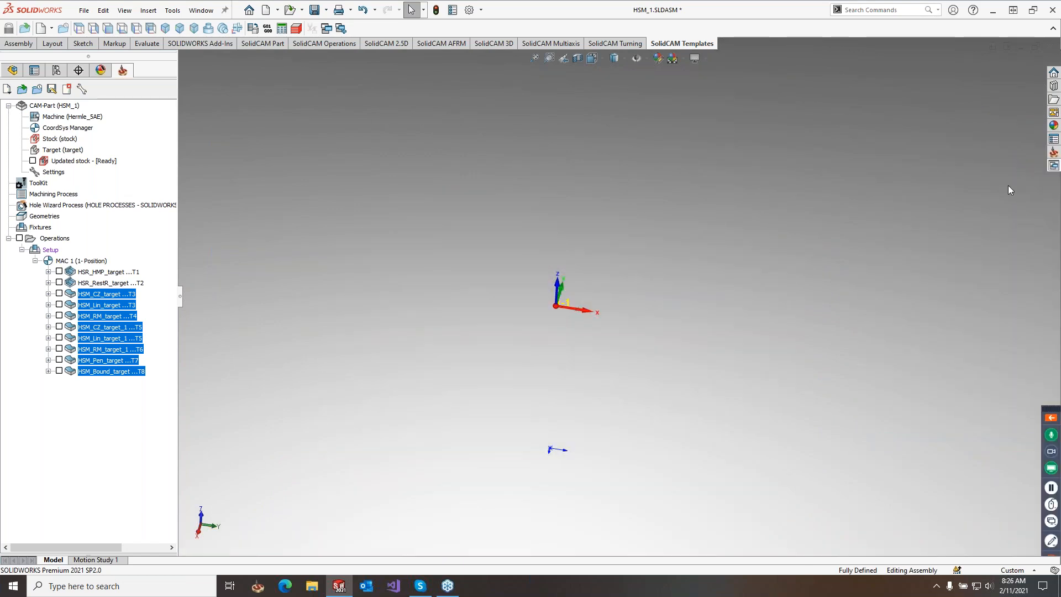
{"action": "left_click", "coordinate": [1054, 152]}
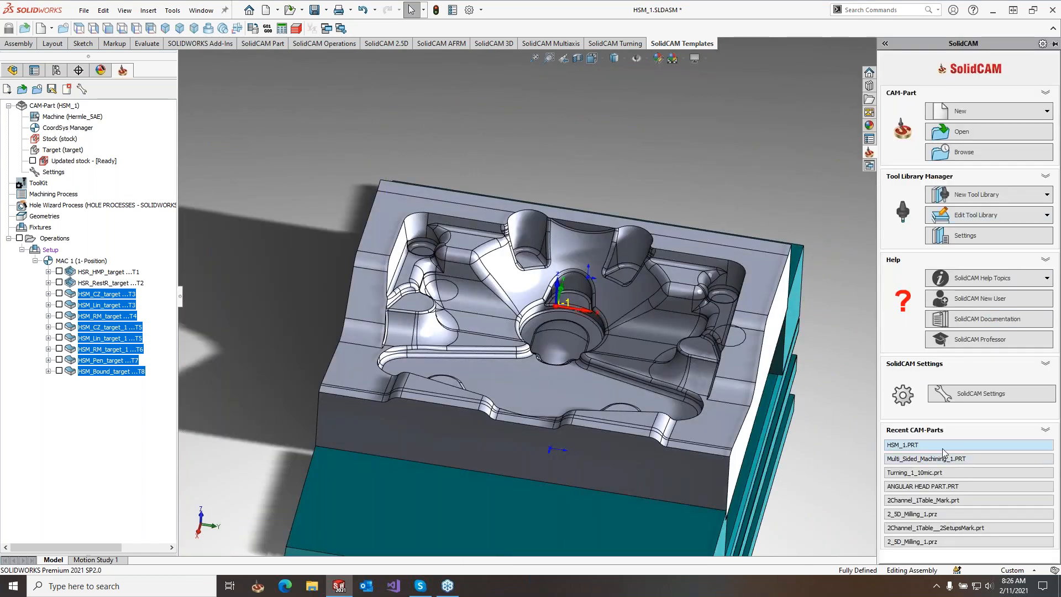
{"action": "left_click", "coordinate": [943, 460]}
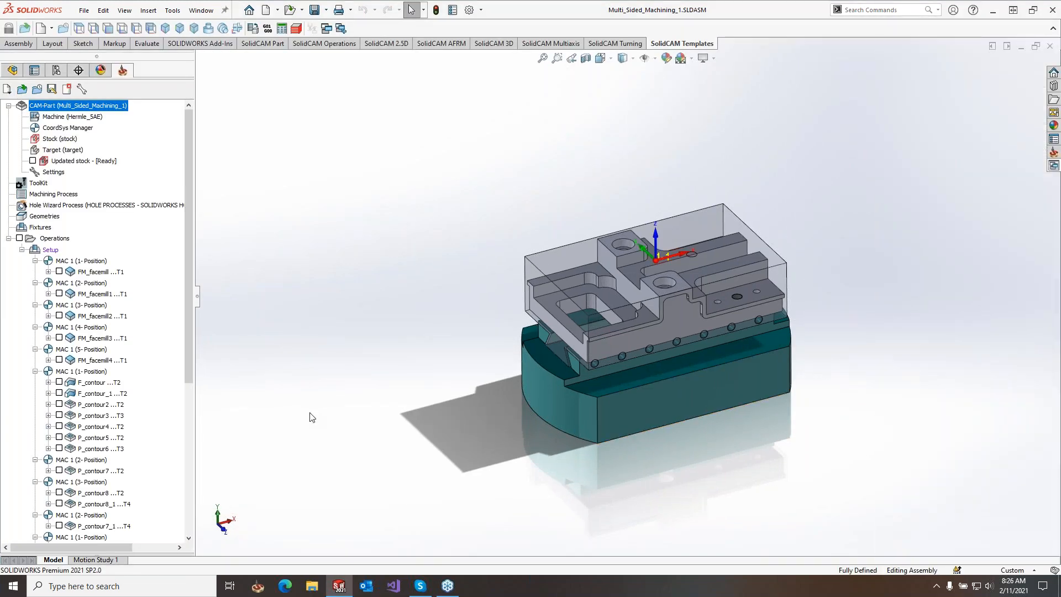
{"action": "left_click", "coordinate": [101, 405]}
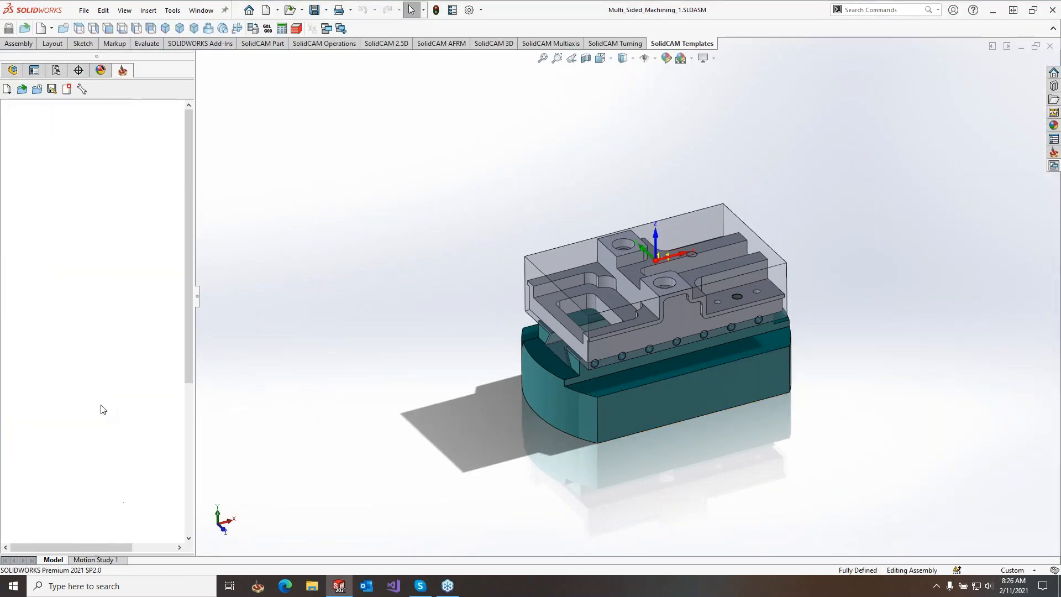
{"action": "left_click", "coordinate": [102, 420], "text": "shift"}
{"action": "right_click", "coordinate": [101, 420]}
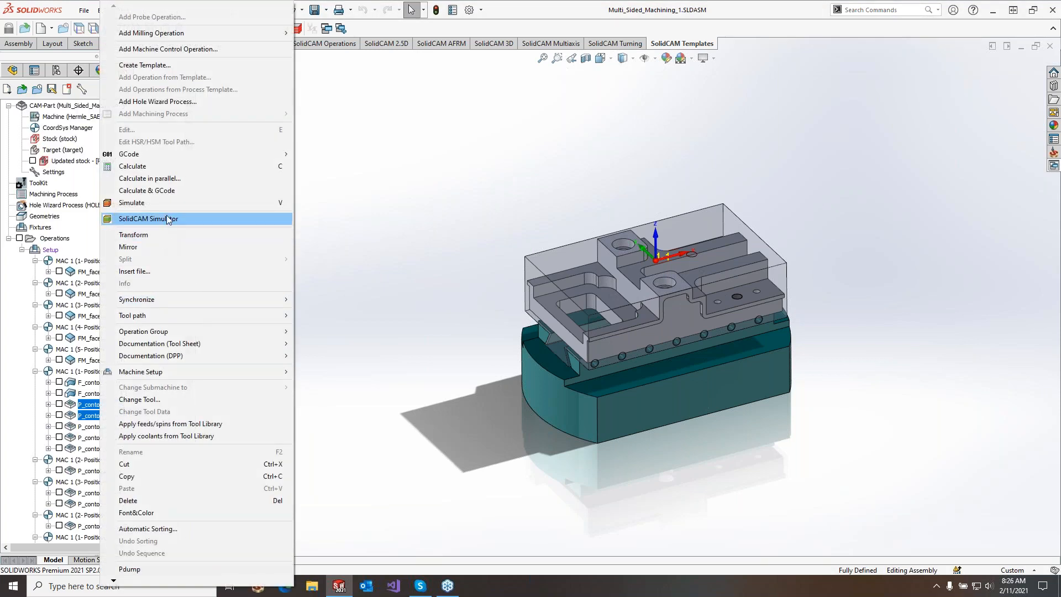
Step: Launch the SolidCAM Simulator for the operations F_contour through P_contour6 under the second MAC 1 (1- Position) group
{"action": "left_click", "coordinate": [87, 384]}
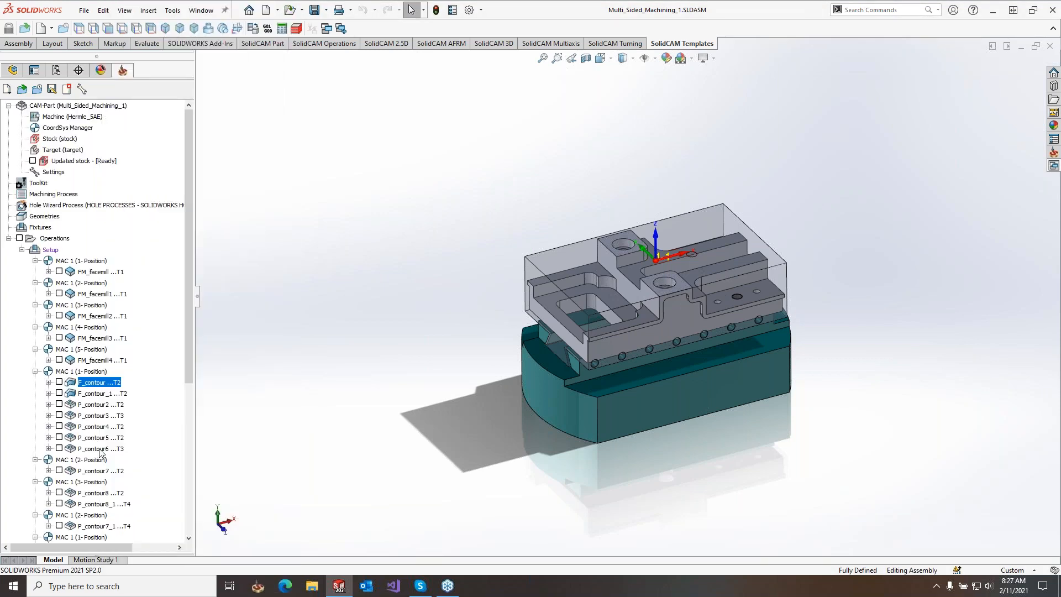
{"action": "left_click", "coordinate": [98, 447], "text": "shift"}
{"action": "right_click", "coordinate": [98, 446]}
{"action": "left_click", "coordinate": [176, 220]}
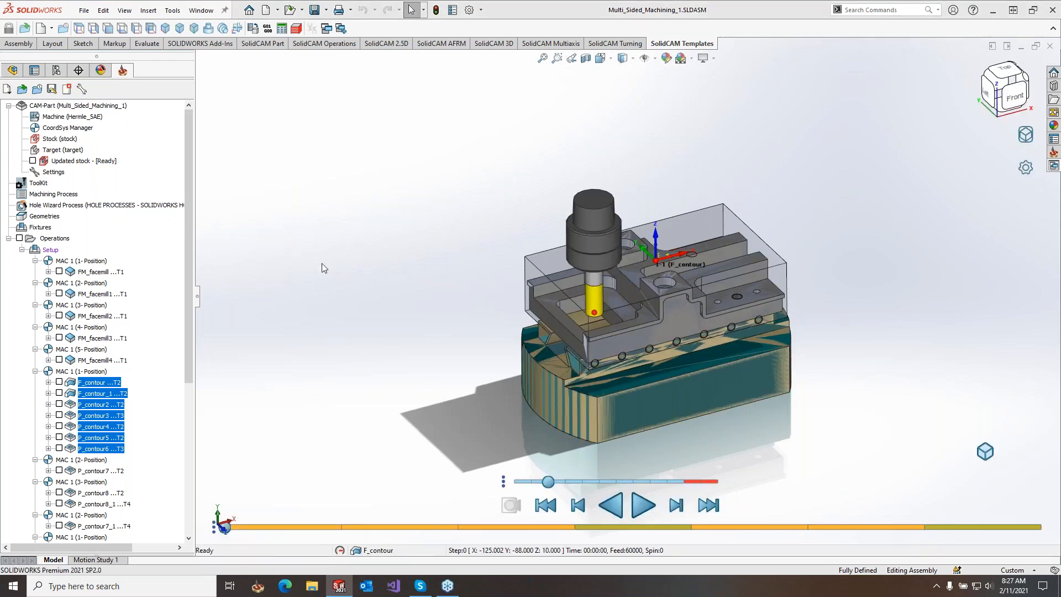
{"action": "middle_click_drag", "start_coordinate": [417, 303], "coordinate": [378, 303], "text": "ctrl"}
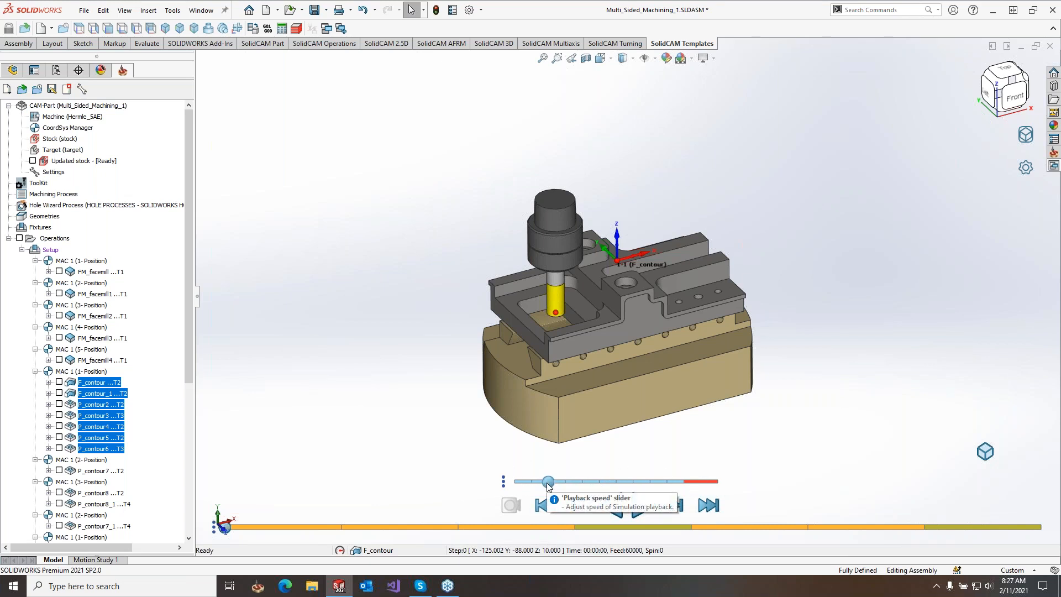
Step: Play the contour operations through to P_contour6 while varying the playback speed from slow up to the start of the red range
{"action": "left_click_drag", "start_coordinate": [550, 485], "coordinate": [689, 487]}
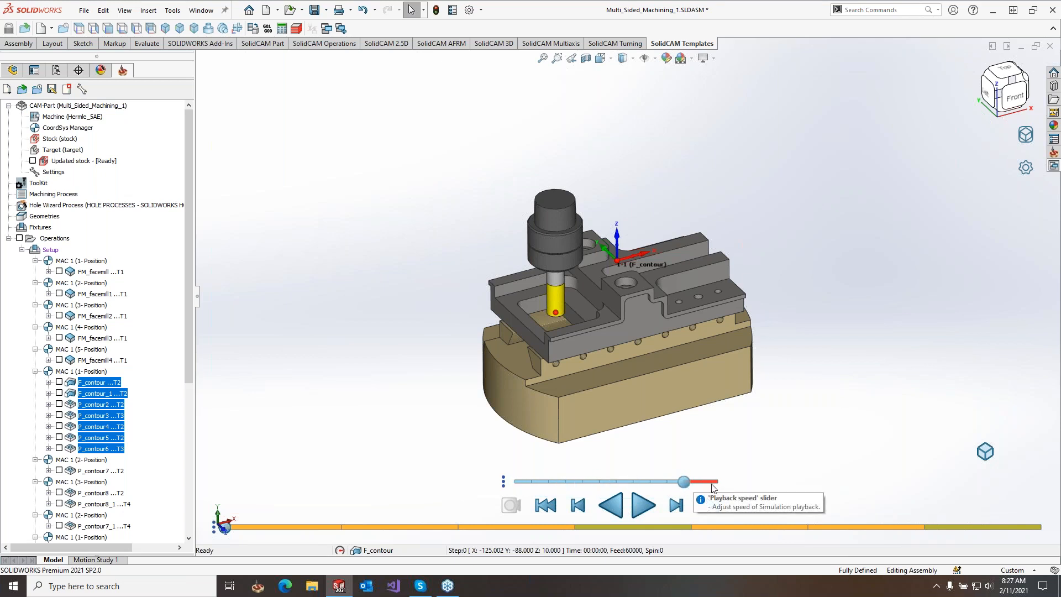
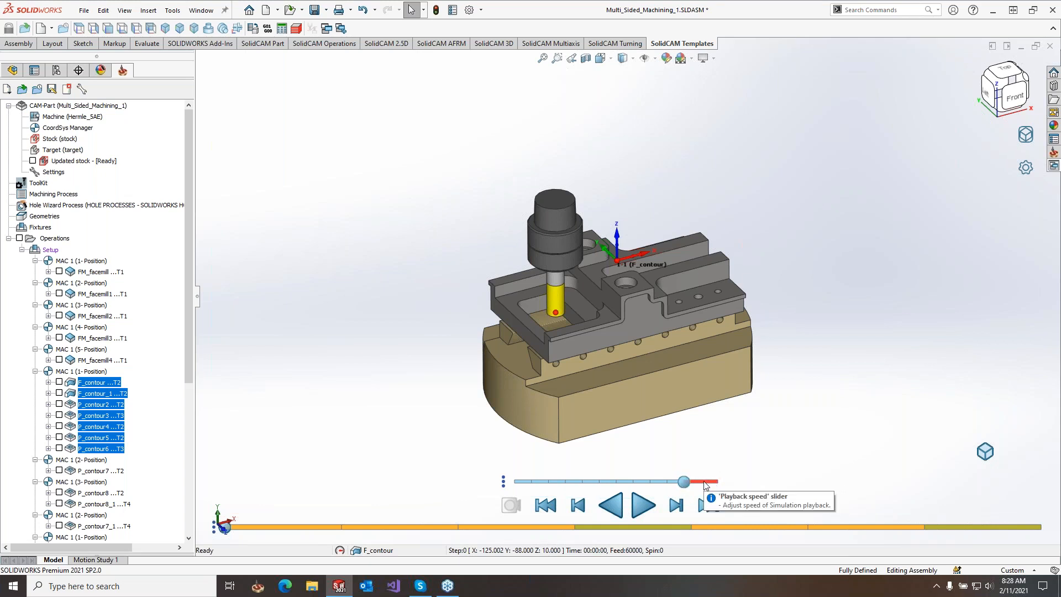
{"action": "left_click", "coordinate": [553, 483]}
{"action": "left_click", "coordinate": [639, 506]}
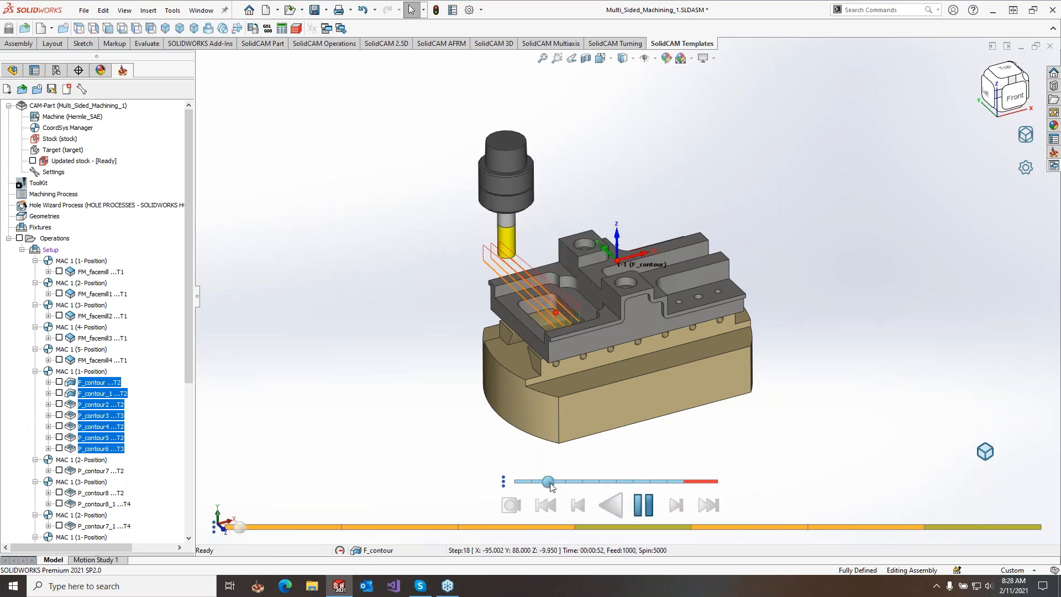
{"action": "left_click", "coordinate": [530, 482]}
{"action": "left_click_drag", "start_coordinate": [531, 482], "coordinate": [681, 483]}
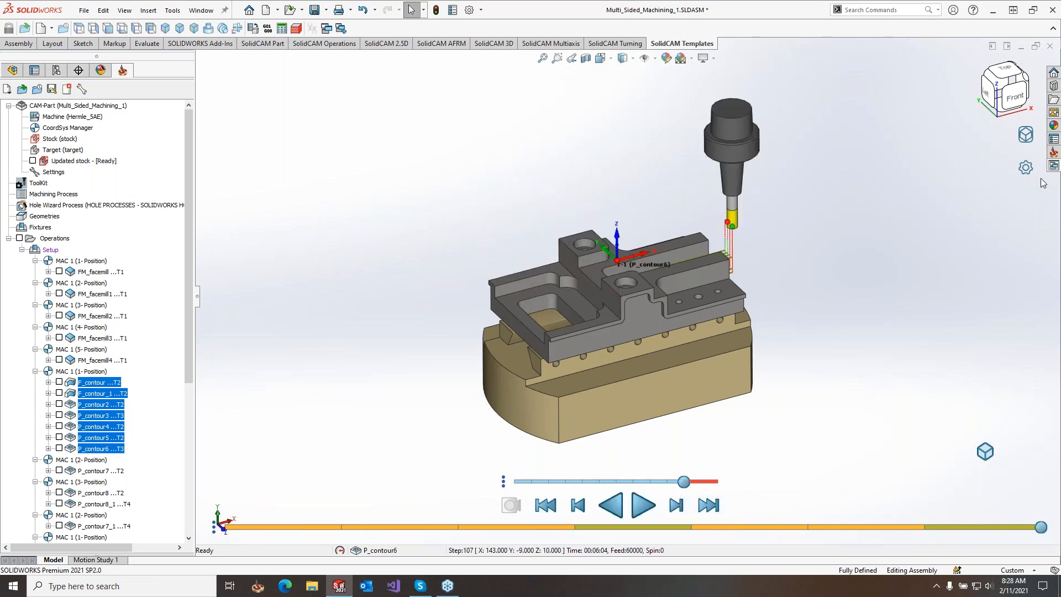
Step: Switch to the Default theme and return the simulation to the F_contour operation
{"action": "left_click", "coordinate": [1026, 168]}
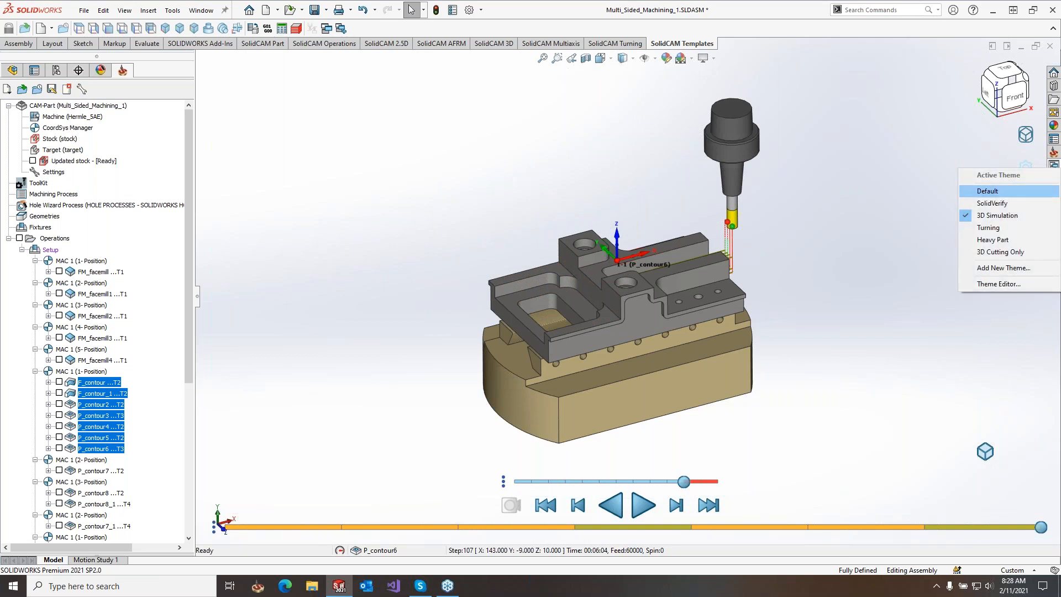
{"action": "left_click", "coordinate": [1013, 191]}
{"action": "left_click", "coordinate": [280, 525]}
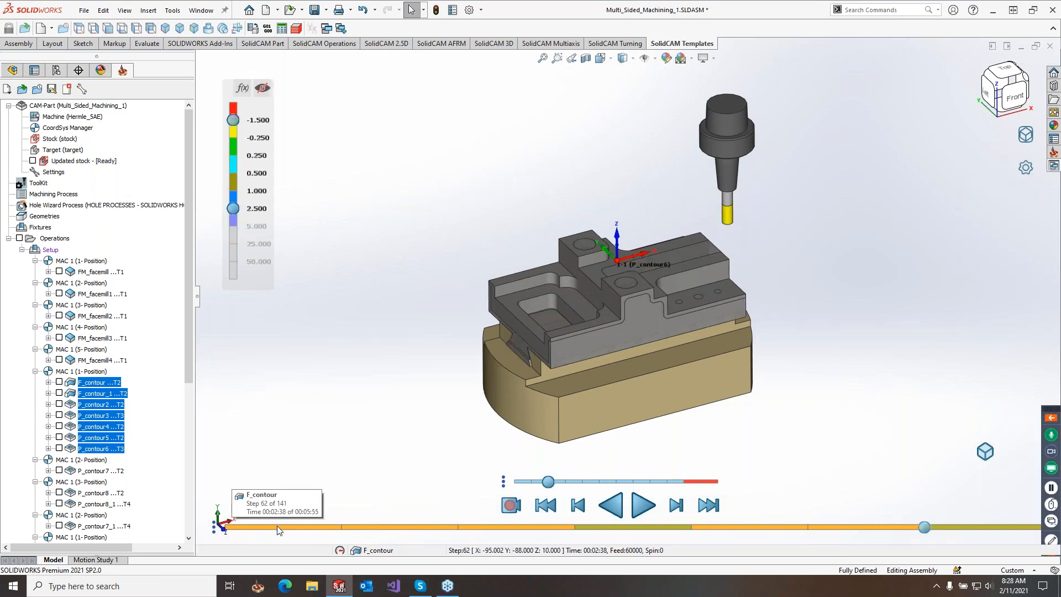
Step: Load the default settings for the Default theme in the Theme Editor and accept them
{"action": "left_click", "coordinate": [1025, 168]}
{"action": "left_click", "coordinate": [1003, 285]}
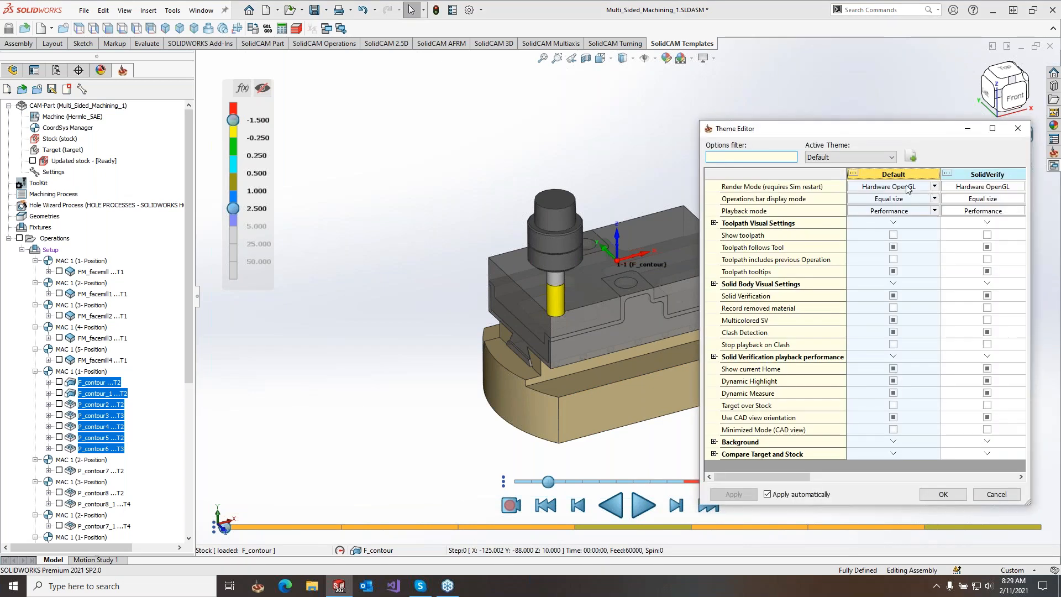
{"action": "right_click", "coordinate": [883, 176]}
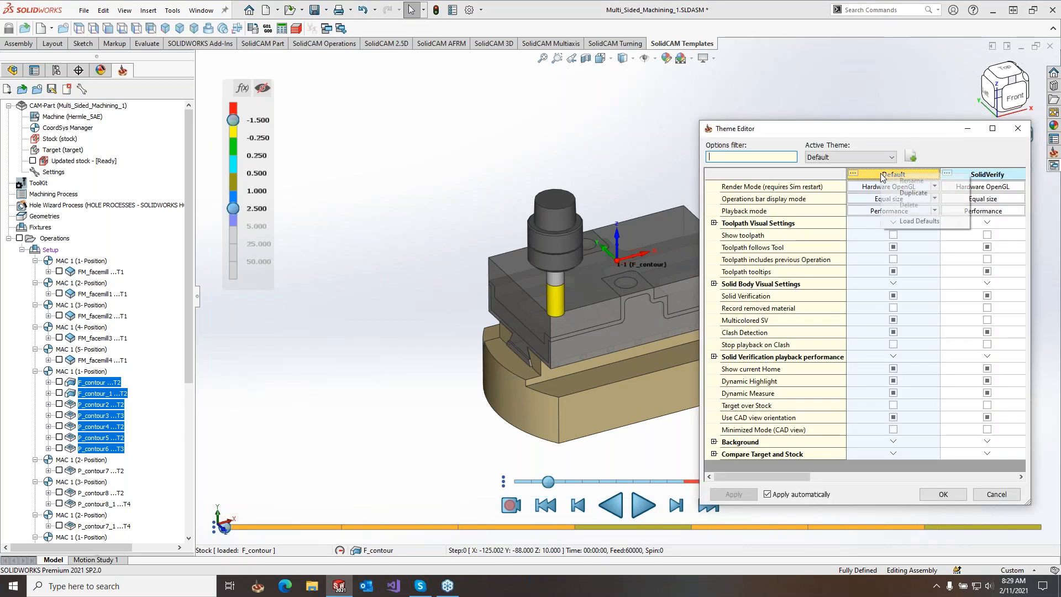
{"action": "left_click", "coordinate": [914, 221]}
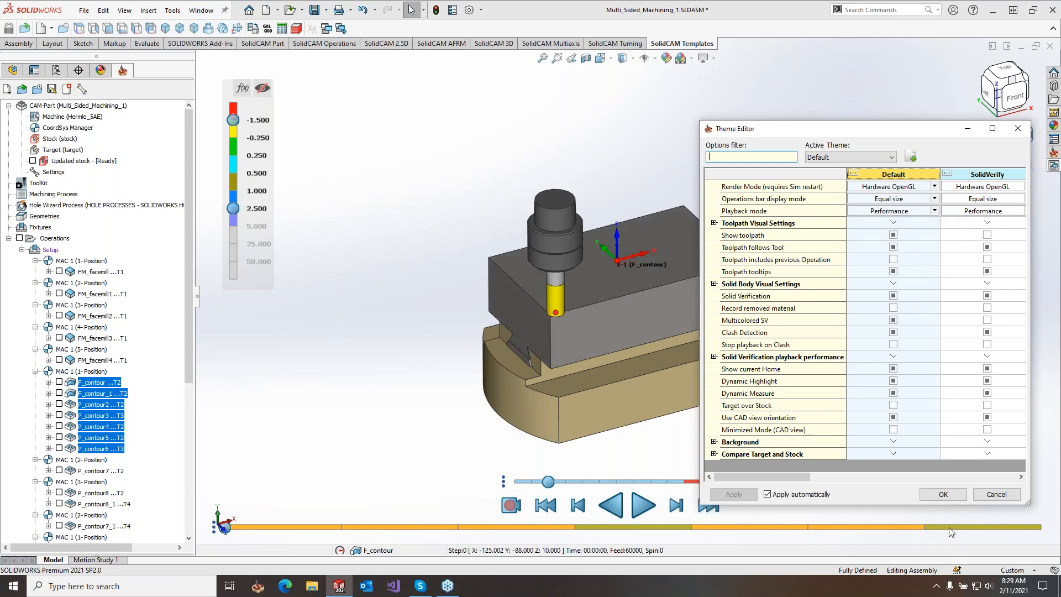
{"action": "left_click", "coordinate": [947, 498]}
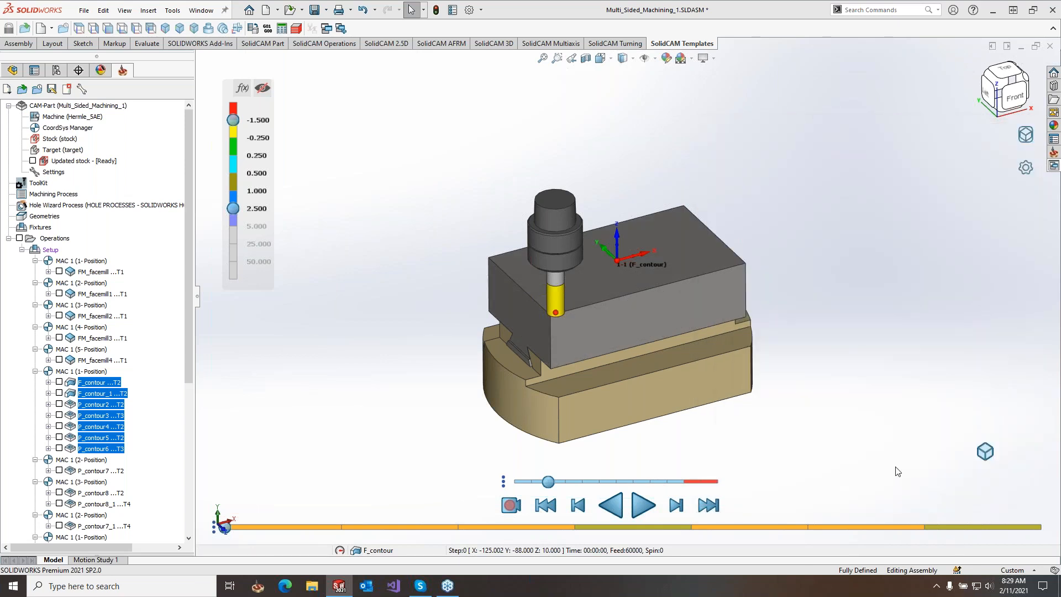
Step: Play the solid verification from F_contour to the end of P_contour6, raising the playback speed to maximum
{"action": "left_click", "coordinate": [641, 505]}
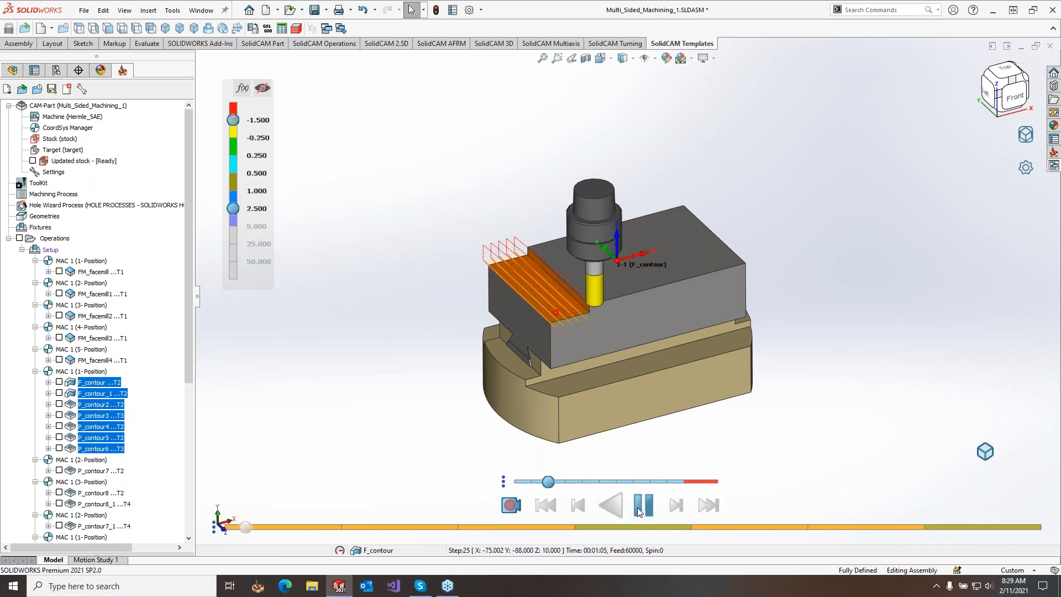
{"action": "key", "text": "space"}
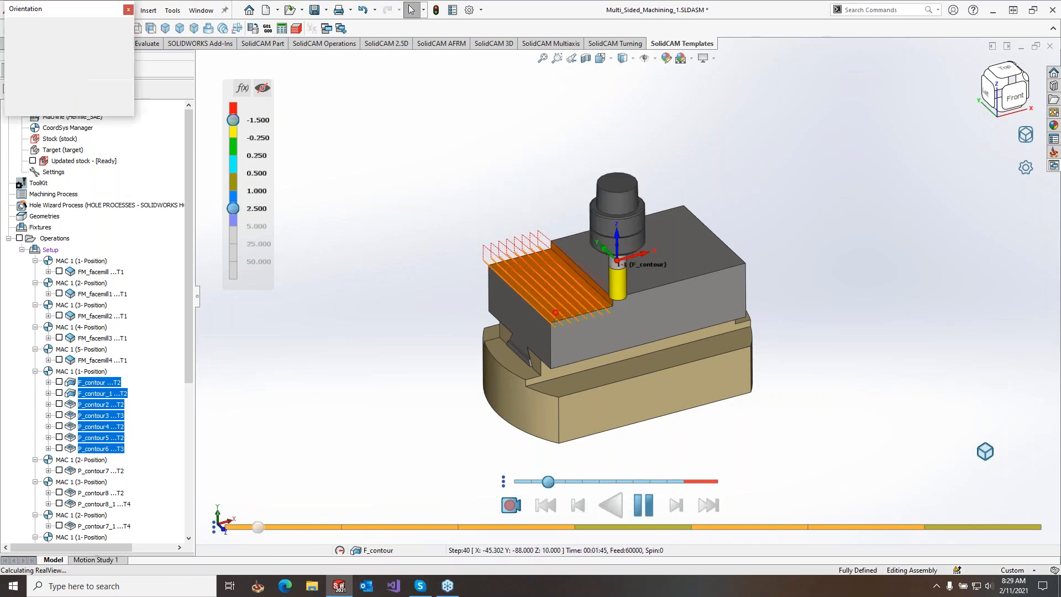
{"action": "key", "text": "Escape"}
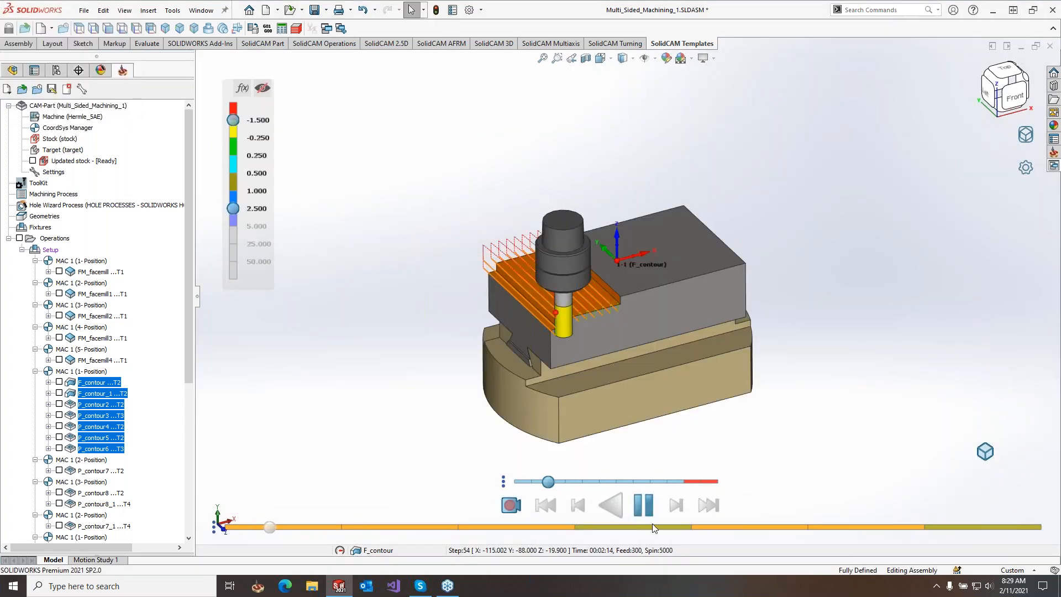
{"action": "left_click_drag", "start_coordinate": [550, 483], "coordinate": [725, 488]}
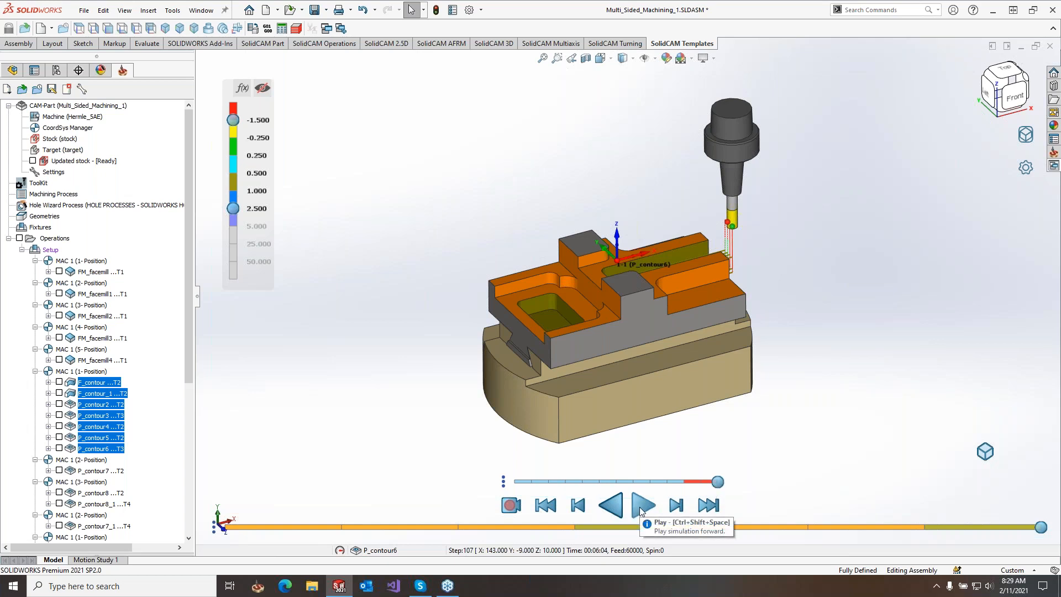
Step: Turn on removed-material recording and return the simulation to the start of F_contour at a slow playback speed
{"action": "left_click", "coordinate": [639, 507]}
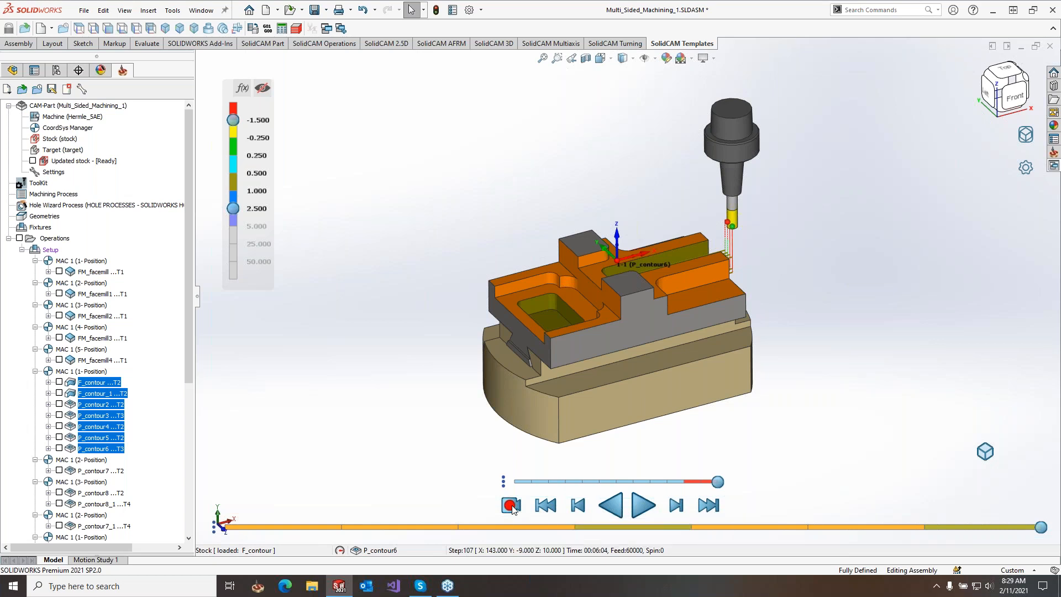
{"action": "left_click_drag", "start_coordinate": [717, 481], "coordinate": [531, 482]}
{"action": "left_click", "coordinate": [282, 527]}
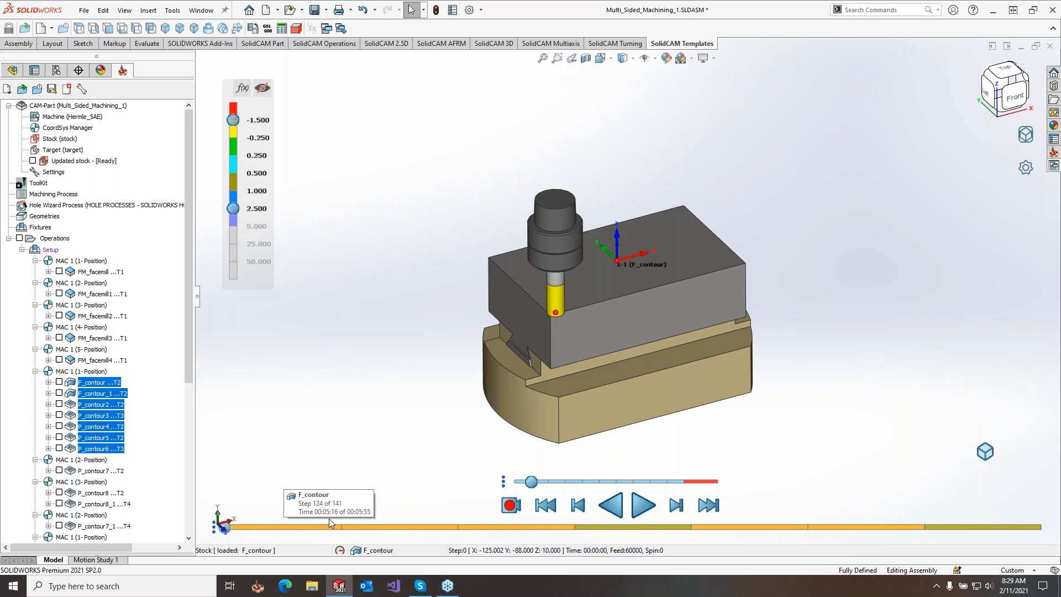
Step: Play F_contour with recording on, raising the playback speed moderately, and pause before the operation ends
{"action": "left_click", "coordinate": [637, 505]}
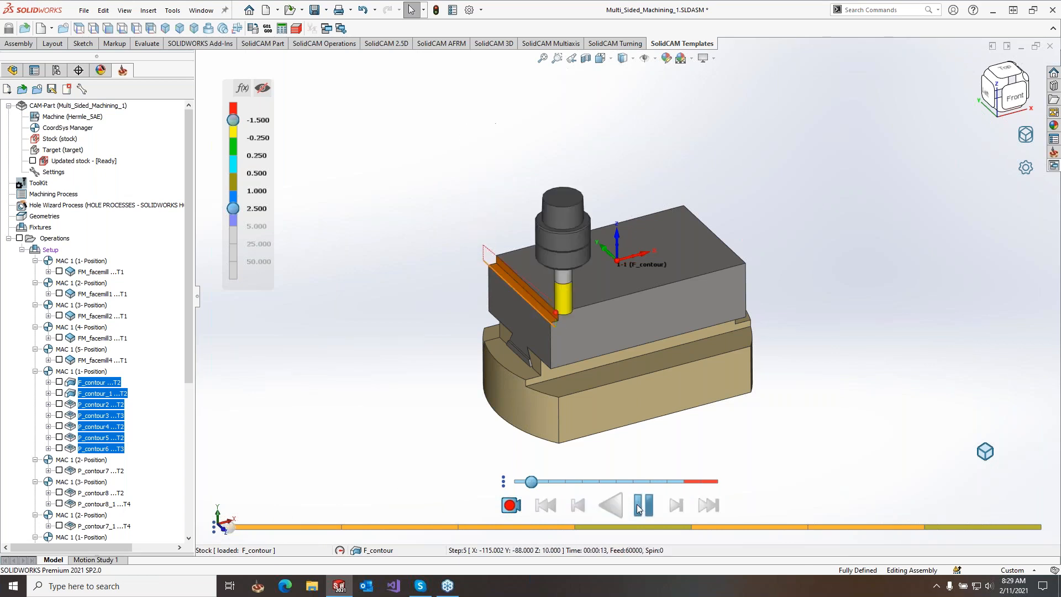
{"action": "left_click", "coordinate": [585, 482]}
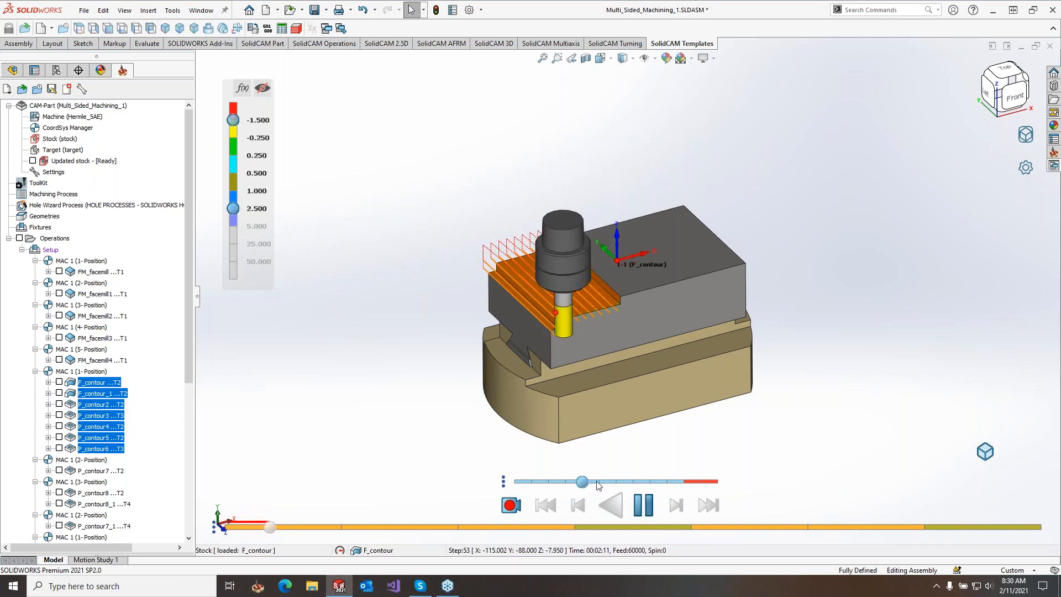
{"action": "left_click", "coordinate": [647, 504]}
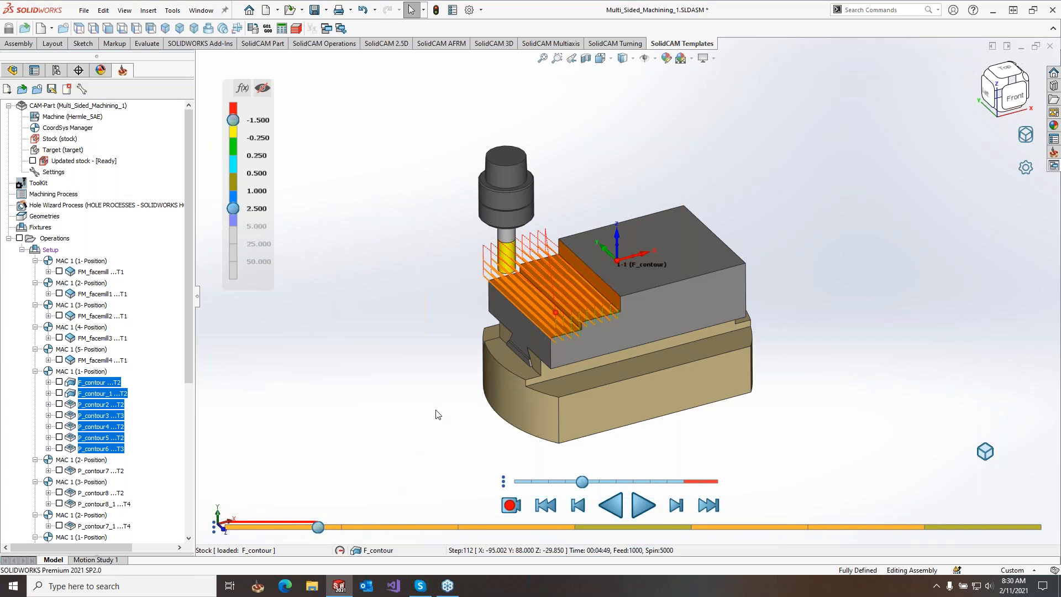
Step: Hide the toolpath display and play the recorded F_contour cut backward to its start
{"action": "scroll", "coordinate": [471, 334], "scroll_direction": "up", "scroll_amount": 2}
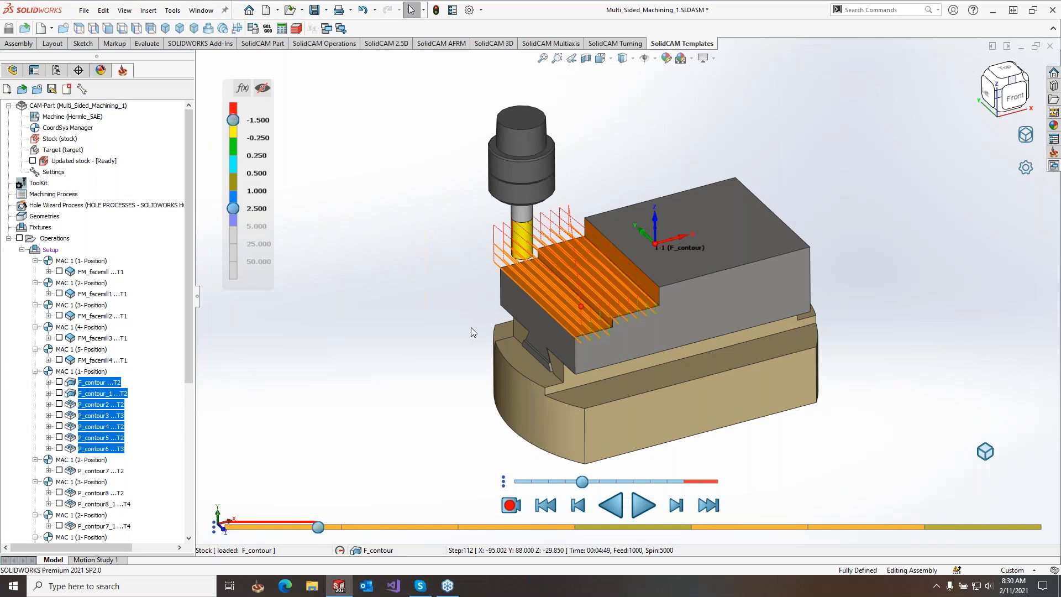
{"action": "key", "text": "t"}
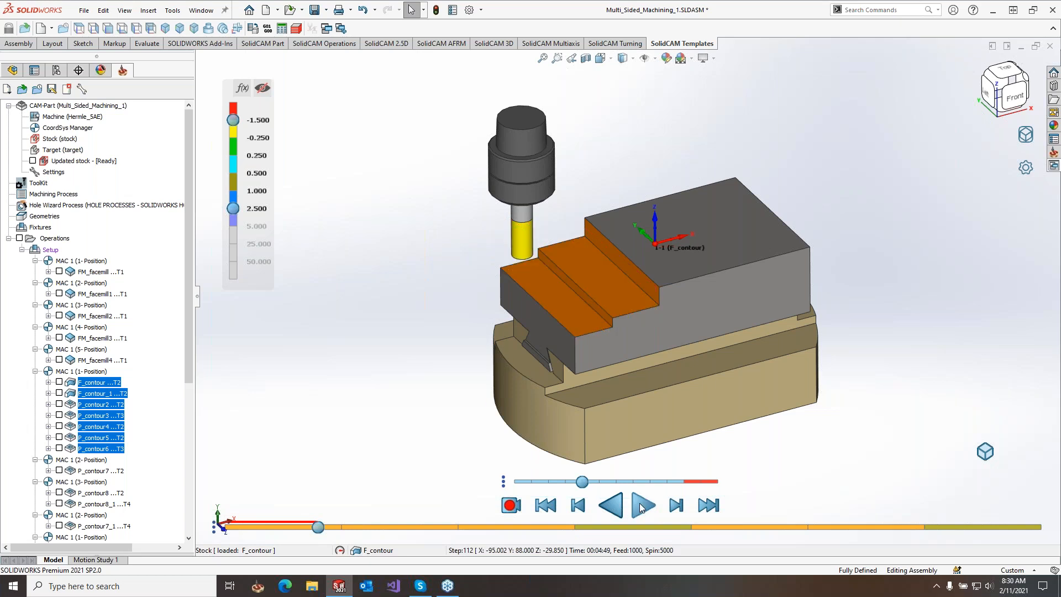
{"action": "left_click", "coordinate": [612, 505]}
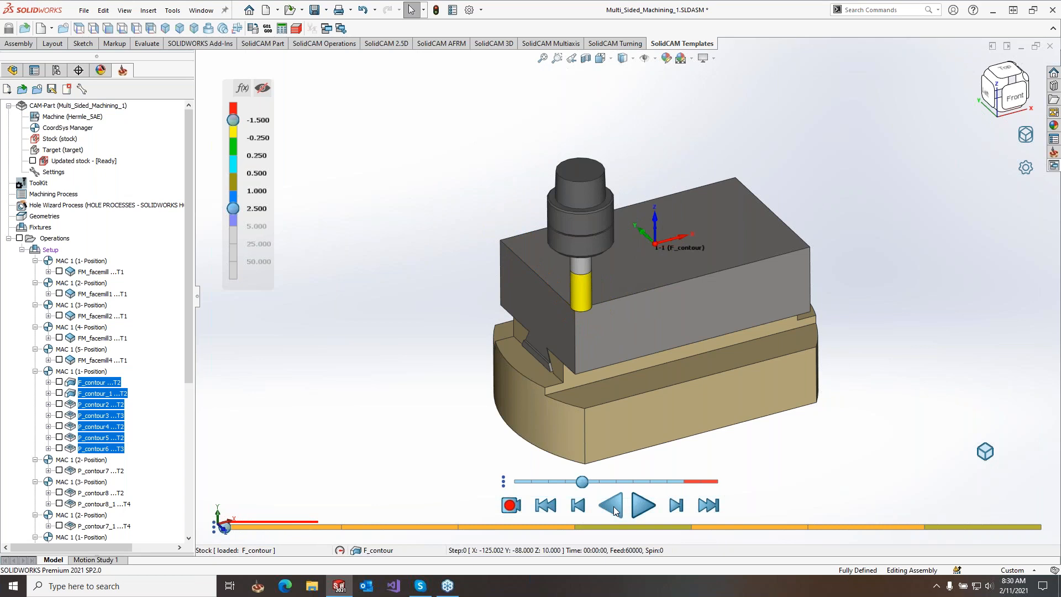
Step: Move the simulation to about step 57 of F_contour and step the recorded cut backward a few moves
{"action": "left_click_drag", "start_coordinate": [229, 532], "coordinate": [274, 532]}
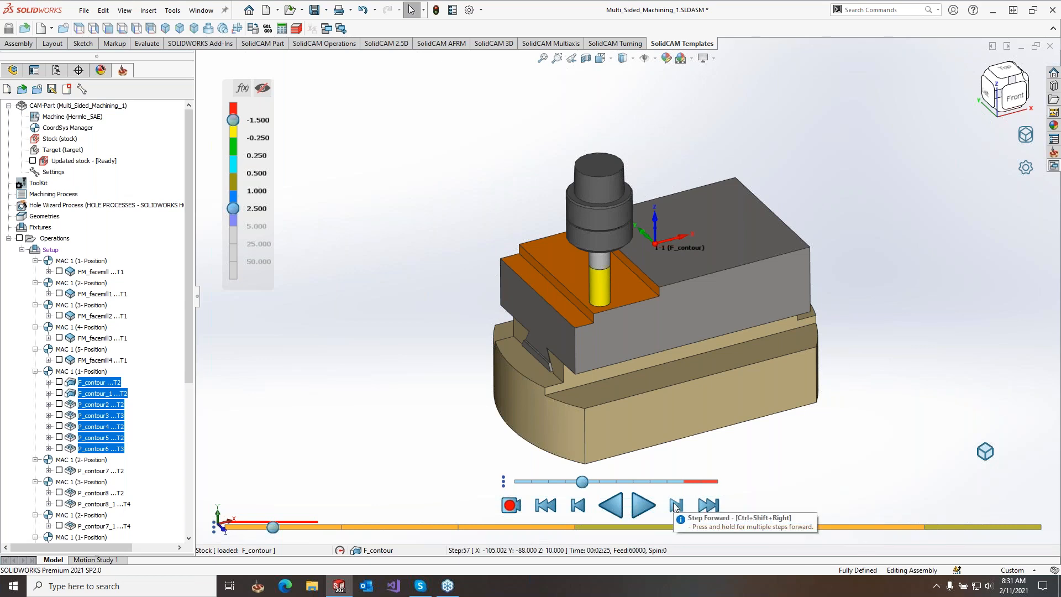
{"action": "left_click", "coordinate": [577, 505]}
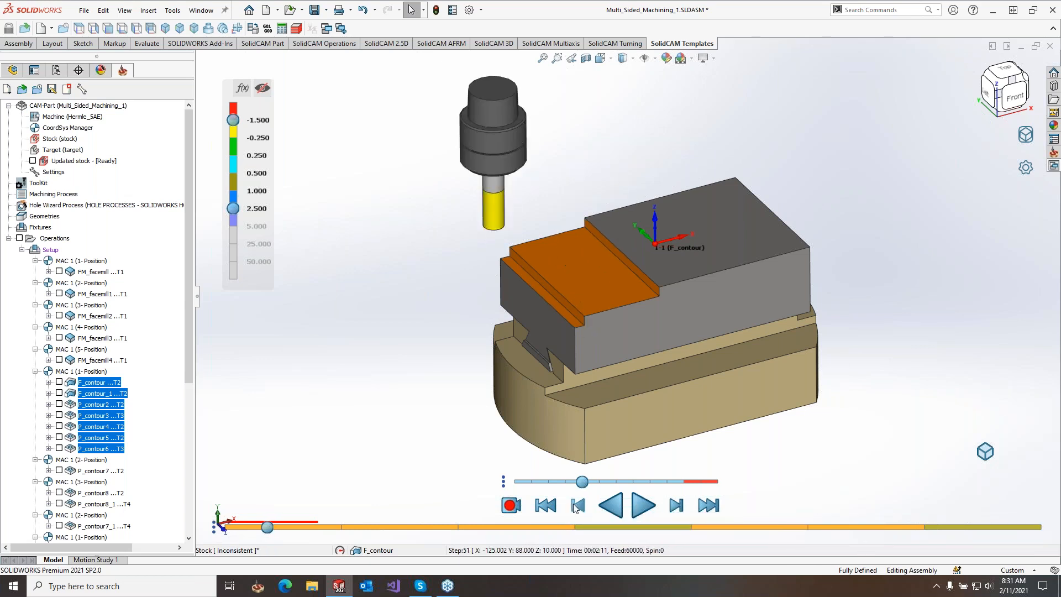
{"action": "left_click", "coordinate": [574, 505]}
{"action": "left_click", "coordinate": [573, 505]}
{"action": "left_click", "coordinate": [574, 505]}
Step: Step the recorded F_contour cut forward through a series of moves and back again by a few
{"action": "left_click", "coordinate": [676, 507]}
{"action": "left_click", "coordinate": [676, 507]}
{"action": "left_click", "coordinate": [676, 508]}
{"action": "left_click", "coordinate": [676, 507]}
{"action": "left_click", "coordinate": [677, 507]}
{"action": "left_click", "coordinate": [677, 507]}
{"action": "left_click", "coordinate": [677, 507]}
{"action": "left_click", "coordinate": [676, 507]}
{"action": "left_click", "coordinate": [677, 507]}
{"action": "left_click", "coordinate": [676, 508]}
{"action": "left_click", "coordinate": [676, 507]}
{"action": "left_click", "coordinate": [677, 508]}
{"action": "left_click", "coordinate": [677, 507]}
{"action": "left_click", "coordinate": [676, 508]}
{"action": "left_click", "coordinate": [676, 508]}
{"action": "left_click", "coordinate": [581, 508]}
{"action": "left_click", "coordinate": [581, 508]}
{"action": "left_click", "coordinate": [581, 508]}
{"action": "left_click", "coordinate": [581, 507]}
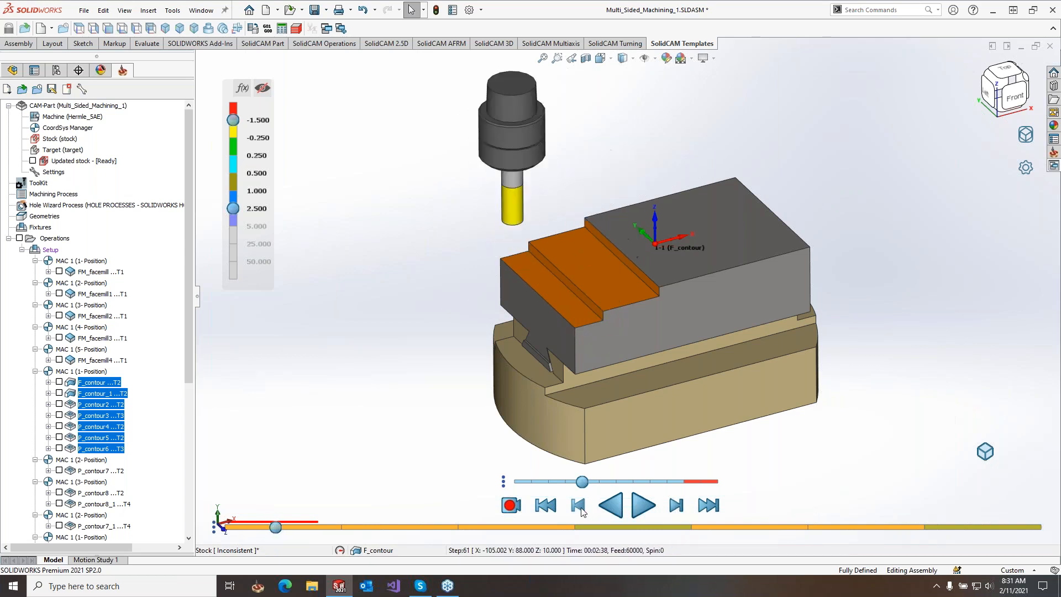
Step: Play the recorded simulation on to P_contour3, pause it, and end the removed-material recording
{"action": "left_click", "coordinate": [639, 506]}
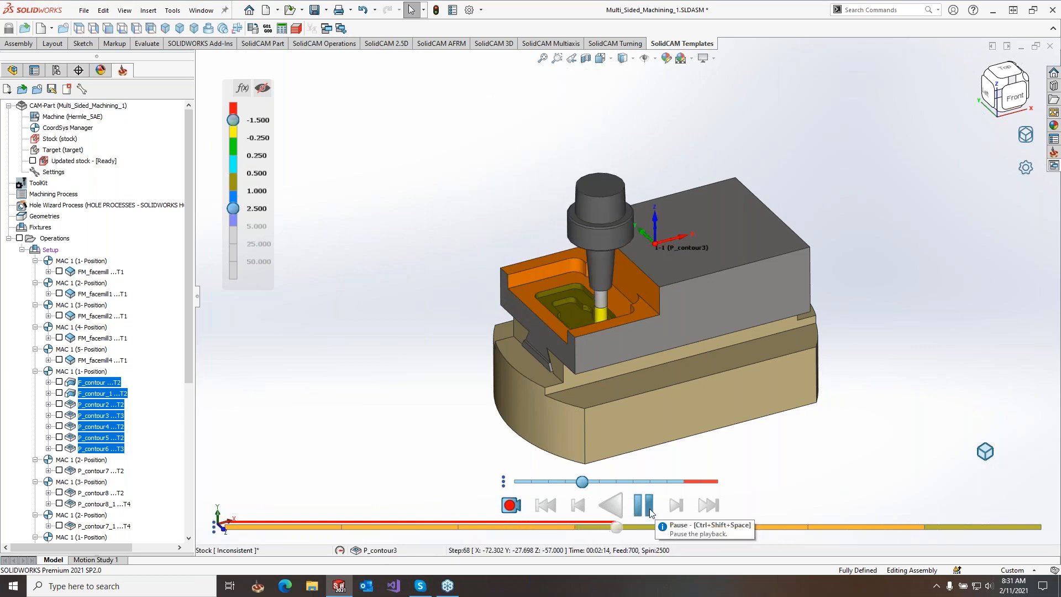
{"action": "left_click", "coordinate": [649, 510]}
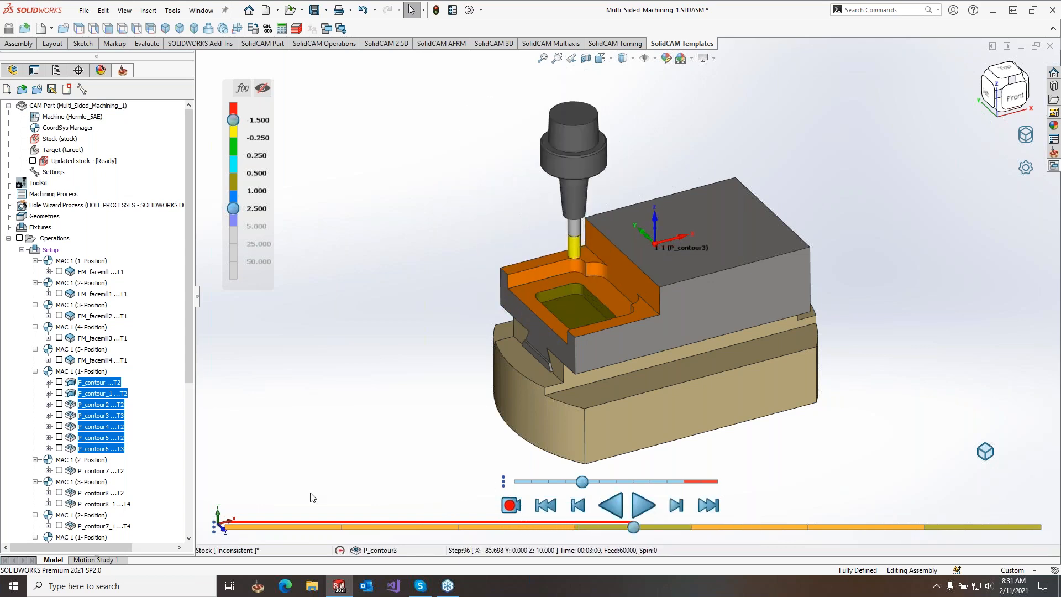
{"action": "left_click", "coordinate": [509, 505]}
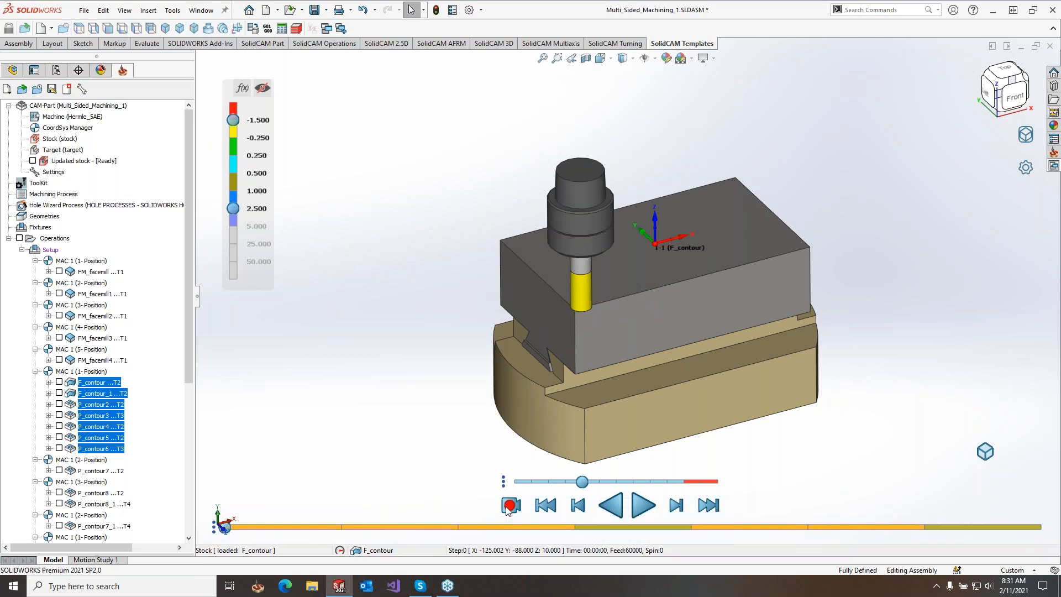
Step: Switch playback to 'Machining Time' mode with Equal playback time off and Rapid Feed Override at 100% (Off)
{"action": "left_click", "coordinate": [503, 482]}
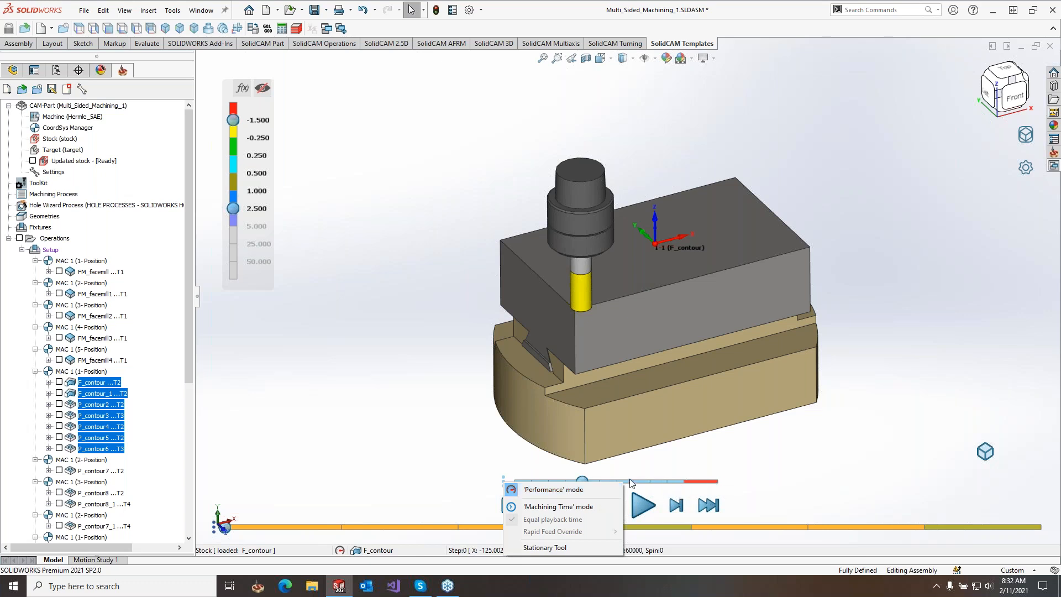
{"action": "left_click", "coordinate": [603, 507]}
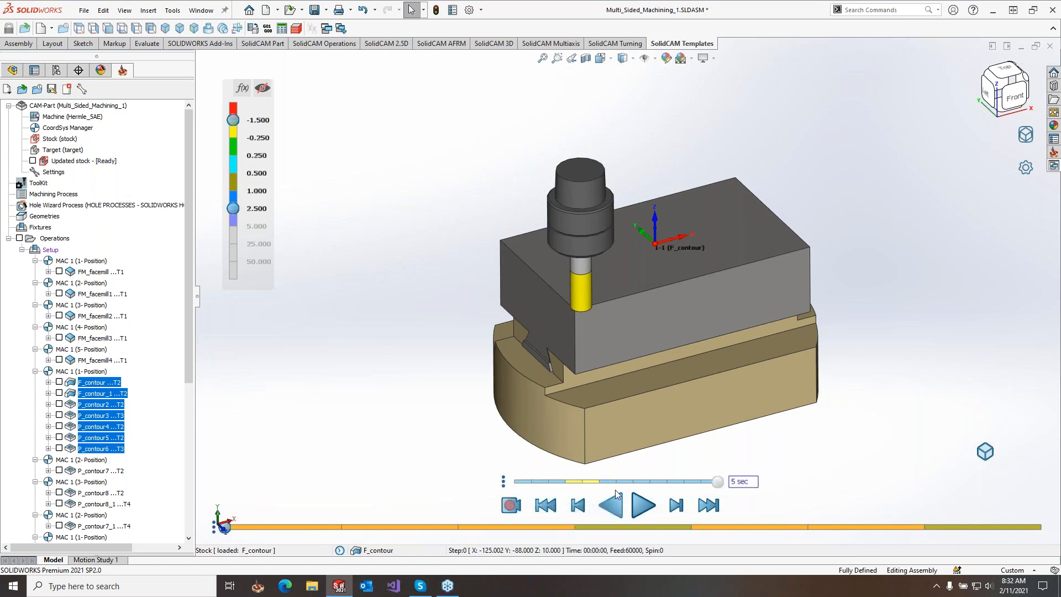
{"action": "left_click", "coordinate": [503, 481]}
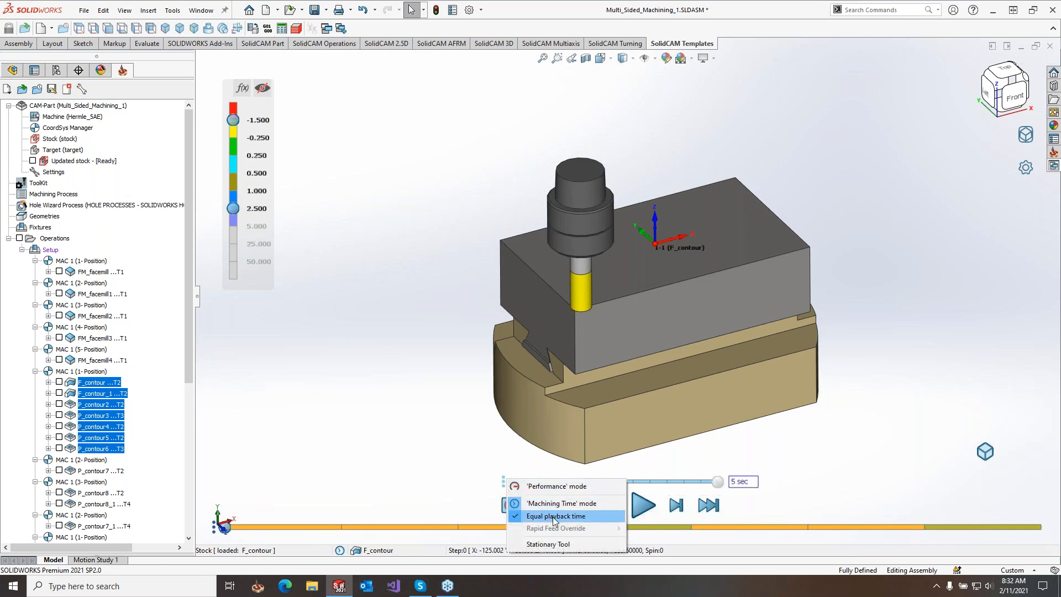
{"action": "left_click", "coordinate": [555, 517]}
{"action": "left_click", "coordinate": [503, 480]}
{"action": "mouse_move", "coordinate": [552, 532]}
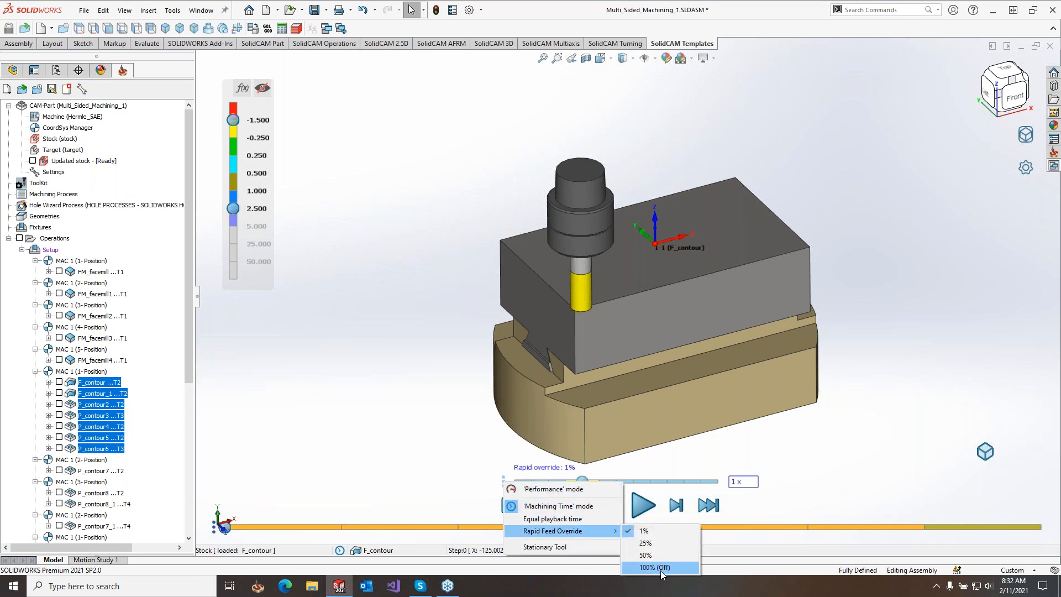
{"action": "left_click", "coordinate": [661, 570]}
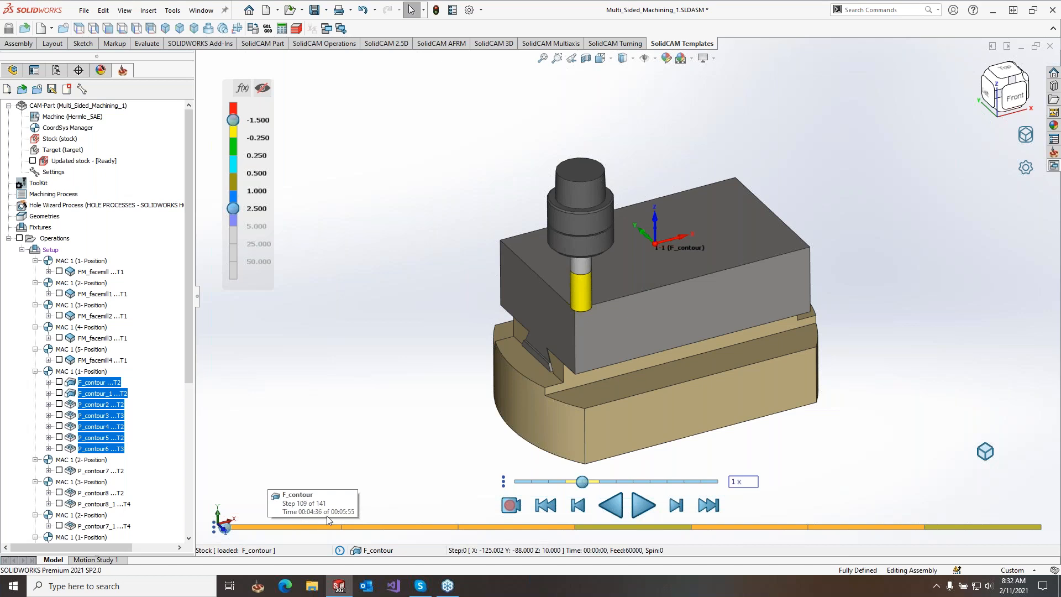
Step: Play the operations in machining time at 1x, raise the speed to 32x, and lower it to 0.25x during F_contour_1
{"action": "left_click", "coordinate": [637, 510]}
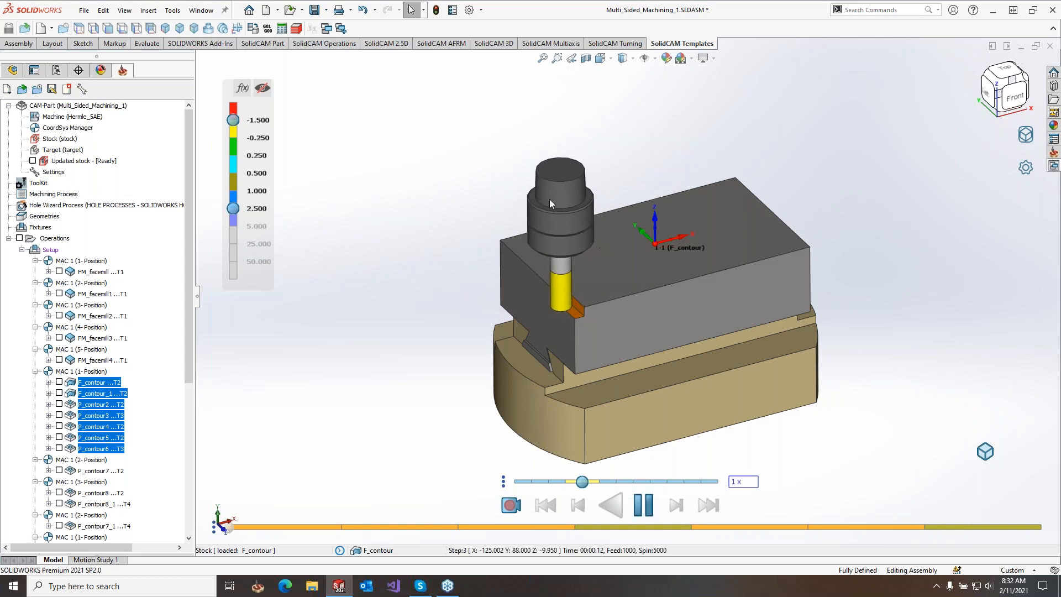
{"action": "mouse_move", "coordinate": [295, 526]}
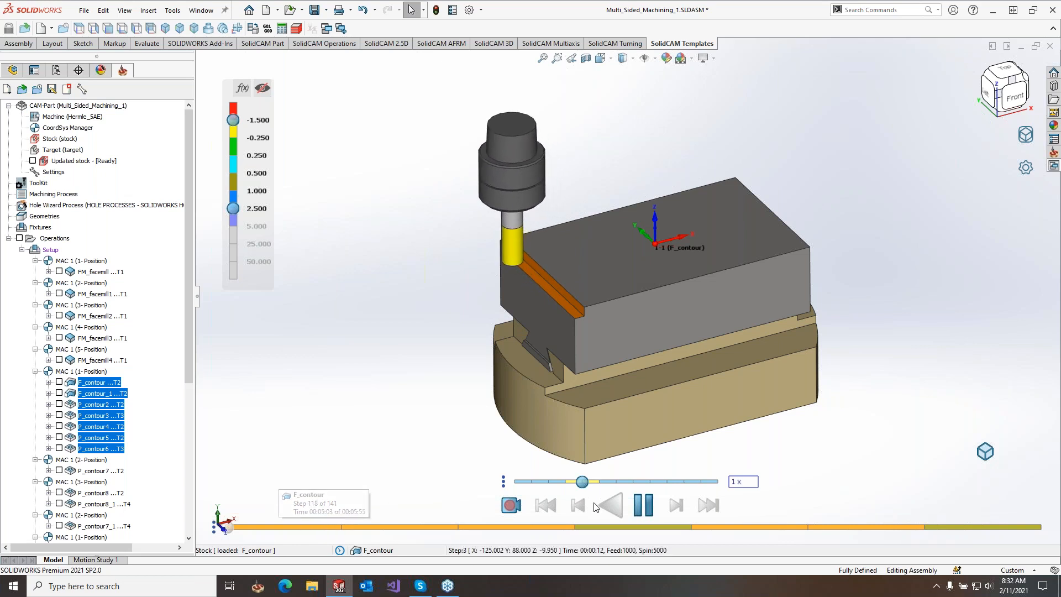
{"action": "left_click", "coordinate": [653, 481]}
{"action": "left_click", "coordinate": [673, 483]}
{"action": "left_click", "coordinate": [701, 482]}
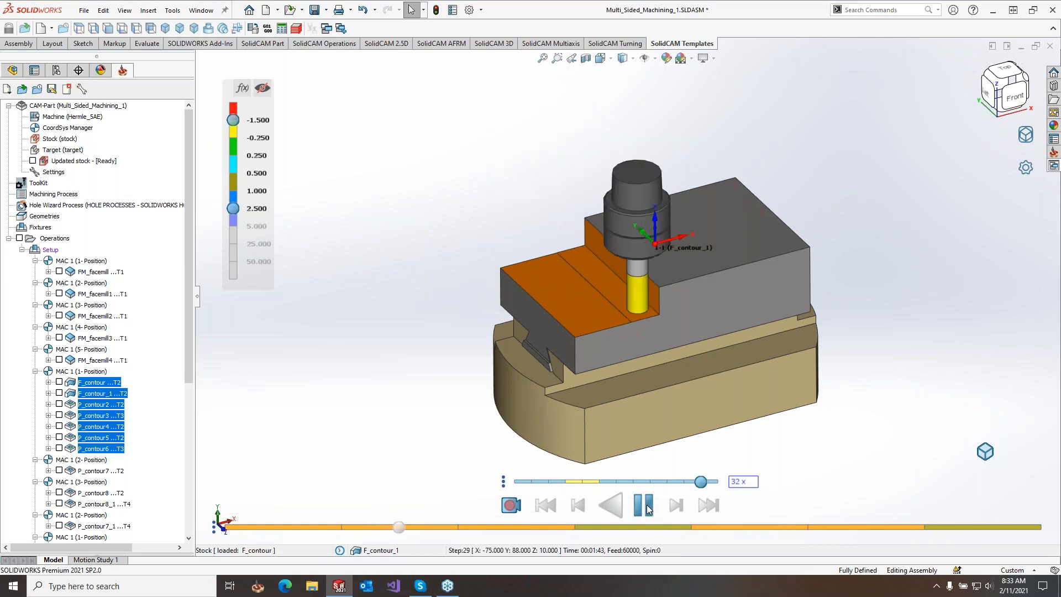
{"action": "left_click_drag", "start_coordinate": [701, 482], "coordinate": [532, 482]}
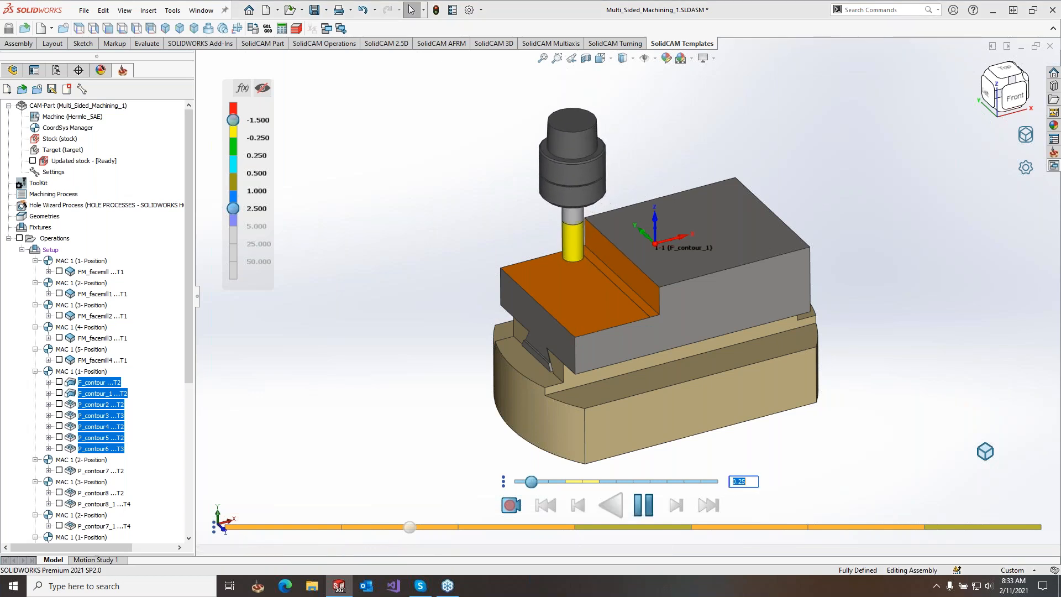
Step: Set the playback speed factor to 100 and pause the simulation in P_contour3
{"action": "type", "text": "100"}
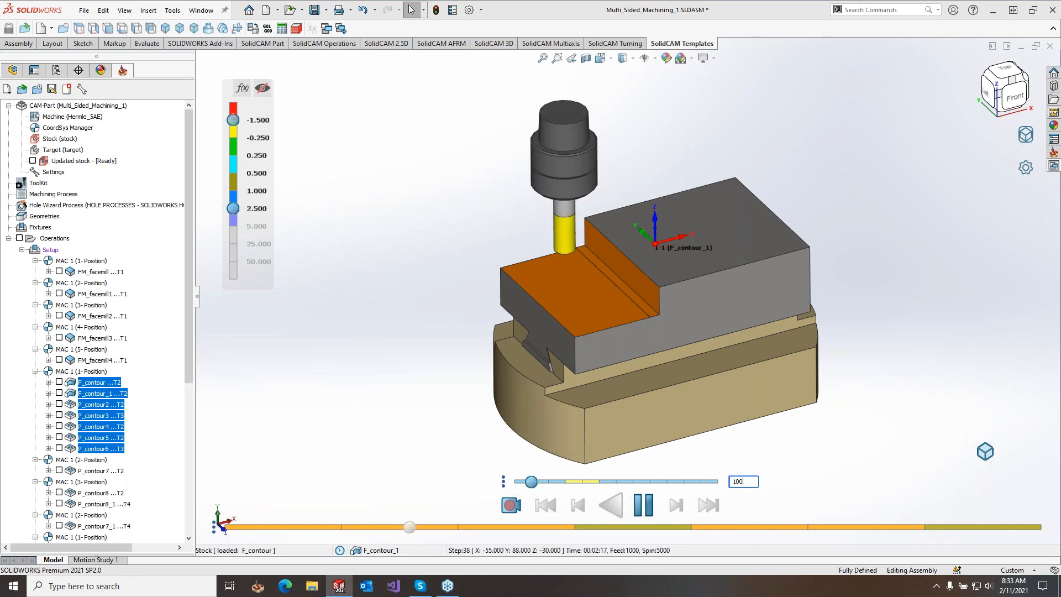
{"action": "key", "text": "Return"}
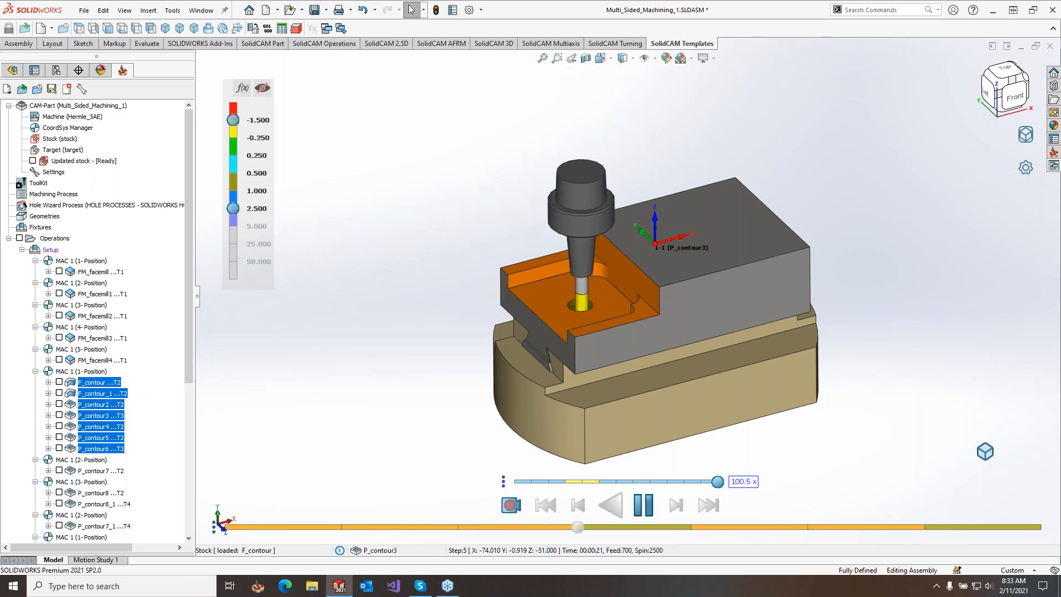
{"action": "left_click", "coordinate": [644, 505]}
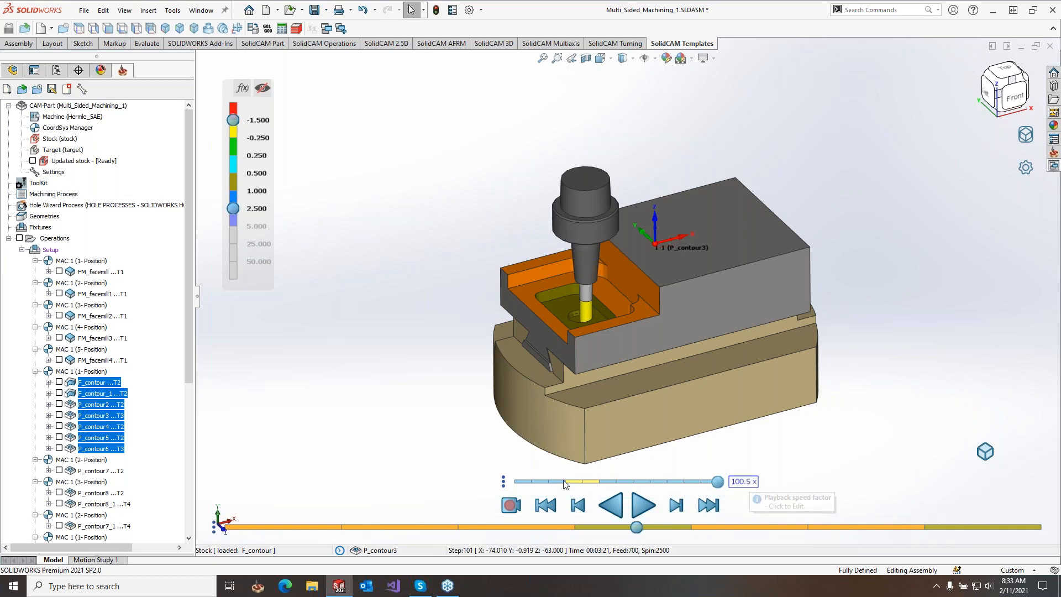
Step: Set the Rapid Feed Override to 1% and restore it to 100% (Off)
{"action": "left_click", "coordinate": [502, 482]}
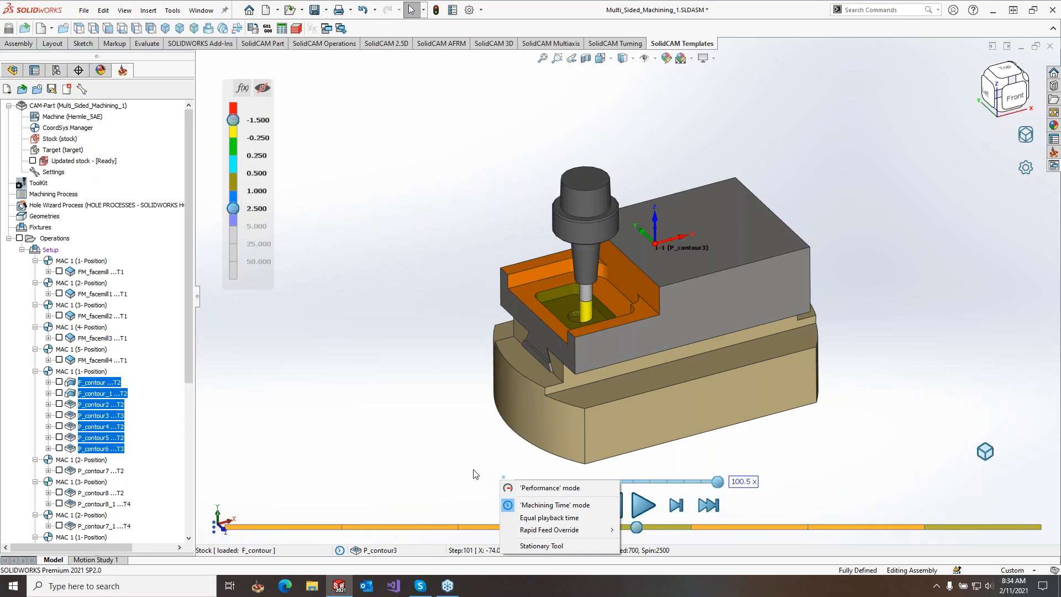
{"action": "mouse_move", "coordinate": [553, 530]}
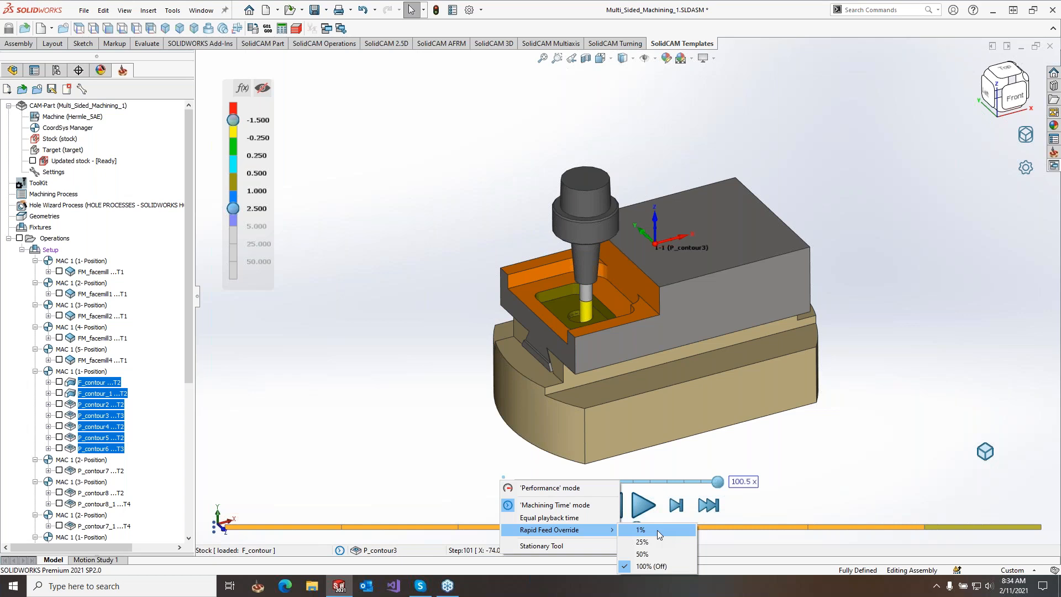
{"action": "left_click", "coordinate": [657, 530]}
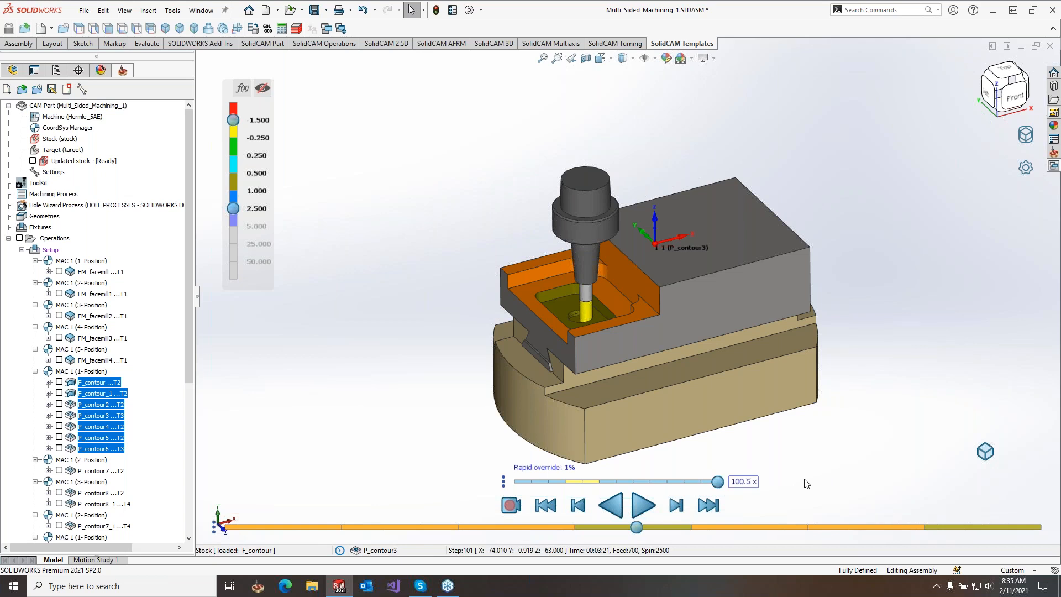
{"action": "left_click", "coordinate": [503, 479]}
{"action": "mouse_move", "coordinate": [580, 524]}
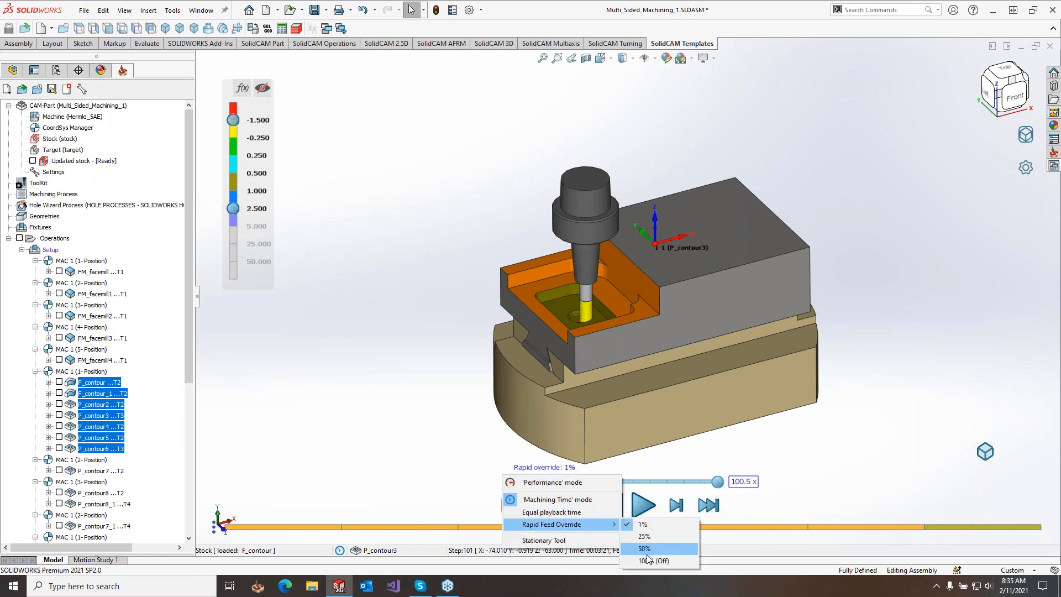
{"action": "left_click", "coordinate": [647, 560]}
Step: Enable Equal playback time and return the simulation to the start of F_contour
{"action": "left_click", "coordinate": [503, 478]}
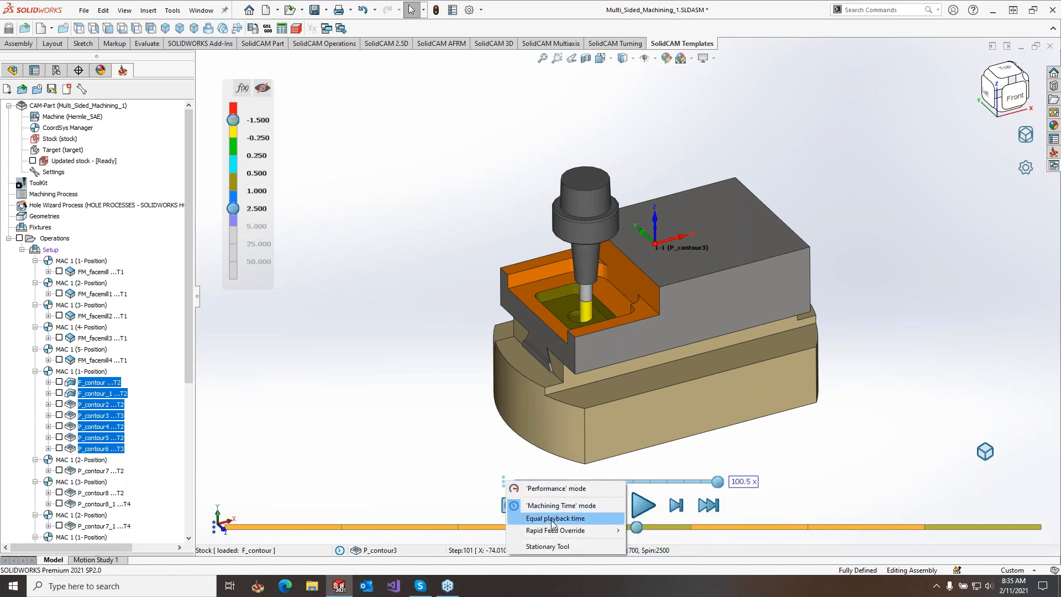
{"action": "left_click", "coordinate": [605, 519]}
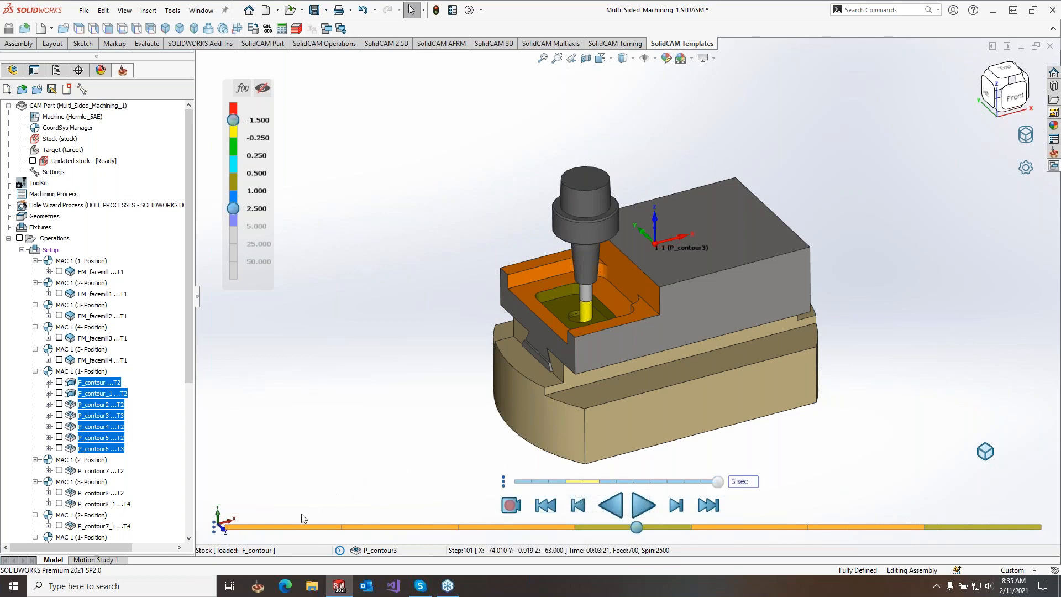
{"action": "left_click", "coordinate": [271, 525]}
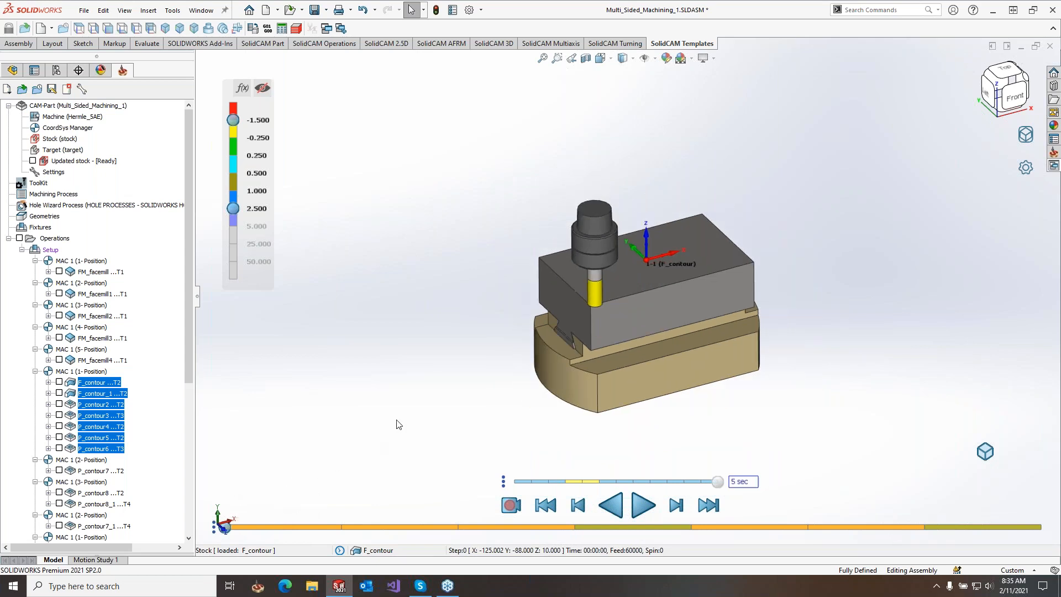
{"action": "left_click", "coordinate": [744, 482]}
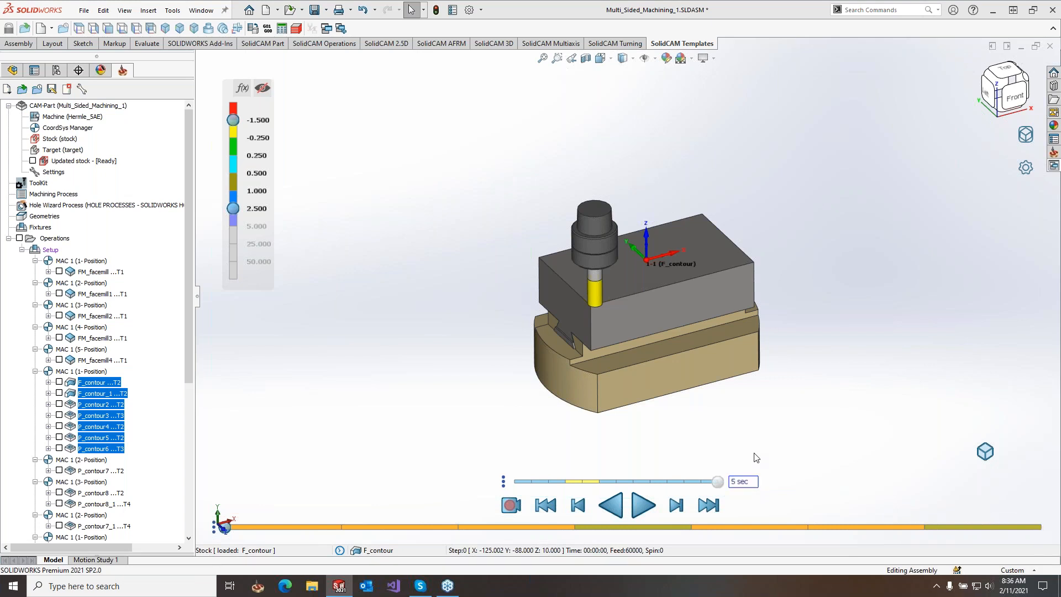
Step: Play the operations at 5 seconds each from F_contour through P_contour6, and review the operation list and playback mode options
{"action": "left_click", "coordinate": [645, 507]}
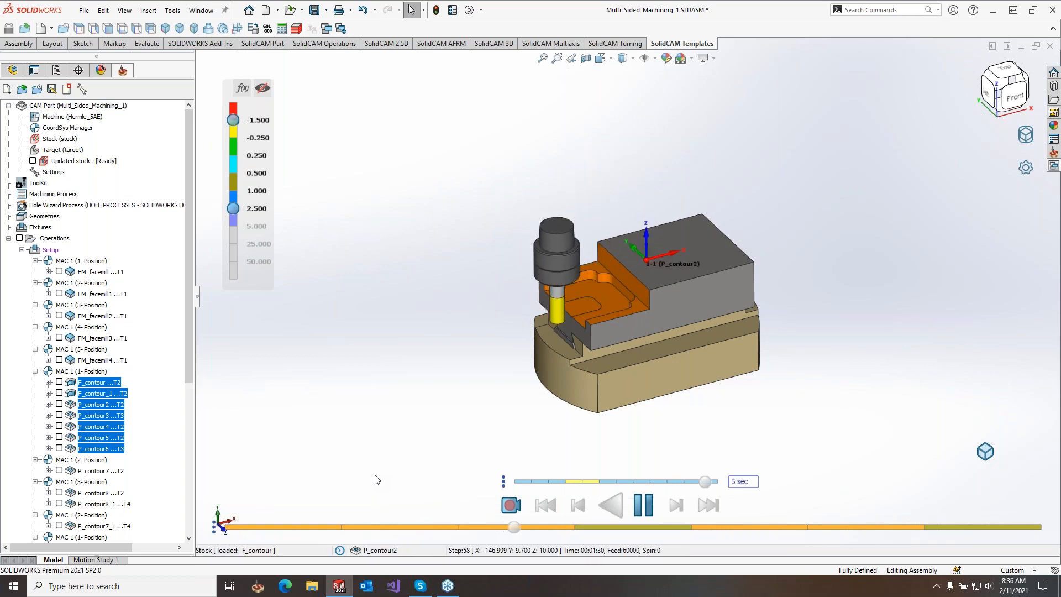
{"action": "scroll", "coordinate": [123, 369], "scroll_direction": "down", "scroll_amount": 7}
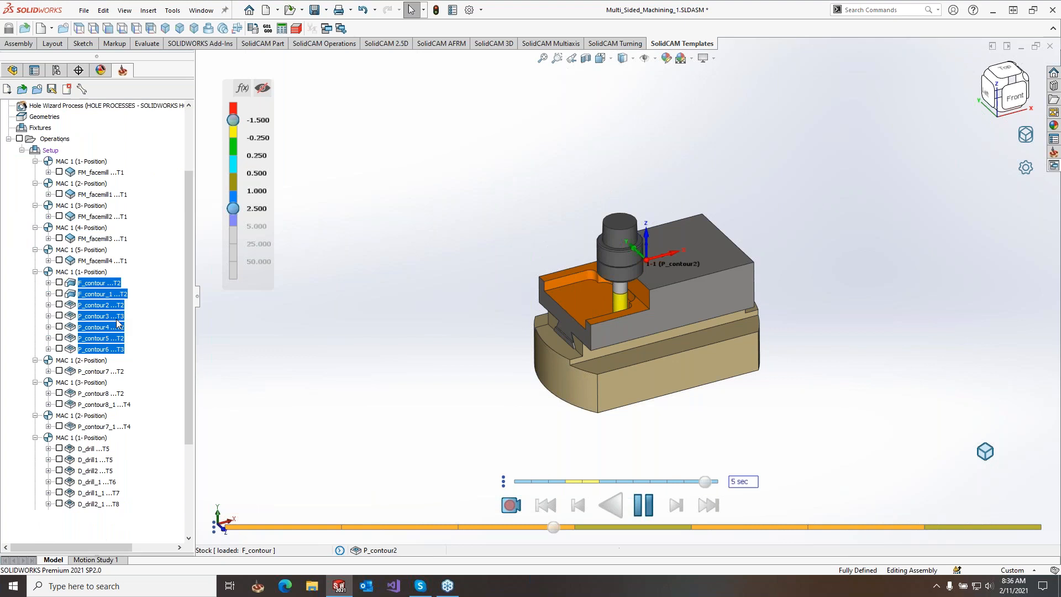
{"action": "scroll", "coordinate": [132, 485], "scroll_direction": "down", "scroll_amount": 1}
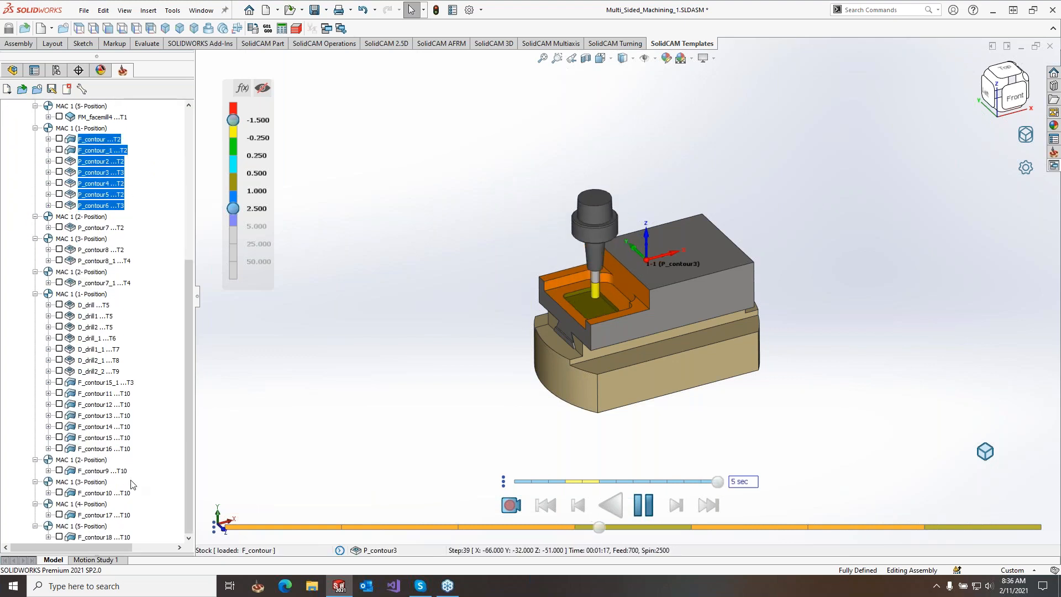
{"action": "scroll", "coordinate": [133, 485], "scroll_direction": "up", "scroll_amount": 8}
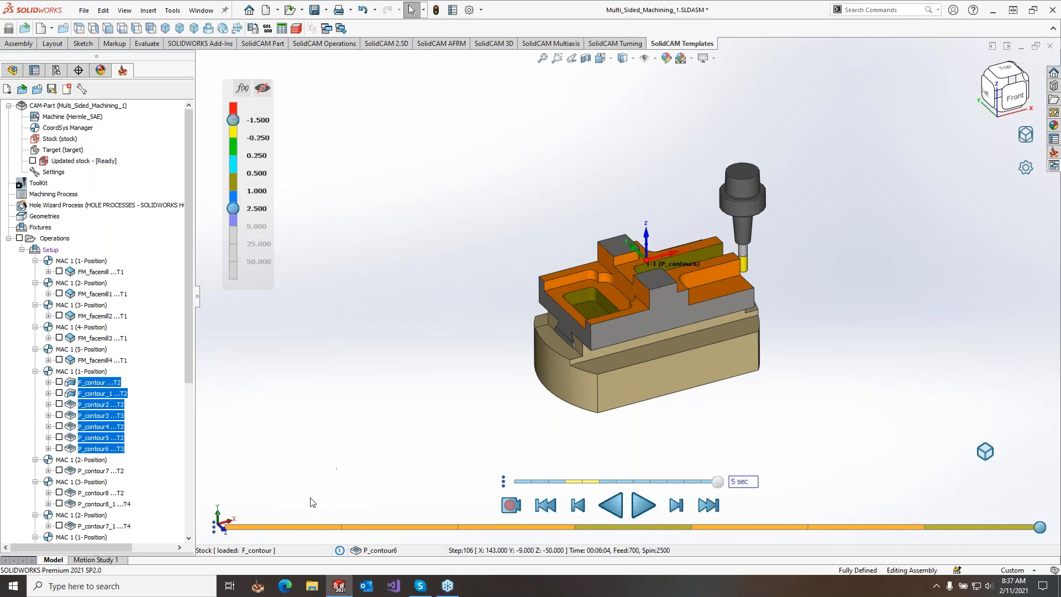
{"action": "left_click", "coordinate": [504, 479]}
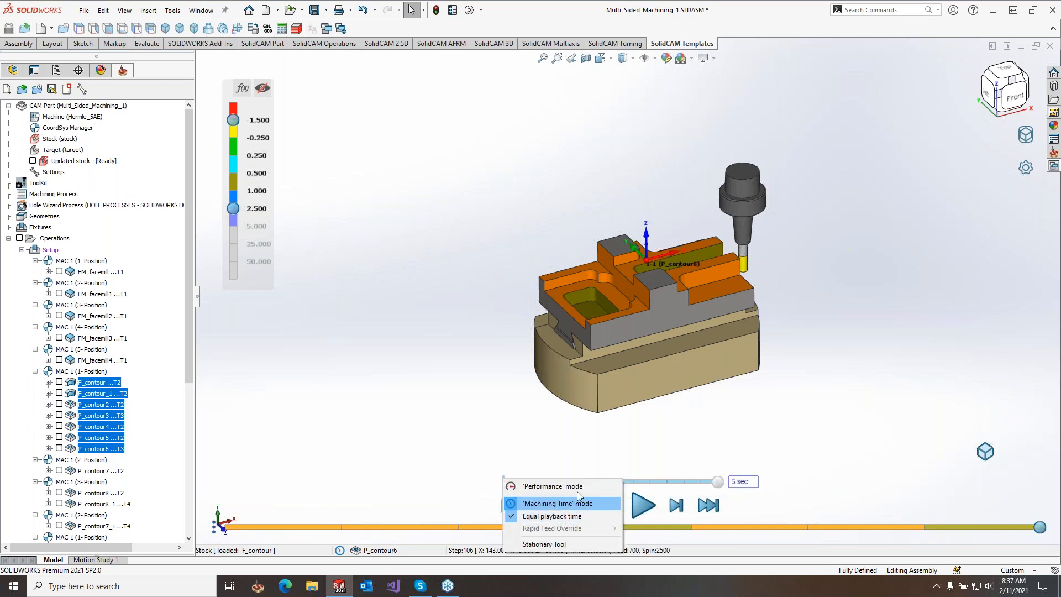
{"action": "left_click", "coordinate": [591, 452]}
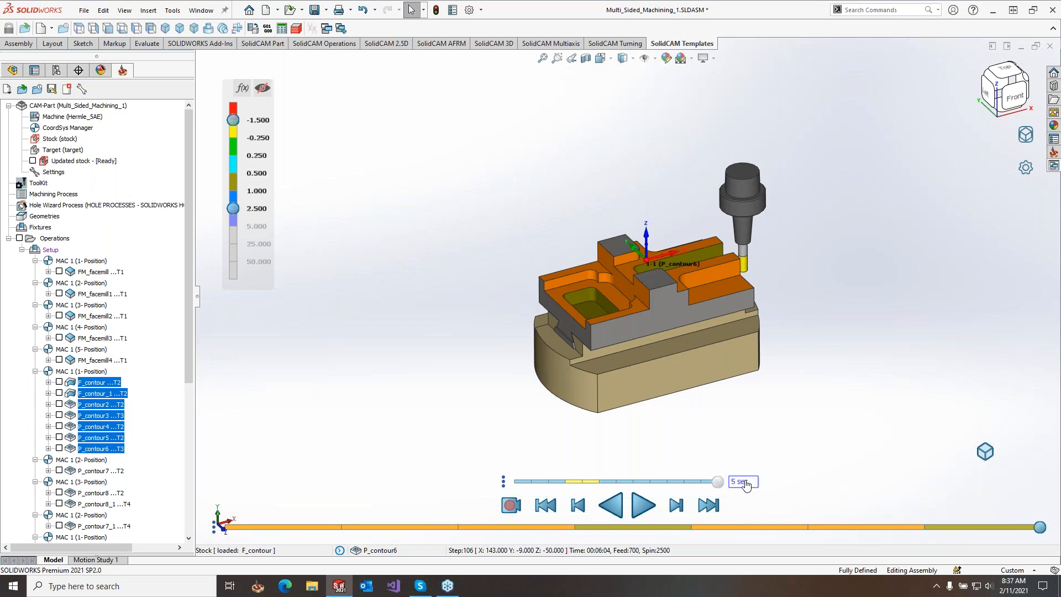
Step: Load the drilling operations from D_drill through D_drill2_2 in the SolidCAM Simulator
{"action": "left_click", "coordinate": [735, 486]}
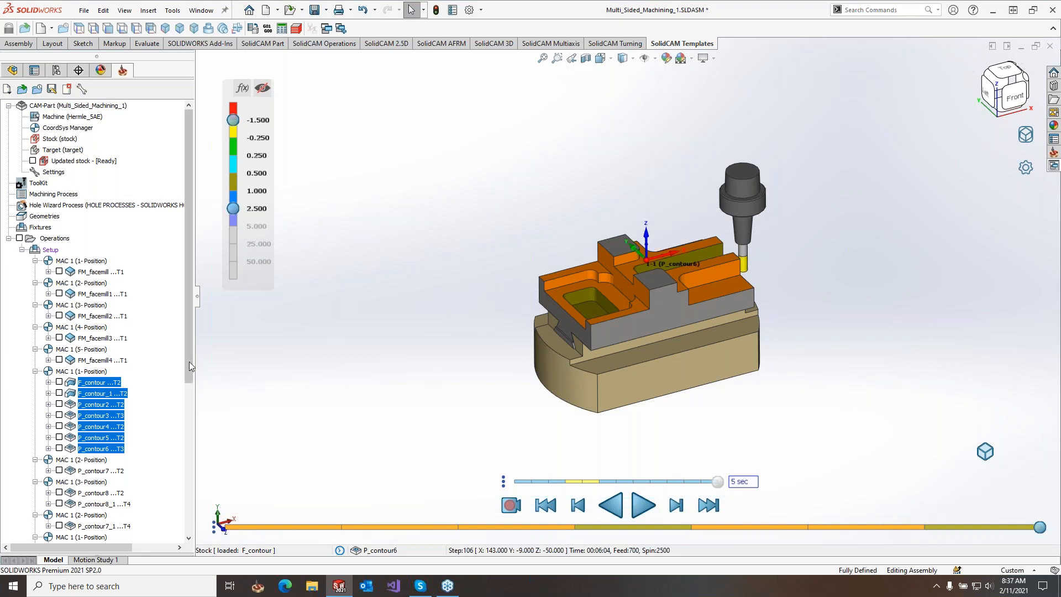
{"action": "scroll", "coordinate": [93, 307], "scroll_direction": "down", "scroll_amount": 7}
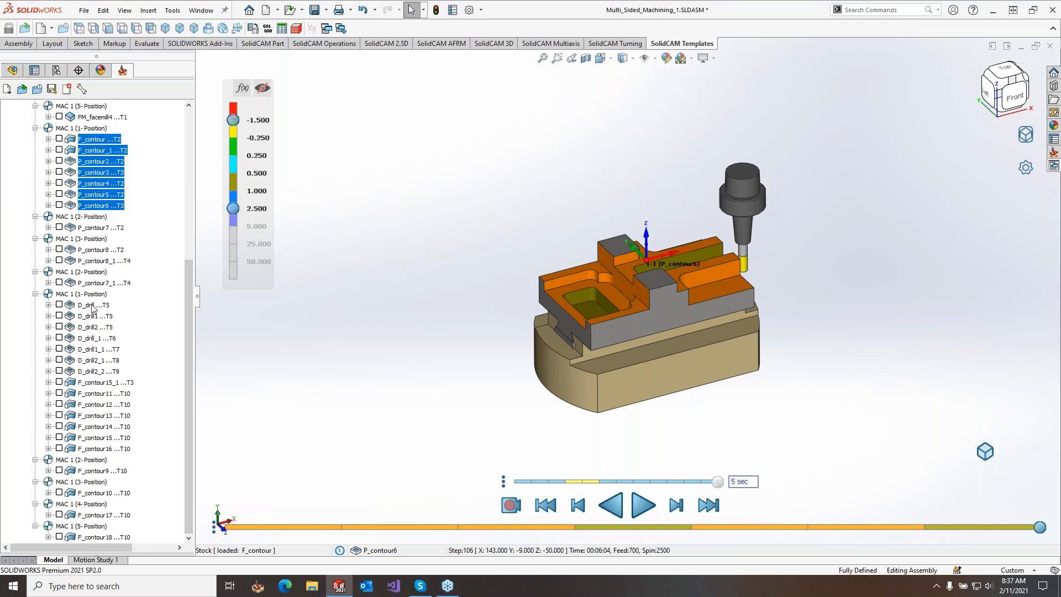
{"action": "left_click", "coordinate": [91, 305]}
{"action": "left_click", "coordinate": [105, 371], "text": "shift"}
{"action": "right_click", "coordinate": [105, 371]}
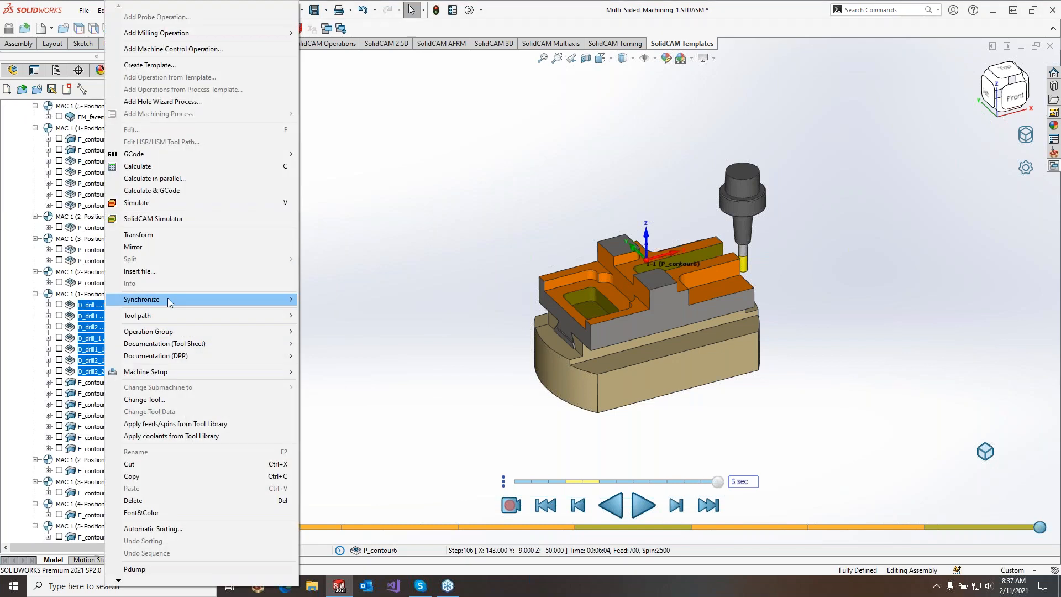
{"action": "left_click", "coordinate": [165, 219]}
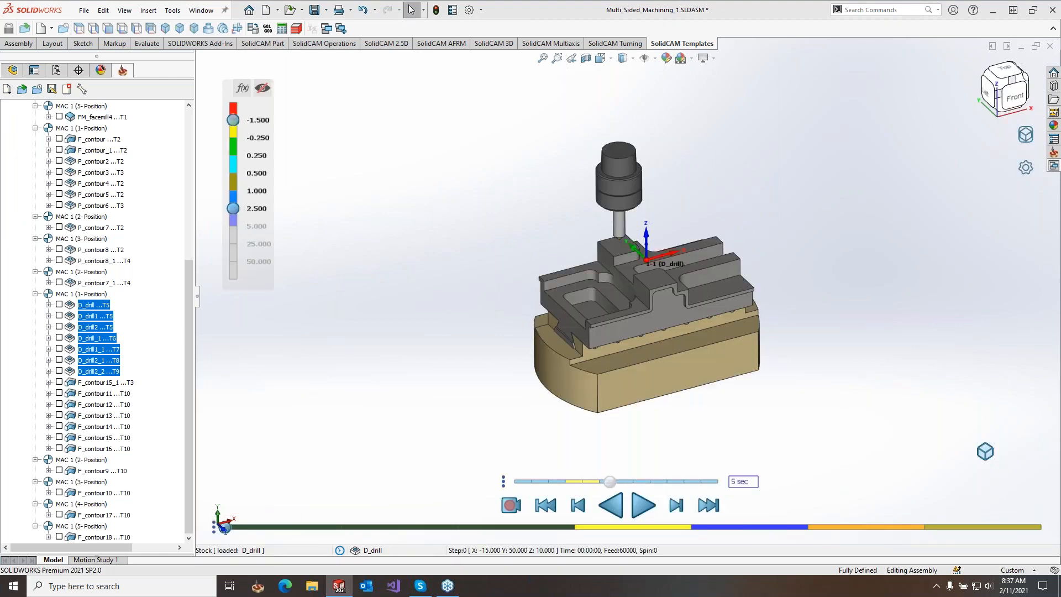
Step: Set the playback time to 2 sec and play the simulation of the drilling operations
{"action": "left_click", "coordinate": [741, 482]}
{"action": "type", "text": "2"}
{"action": "key", "text": "Return"}
{"action": "scroll", "coordinate": [712, 300], "scroll_direction": "down", "scroll_amount": 2}
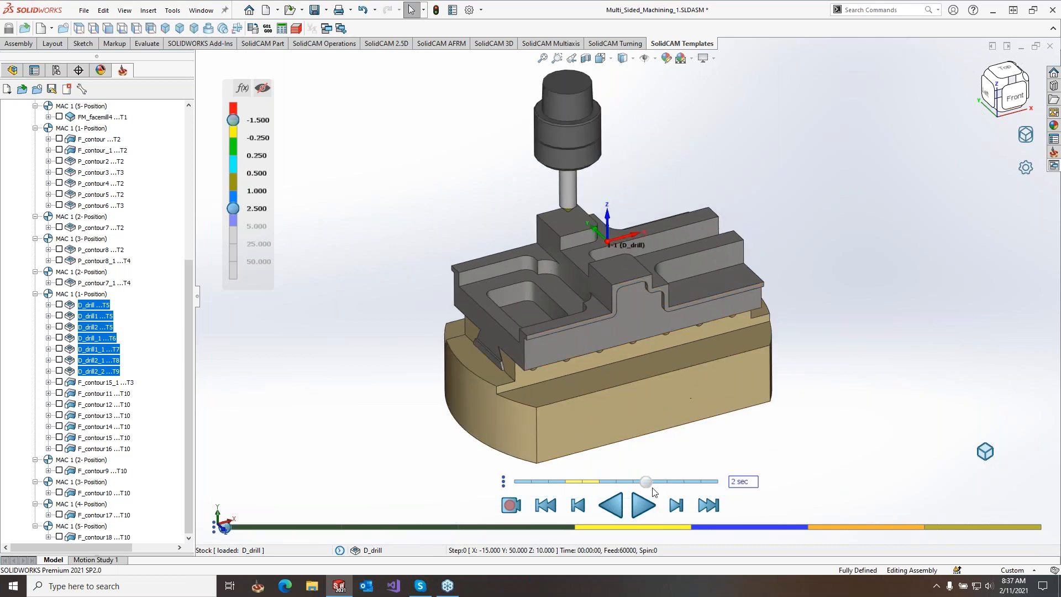
{"action": "left_click", "coordinate": [642, 503]}
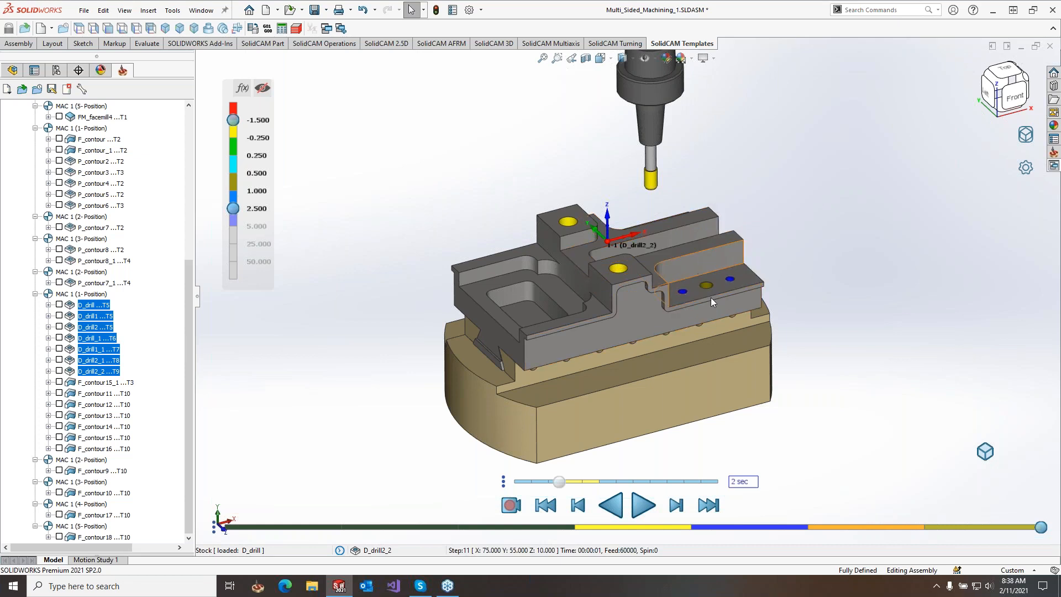
Step: Enable the Stationary Tool playback option and orbit around the drilled part to view it
{"action": "left_click", "coordinate": [503, 481]}
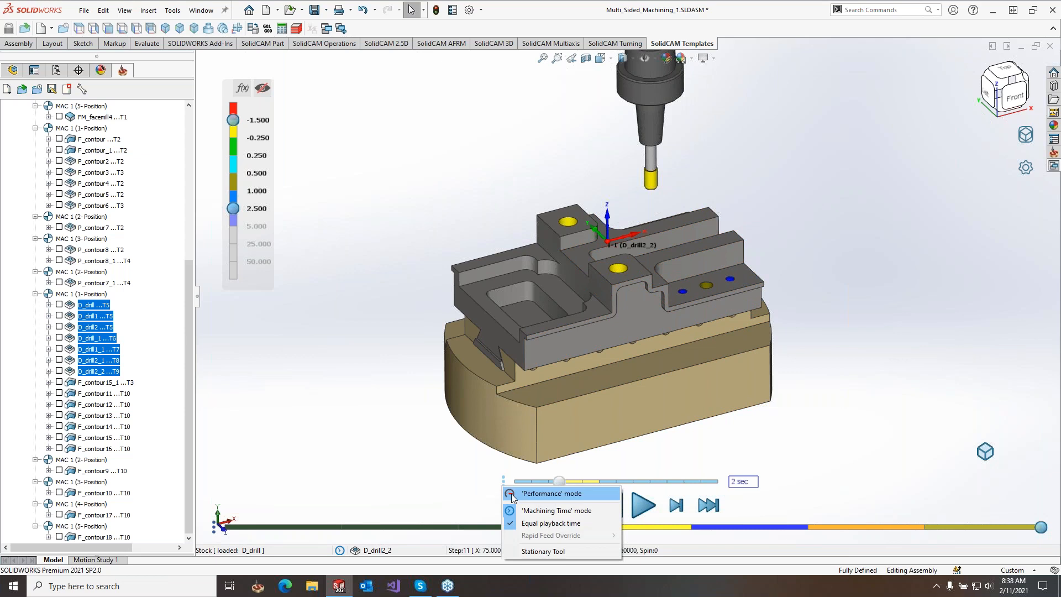
{"action": "left_click", "coordinate": [563, 551]}
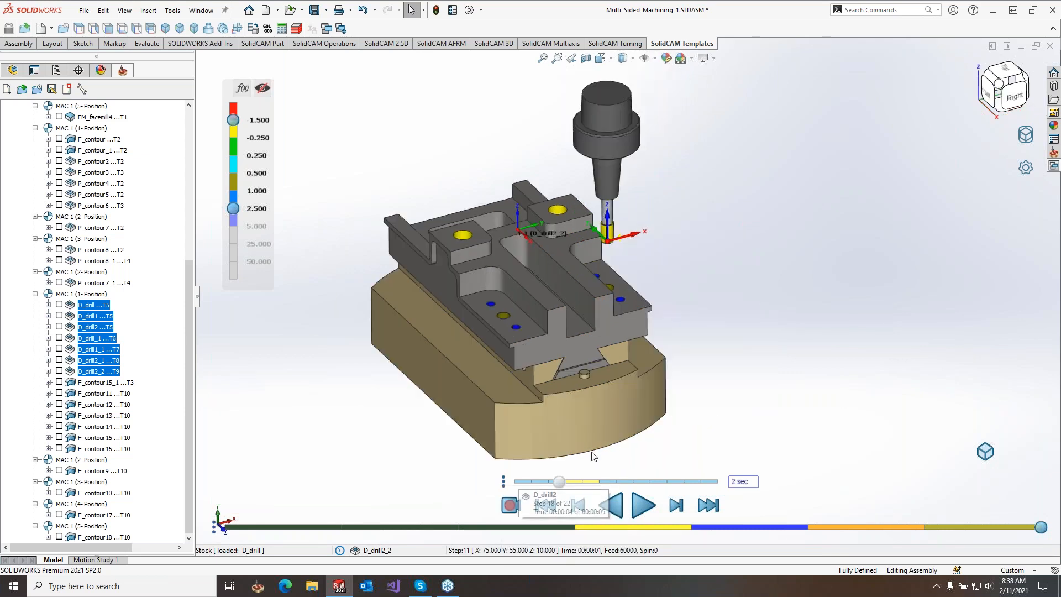
{"action": "middle_click_drag", "start_coordinate": [604, 376], "coordinate": [658, 357]}
Step: Show the simulation in a flyout window and play the drilling operations there
{"action": "left_click", "coordinate": [1027, 139]}
{"action": "left_click", "coordinate": [1012, 143]}
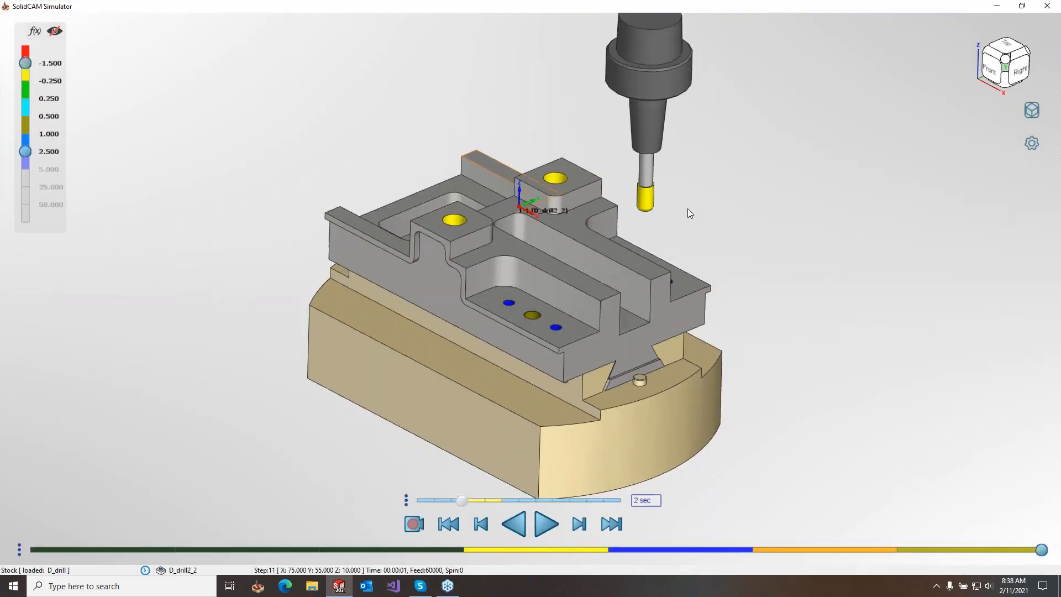
{"action": "left_click", "coordinate": [545, 523]}
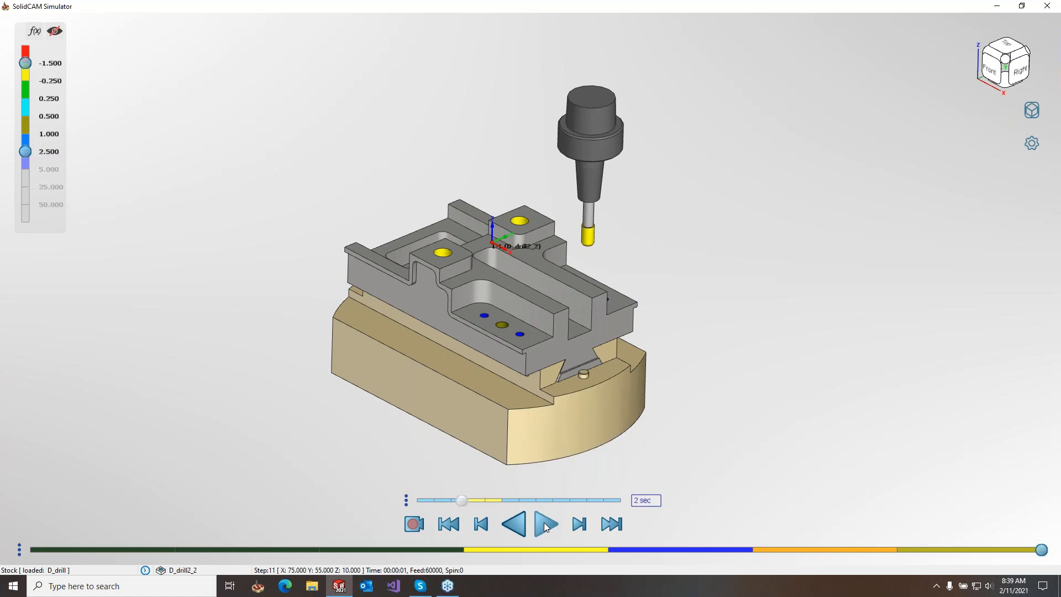
Step: Examine the drilled part, fixture and tool from several distances and angles while checking the Stationary Tool playback option
{"action": "scroll", "coordinate": [702, 282], "scroll_direction": "down", "scroll_amount": 8}
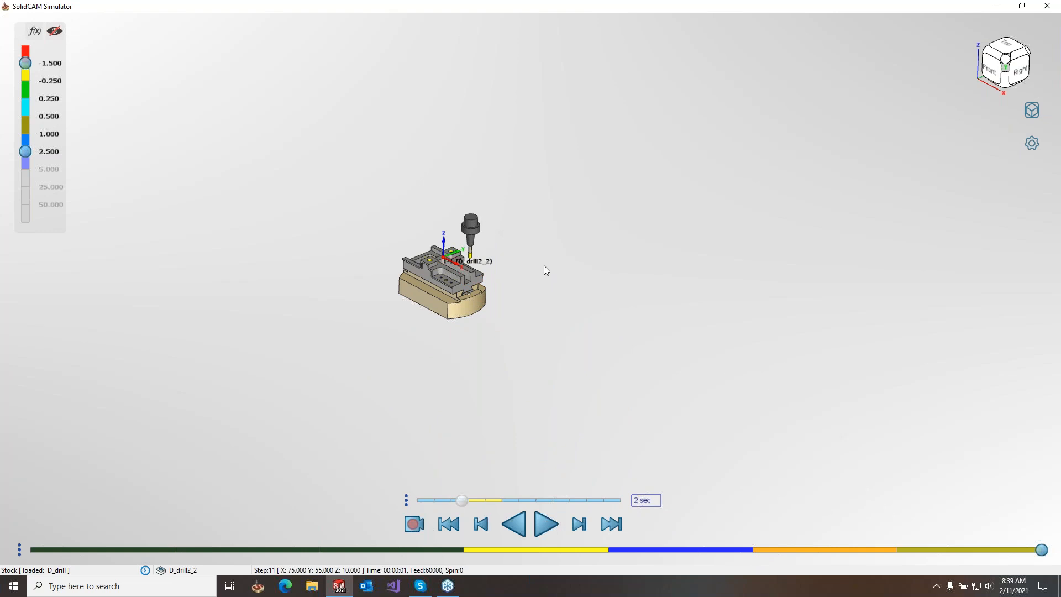
{"action": "scroll", "coordinate": [544, 265], "scroll_direction": "down", "scroll_amount": 4}
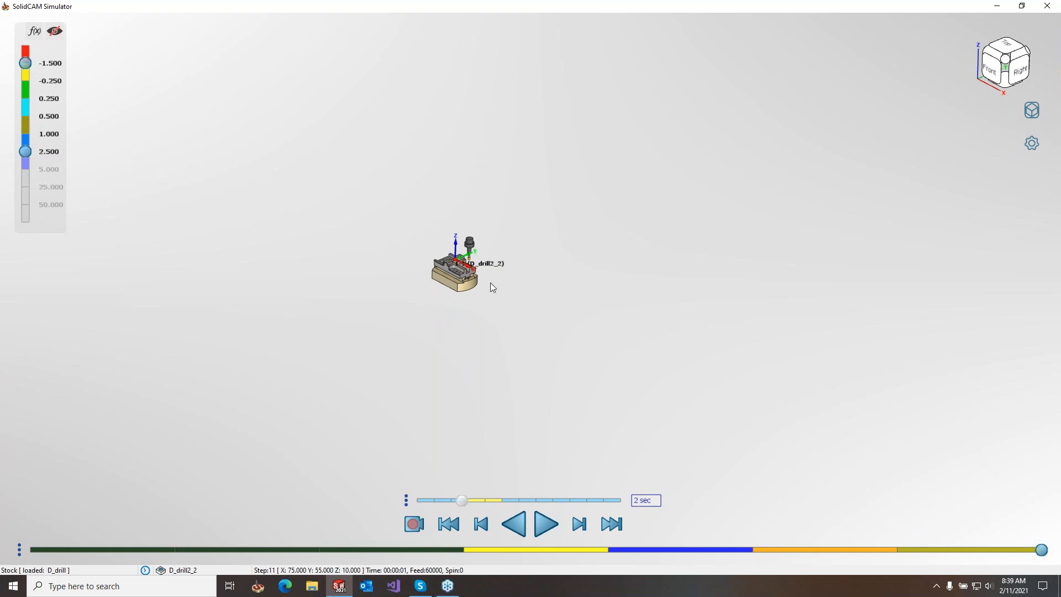
{"action": "scroll", "coordinate": [492, 287], "scroll_direction": "up", "scroll_amount": 8}
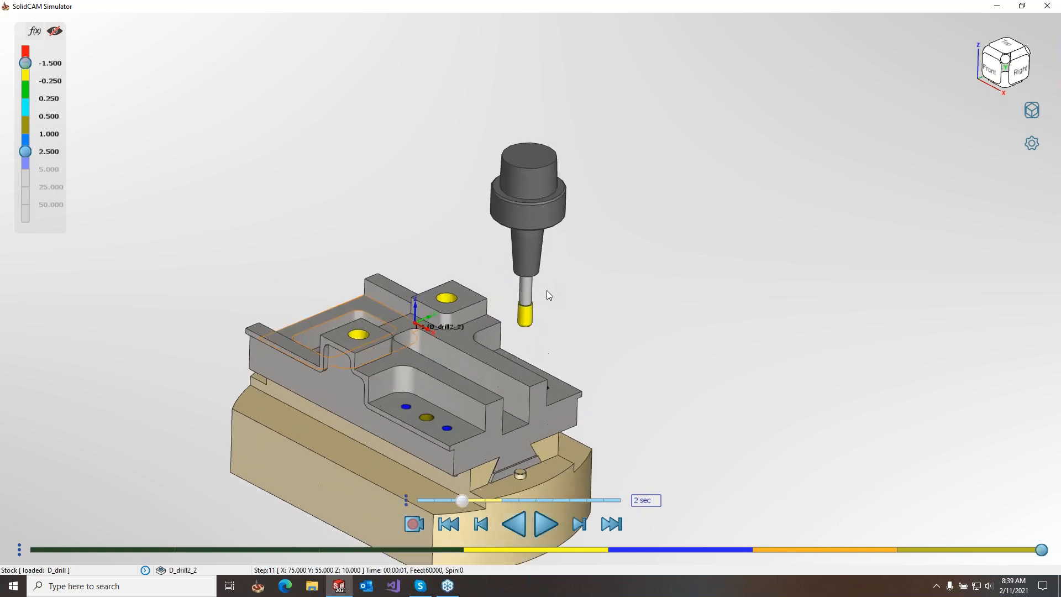
{"action": "scroll", "coordinate": [544, 290], "scroll_direction": "up", "scroll_amount": 5}
{"action": "left_click", "coordinate": [407, 501]}
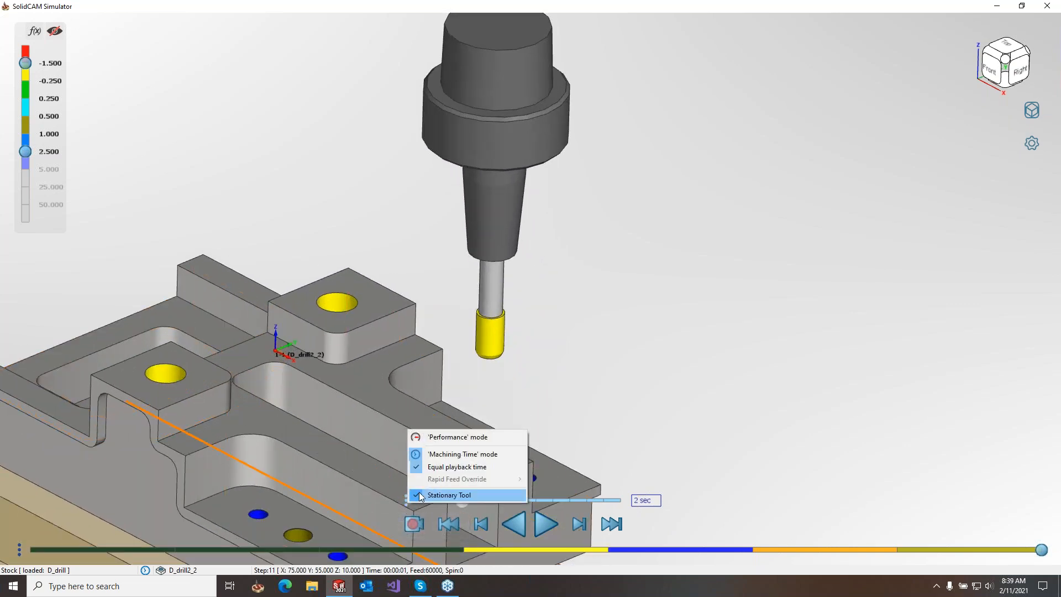
{"action": "left_click", "coordinate": [436, 496]}
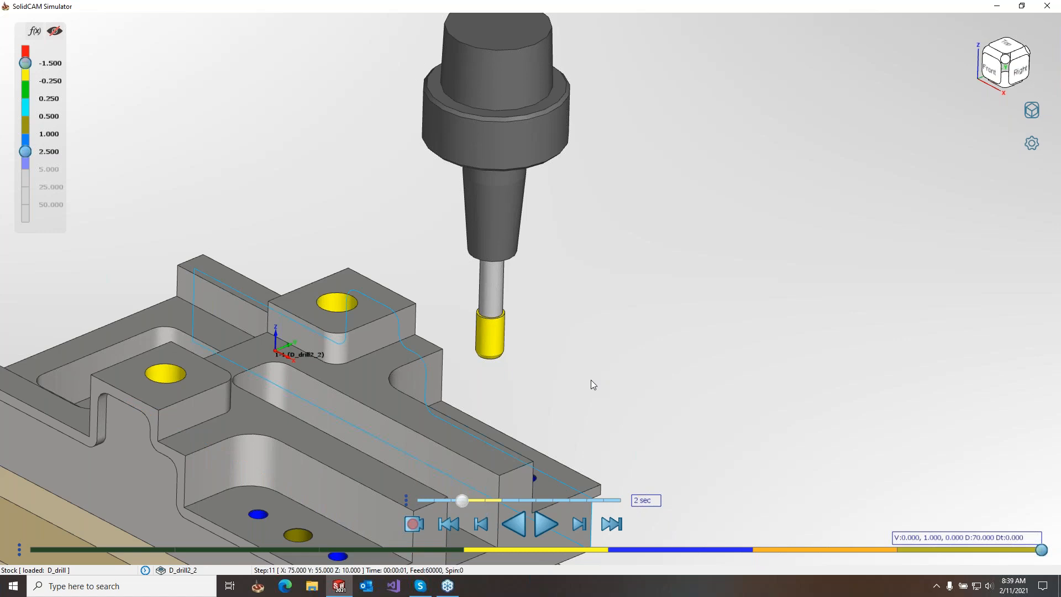
{"action": "middle_click_drag", "start_coordinate": [616, 376], "coordinate": [613, 374]}
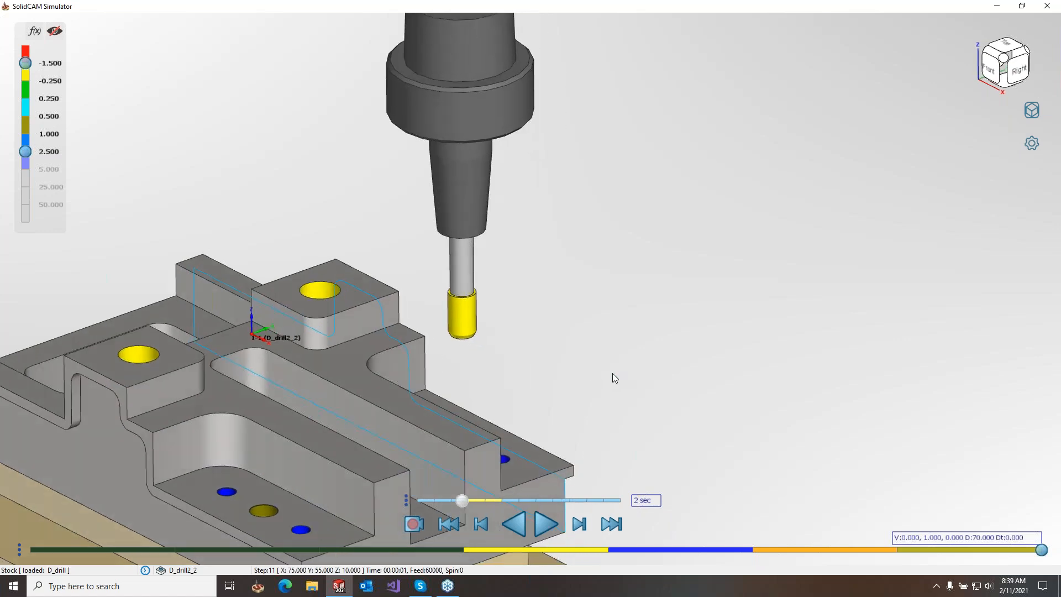
{"action": "scroll", "coordinate": [618, 354], "scroll_direction": "down", "scroll_amount": 4}
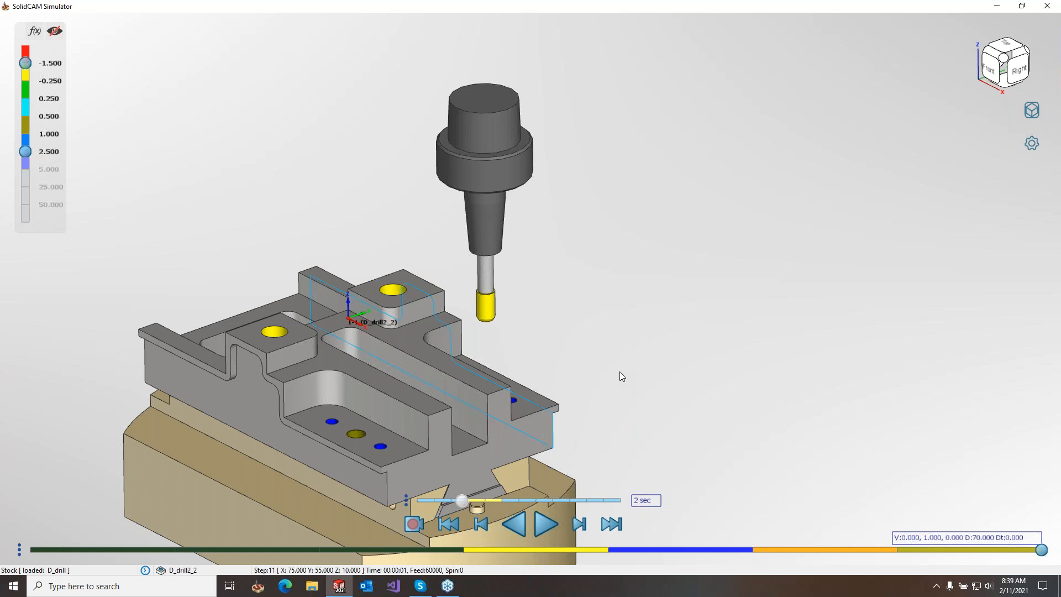
{"action": "middle_click_drag", "start_coordinate": [624, 350], "coordinate": [866, 378]}
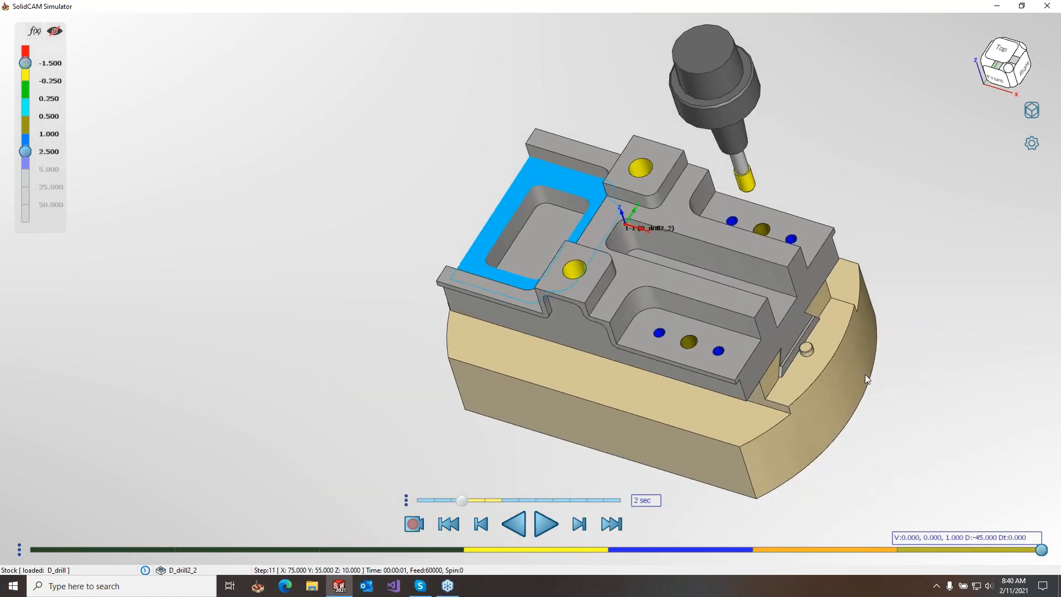
Step: Disable the Stationary Tool playback option and view the part from its pocket end
{"action": "left_click", "coordinate": [406, 500]}
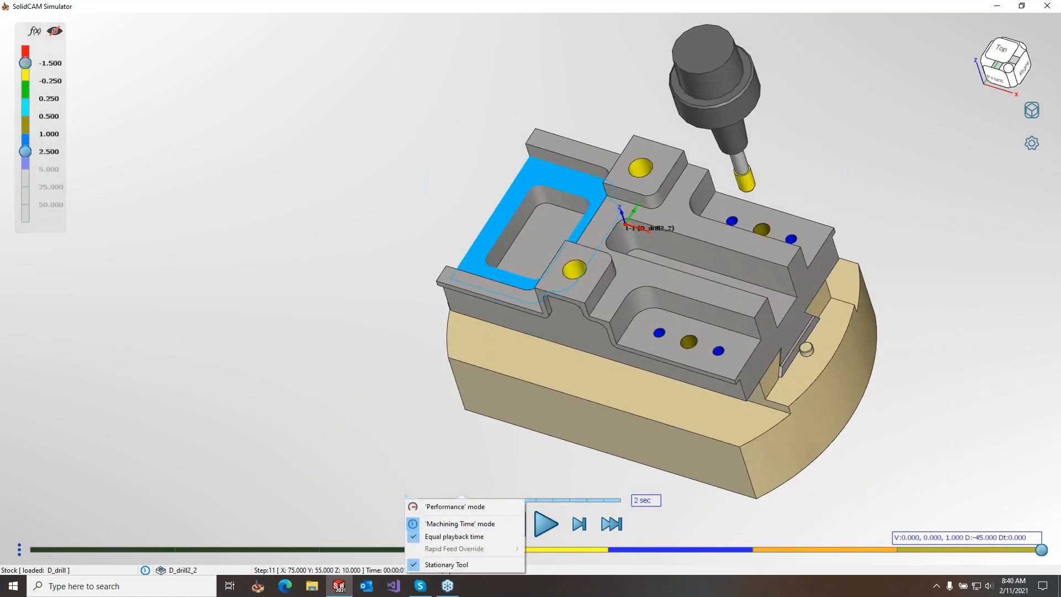
{"action": "left_click", "coordinate": [458, 565]}
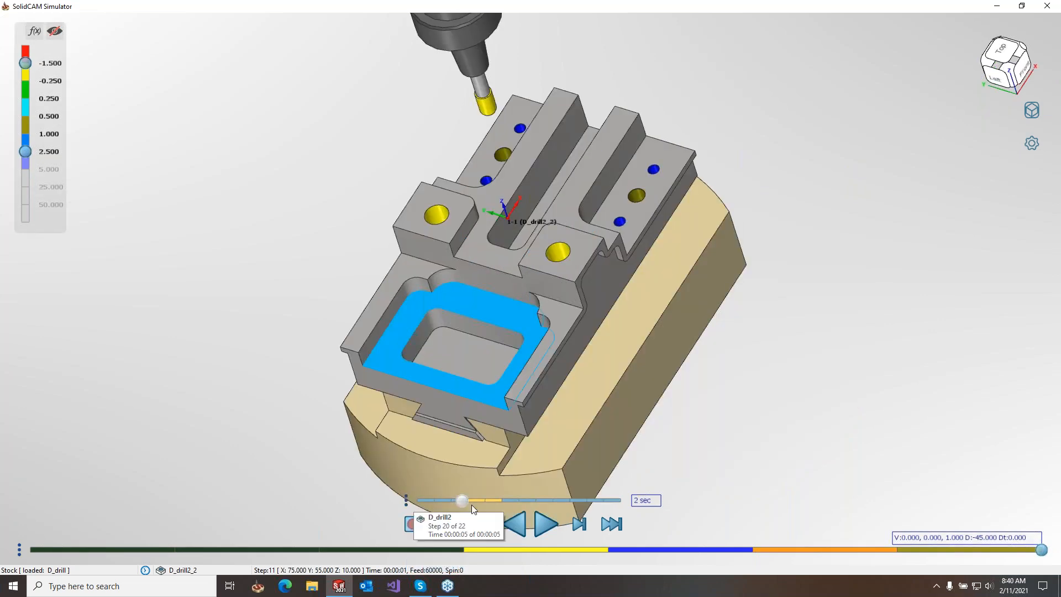
{"action": "middle_click_drag", "start_coordinate": [642, 428], "coordinate": [731, 404]}
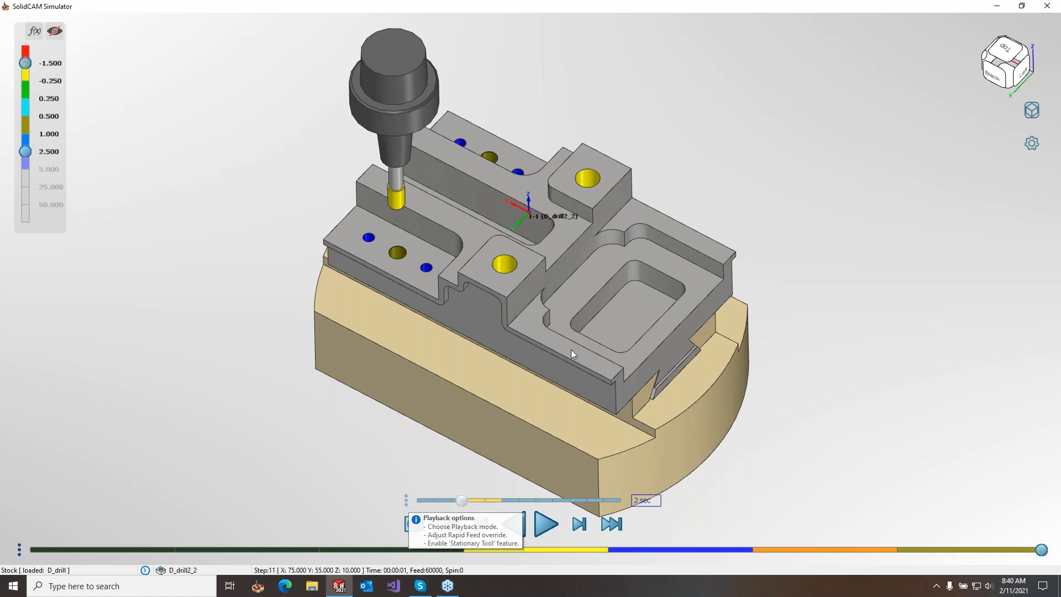
{"action": "scroll", "coordinate": [895, 166], "scroll_direction": "down", "scroll_amount": 3}
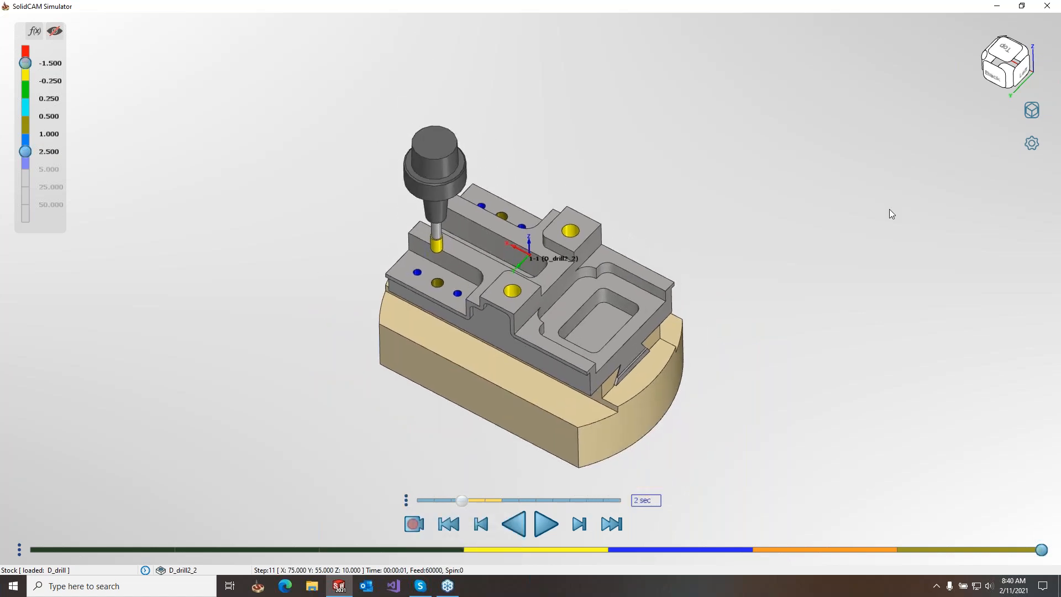
Step: Turn off the flyout window so the simulation runs inside the main modelling view
{"action": "left_click", "coordinate": [1022, 7]}
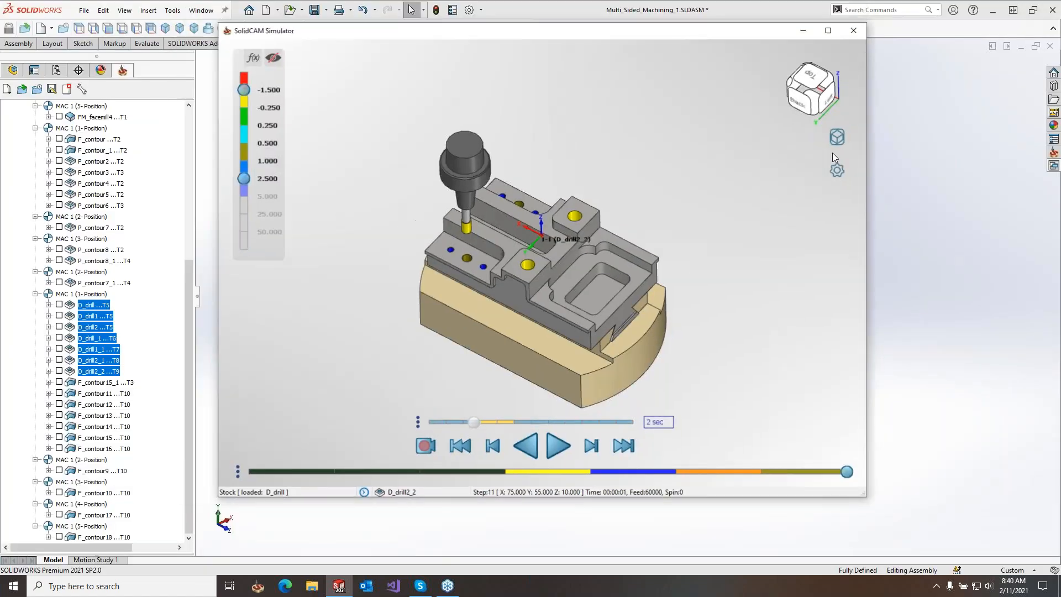
{"action": "right_click", "coordinate": [843, 142]}
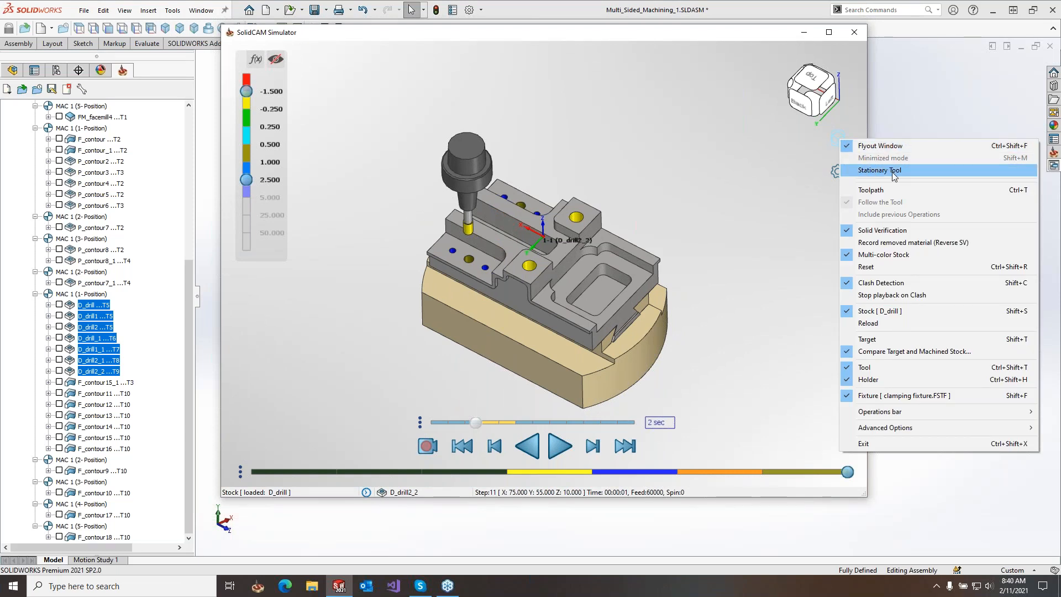
{"action": "left_click", "coordinate": [890, 146]}
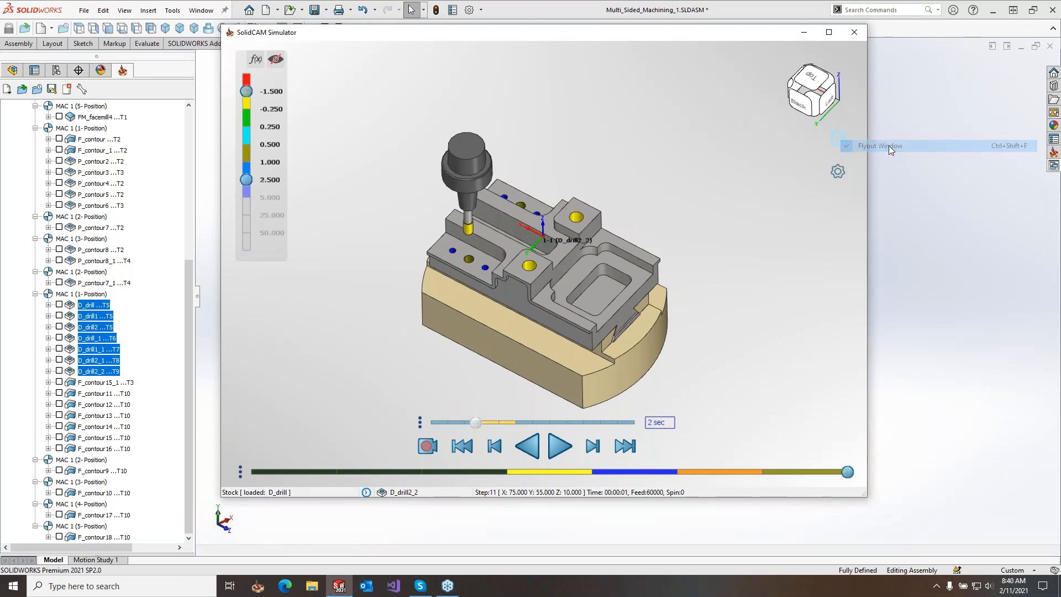
{"action": "middle_click_drag", "start_coordinate": [824, 298], "coordinate": [738, 360]}
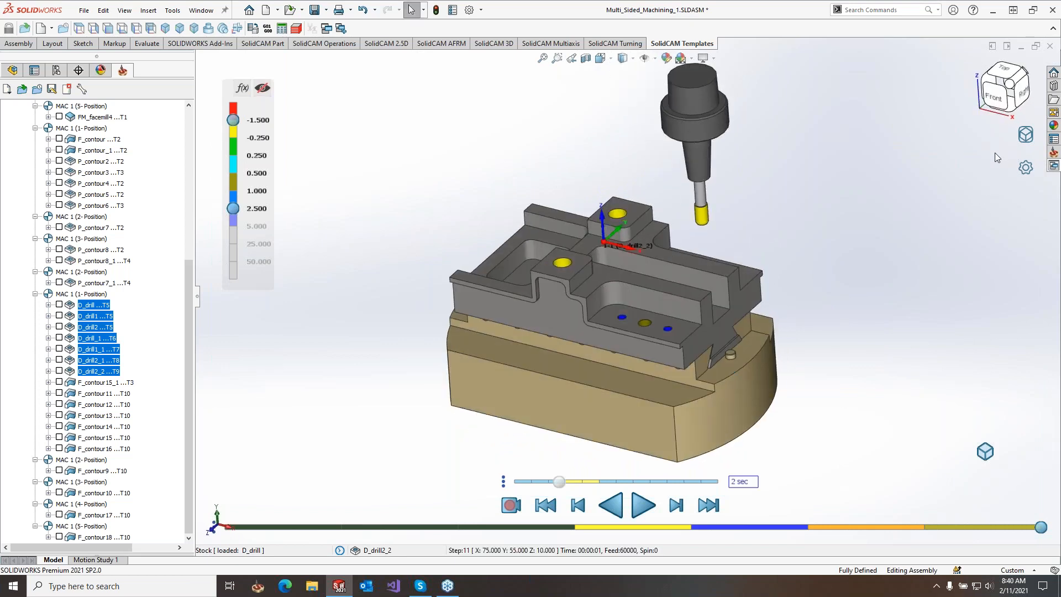
Step: Display the toolpaths of P_contour5 and P_contour6 and inspect their depths on the part from several angles
{"action": "scroll", "coordinate": [69, 414], "scroll_direction": "up", "scroll_amount": 7}
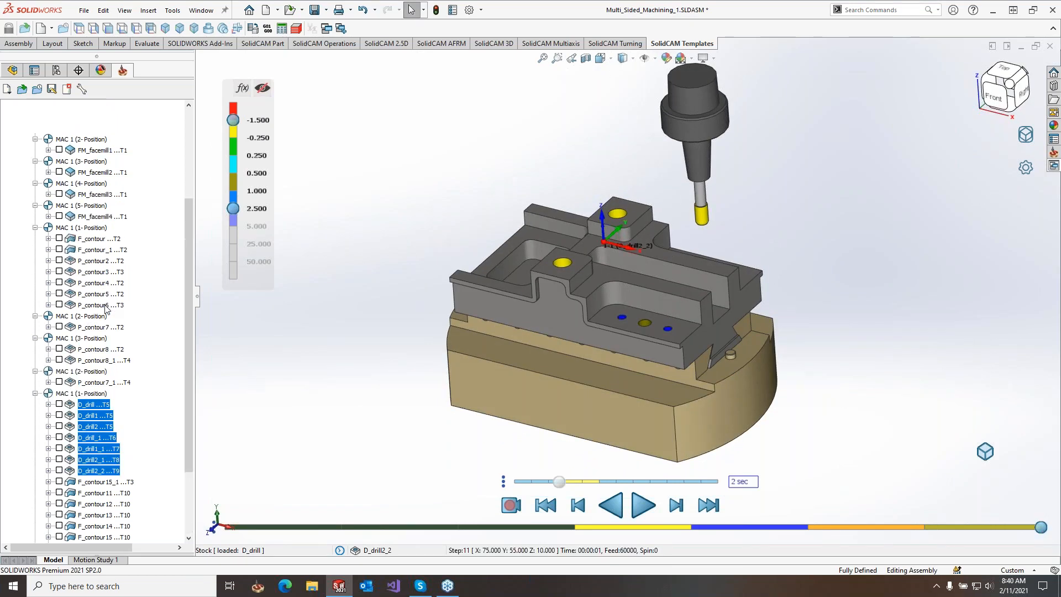
{"action": "left_click", "coordinate": [59, 437]}
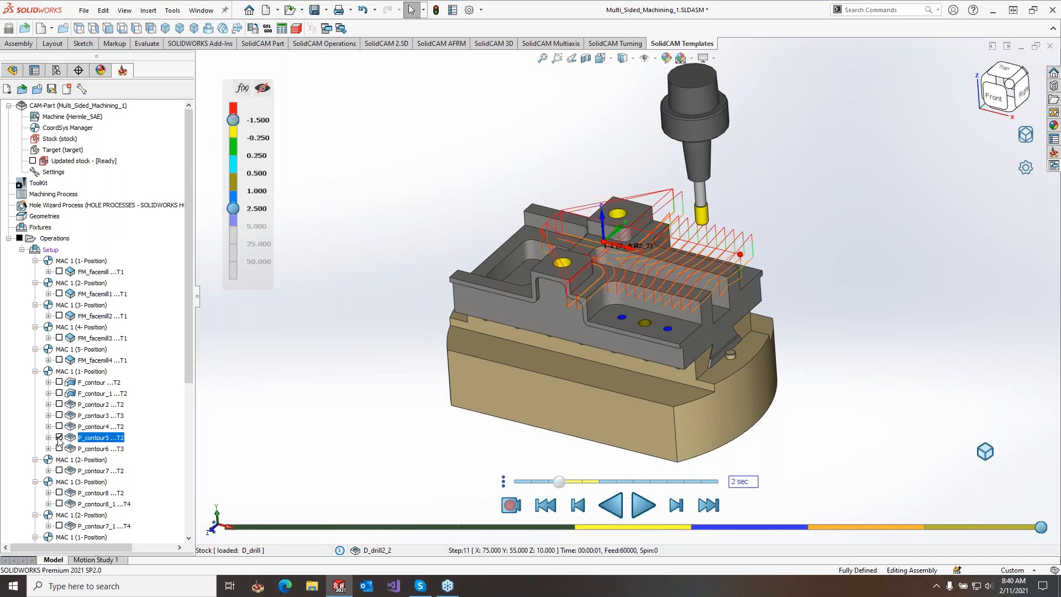
{"action": "middle_click_drag", "start_coordinate": [714, 325], "coordinate": [650, 321], "text": "ctrl"}
{"action": "scroll", "coordinate": [684, 326], "scroll_direction": "down", "scroll_amount": 1}
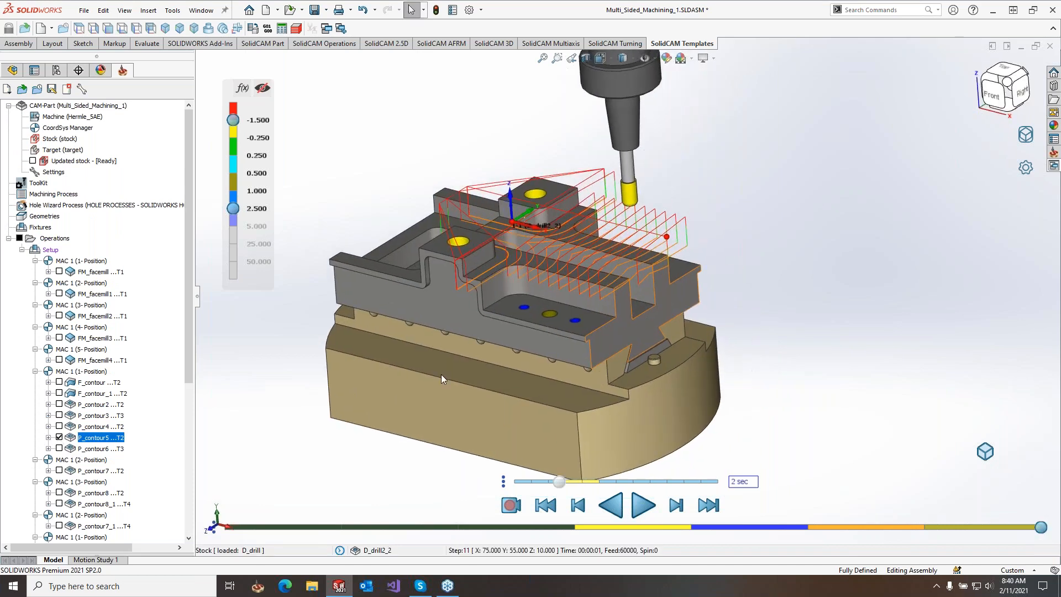
{"action": "left_click", "coordinate": [60, 448]}
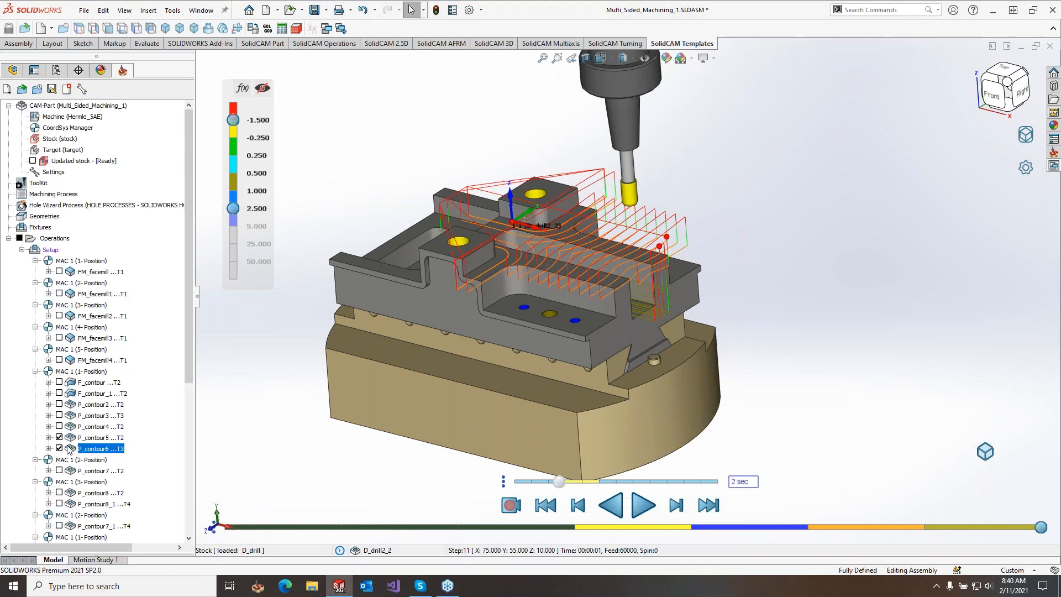
{"action": "middle_click_drag", "start_coordinate": [632, 260], "coordinate": [582, 184]}
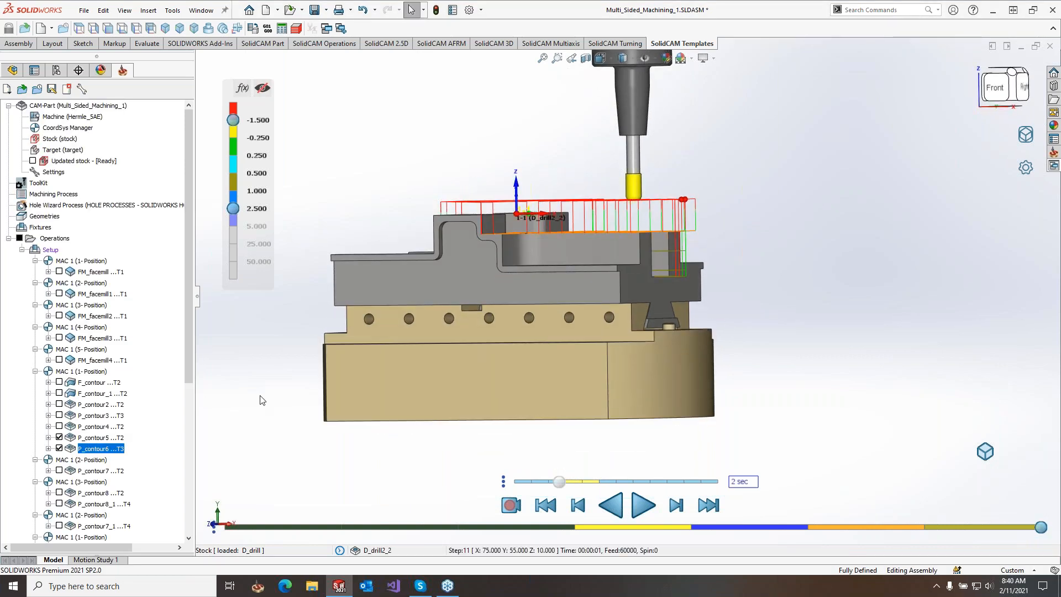
{"action": "middle_click_drag", "start_coordinate": [636, 228], "coordinate": [605, 262]}
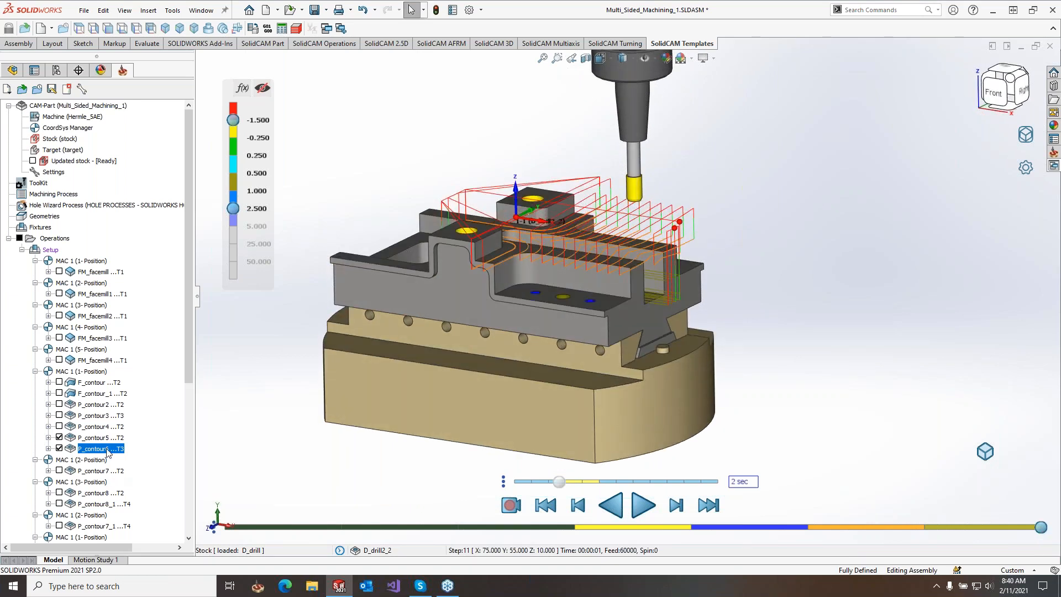
{"action": "middle_click_drag", "start_coordinate": [697, 360], "coordinate": [644, 304]}
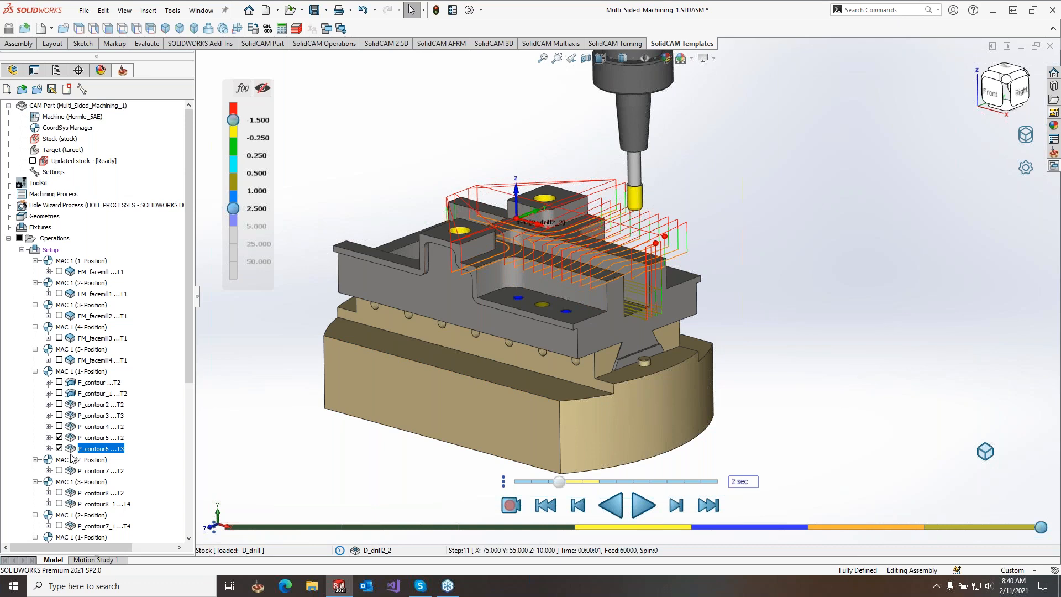
Step: Move operation P_contour6 ahead of P_contour5 and leave only the P_contour6 toolpath displayed
{"action": "left_click_drag", "start_coordinate": [87, 452], "coordinate": [82, 438]}
{"action": "left_click", "coordinate": [59, 438]}
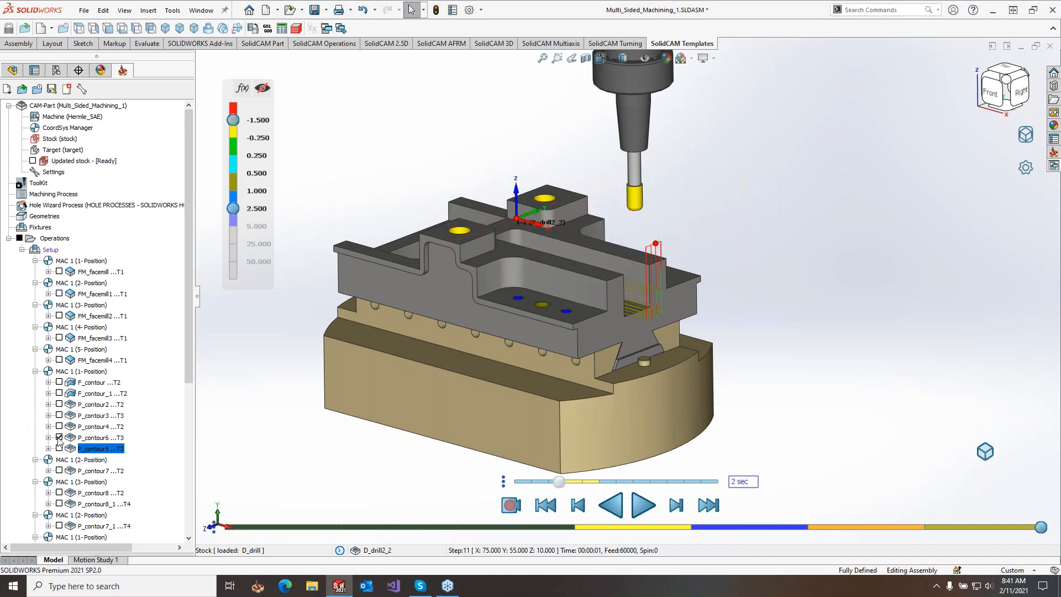
{"action": "left_click", "coordinate": [60, 438]}
{"action": "left_click", "coordinate": [59, 437]}
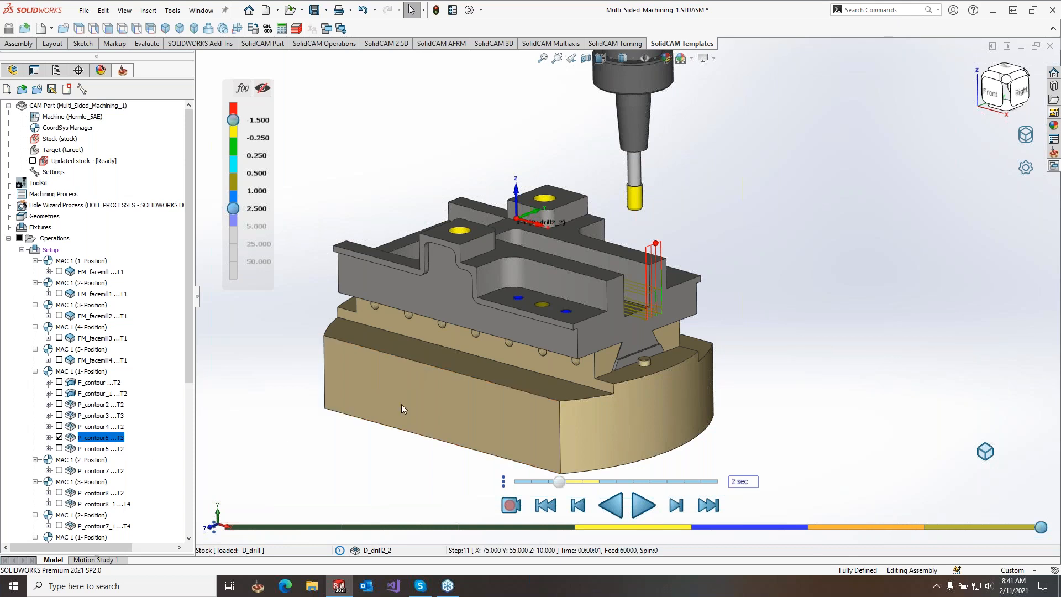
Step: Load operations P_contour6 and P_contour5 together into the SolidCAM Simulator and hide the P_contour6 toolpath
{"action": "left_click", "coordinate": [94, 449], "text": "ctrl"}
{"action": "right_click", "coordinate": [94, 449]}
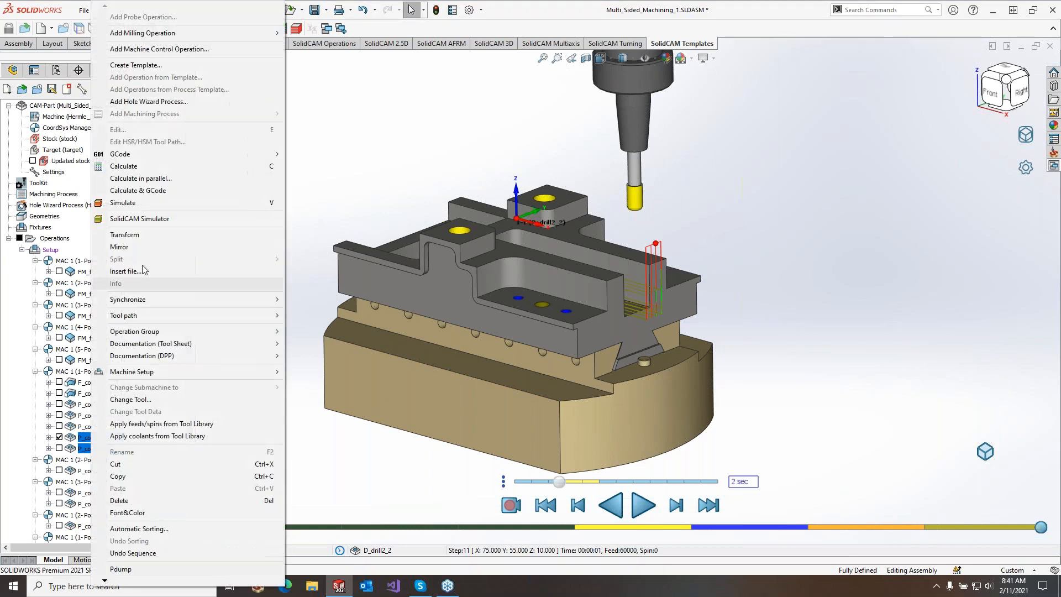
{"action": "left_click", "coordinate": [164, 219]}
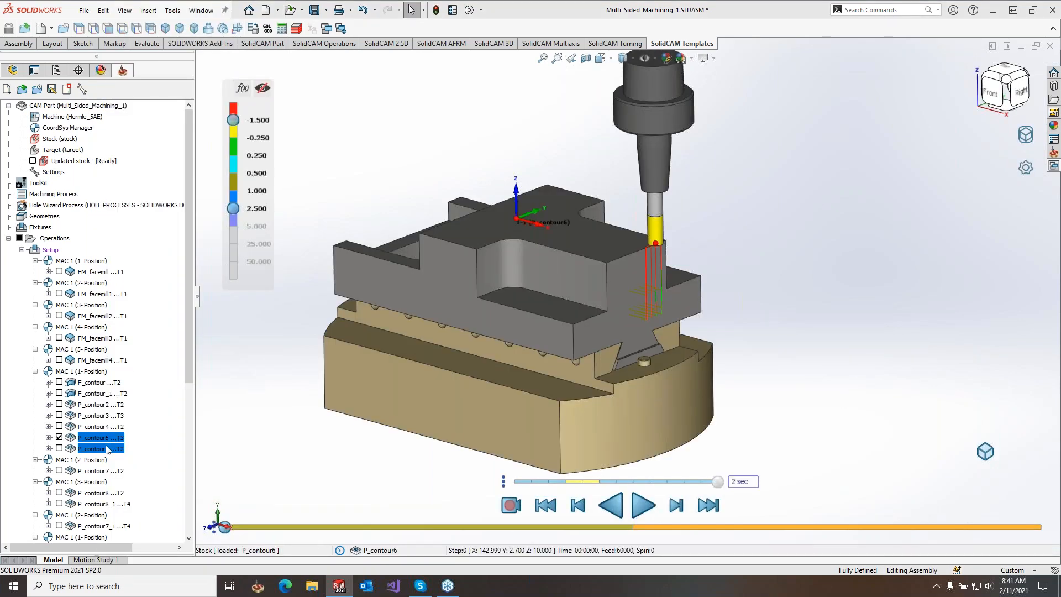
{"action": "left_click", "coordinate": [60, 437]}
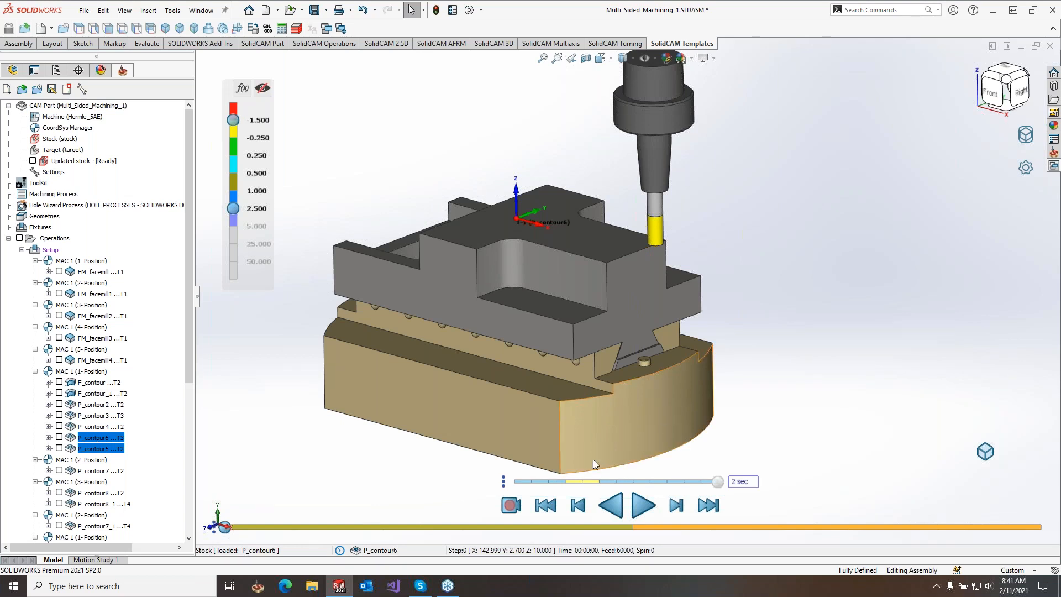
Step: Set the simulation playback duration to 5 sec, play the P_contour6 machining and pause it near the end of that operation
{"action": "left_click", "coordinate": [743, 482]}
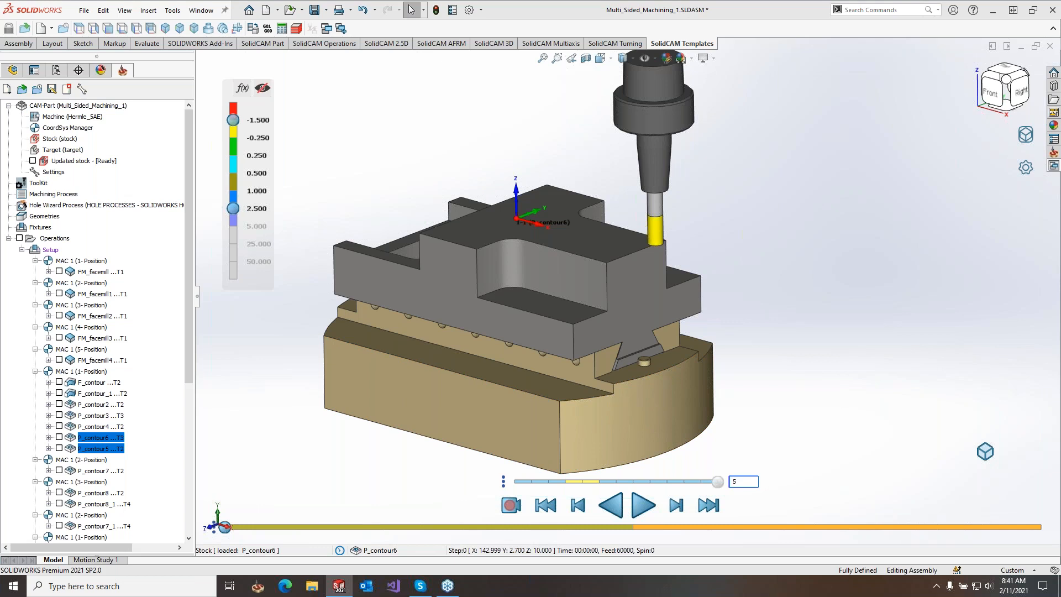
{"action": "type", "text": "5"}
{"action": "key", "text": "Return"}
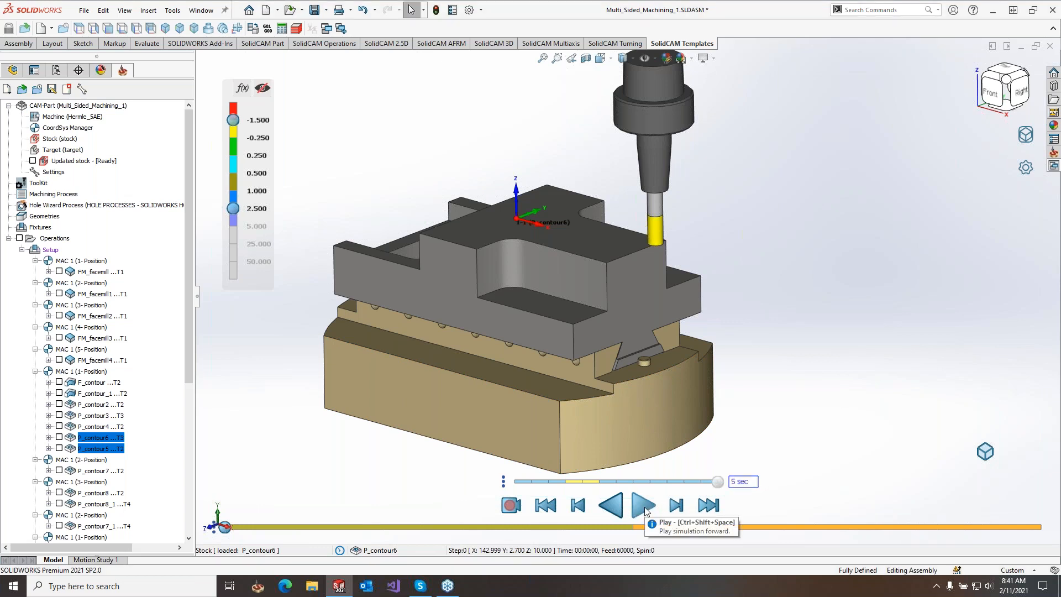
{"action": "left_click", "coordinate": [644, 506]}
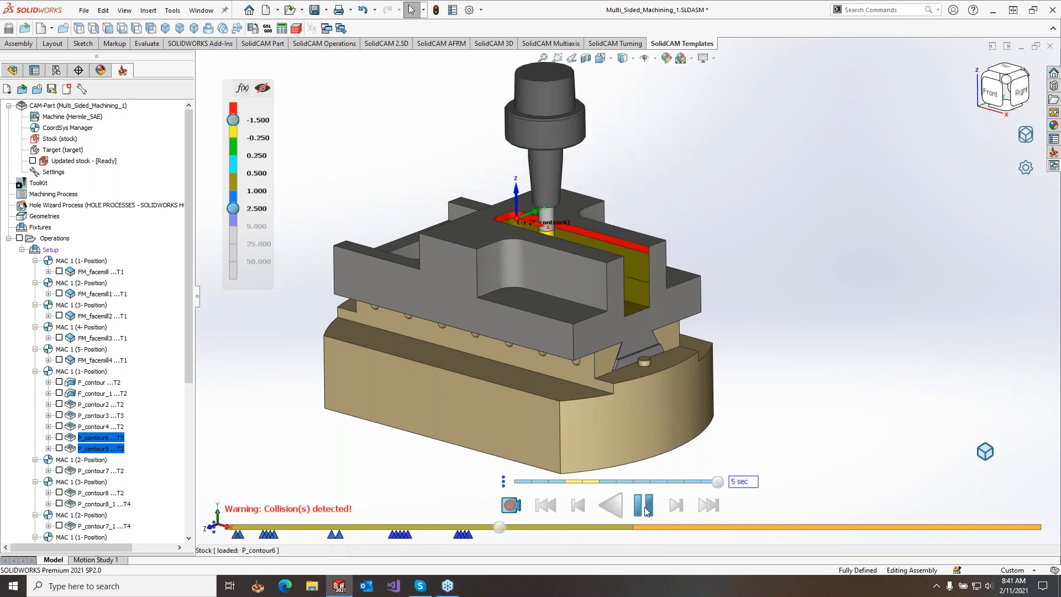
{"action": "left_click", "coordinate": [644, 506]}
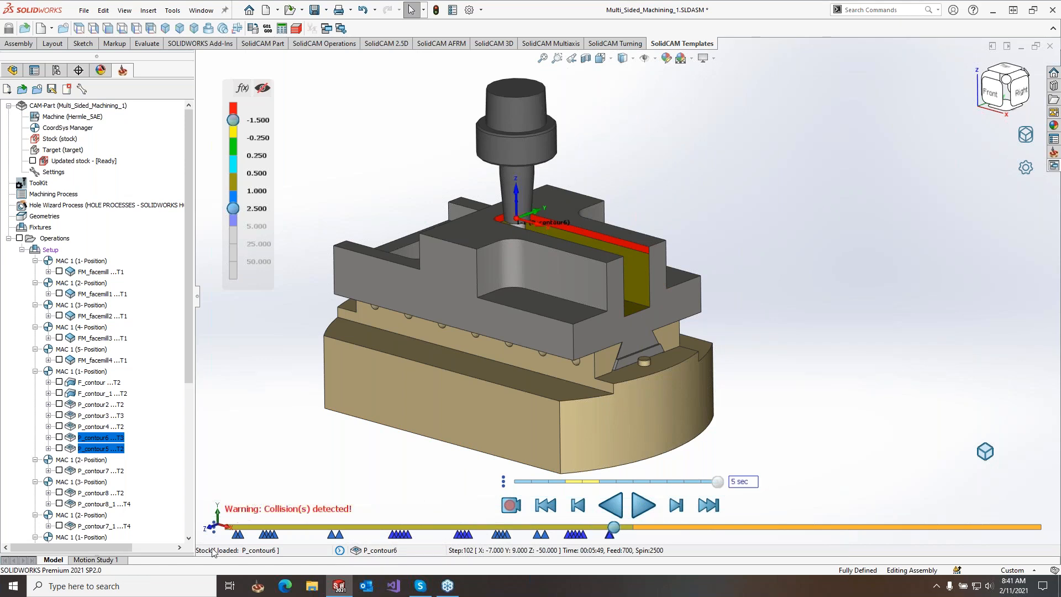
Step: Preview the collision markers on the timeline and examine the Step 64 holder and stock collision on the part from several angles
{"action": "mouse_move", "coordinate": [270, 536]}
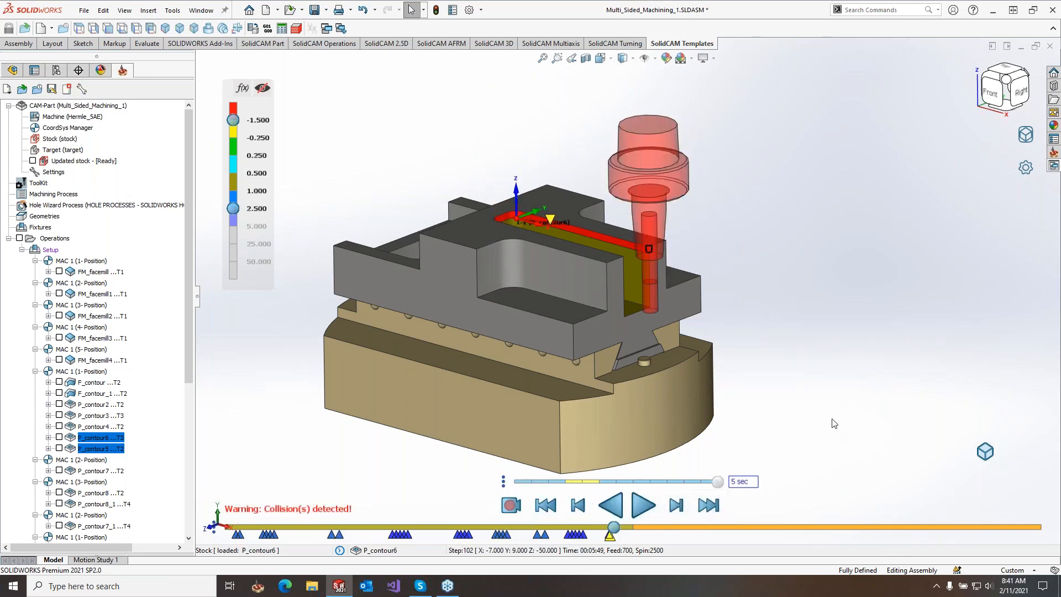
{"action": "mouse_move", "coordinate": [237, 536]}
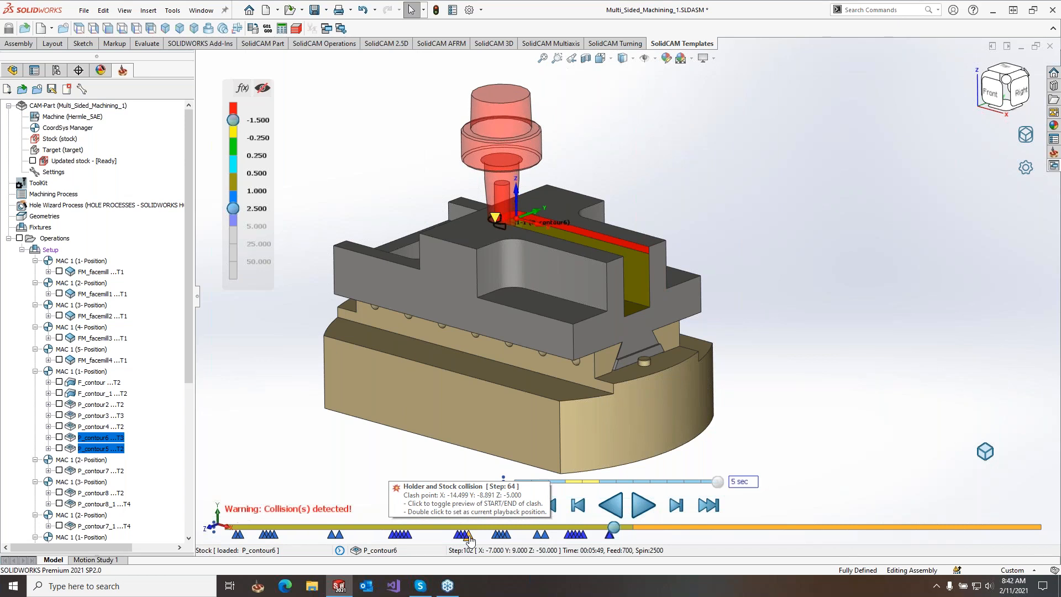
{"action": "middle_click_drag", "start_coordinate": [539, 295], "coordinate": [514, 324]}
{"action": "scroll", "coordinate": [511, 239], "scroll_direction": "down", "scroll_amount": 1}
{"action": "scroll", "coordinate": [511, 238], "scroll_direction": "down", "scroll_amount": 8}
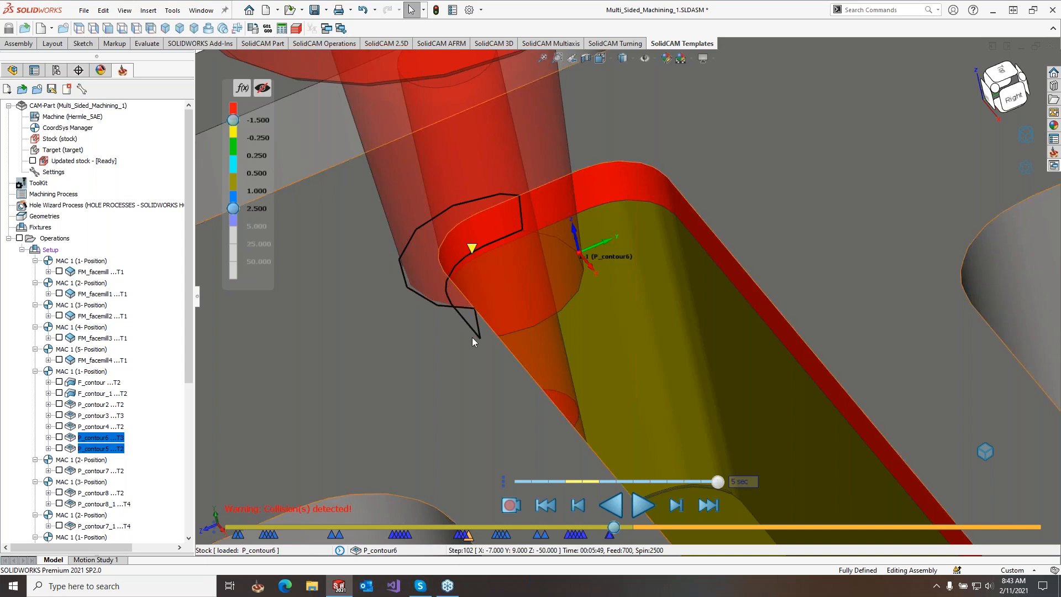
{"action": "scroll", "coordinate": [472, 337], "scroll_direction": "up", "scroll_amount": 3}
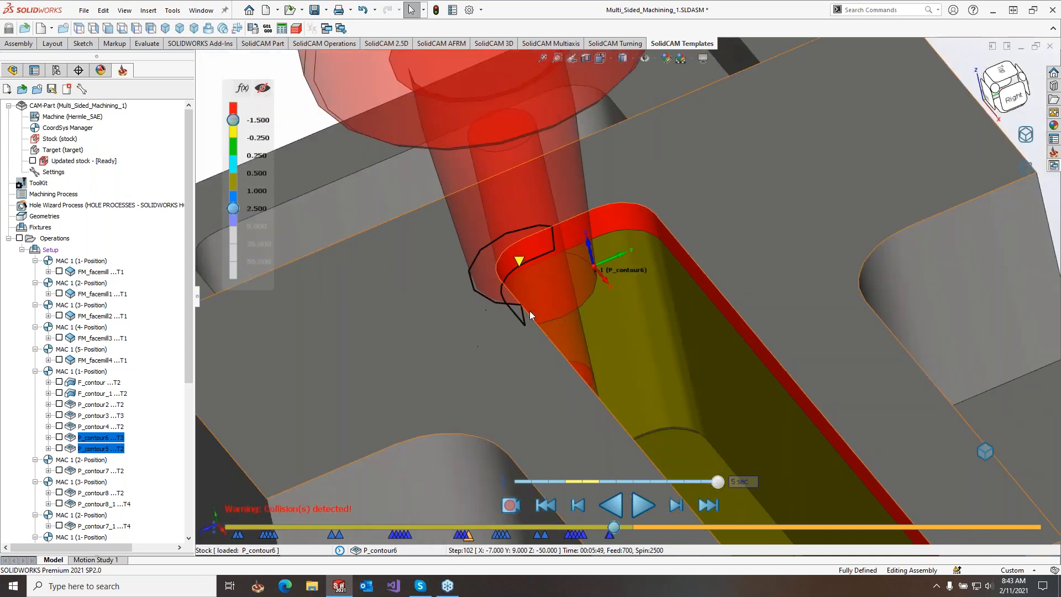
{"action": "middle_click_drag", "start_coordinate": [565, 312], "coordinate": [494, 395]}
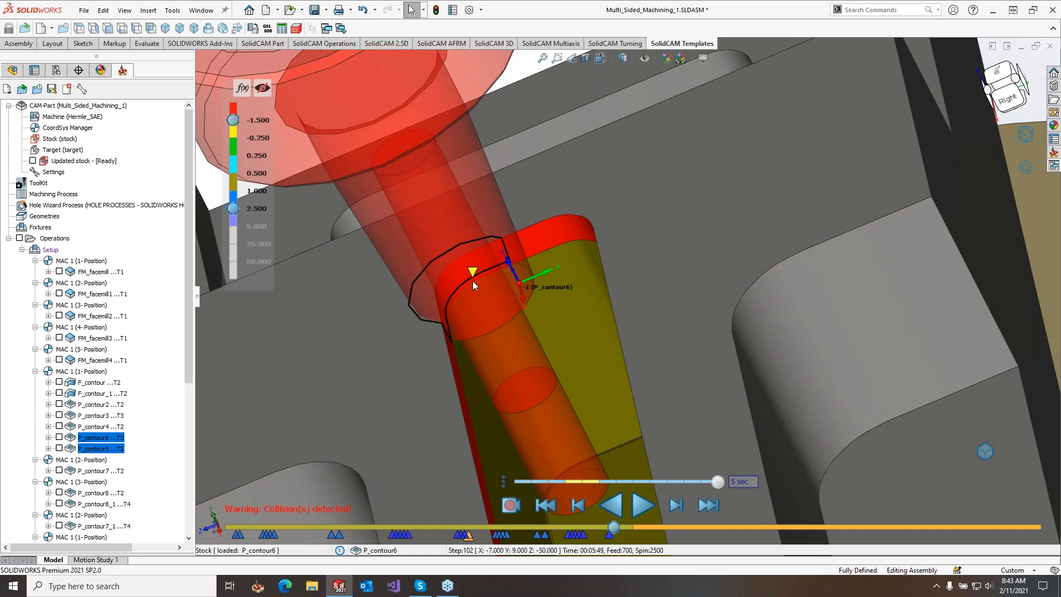
{"action": "mouse_move", "coordinate": [472, 271]}
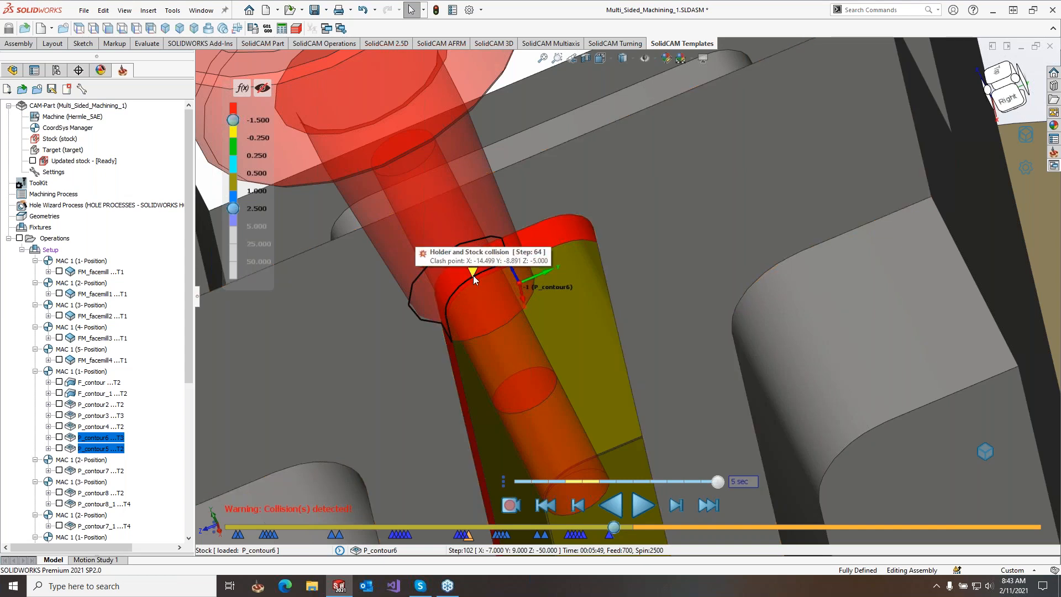
{"action": "scroll", "coordinate": [474, 276], "scroll_direction": "up", "scroll_amount": 6}
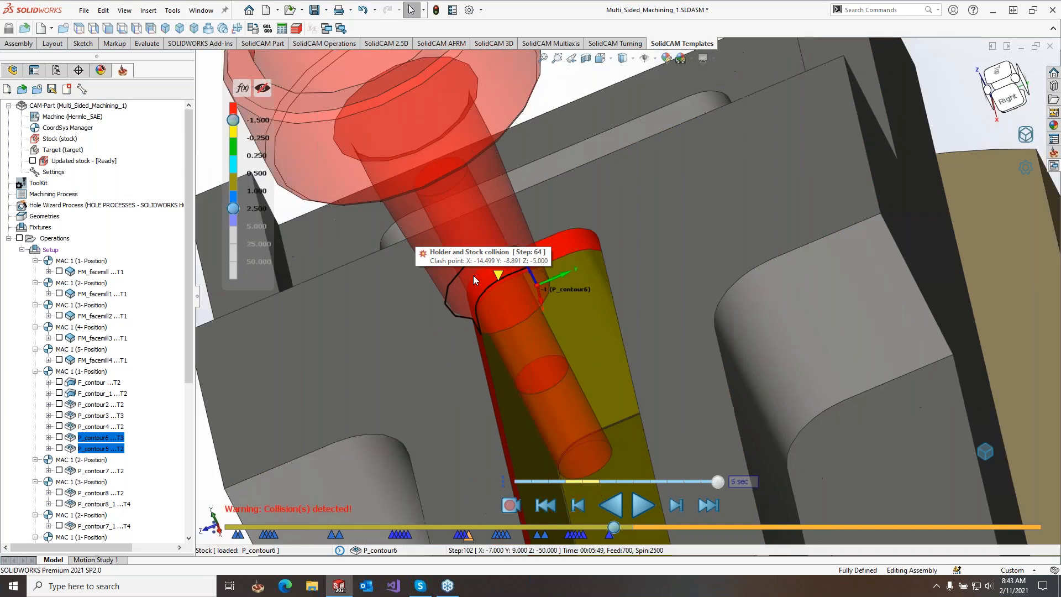
{"action": "middle_click_drag", "start_coordinate": [539, 336], "coordinate": [582, 306]}
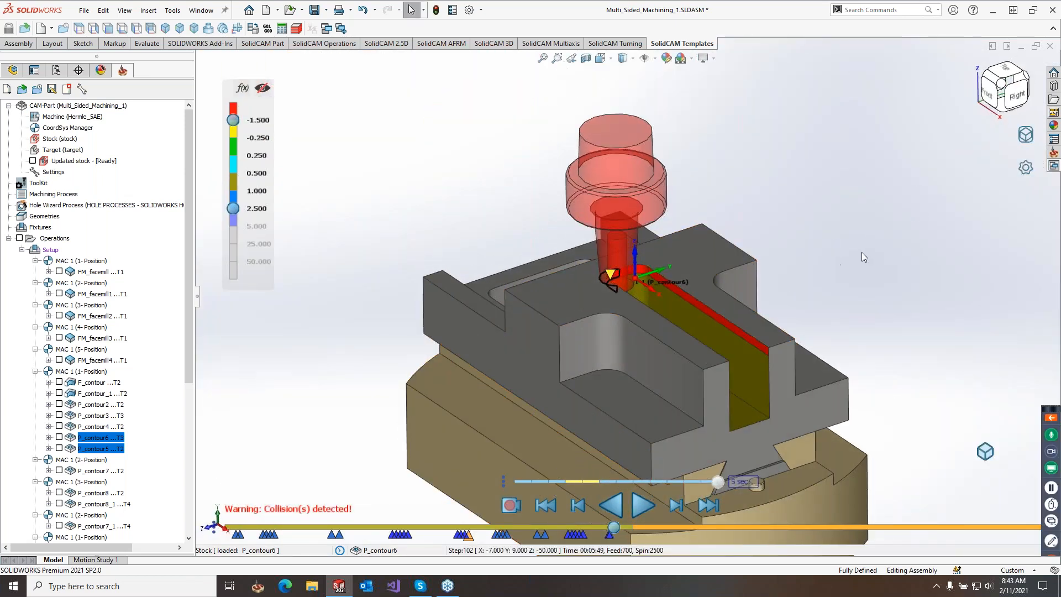
Step: Enable Stop playback on Clash and replay the P_contour6 simulation from its start
{"action": "left_click", "coordinate": [1026, 166]}
{"action": "left_click", "coordinate": [1024, 137]}
{"action": "left_click", "coordinate": [1026, 135]}
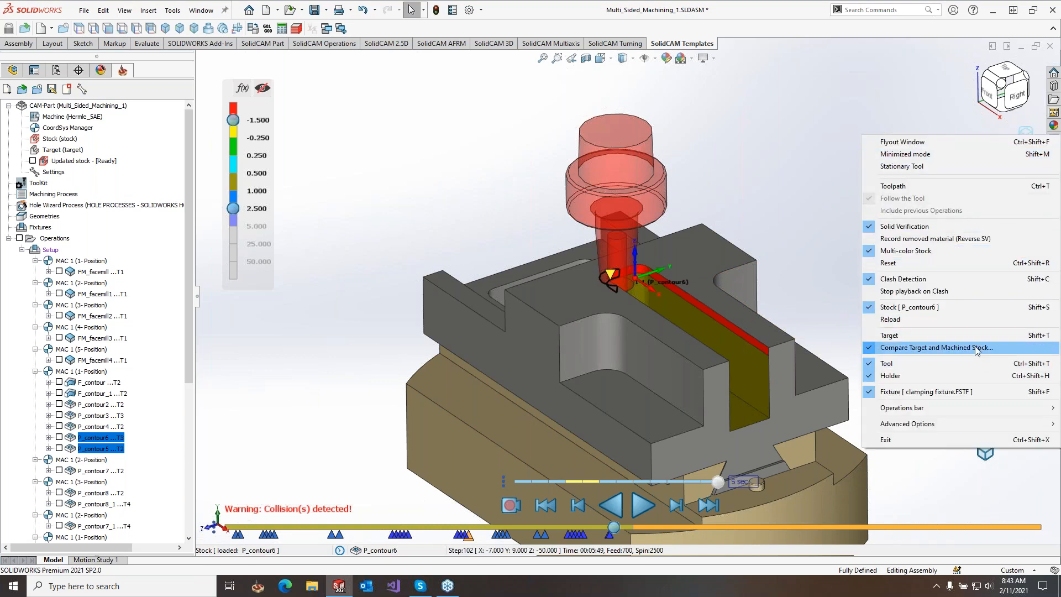
{"action": "left_click", "coordinate": [956, 291]}
{"action": "left_click", "coordinate": [244, 527]}
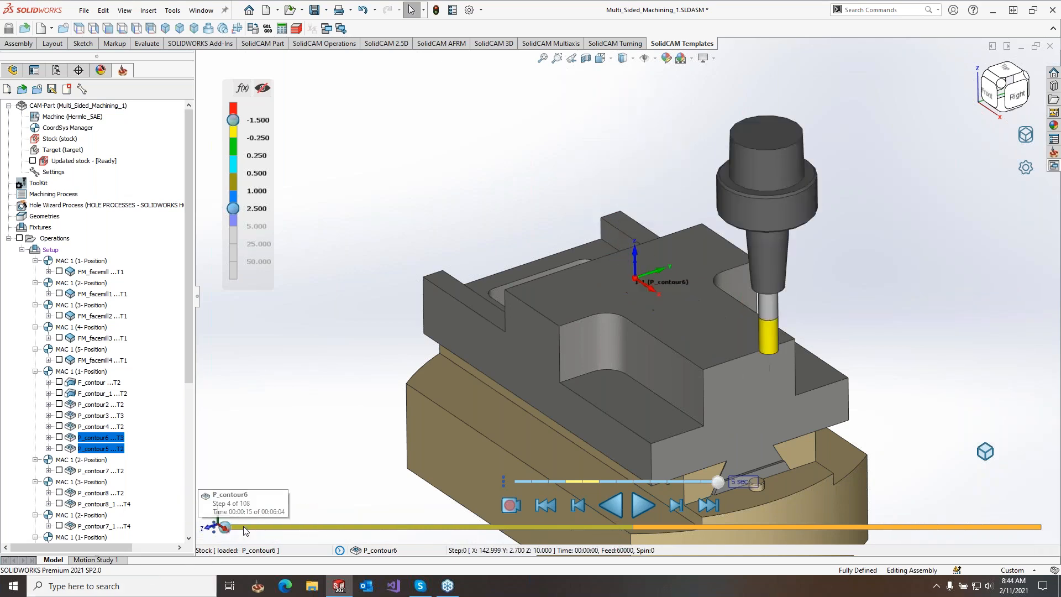
{"action": "left_click", "coordinate": [643, 506]}
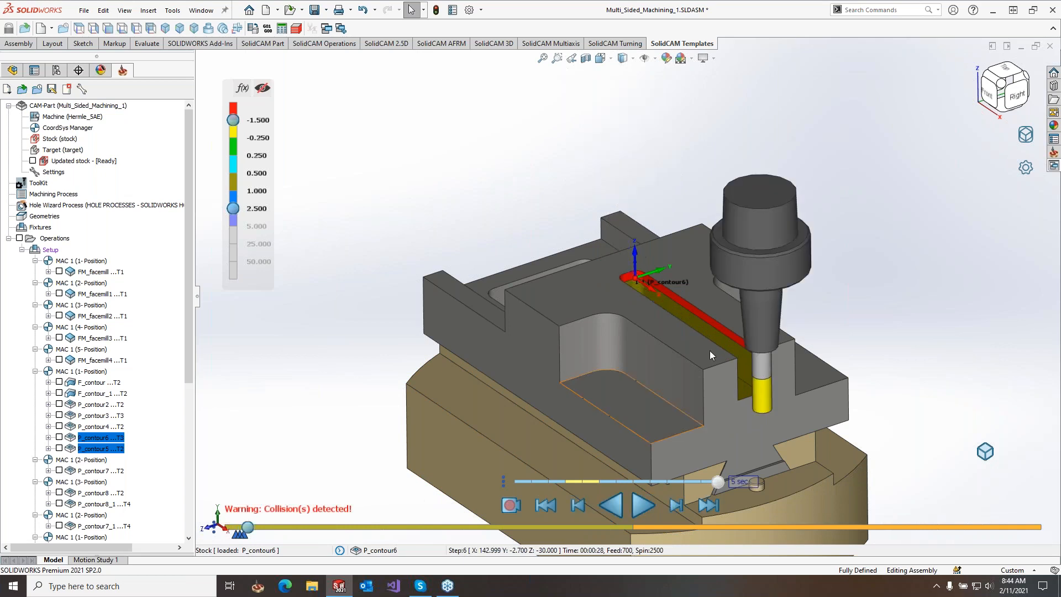
Step: Review the clash and solid verification settings across the Theme Editor themes, cancel it, and check the simulator display options
{"action": "left_click", "coordinate": [1024, 130]}
{"action": "left_click", "coordinate": [1032, 118]}
{"action": "left_click", "coordinate": [1026, 167]}
{"action": "left_click", "coordinate": [1003, 284]}
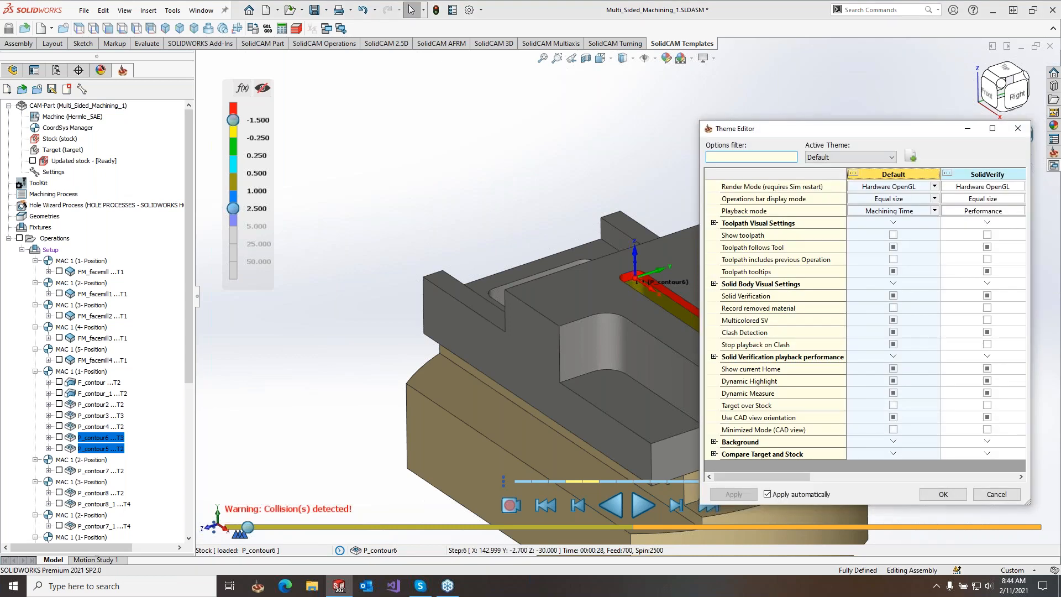
{"action": "left_click", "coordinate": [828, 331]}
{"action": "left_click_drag", "start_coordinate": [789, 477], "coordinate": [1008, 485]}
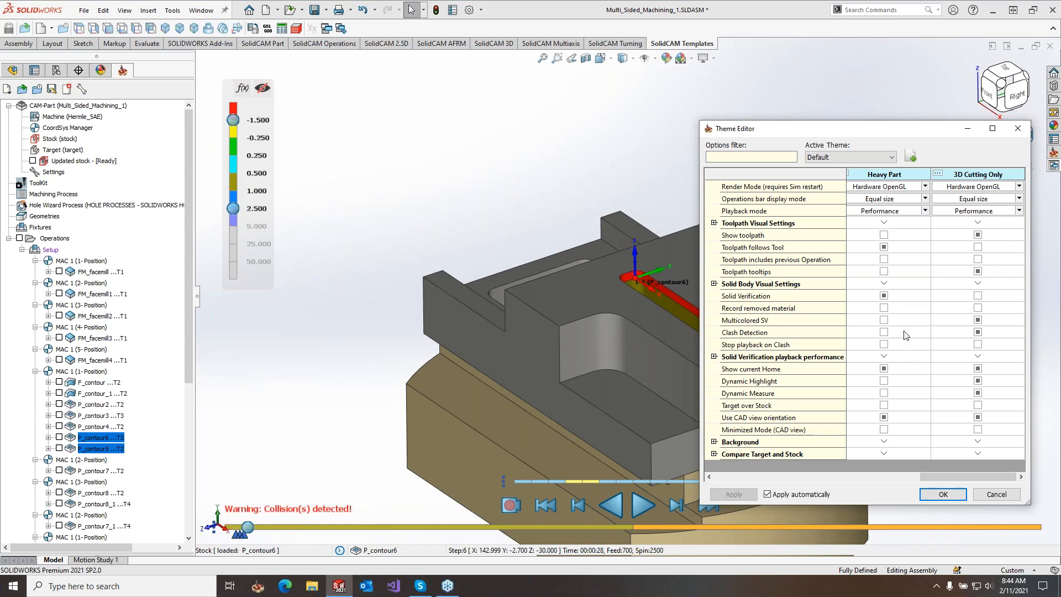
{"action": "left_click", "coordinate": [992, 497]}
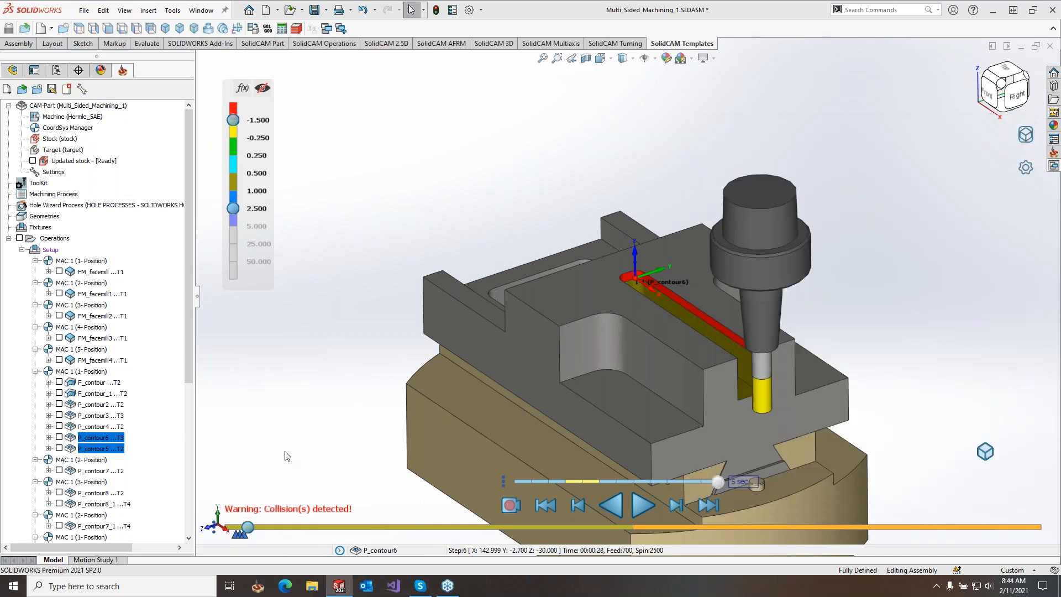
{"action": "right_click", "coordinate": [1007, 150]}
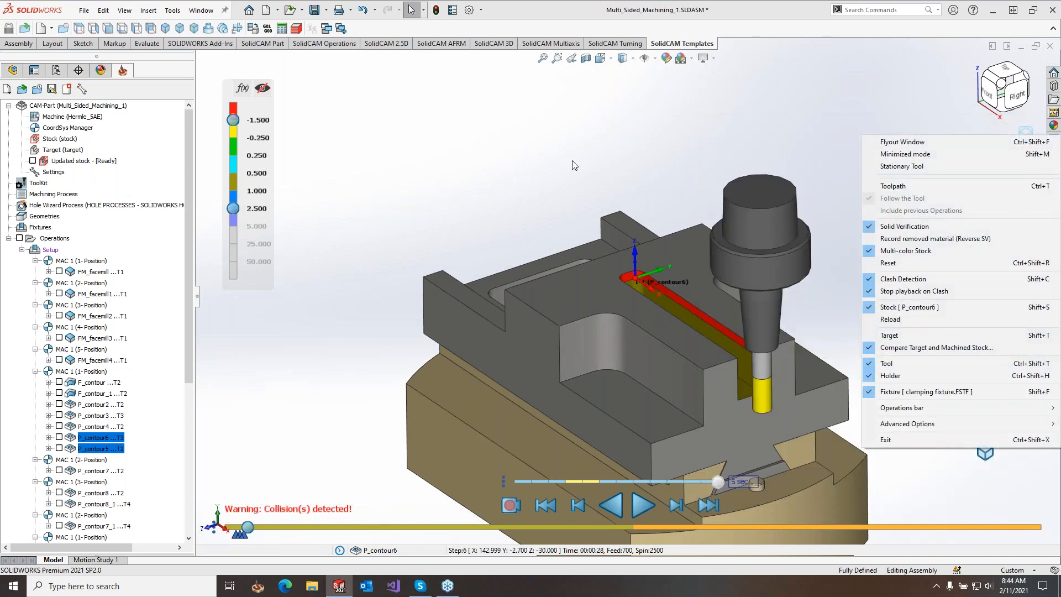
{"action": "key", "text": "Escape"}
Step: Move P_contour6 back below P_contour5 and load all operations from F_contour through P_contour6 into the SolidCAM Simulator
{"action": "left_click", "coordinate": [102, 438]}
{"action": "left_click_drag", "start_coordinate": [103, 441], "coordinate": [105, 451]}
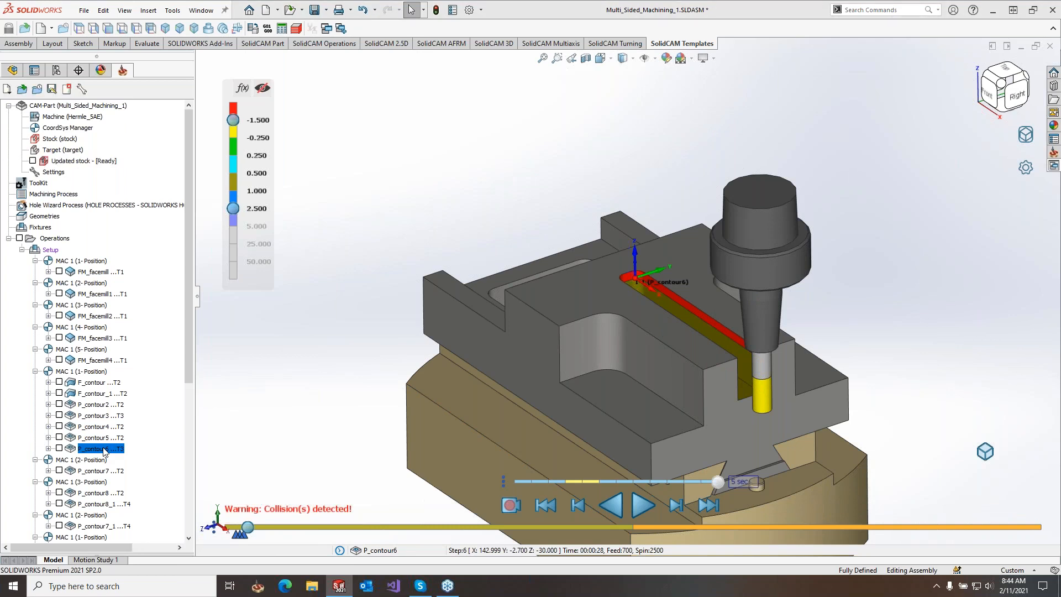
{"action": "left_click", "coordinate": [108, 382]}
{"action": "left_click", "coordinate": [99, 451], "text": "shift"}
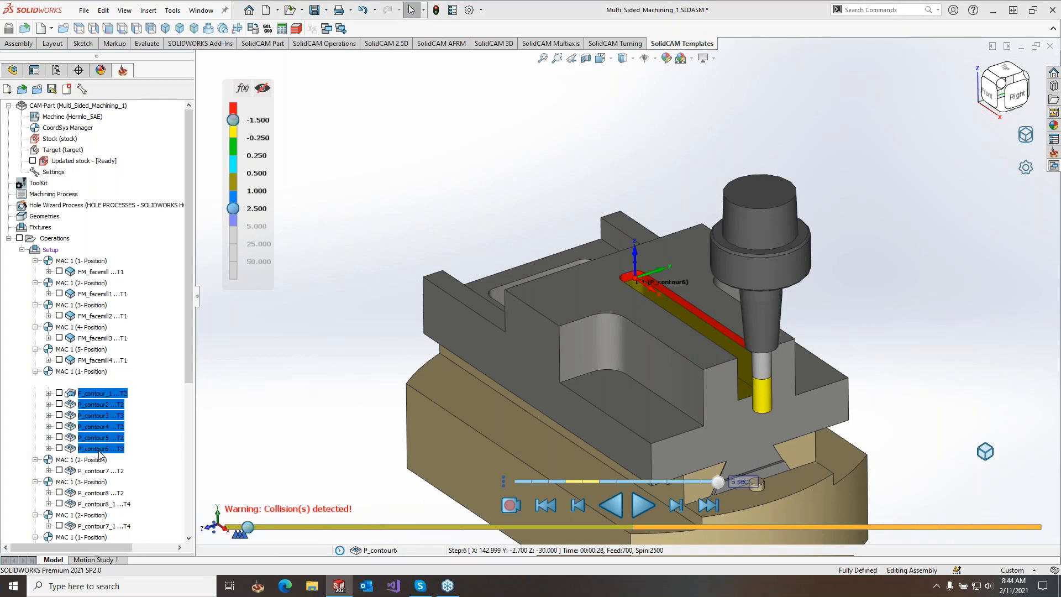
{"action": "right_click", "coordinate": [99, 452]}
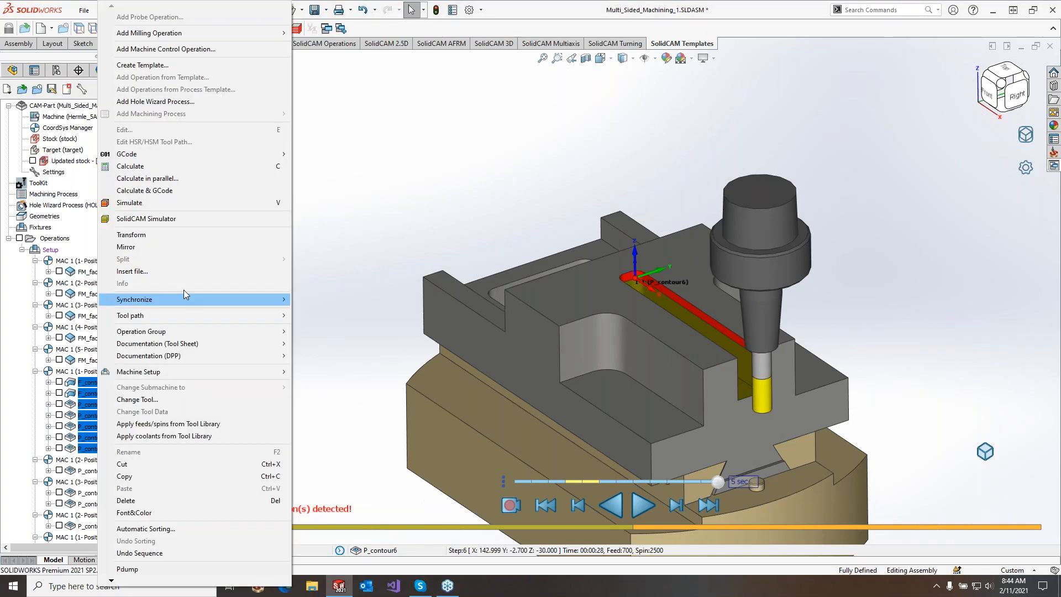
{"action": "left_click", "coordinate": [207, 219]}
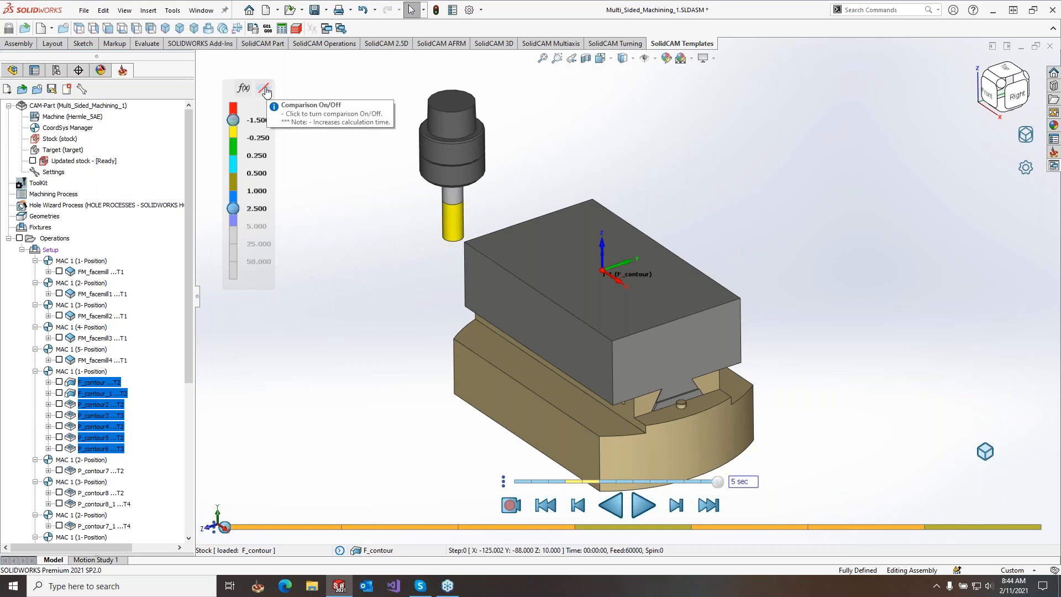
Step: Move the tolerance legend slightly higher and switch between automatic and manual tolerances and back
{"action": "left_click_drag", "start_coordinate": [271, 127], "coordinate": [252, 88]}
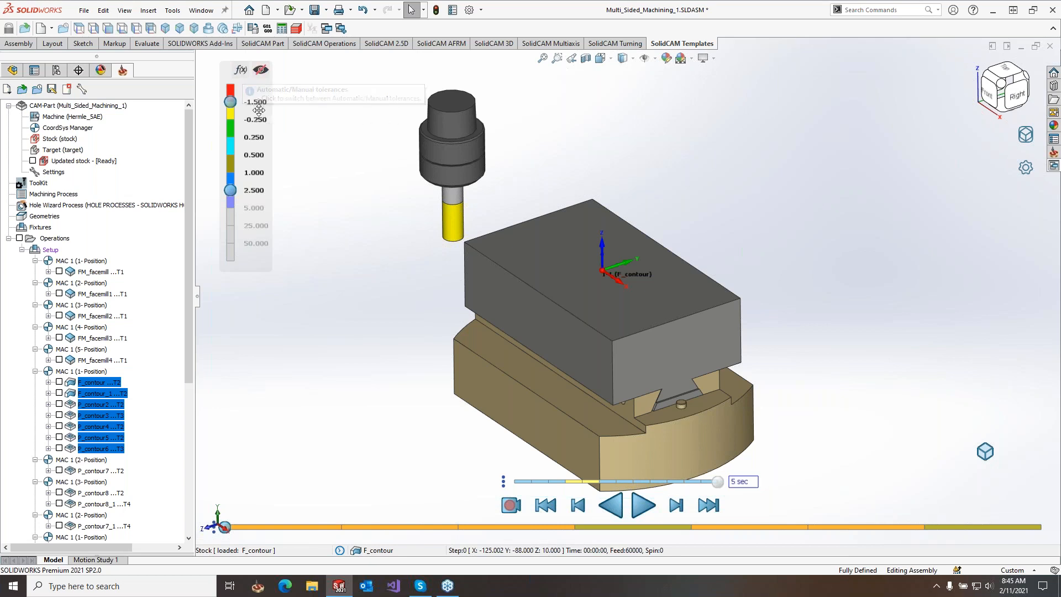
{"action": "left_click", "coordinate": [240, 72]}
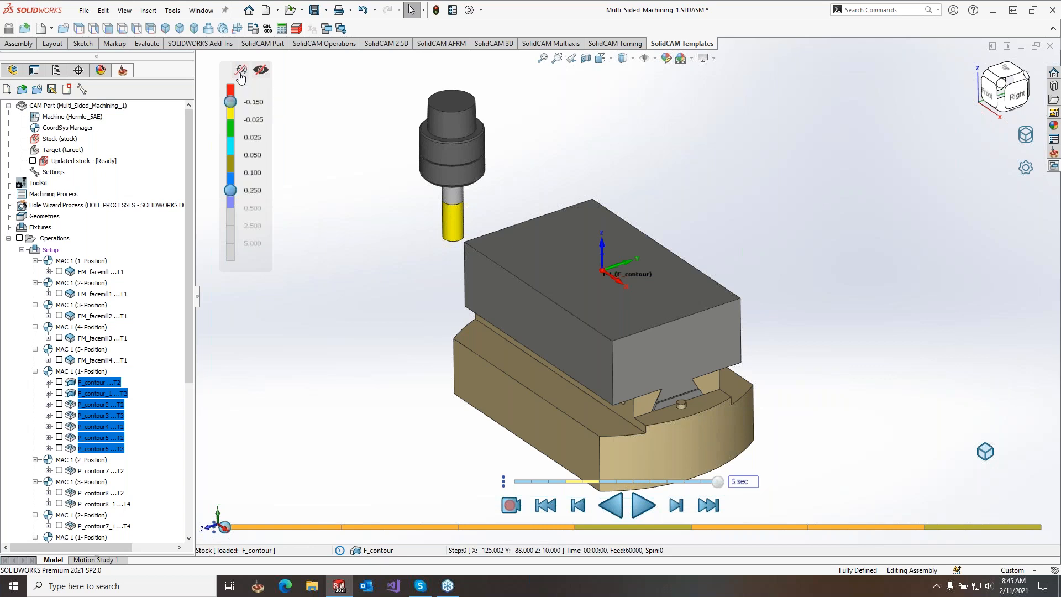
{"action": "left_click", "coordinate": [241, 72]}
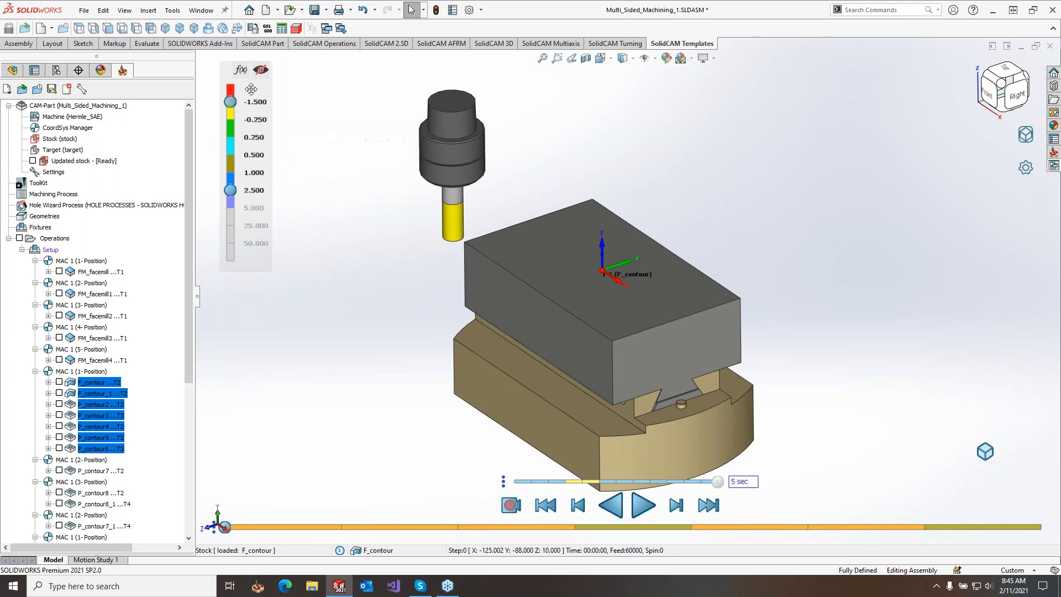
Step: Turn on the target and machined stock comparison and play the simulation, pausing during P_contour4
{"action": "left_click", "coordinate": [260, 71]}
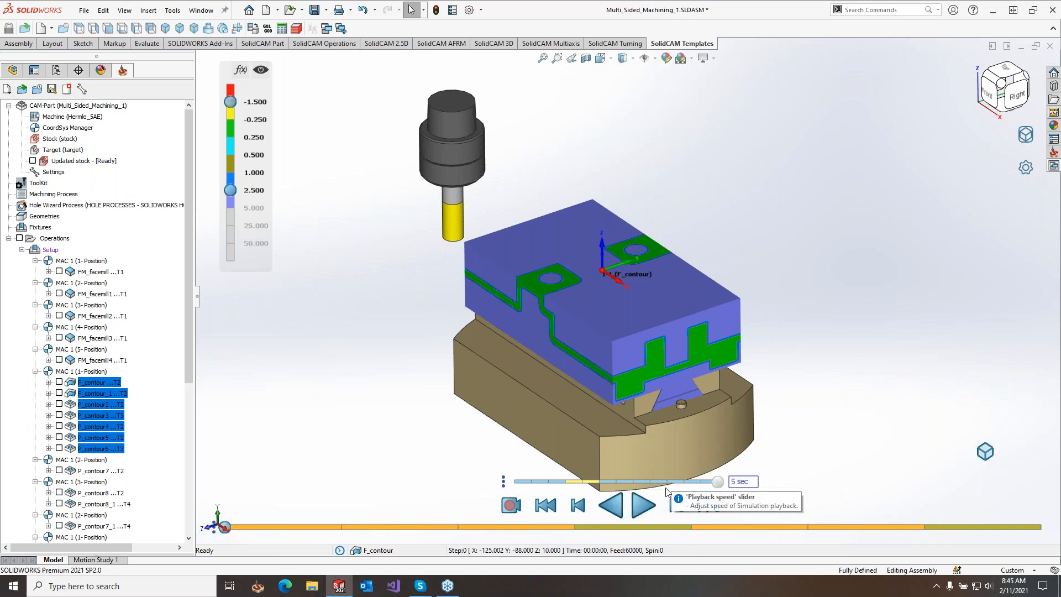
{"action": "left_click", "coordinate": [646, 506]}
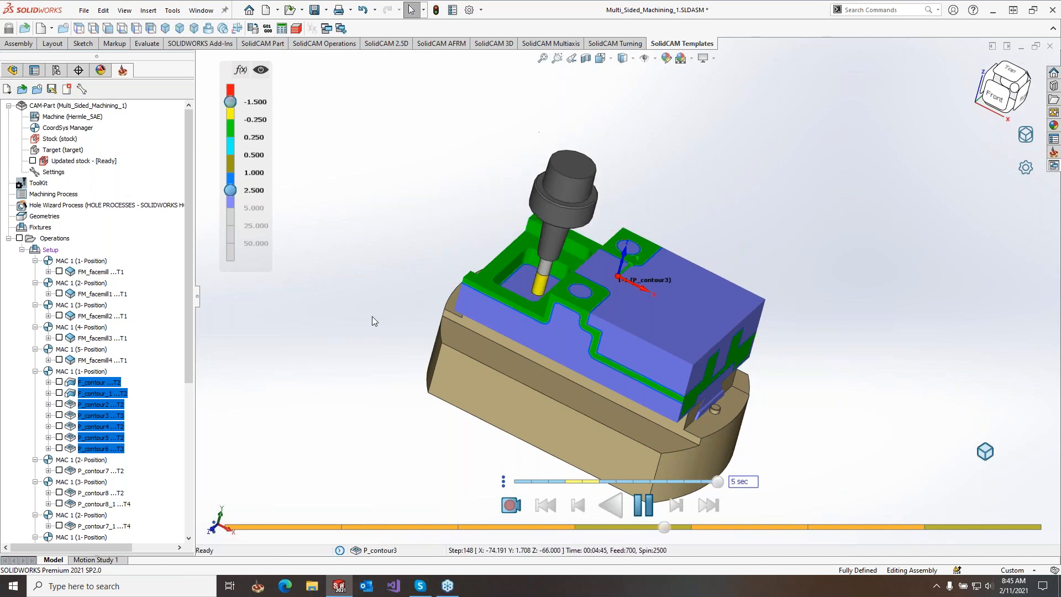
{"action": "left_click", "coordinate": [641, 508]}
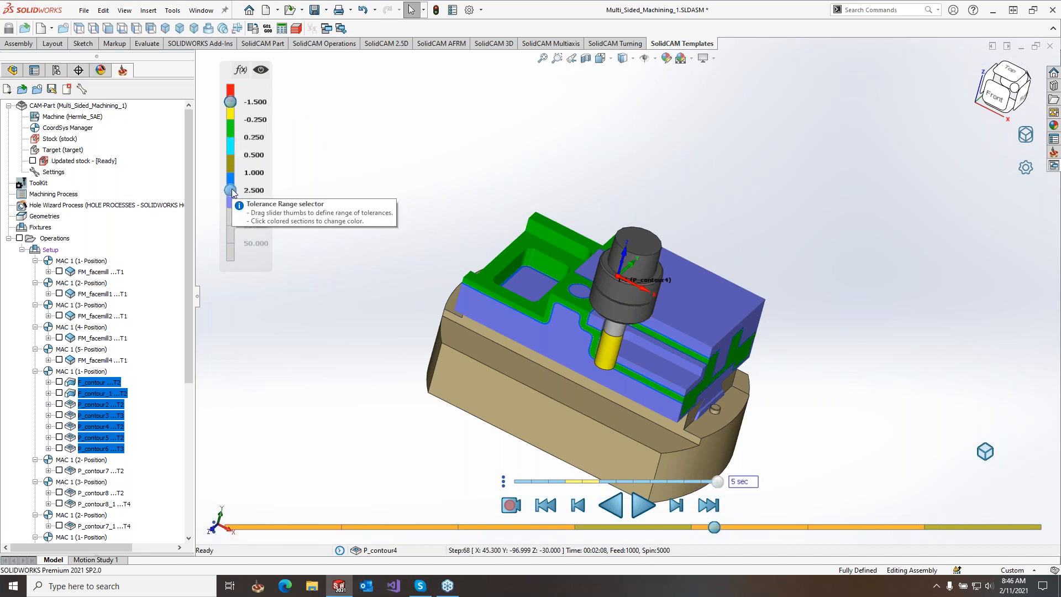
Step: Narrow the comparison tolerance range to -0.250 to 0.250, and extend its upper limit to 2.500
{"action": "left_click_drag", "start_coordinate": [231, 190], "coordinate": [231, 155]}
{"action": "left_click_drag", "start_coordinate": [230, 102], "coordinate": [232, 137]}
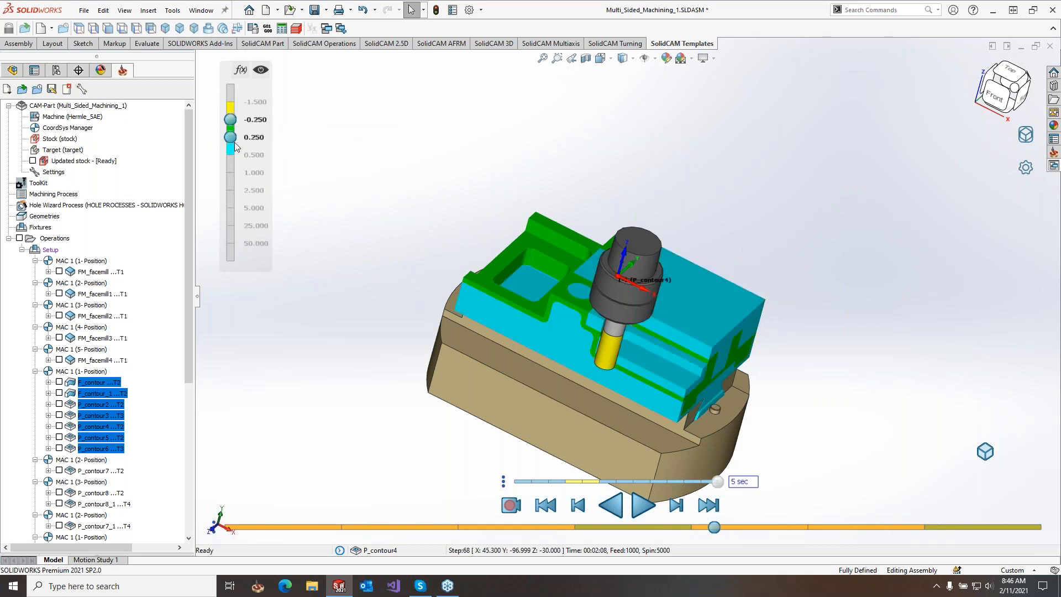
{"action": "left_click_drag", "start_coordinate": [230, 137], "coordinate": [230, 190]}
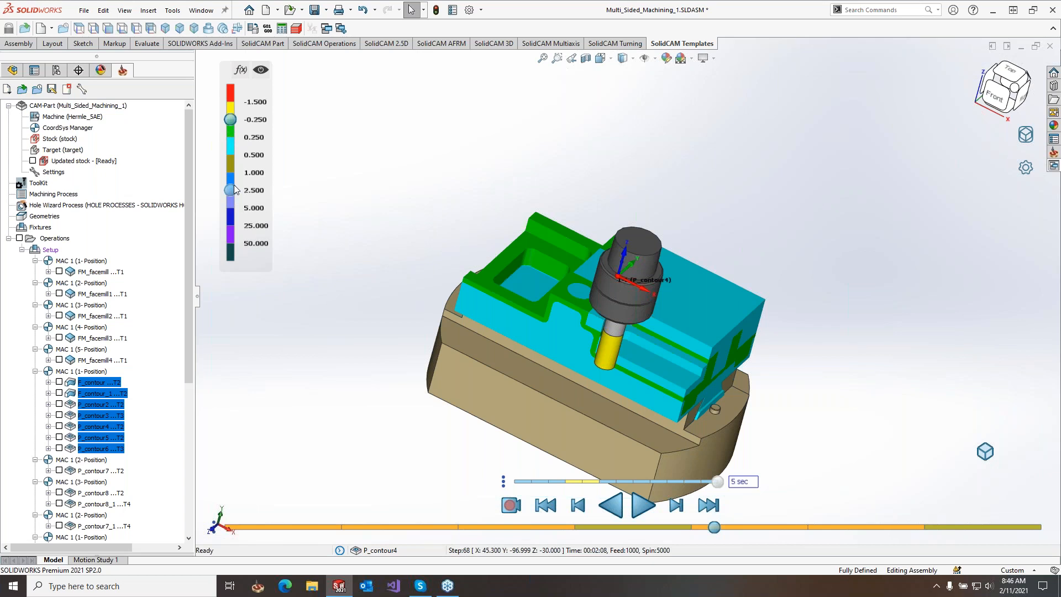
Step: Open the colour choices for the olive 0.500 to 1.000 band of the comparison legend and close them without choosing a colour
{"action": "double_click", "coordinate": [232, 160]}
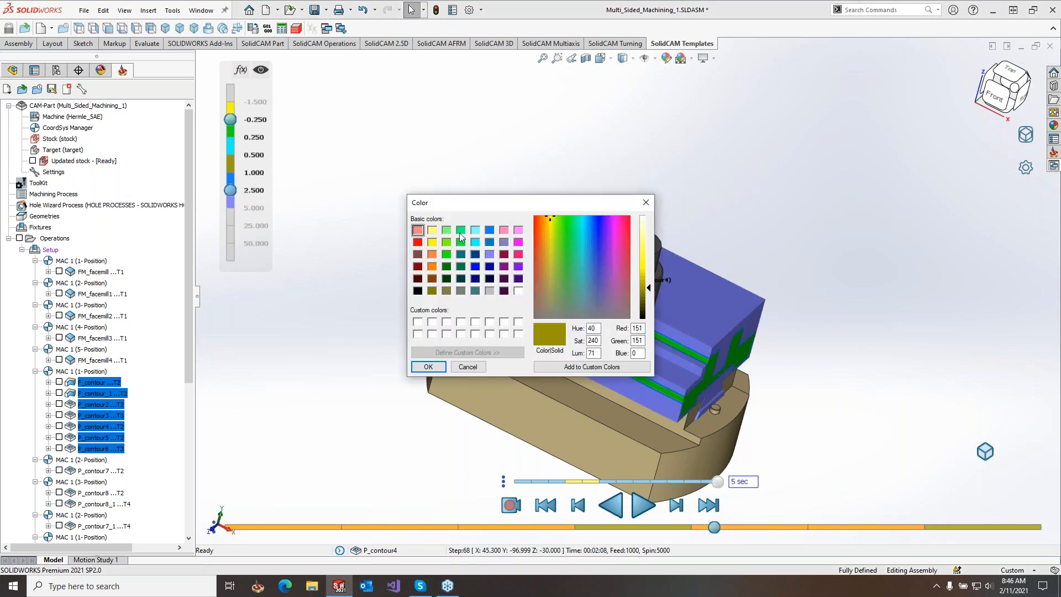
{"action": "left_click", "coordinate": [468, 367]}
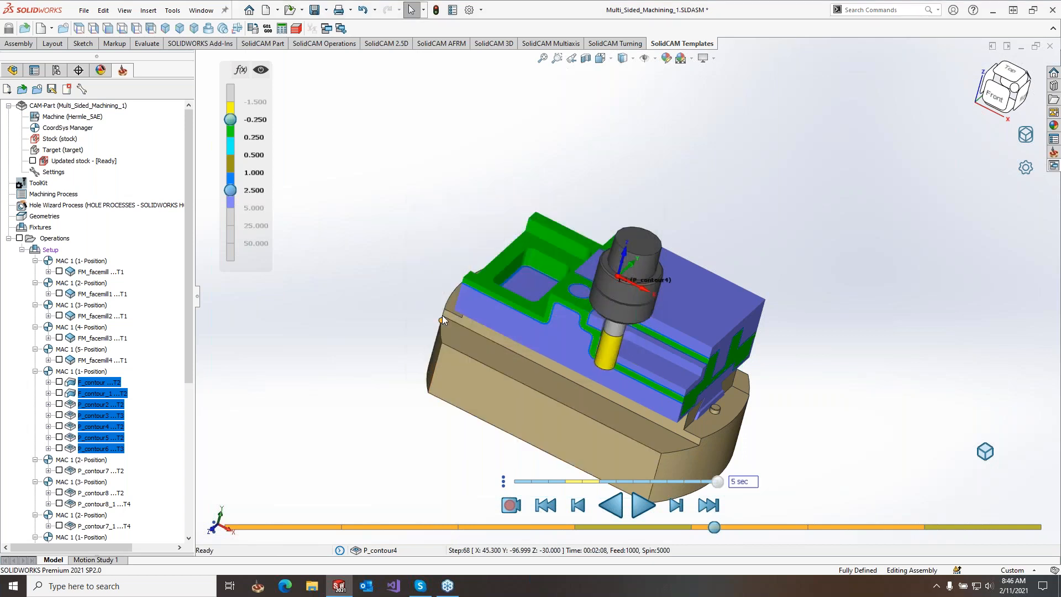
{"action": "middle_click_drag", "start_coordinate": [511, 321], "coordinate": [489, 308]}
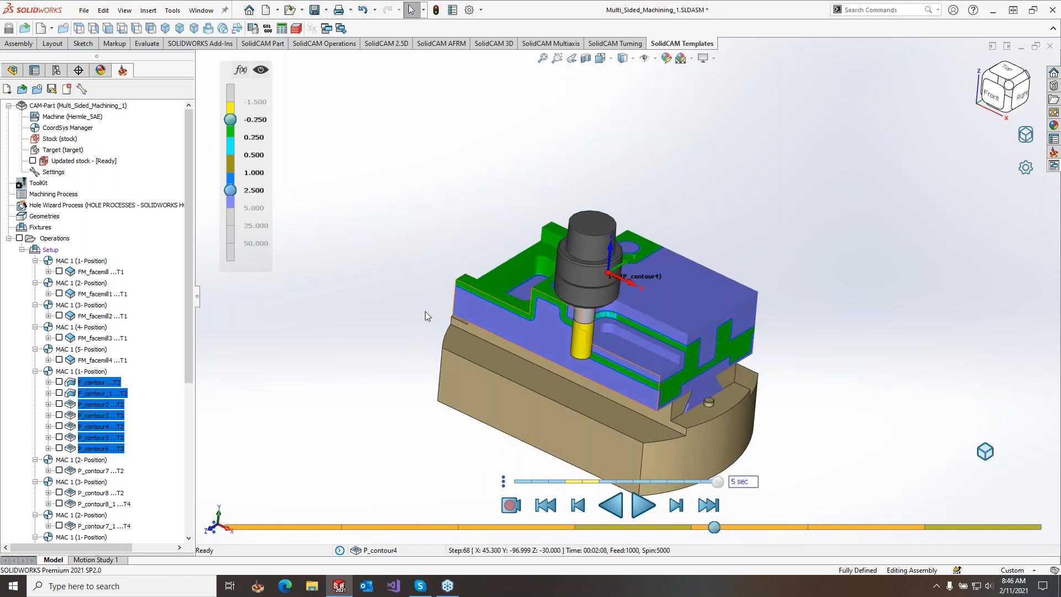
Step: Hide the target and machined stock comparison colours on the simulated part
{"action": "left_click", "coordinate": [1026, 135]}
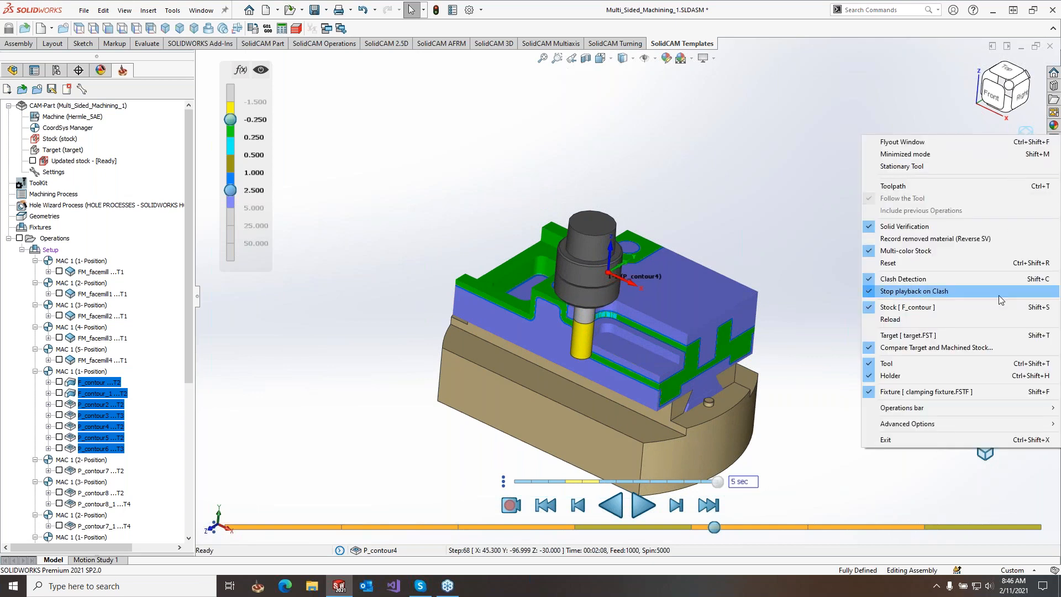
{"action": "left_click", "coordinate": [997, 348]}
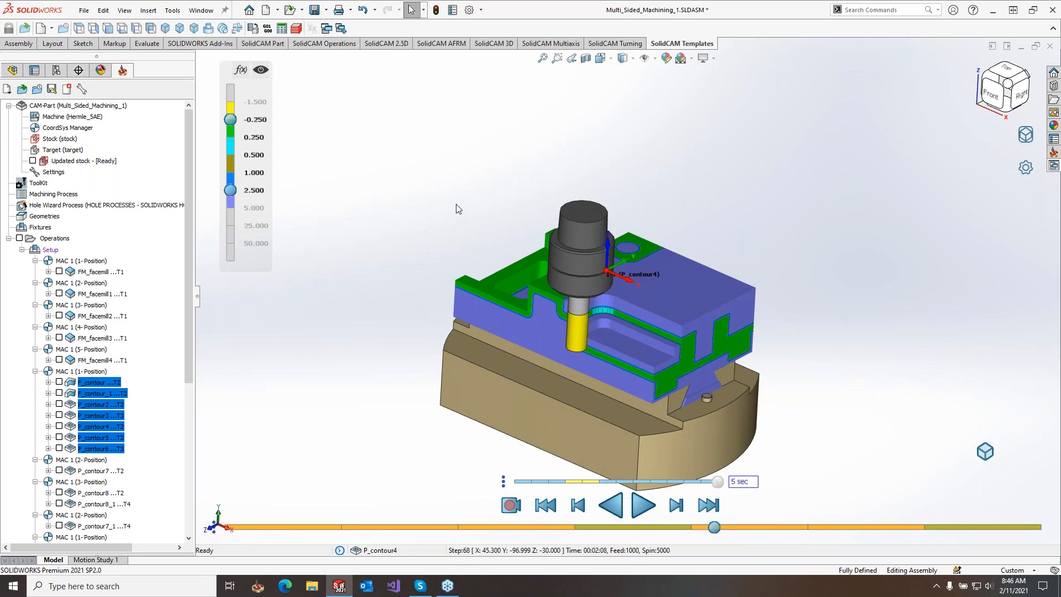
{"action": "left_click", "coordinate": [260, 70]}
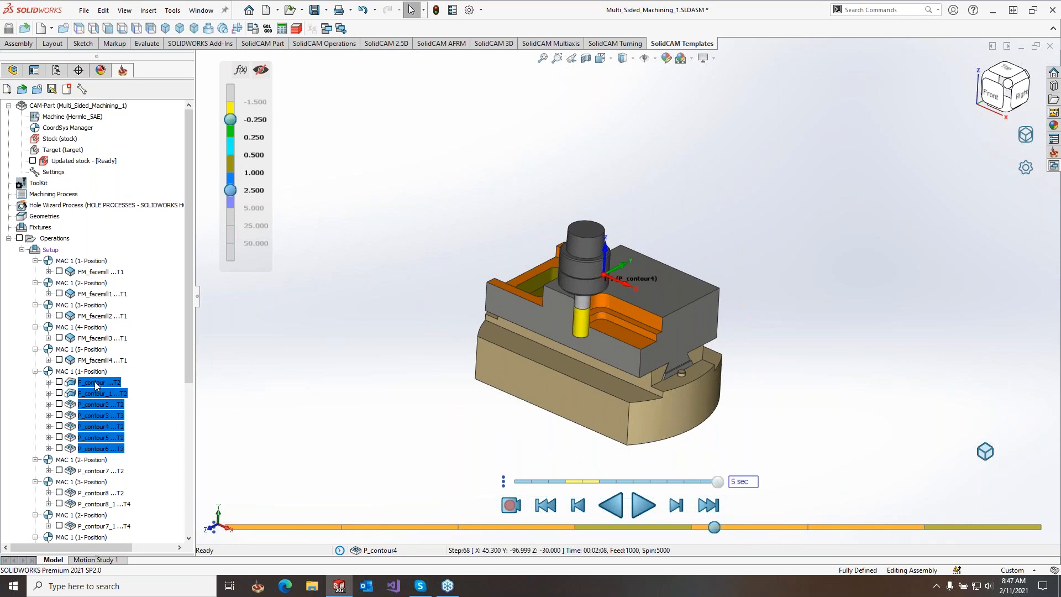
Step: Load only the P_contour6 operation into the SolidCAM Simulator
{"action": "scroll", "coordinate": [111, 382], "scroll_direction": "down", "scroll_amount": 4}
{"action": "scroll", "coordinate": [111, 376], "scroll_direction": "up", "scroll_amount": 2}
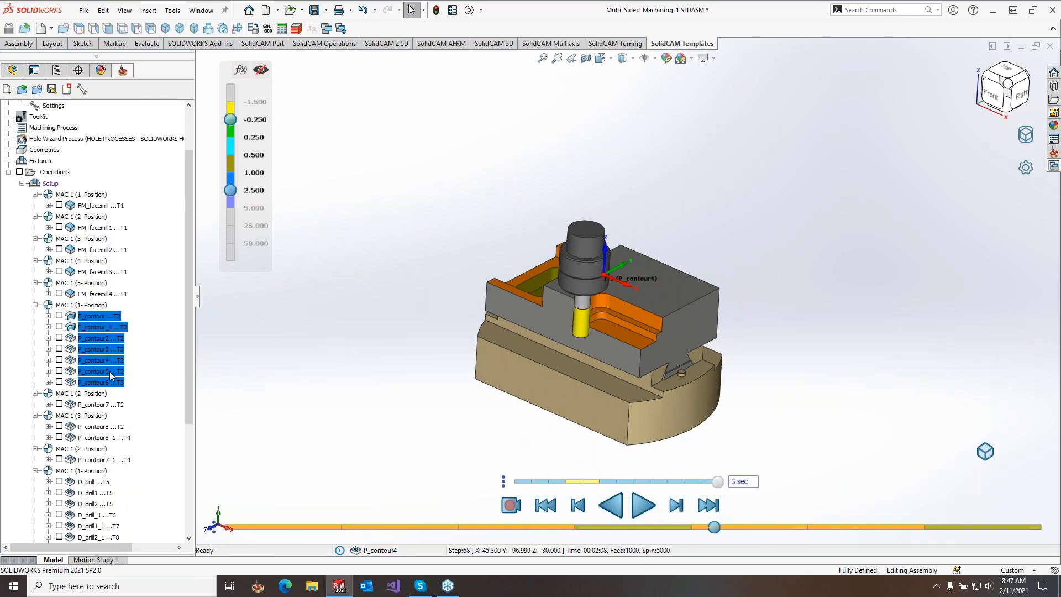
{"action": "scroll", "coordinate": [111, 378], "scroll_direction": "down", "scroll_amount": 3}
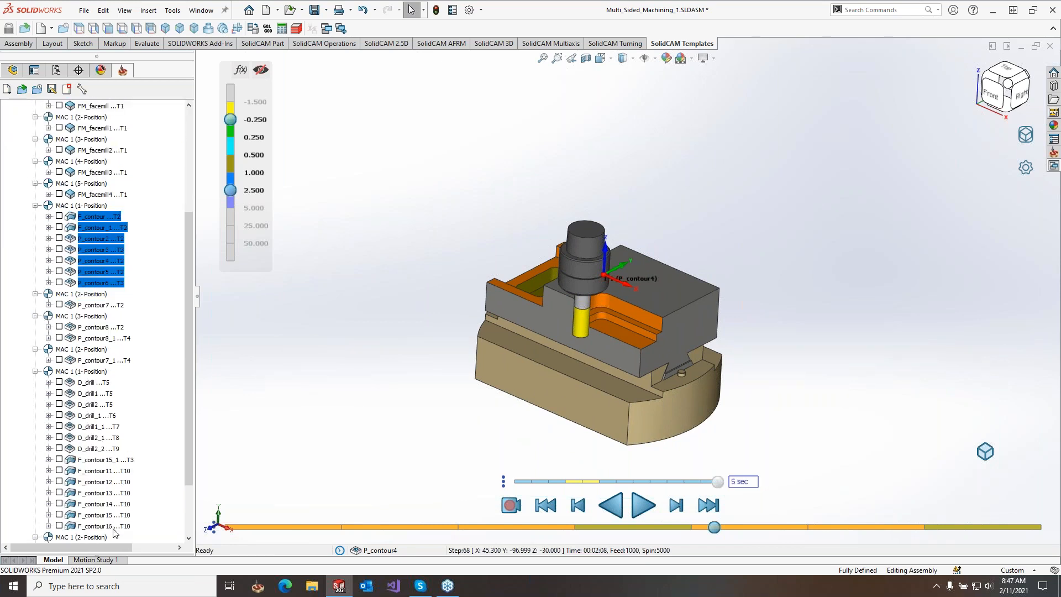
{"action": "left_click", "coordinate": [109, 284]}
{"action": "right_click", "coordinate": [109, 286]}
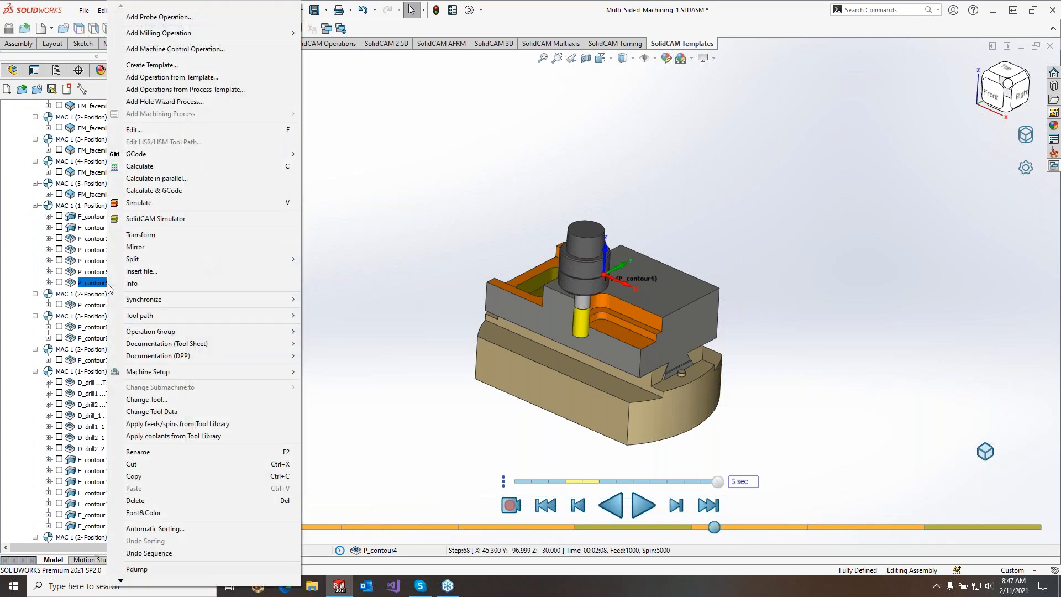
{"action": "left_click", "coordinate": [145, 219]}
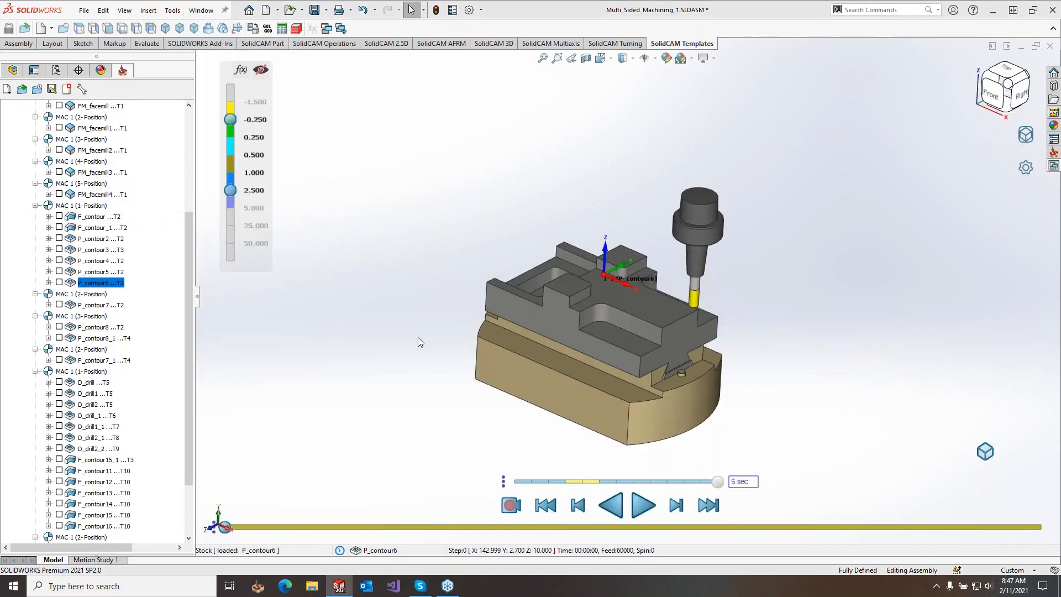
Step: Detach the simulation into its own flyout window and maximize that window
{"action": "middle_click_drag", "start_coordinate": [420, 342], "coordinate": [530, 300]}
{"action": "scroll", "coordinate": [497, 336], "scroll_direction": "down", "scroll_amount": 3}
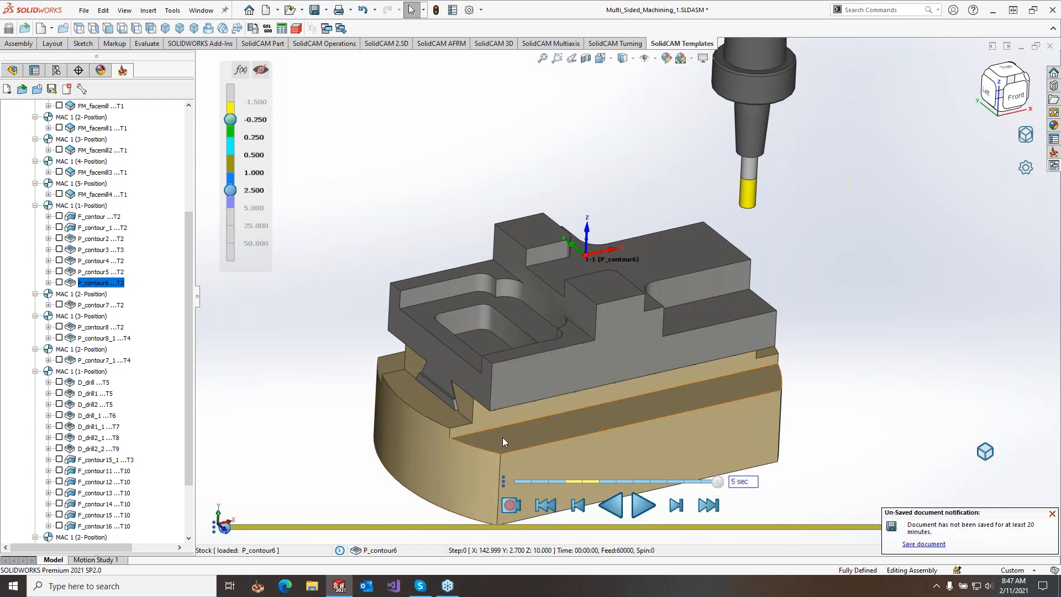
{"action": "scroll", "coordinate": [579, 424], "scroll_direction": "up", "scroll_amount": 3}
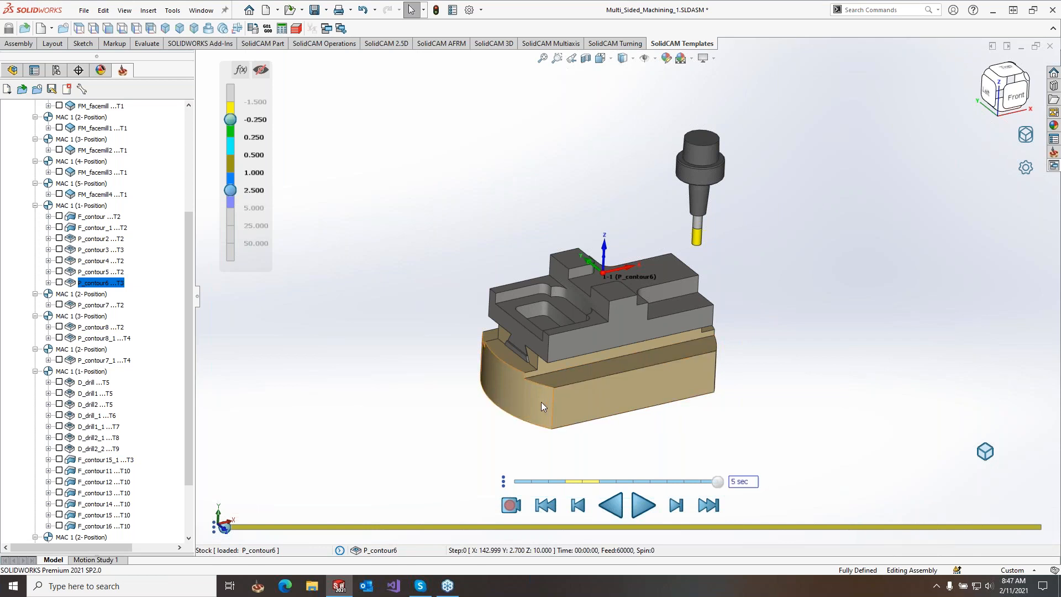
{"action": "left_click", "coordinate": [1023, 136]}
{"action": "left_click", "coordinate": [1014, 142]}
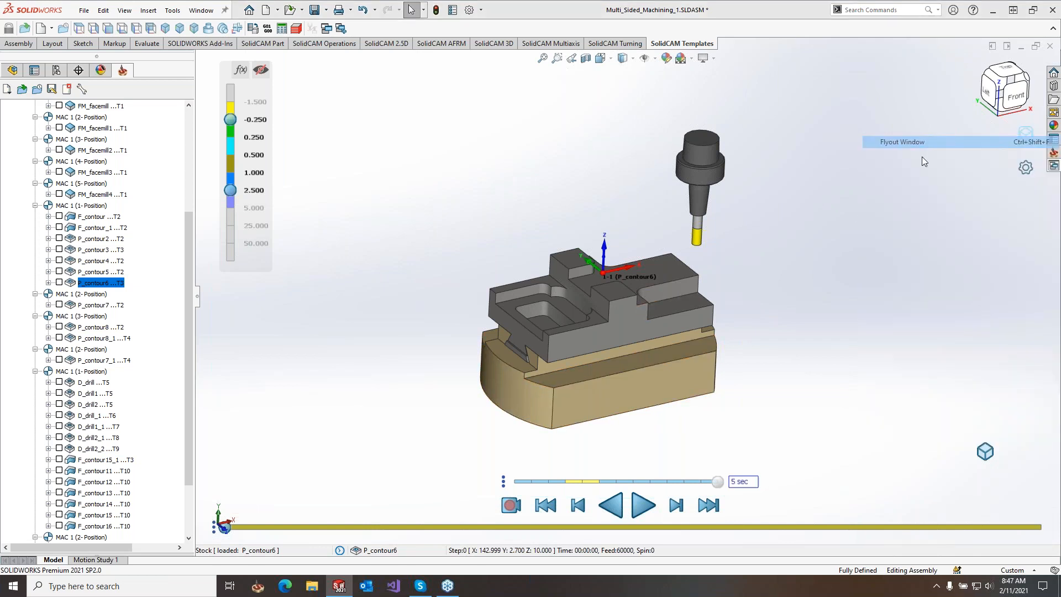
{"action": "middle_click_drag", "start_coordinate": [536, 366], "coordinate": [607, 343], "text": "ctrl"}
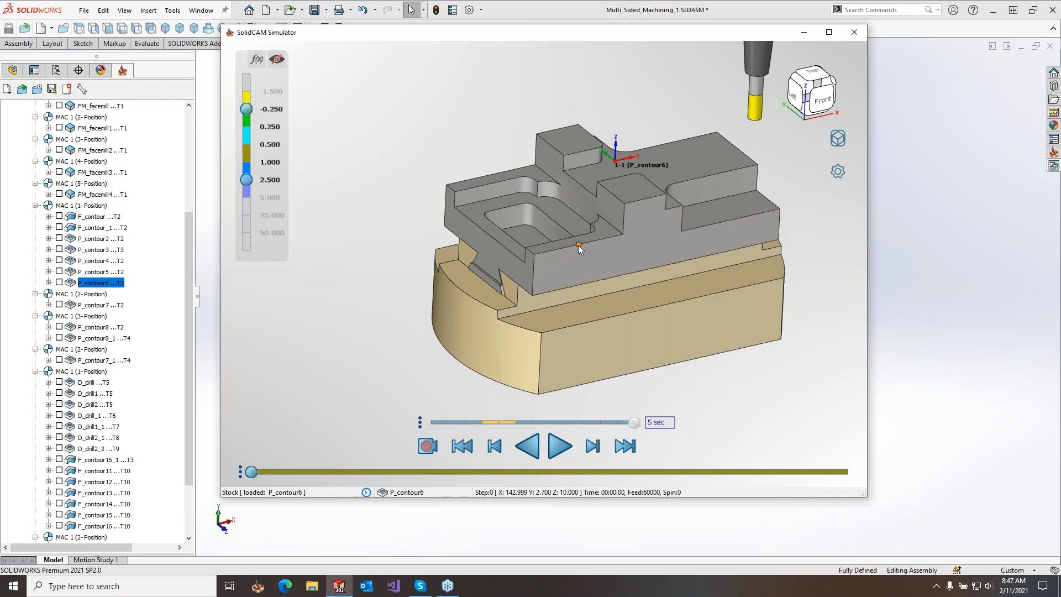
{"action": "left_click", "coordinate": [830, 33]}
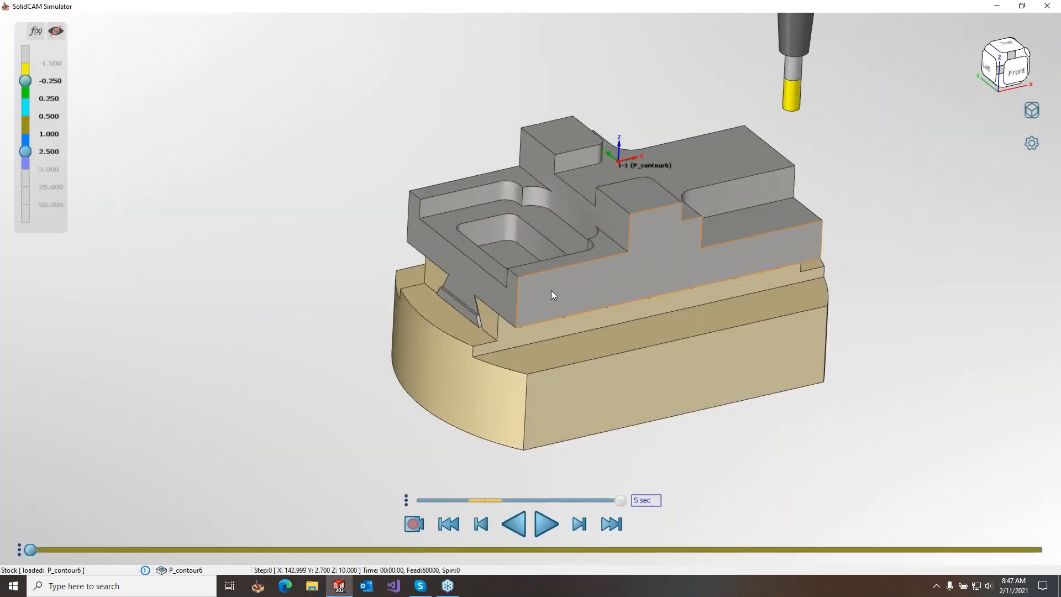
Step: Query the coordinates of the stepped pocket's outer top corner, select the coordinate text to show its copy options, and clear the query
{"action": "middle_click_drag", "start_coordinate": [520, 257], "coordinate": [511, 272]}
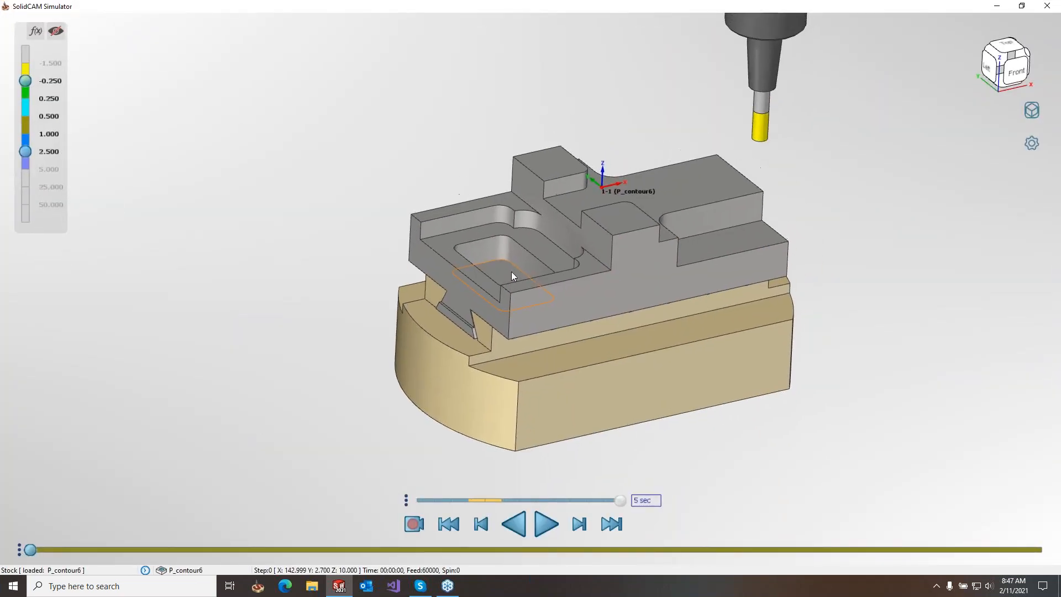
{"action": "left_click", "coordinate": [422, 221]}
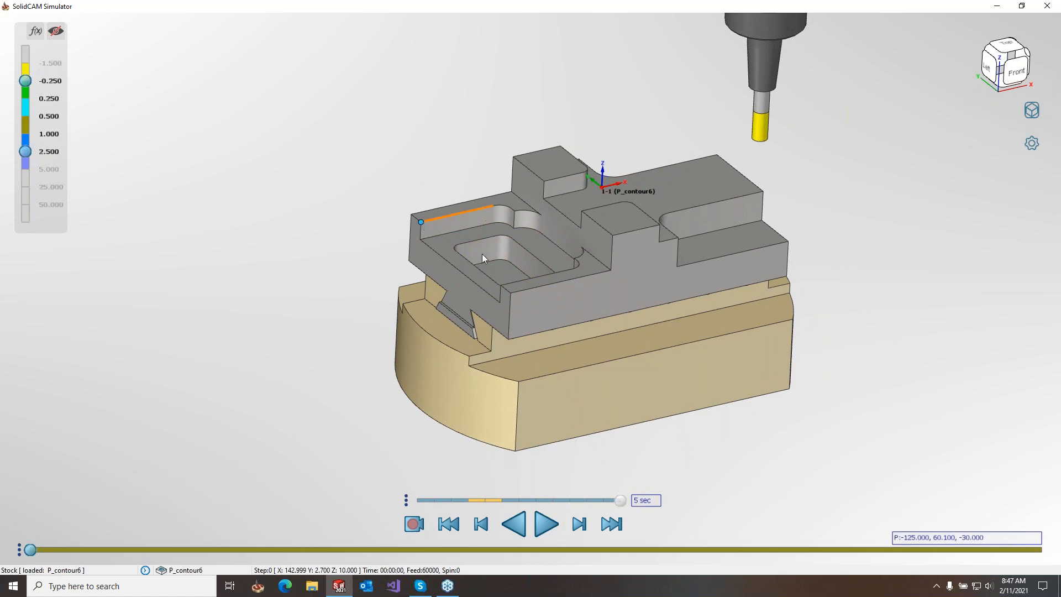
{"action": "left_click", "coordinate": [906, 537]}
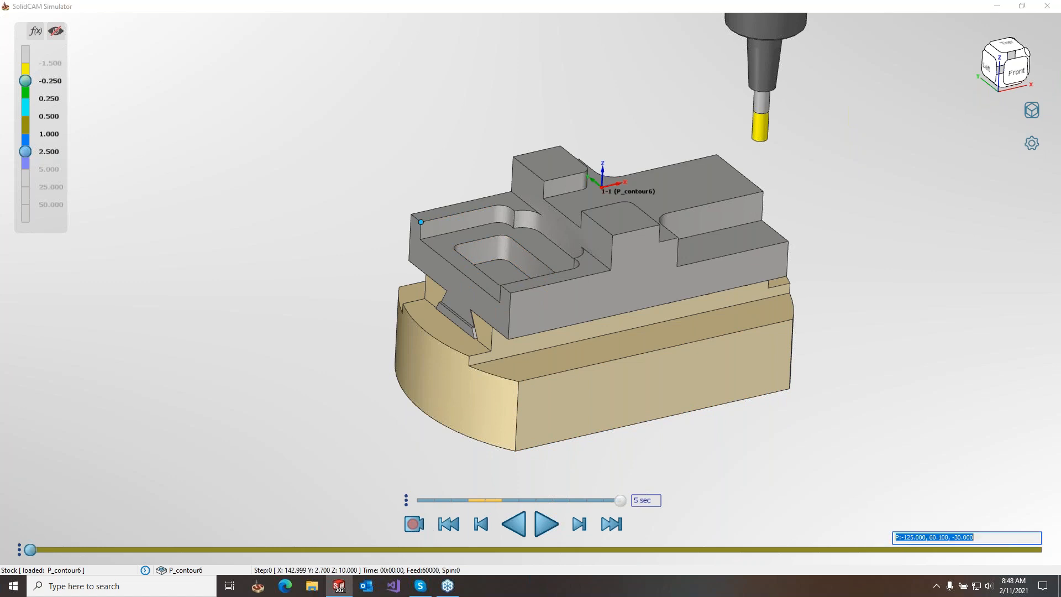
{"action": "left_click", "coordinate": [980, 538]}
{"action": "left_click_drag", "start_coordinate": [985, 539], "coordinate": [894, 538]}
{"action": "right_click", "coordinate": [924, 535]}
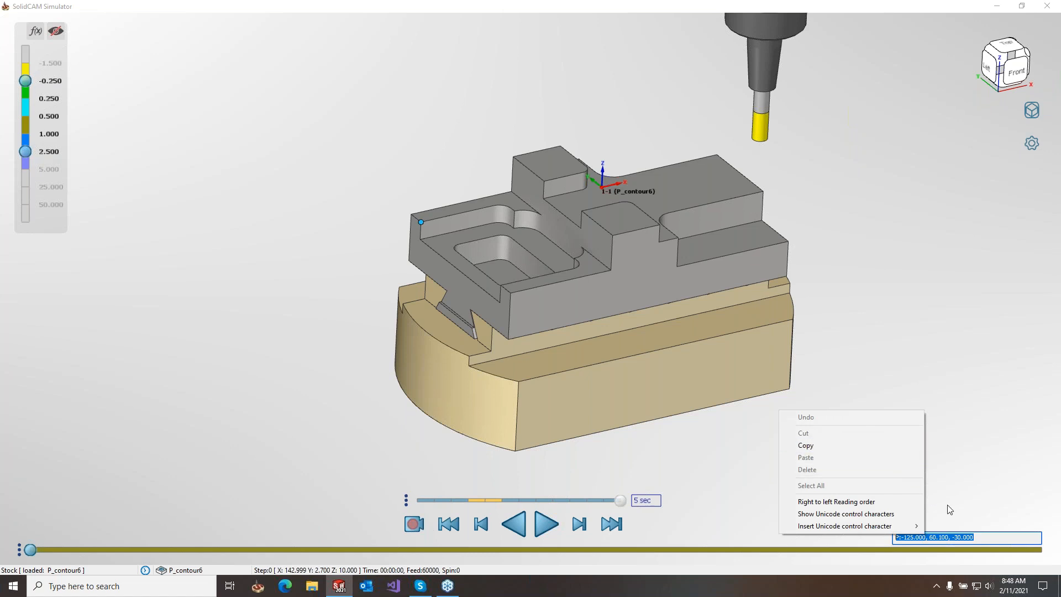
{"action": "left_click", "coordinate": [984, 542]}
{"action": "key", "text": "Escape"}
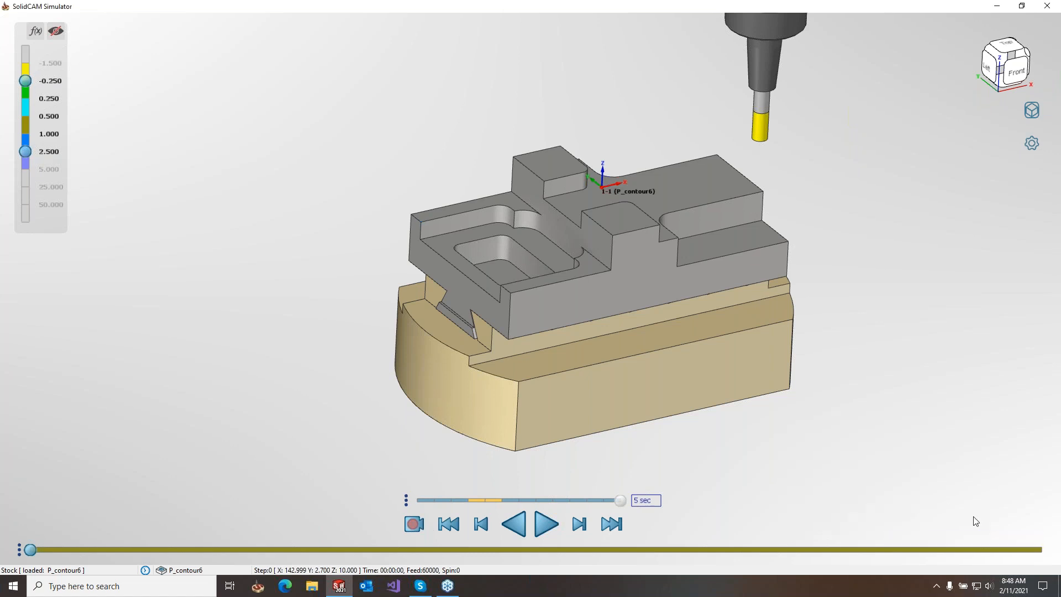
Step: Query the coordinates of the pocket's outer top corner again and the plane data of the upper pocket floor
{"action": "left_click", "coordinate": [421, 223]}
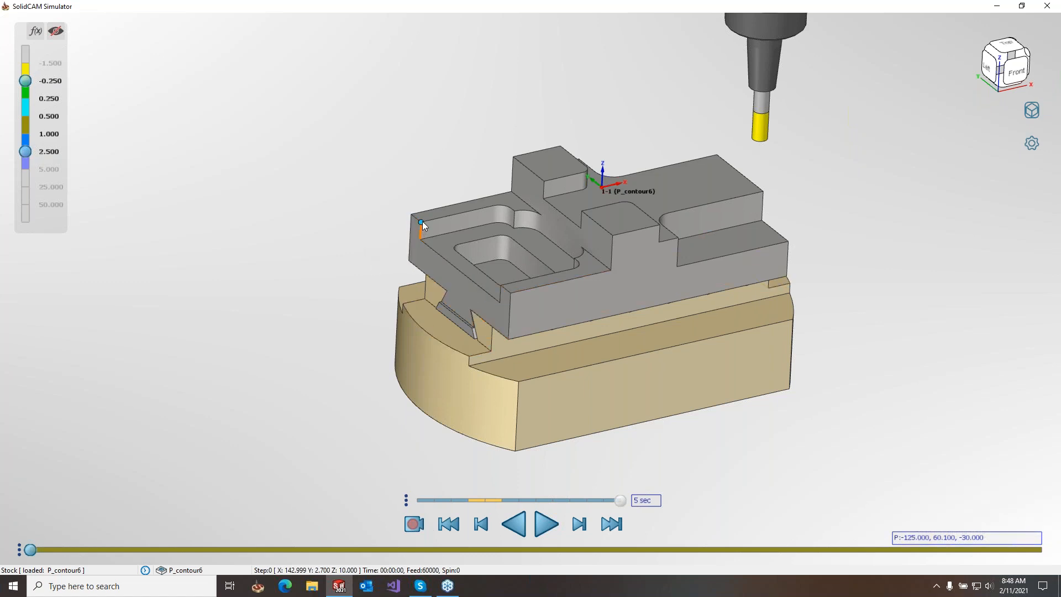
{"action": "left_click", "coordinate": [448, 217]}
{"action": "left_click", "coordinate": [462, 244]}
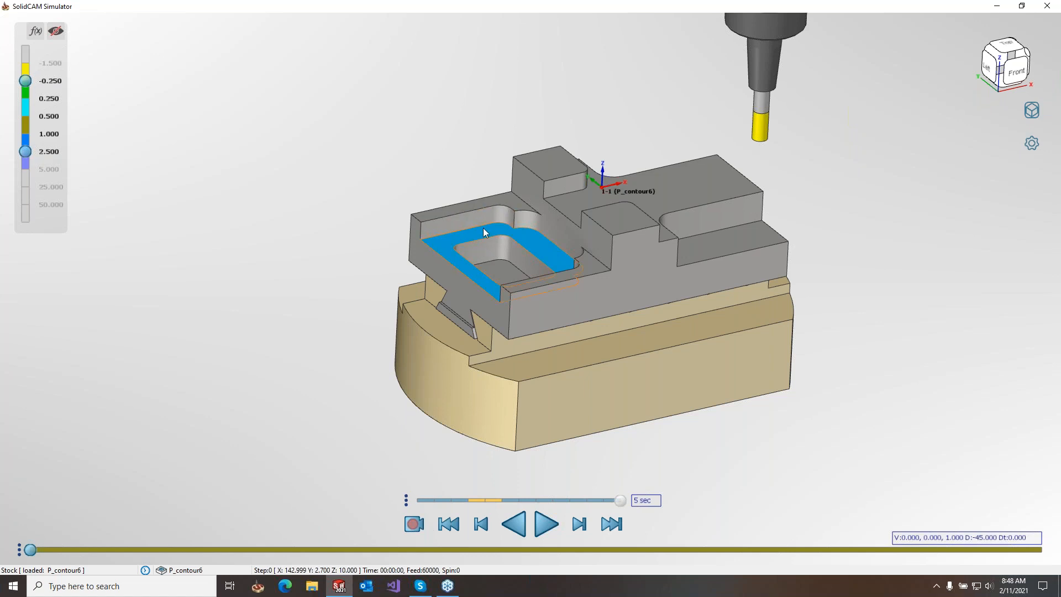
Step: Measure the distance and axis offsets from the pocket's outer top corner to the floor vertex where its rounded walls meet, and clear the measurement
{"action": "left_click", "coordinate": [421, 222]}
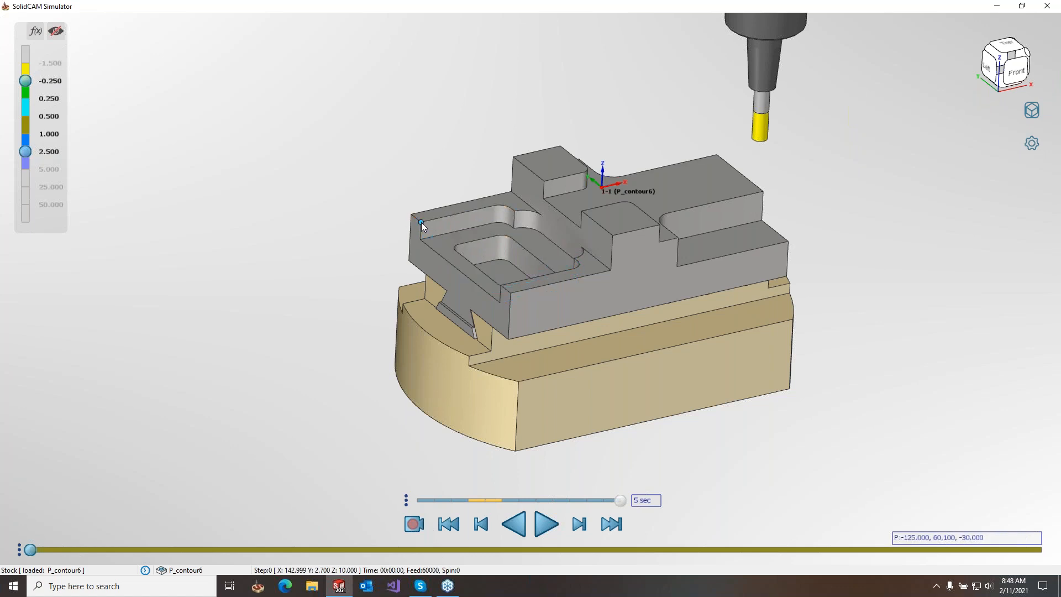
{"action": "left_click", "coordinate": [514, 228]}
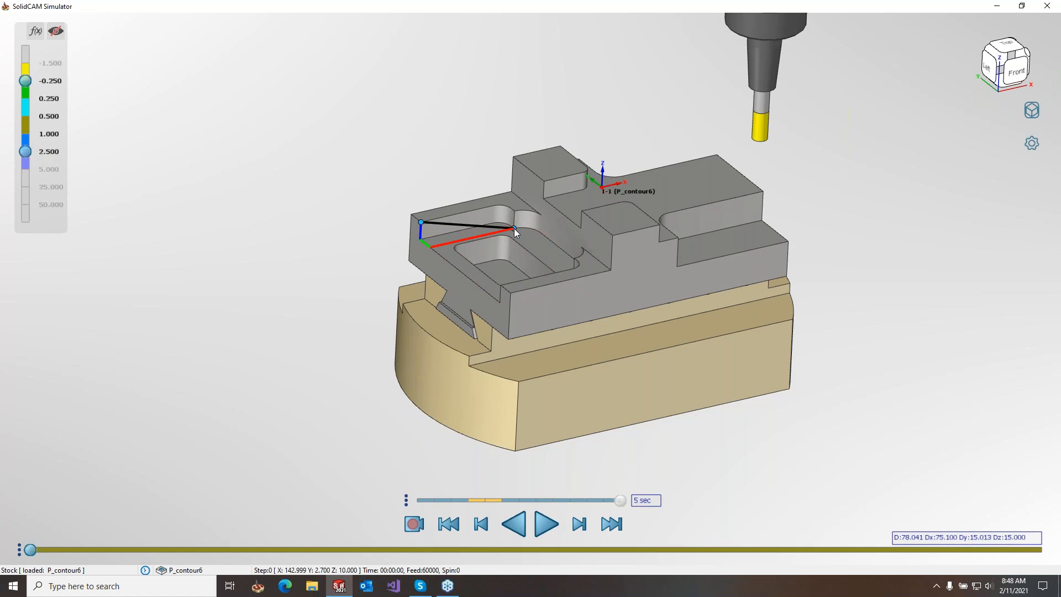
{"action": "scroll", "coordinate": [512, 230], "scroll_direction": "up", "scroll_amount": 5}
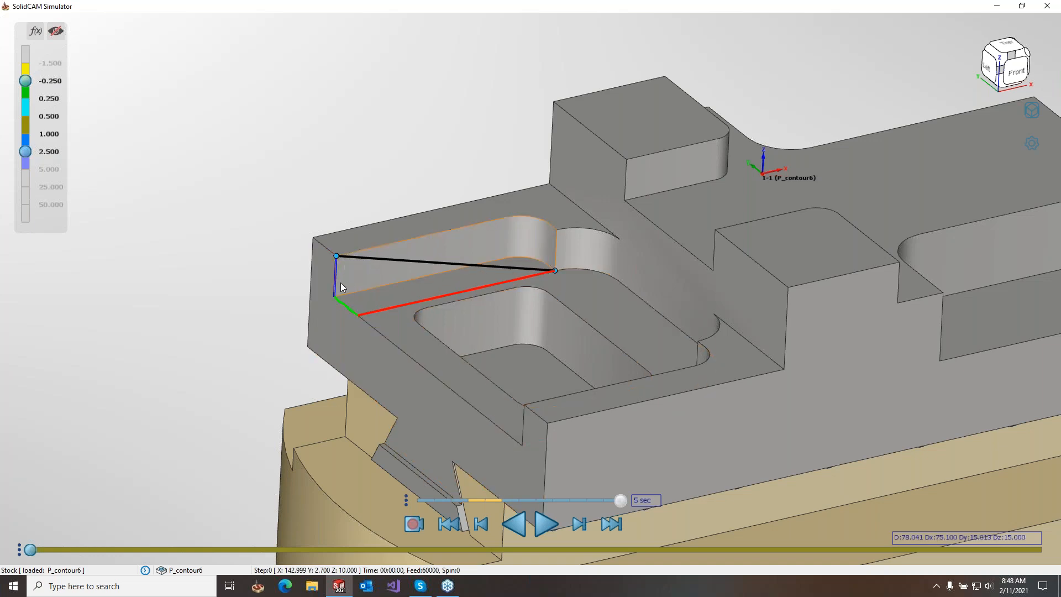
{"action": "left_click", "coordinate": [344, 216]}
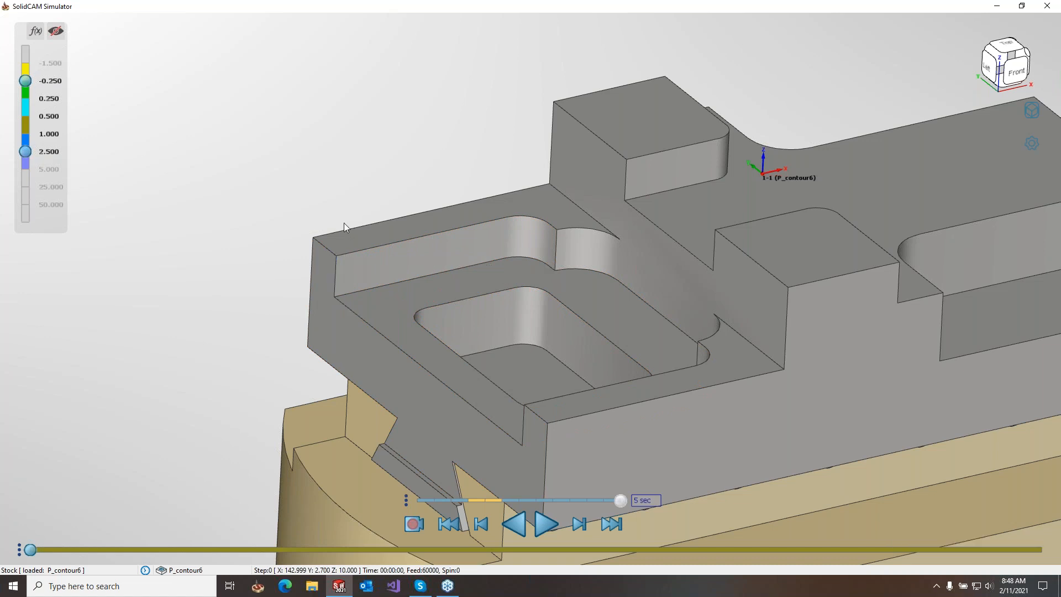
Step: Measure between the pocket's two opposite straight top edges, and from the part's end face to the floor vertex between the rounded walls
{"action": "left_click", "coordinate": [351, 254]}
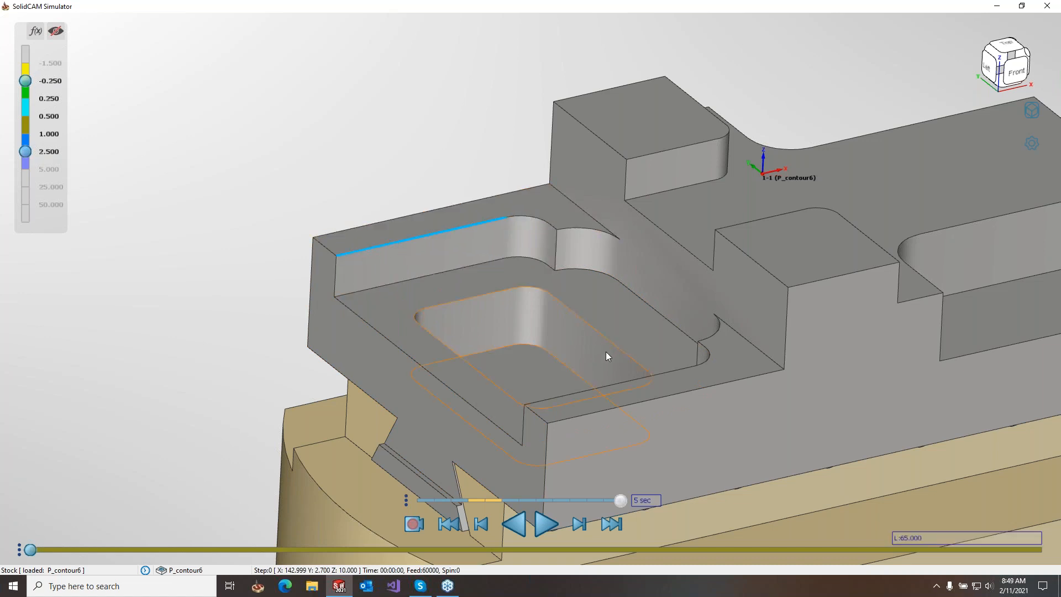
{"action": "left_click", "coordinate": [674, 376]}
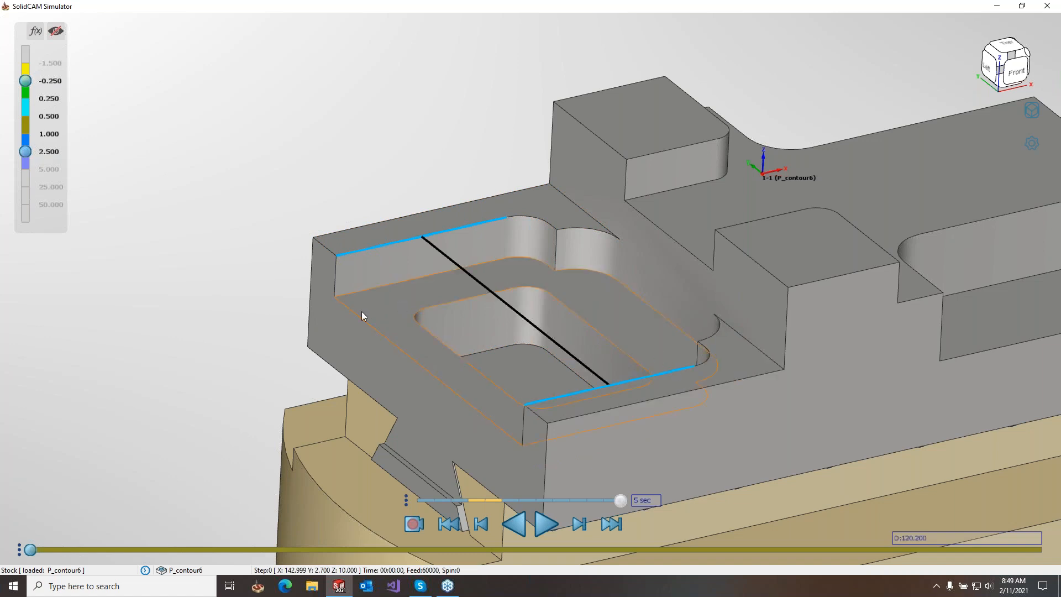
{"action": "left_click", "coordinate": [344, 335]}
{"action": "left_click", "coordinate": [554, 270]}
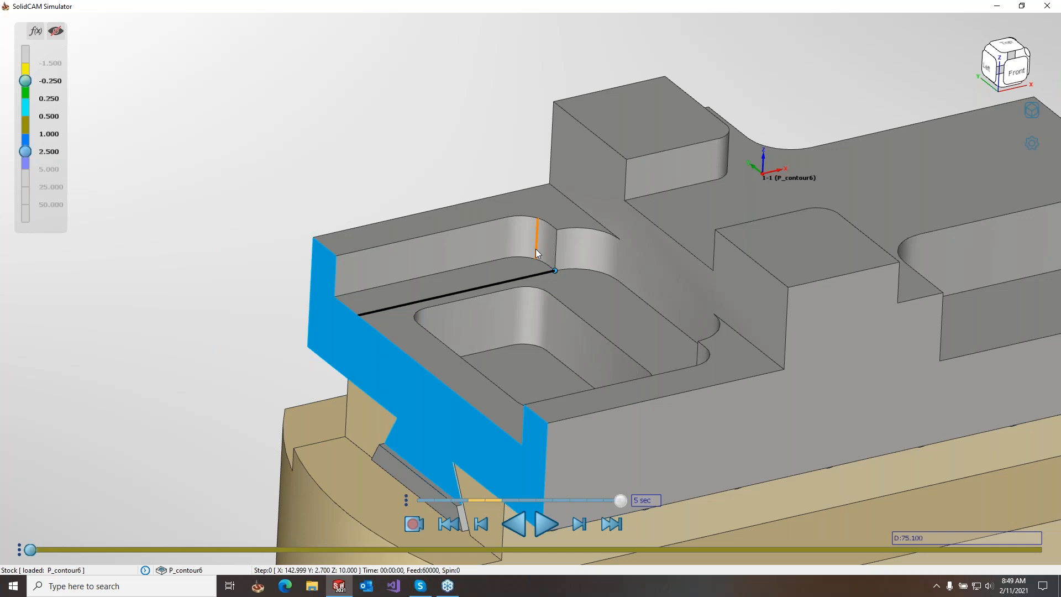
{"action": "left_click", "coordinate": [489, 175]}
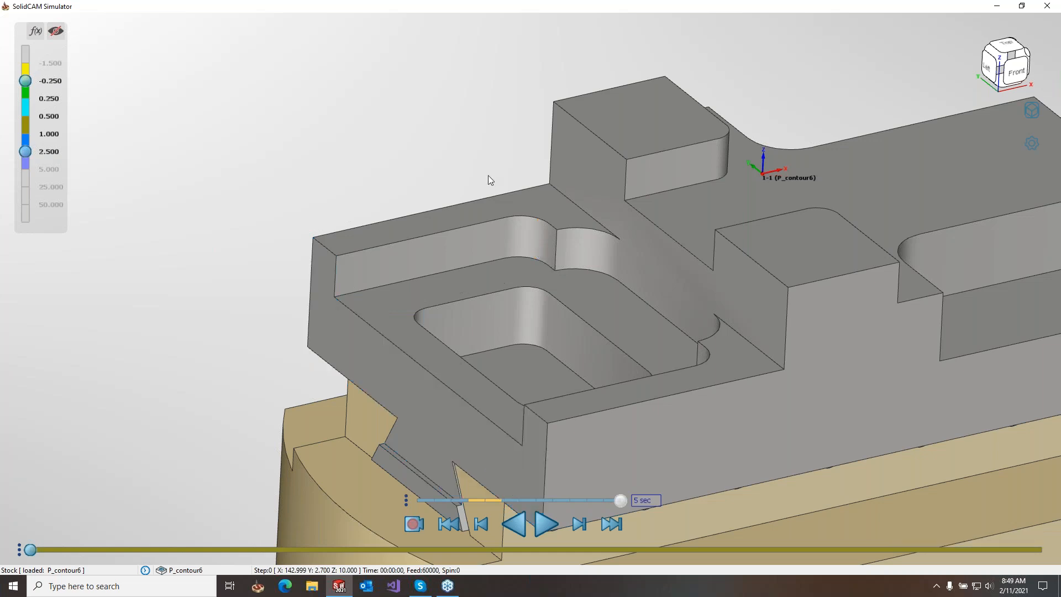
Step: Measure the radius of the pocket's rounded corner by picking three neighbouring facets on its wall
{"action": "scroll", "coordinate": [580, 229], "scroll_direction": "up", "scroll_amount": 3}
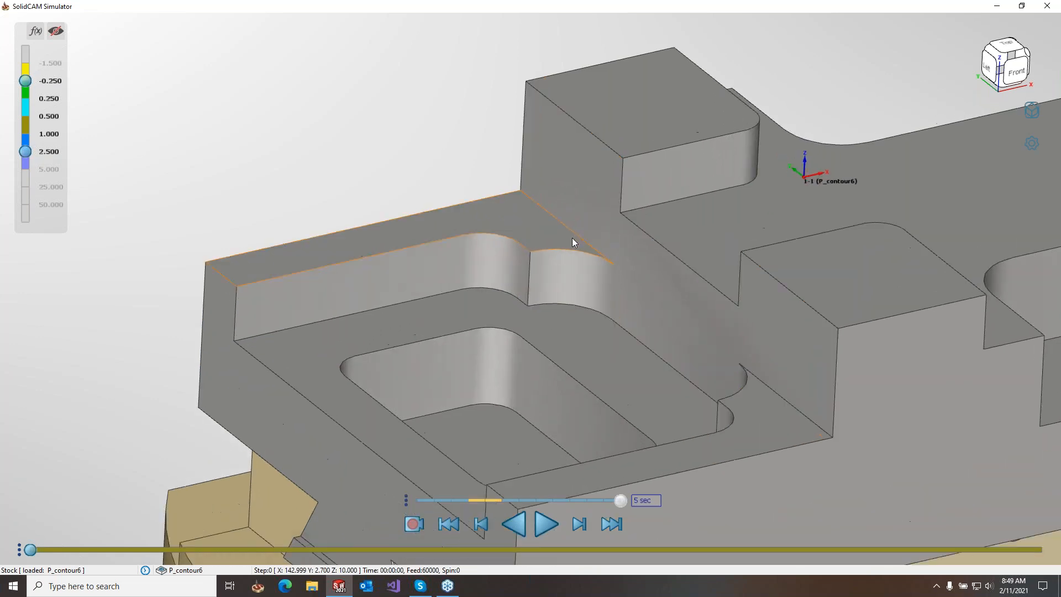
{"action": "scroll", "coordinate": [497, 274], "scroll_direction": "up", "scroll_amount": 5}
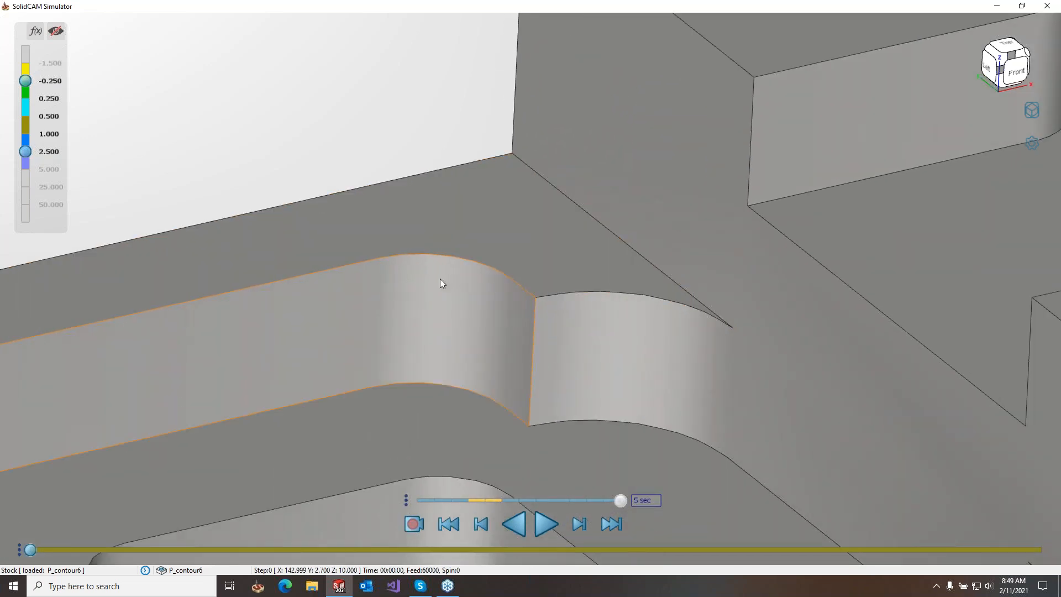
{"action": "scroll", "coordinate": [440, 278], "scroll_direction": "up", "scroll_amount": 3}
{"action": "mouse_move", "coordinate": [440, 279]}
{"action": "middle_mouse_down"}
{"action": "mouse_move", "coordinate": [503, 292]}
{"action": "mouse_move", "coordinate": [425, 270]}
{"action": "middle_mouse_up"}
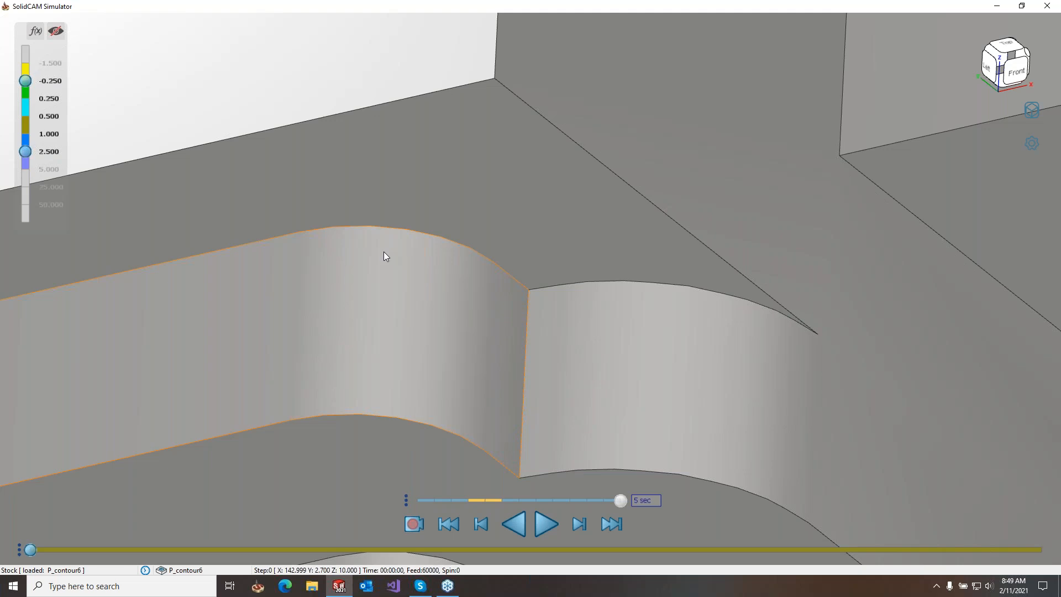
{"action": "left_click", "coordinate": [385, 252]}
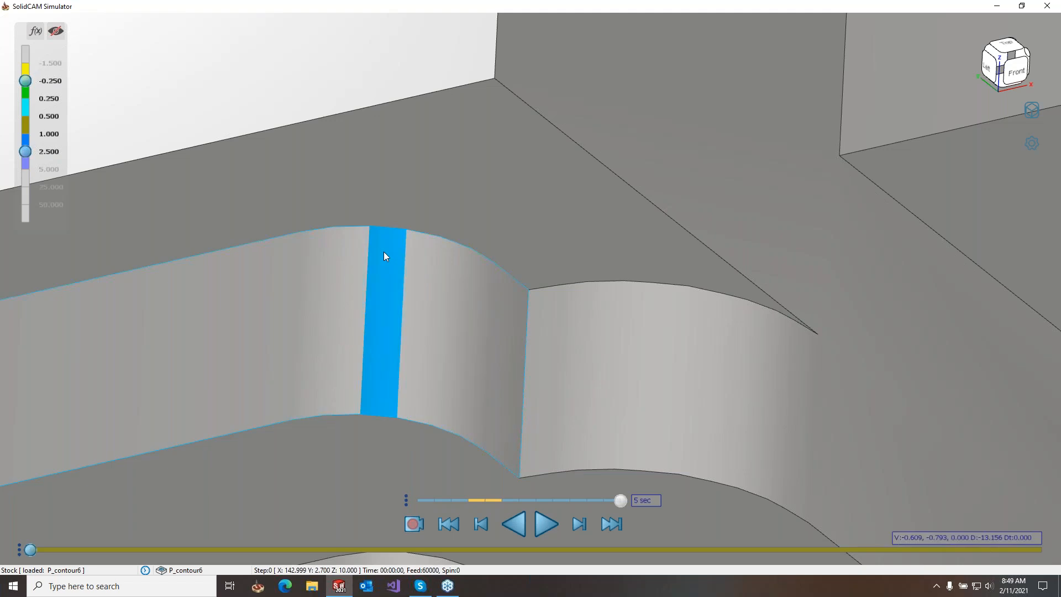
{"action": "left_click", "coordinate": [418, 261]}
{"action": "left_click", "coordinate": [453, 272]}
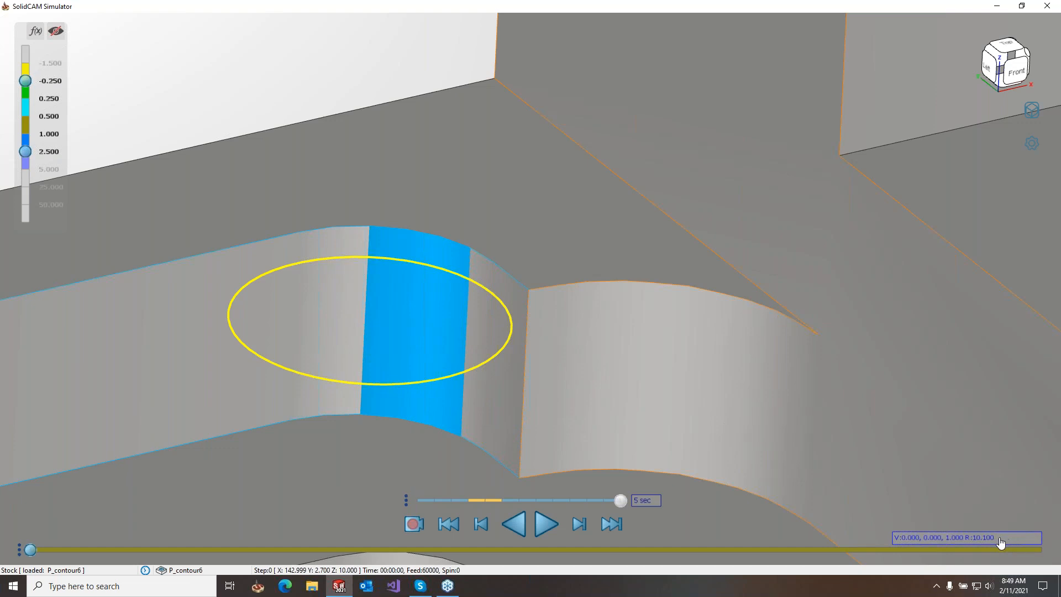
Step: Filter the theme options by "smooth" and turn off Smooth Shading for the stock in the Default theme
{"action": "scroll", "coordinate": [716, 316], "scroll_direction": "down", "scroll_amount": 5}
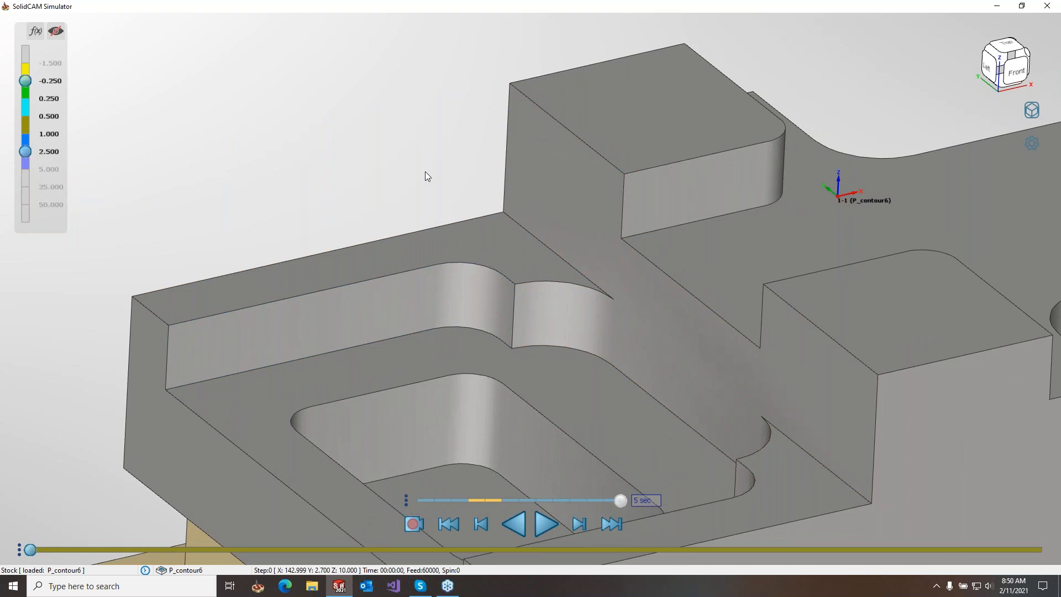
{"action": "left_click", "coordinate": [1032, 143]}
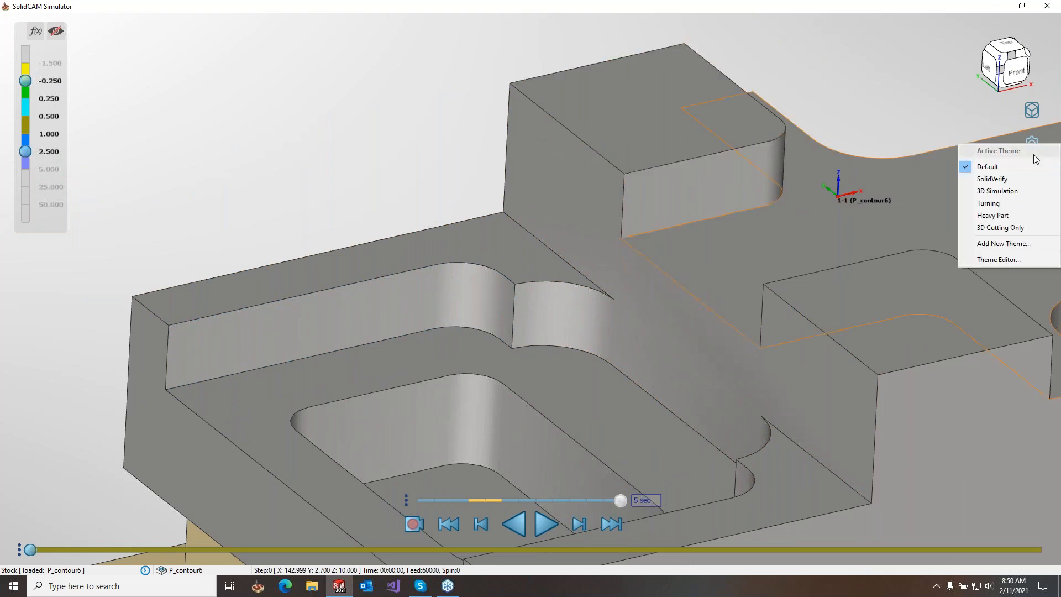
{"action": "left_click", "coordinate": [1029, 261]}
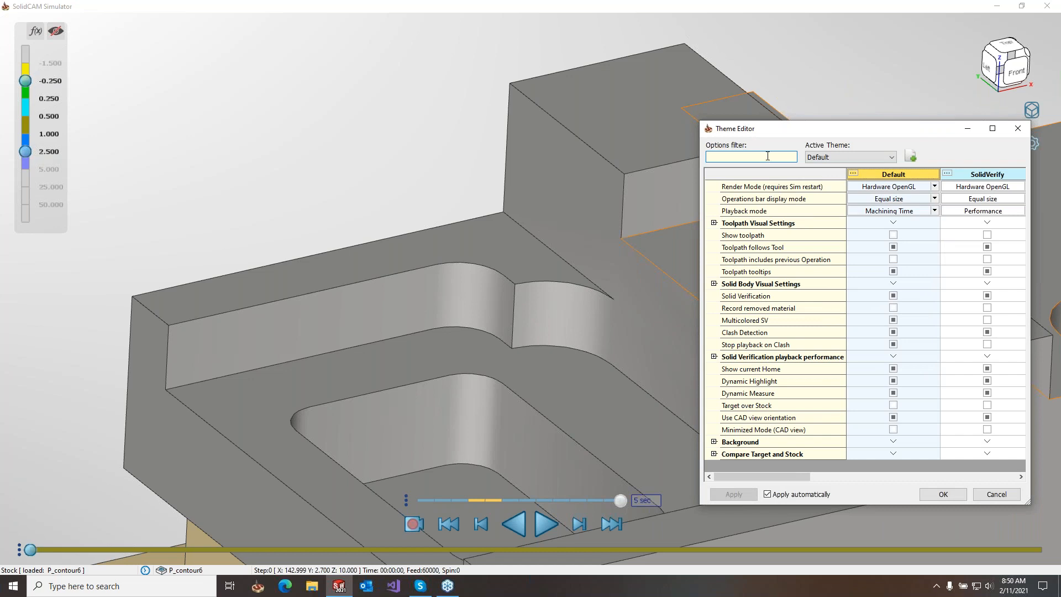
{"action": "type", "text": "smooth"}
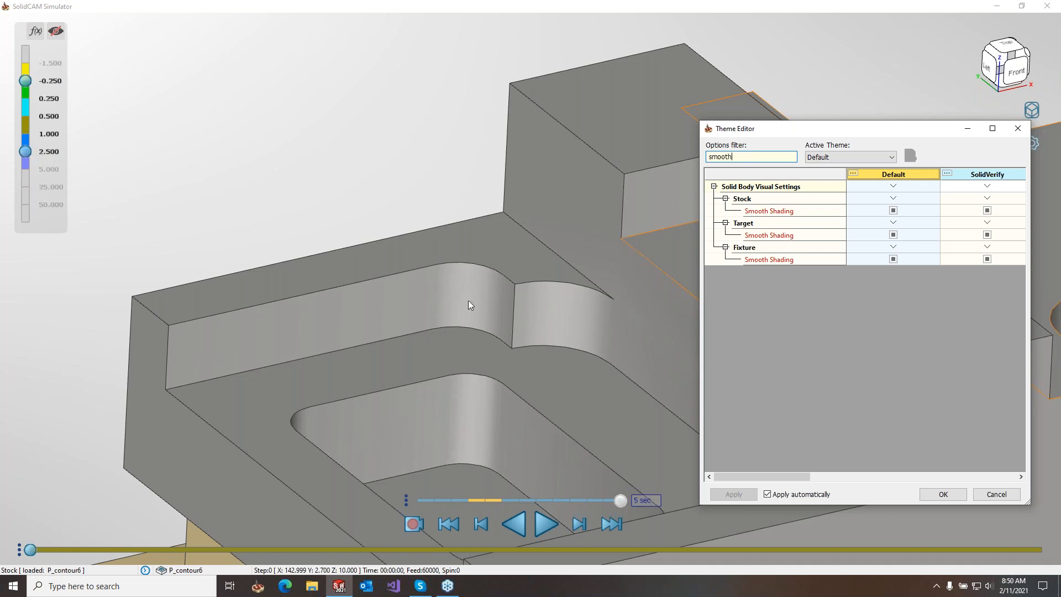
{"action": "left_click", "coordinate": [893, 210]}
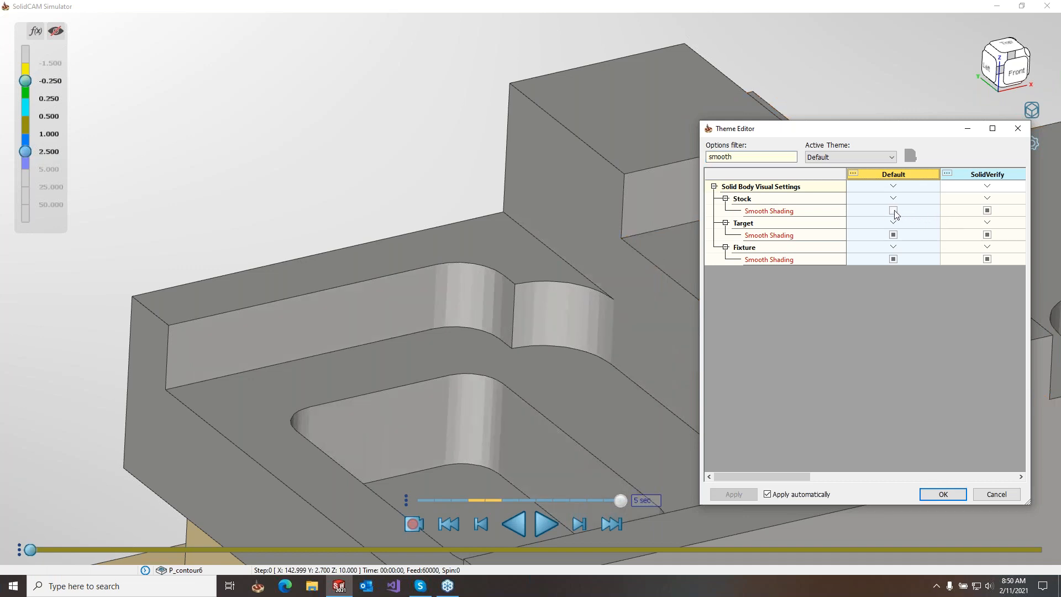
{"action": "left_click", "coordinate": [894, 211]}
{"action": "left_click", "coordinate": [894, 211]}
{"action": "left_click", "coordinate": [941, 496]}
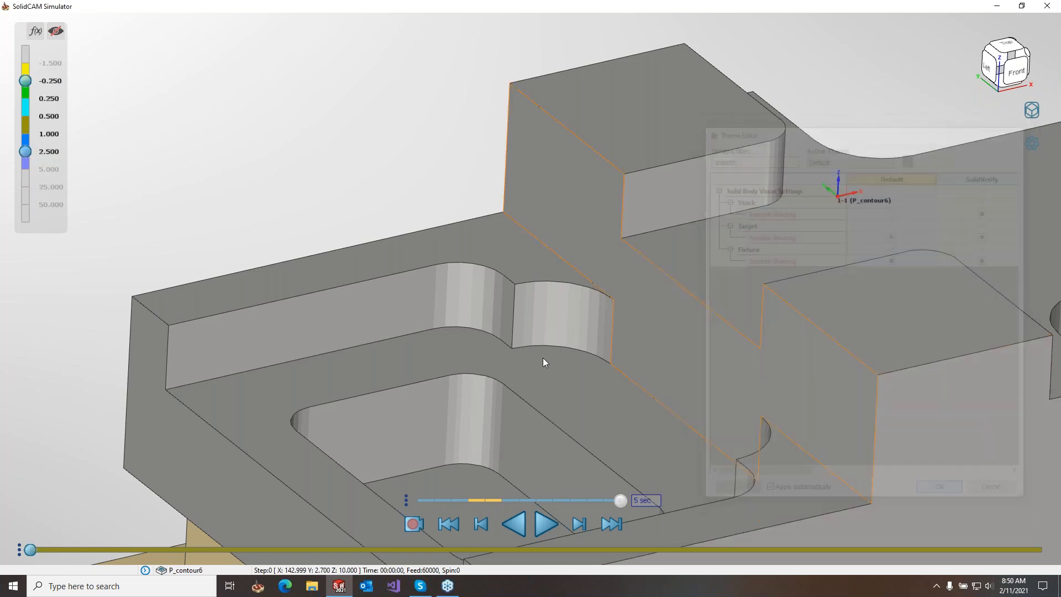
Step: Measure the radius of the pocket's rounded corner again from adjacent wall facets, and clear the measurement
{"action": "scroll", "coordinate": [496, 287], "scroll_direction": "up", "scroll_amount": 6}
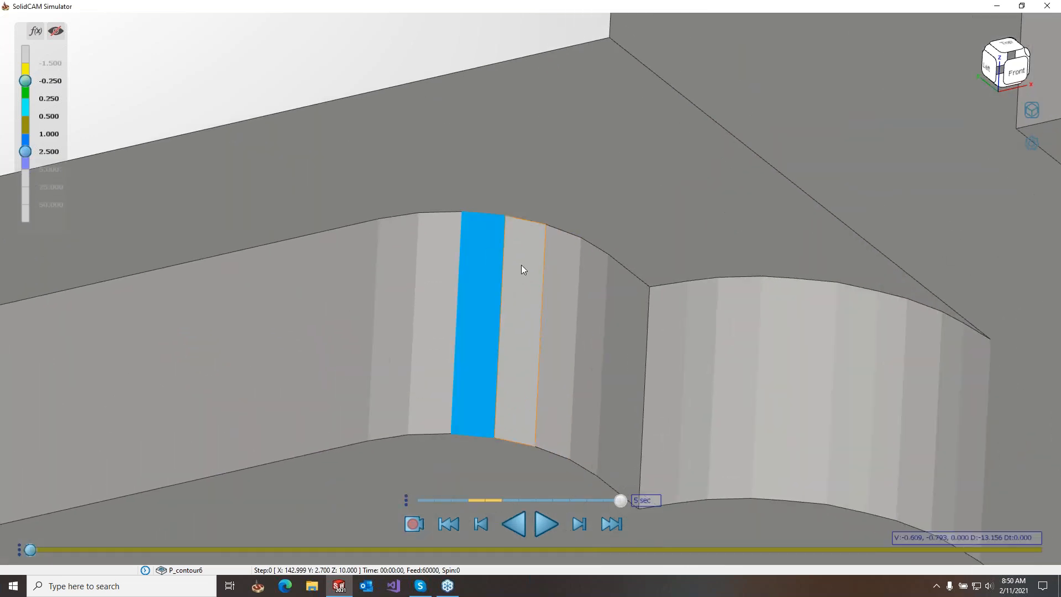
{"action": "left_click", "coordinate": [522, 265]}
{"action": "left_click", "coordinate": [553, 284]}
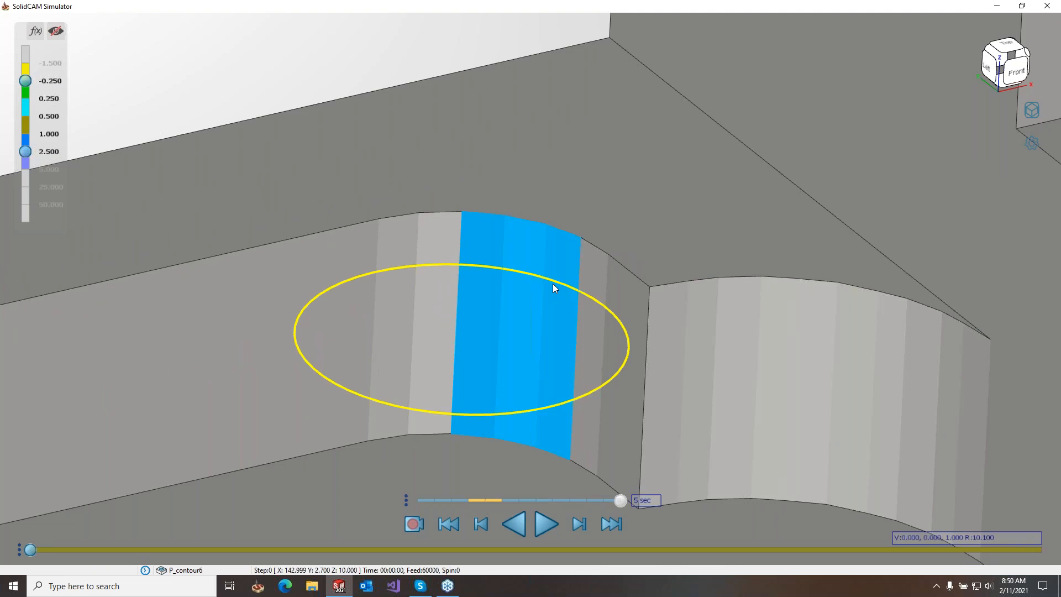
{"action": "scroll", "coordinate": [553, 283], "scroll_direction": "up", "scroll_amount": 3}
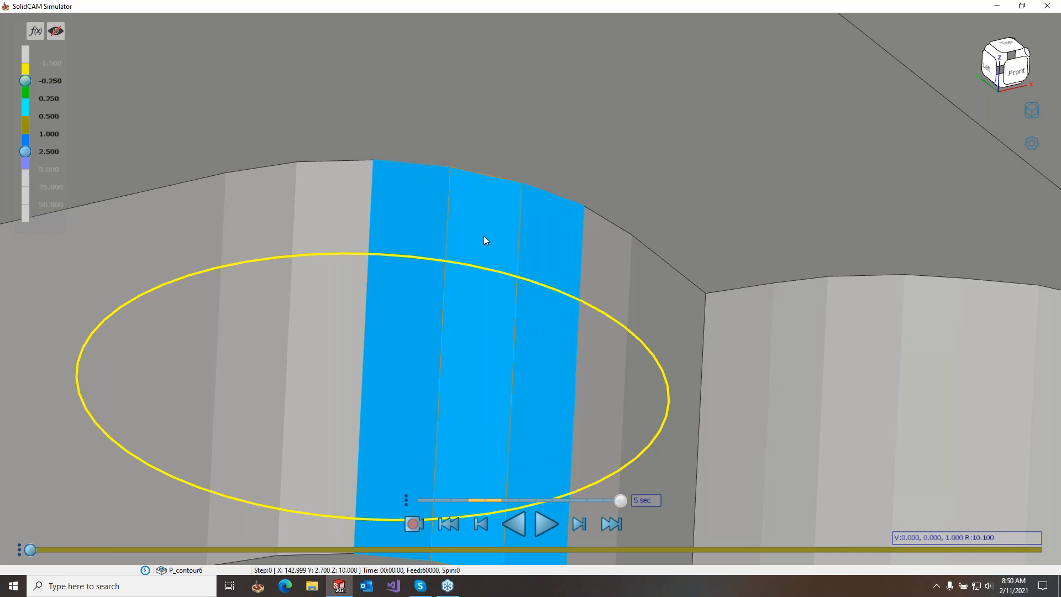
{"action": "scroll", "coordinate": [486, 239], "scroll_direction": "down", "scroll_amount": 3}
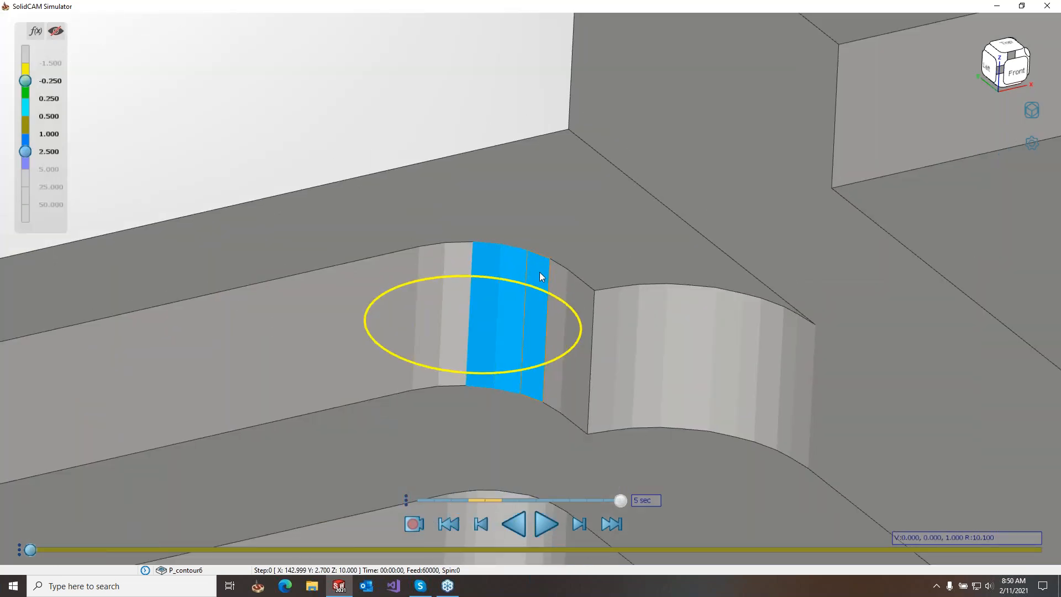
{"action": "scroll", "coordinate": [423, 105], "scroll_direction": "down", "scroll_amount": 6}
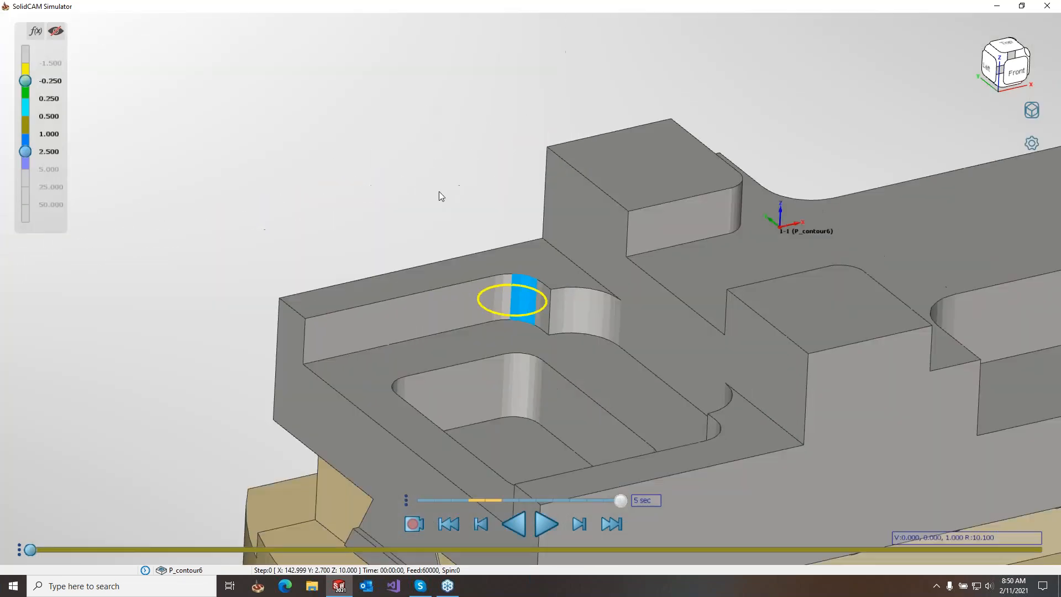
{"action": "left_click", "coordinate": [260, 83]}
Step: Open the F_contour16 operation in the SolidCAM Simulator and maximize the simulator window
{"action": "left_click", "coordinate": [1020, 5]}
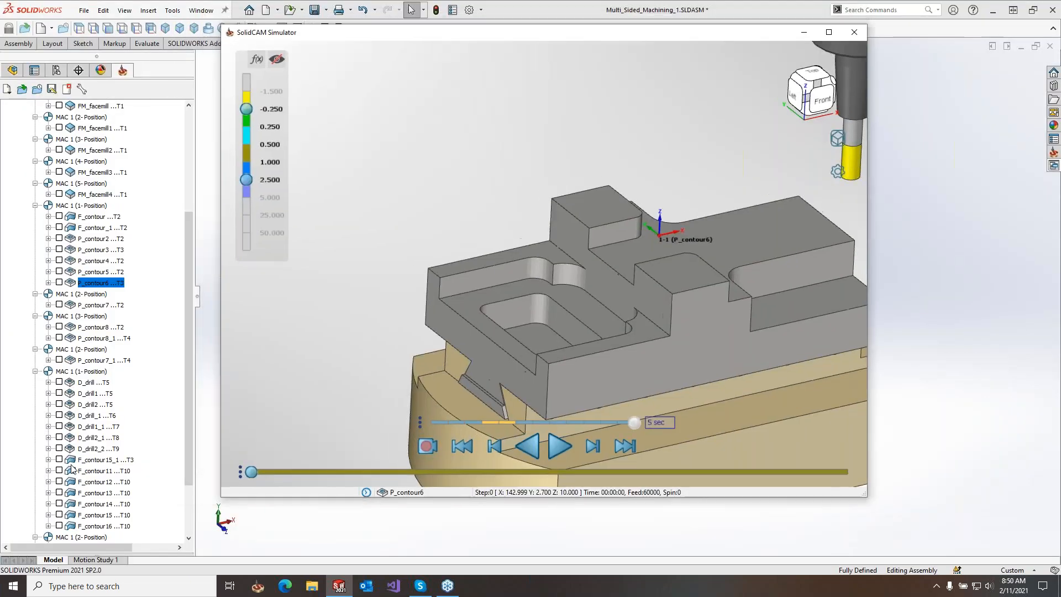
{"action": "left_click", "coordinate": [89, 397]}
{"action": "right_click", "coordinate": [108, 461]}
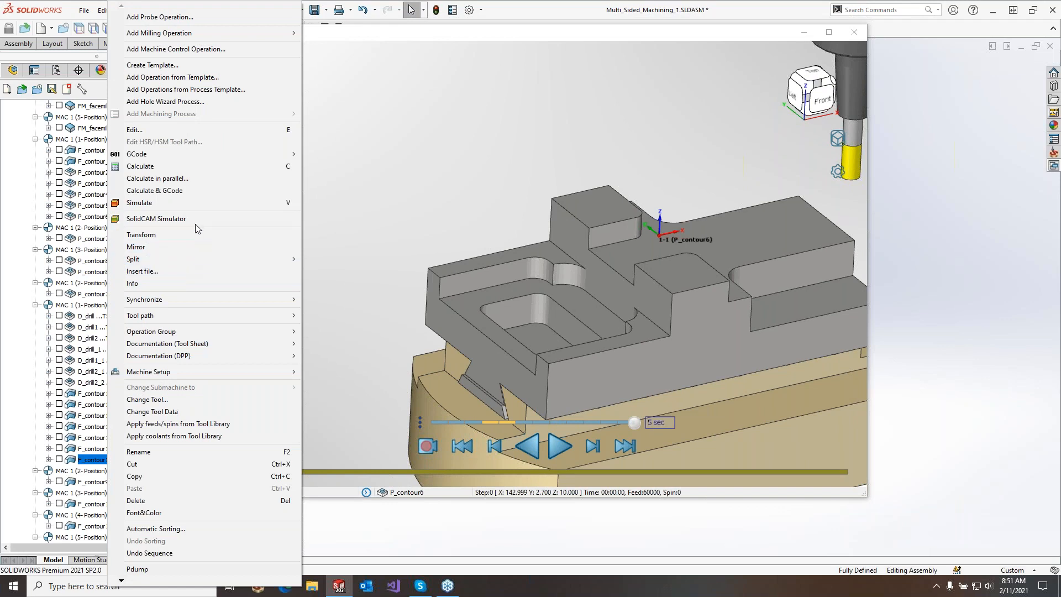
{"action": "left_click", "coordinate": [196, 221]}
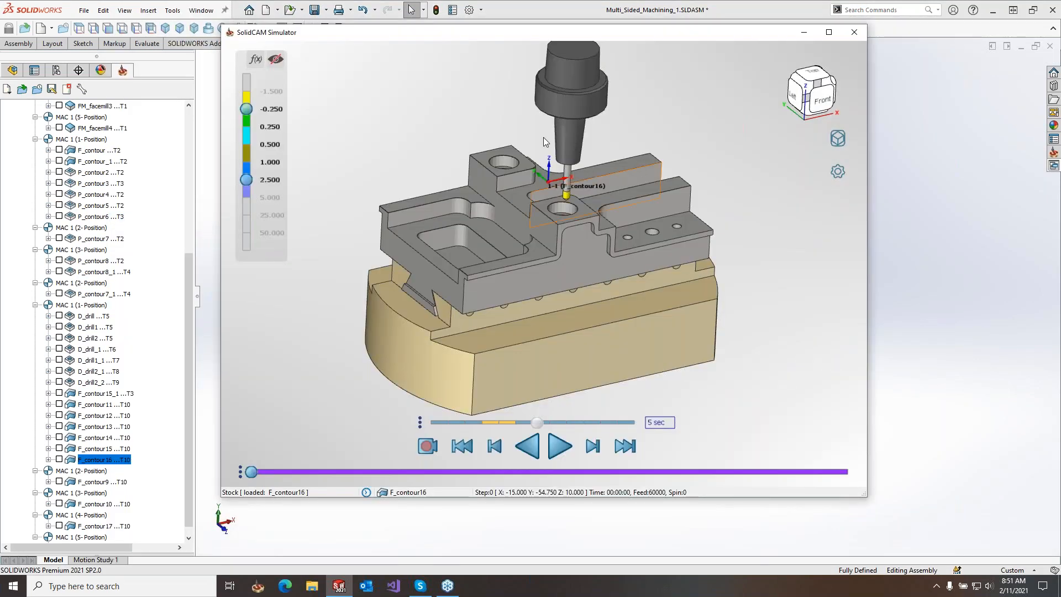
{"action": "double_click", "coordinate": [668, 33]}
Step: Measure the radius of the counterbored hole in the front raised block by picking three neighbouring facets on its wall
{"action": "middle_click_drag", "start_coordinate": [589, 276], "coordinate": [587, 308]}
{"action": "scroll", "coordinate": [582, 234], "scroll_direction": "up", "scroll_amount": 5}
{"action": "middle_click_drag", "start_coordinate": [582, 237], "coordinate": [546, 330], "text": "ctrl"}
{"action": "scroll", "coordinate": [546, 329], "scroll_direction": "up", "scroll_amount": 5}
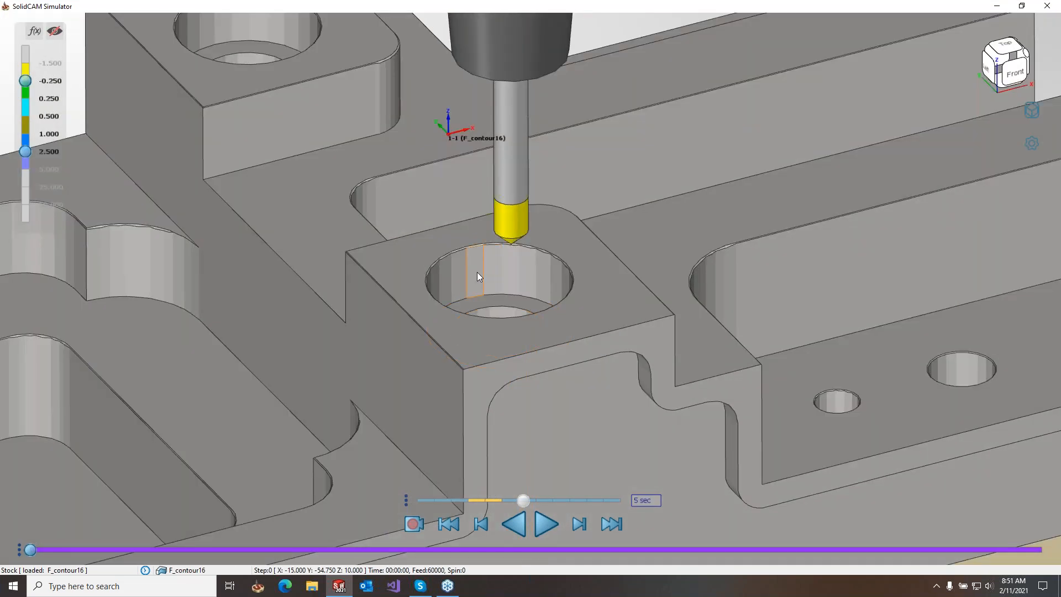
{"action": "left_click", "coordinate": [478, 273]}
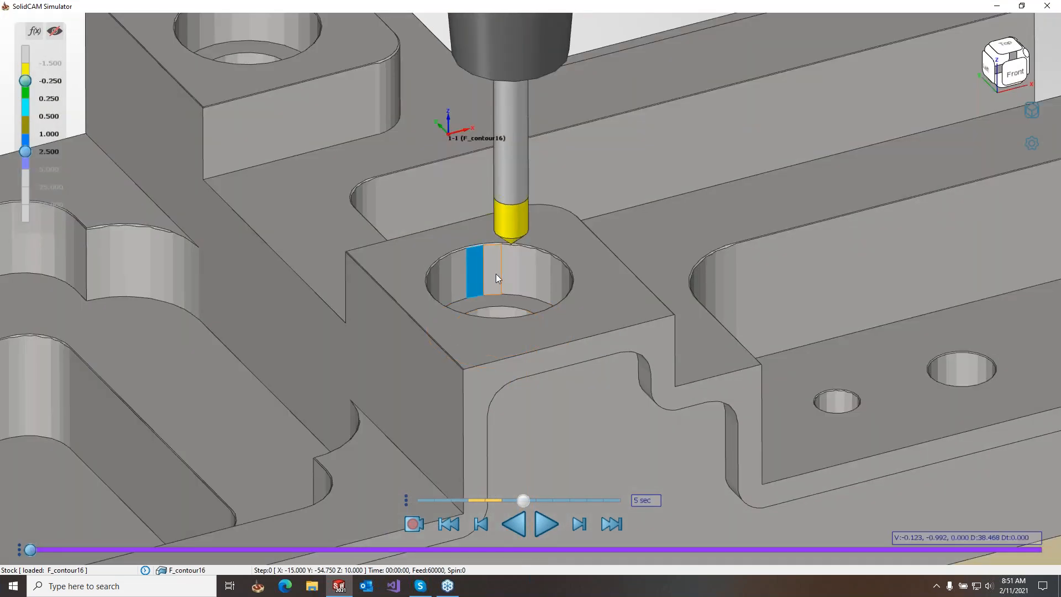
{"action": "left_click", "coordinate": [495, 273]}
{"action": "left_click", "coordinate": [508, 273]}
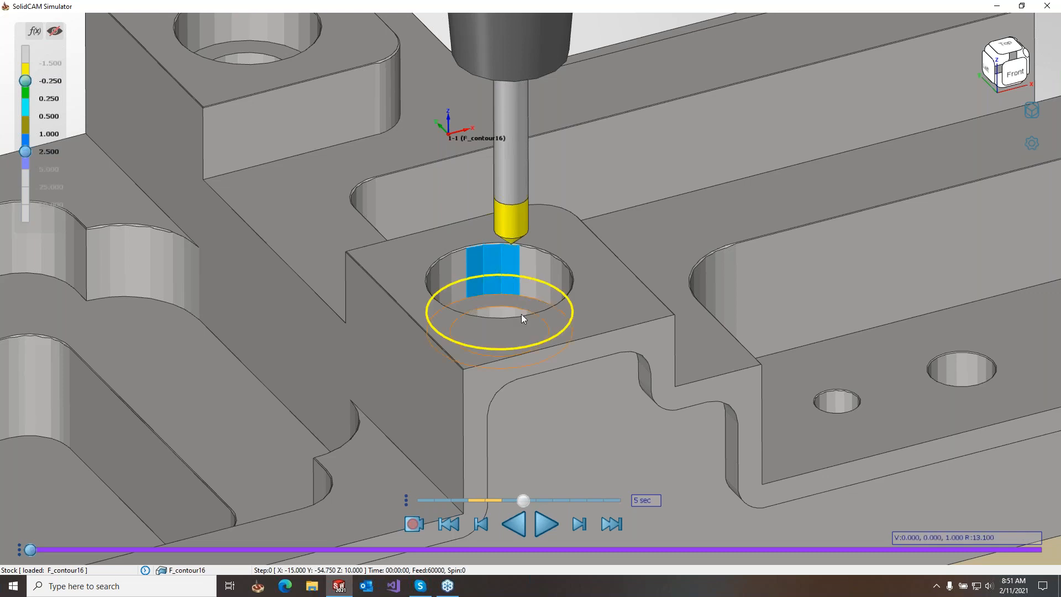
Step: Measure from the counterbored hole's centre to the block's front top edge, and select the measurement text
{"action": "left_click", "coordinate": [551, 347]}
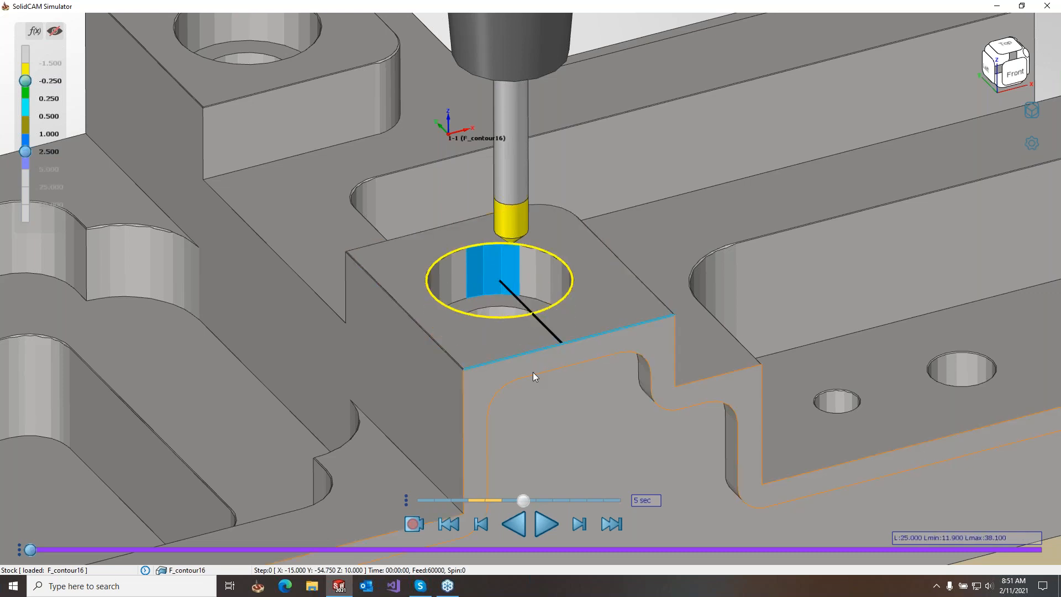
{"action": "middle_click_drag", "start_coordinate": [533, 372], "coordinate": [546, 378]}
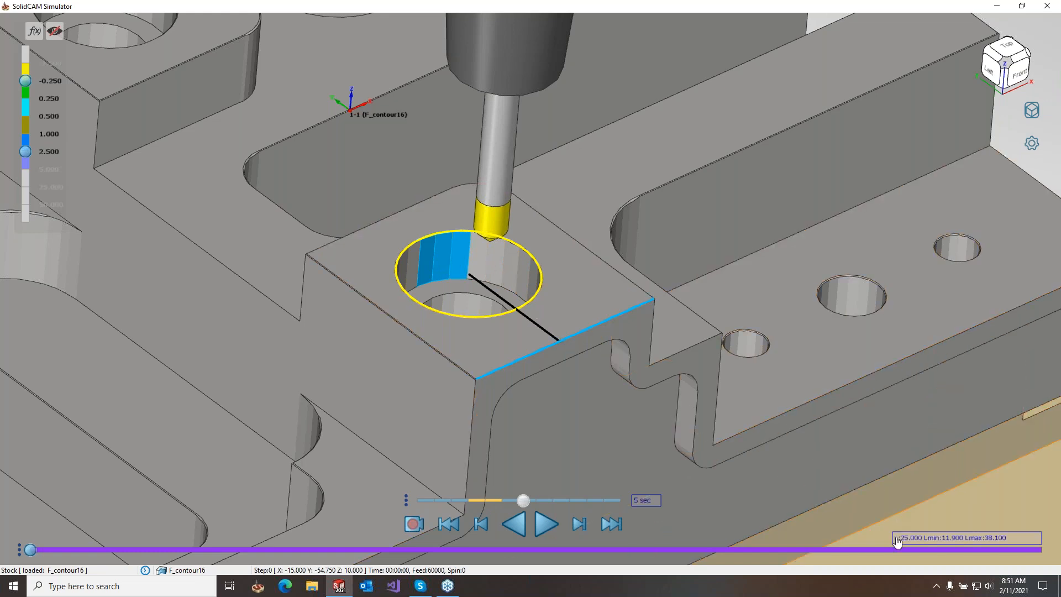
{"action": "left_click", "coordinate": [1002, 541]}
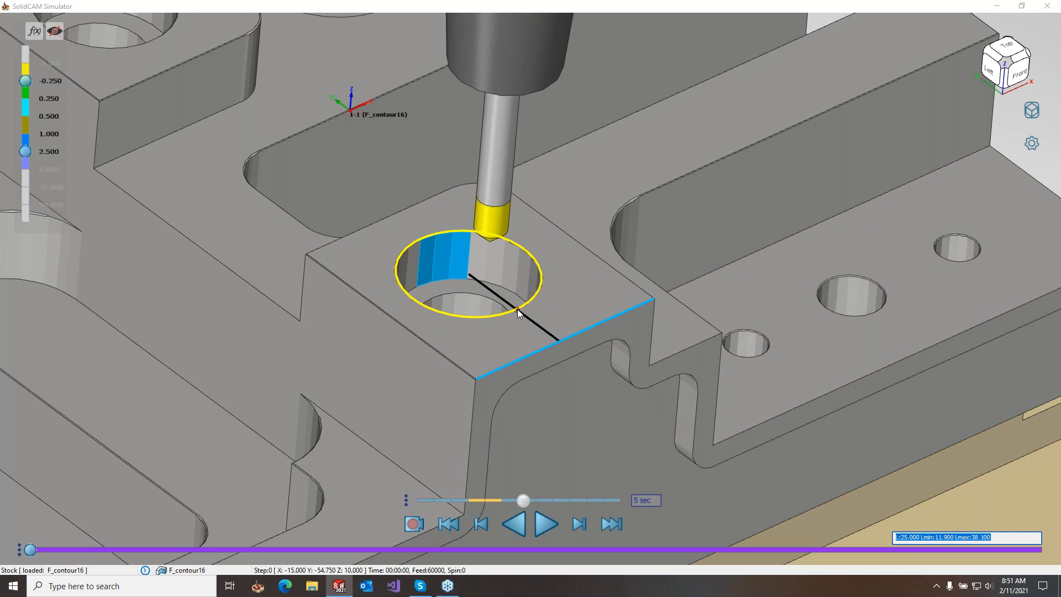
{"action": "scroll", "coordinate": [585, 295], "scroll_direction": "down", "scroll_amount": 4}
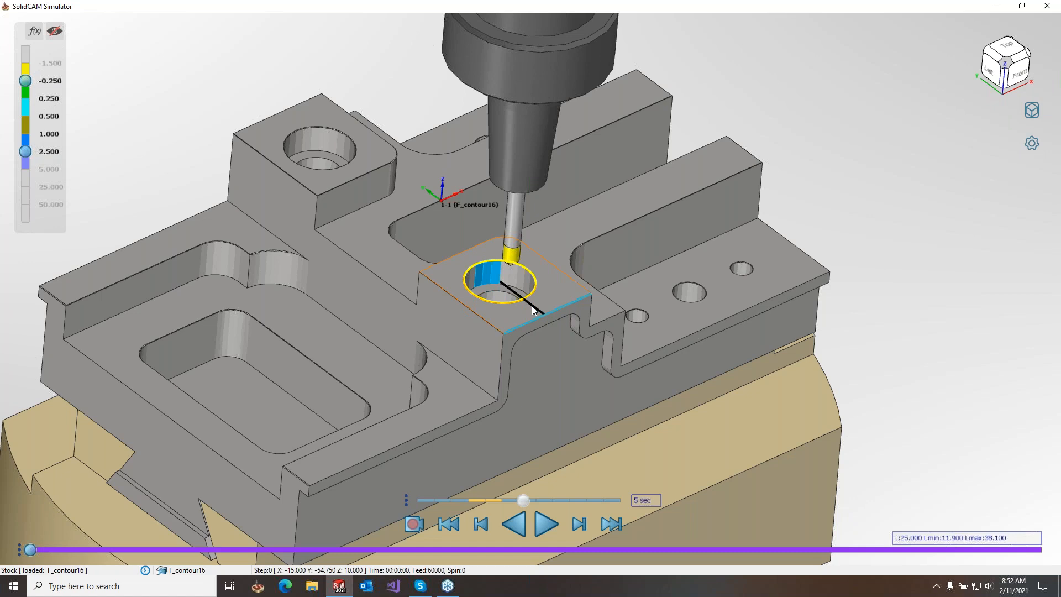
Step: Measure the distance between the centres of the two outer small holes on the three-hole ledge
{"action": "scroll", "coordinate": [665, 305], "scroll_direction": "up", "scroll_amount": 2}
{"action": "scroll", "coordinate": [665, 304], "scroll_direction": "up", "scroll_amount": 3}
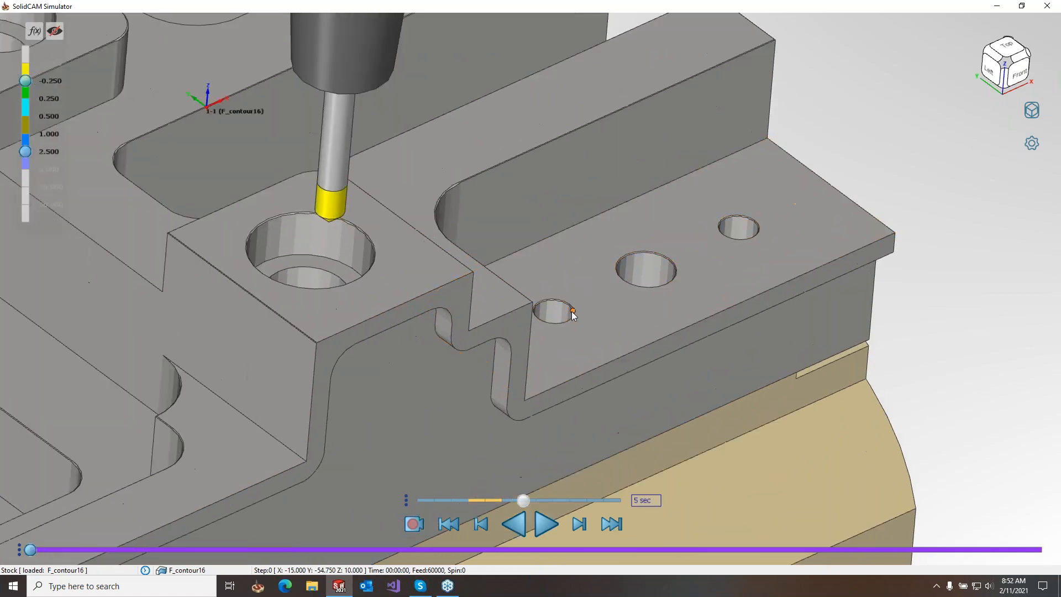
{"action": "middle_click_drag", "start_coordinate": [569, 314], "coordinate": [560, 325]}
{"action": "scroll", "coordinate": [549, 309], "scroll_direction": "up", "scroll_amount": 2}
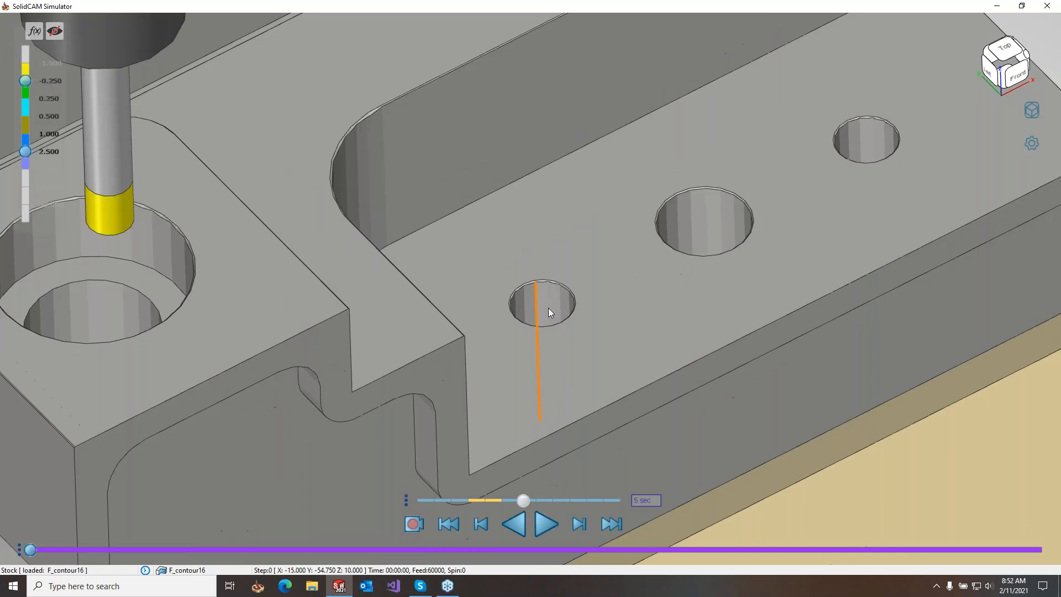
{"action": "left_click", "coordinate": [535, 302]}
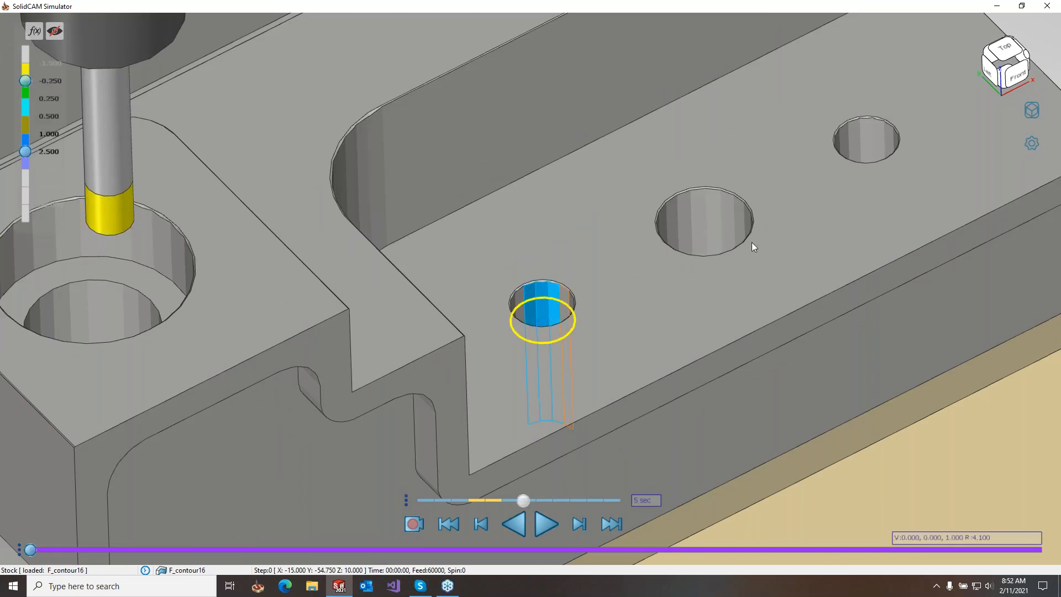
{"action": "left_click", "coordinate": [857, 136]}
{"action": "left_click", "coordinate": [876, 139]}
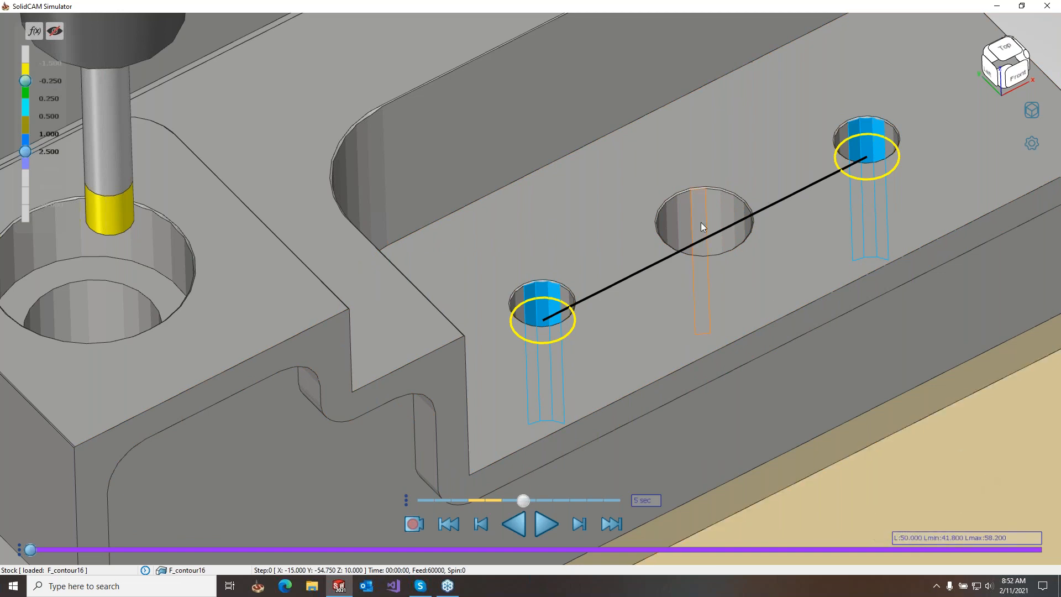
{"action": "scroll", "coordinate": [701, 222], "scroll_direction": "up", "scroll_amount": 5}
{"action": "scroll", "coordinate": [673, 266], "scroll_direction": "up", "scroll_amount": 2}
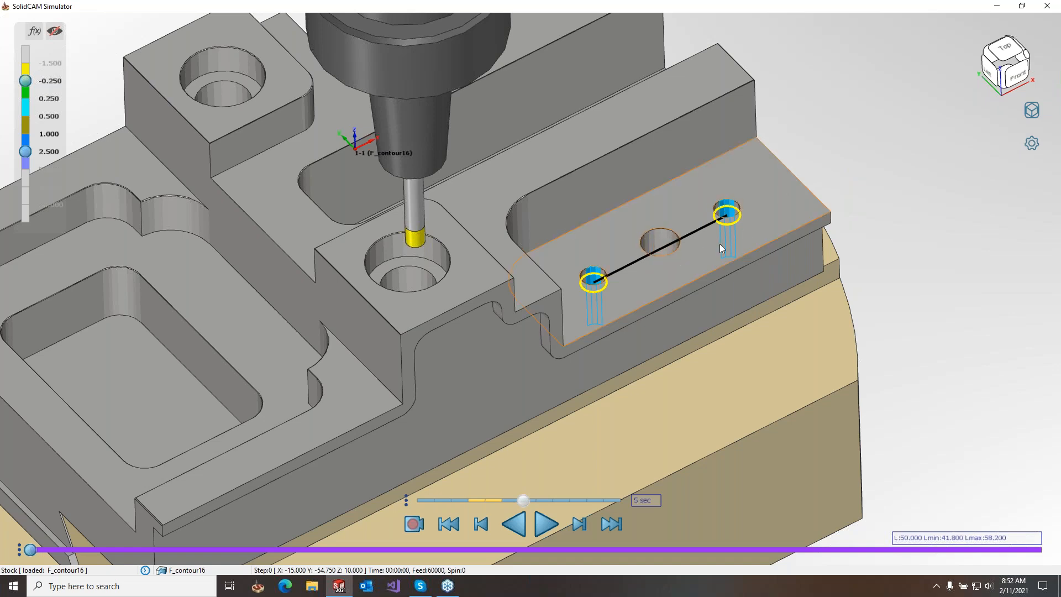
{"action": "scroll", "coordinate": [462, 248], "scroll_direction": "down", "scroll_amount": 5}
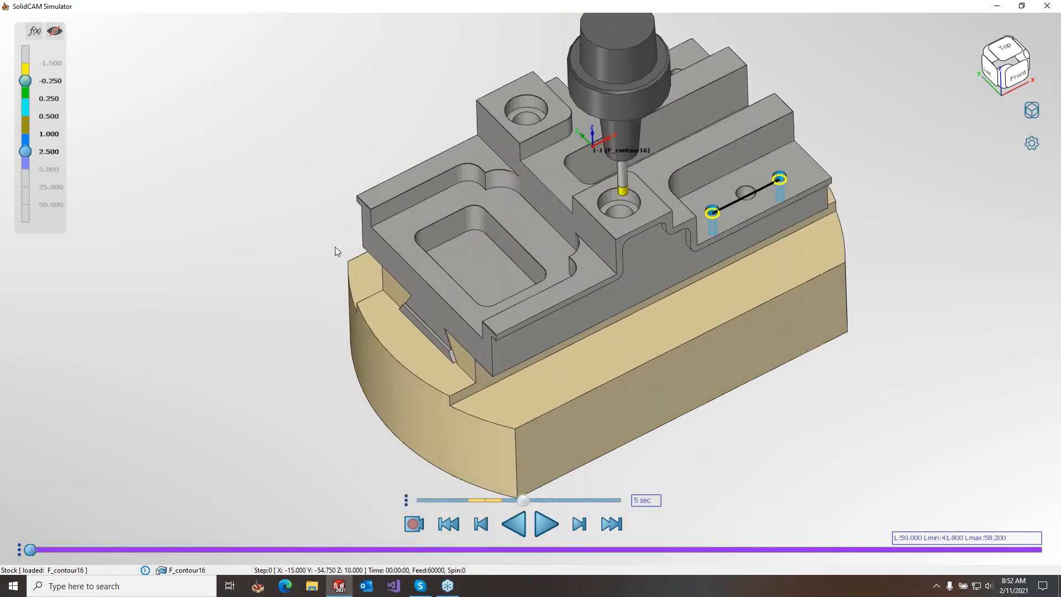
Step: Measure the angle between the dovetail's slanted side face and the fixture's flat ledge, and clear the measurement
{"action": "middle_click_drag", "start_coordinate": [408, 352], "coordinate": [465, 330]}
{"action": "scroll", "coordinate": [464, 330], "scroll_direction": "up", "scroll_amount": 3}
{"action": "scroll", "coordinate": [523, 306], "scroll_direction": "up", "scroll_amount": 5}
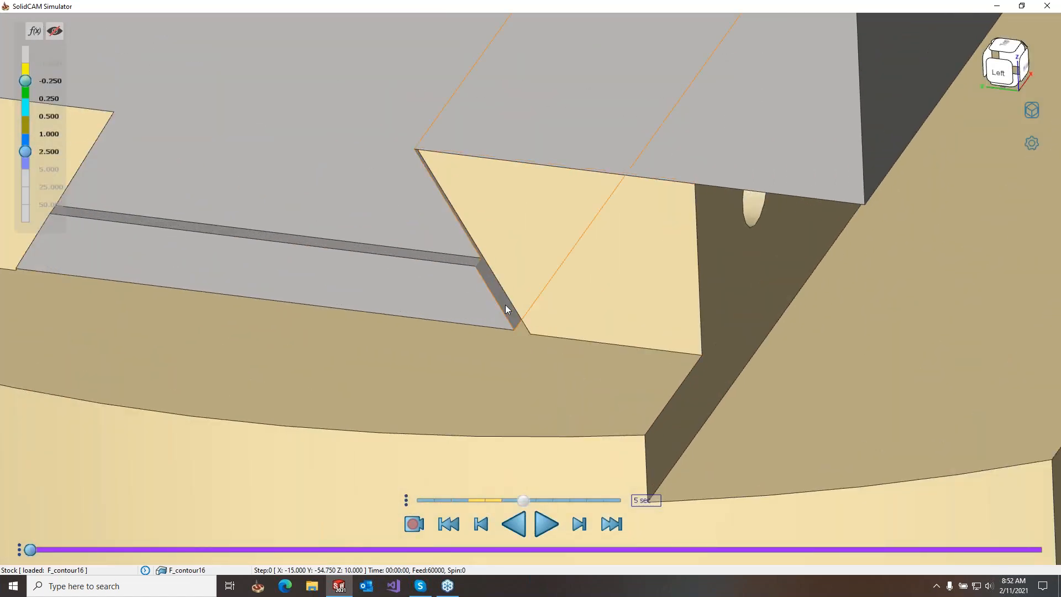
{"action": "left_click", "coordinate": [505, 304]}
{"action": "left_click", "coordinate": [530, 346]}
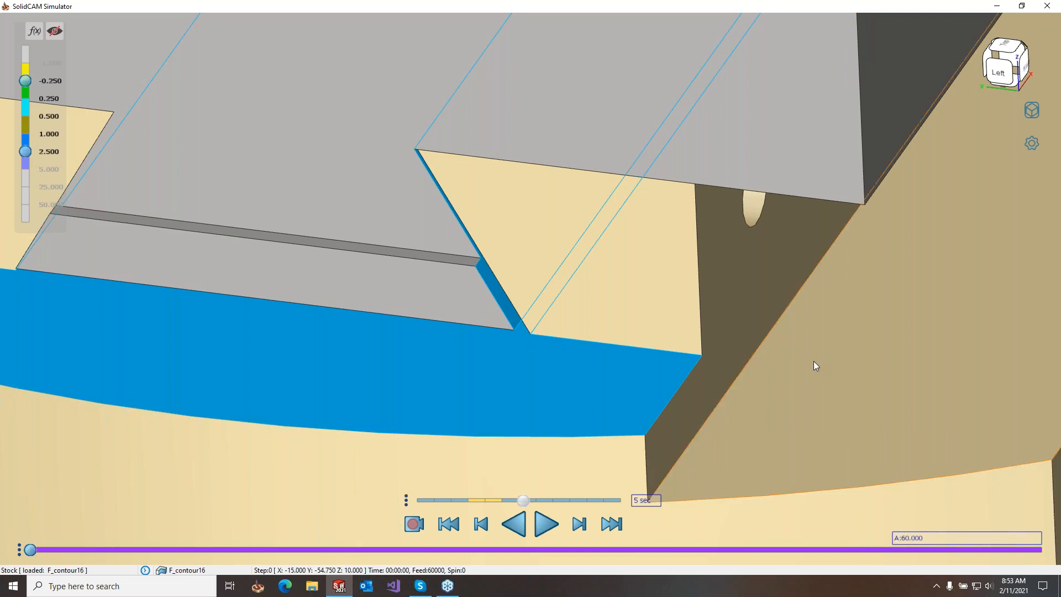
{"action": "scroll", "coordinate": [695, 310], "scroll_direction": "down", "scroll_amount": 4}
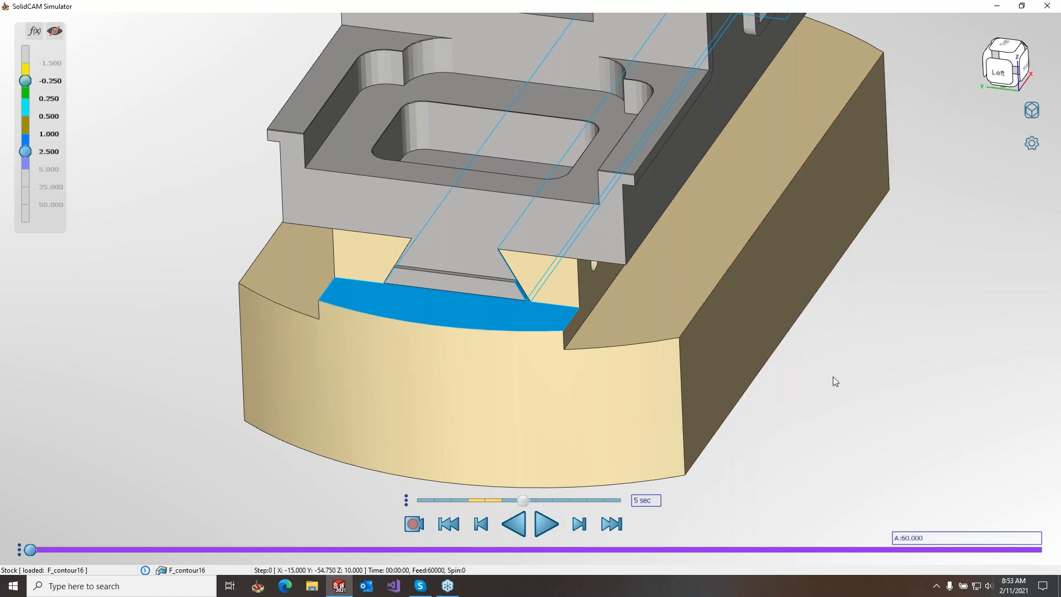
{"action": "scroll", "coordinate": [826, 313], "scroll_direction": "down", "scroll_amount": 5}
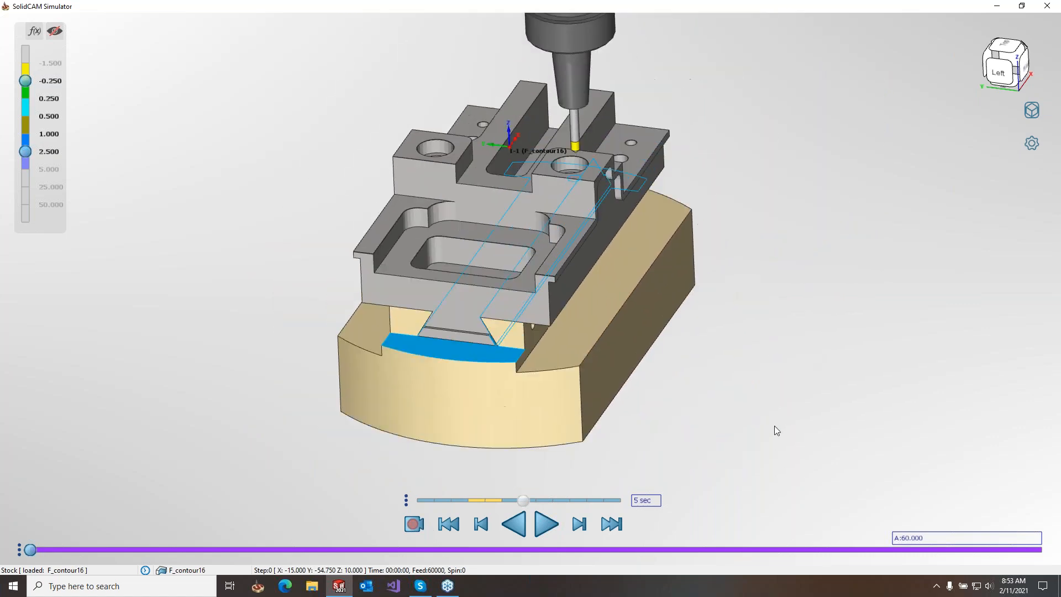
{"action": "middle_click_drag", "start_coordinate": [742, 412], "coordinate": [772, 324]}
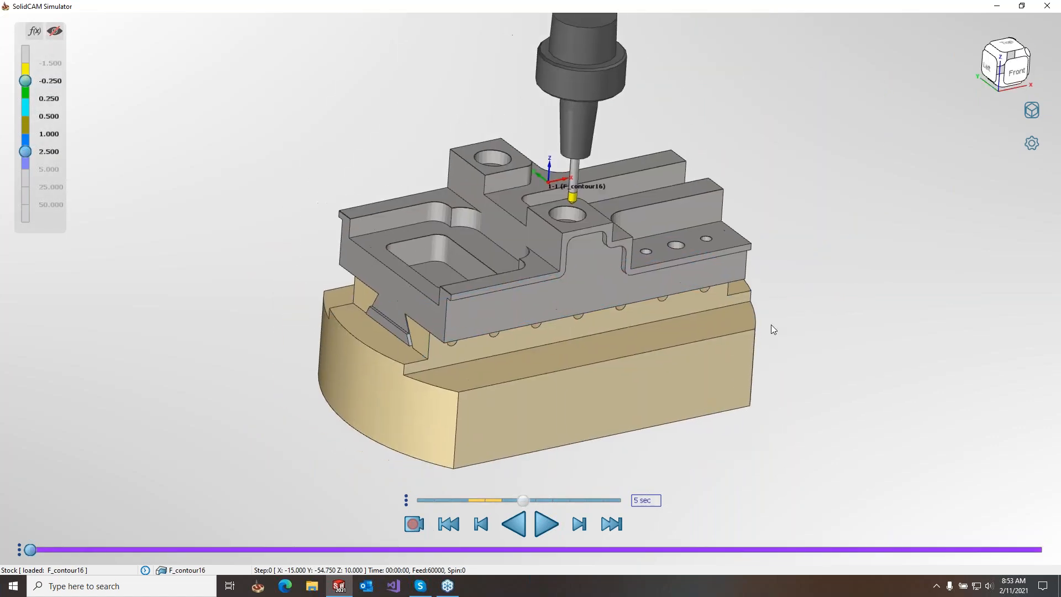
Step: Restore and shrink the simulator window, close it, and return to the setup's first operations in the CAM tree
{"action": "left_click", "coordinate": [1022, 6]}
{"action": "left_click_drag", "start_coordinate": [345, 52], "coordinate": [513, 88]}
{"action": "left_click_drag", "start_coordinate": [375, 79], "coordinate": [546, 191]}
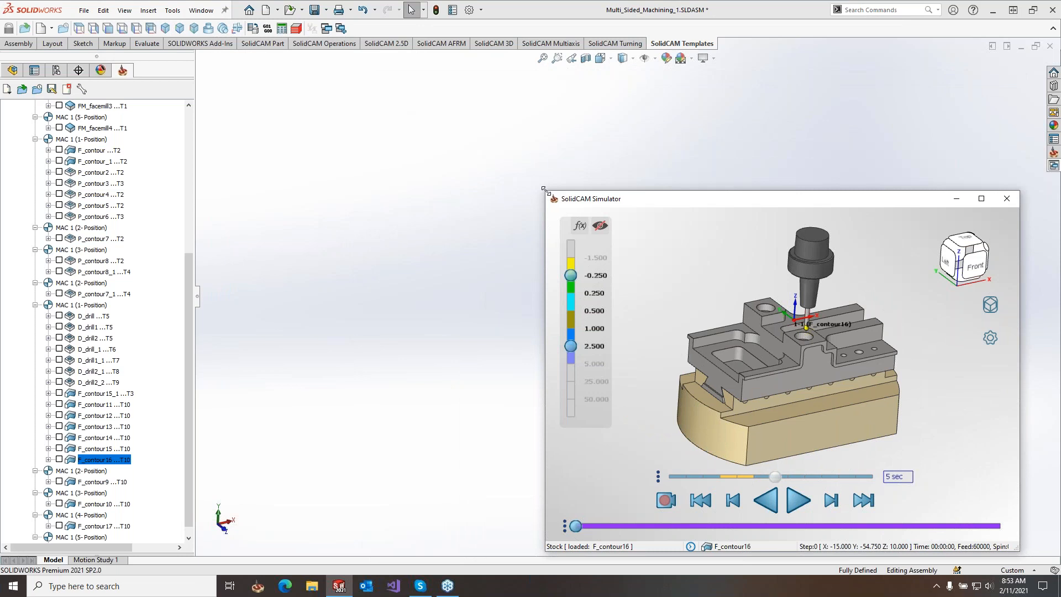
{"action": "left_click", "coordinate": [1007, 200]}
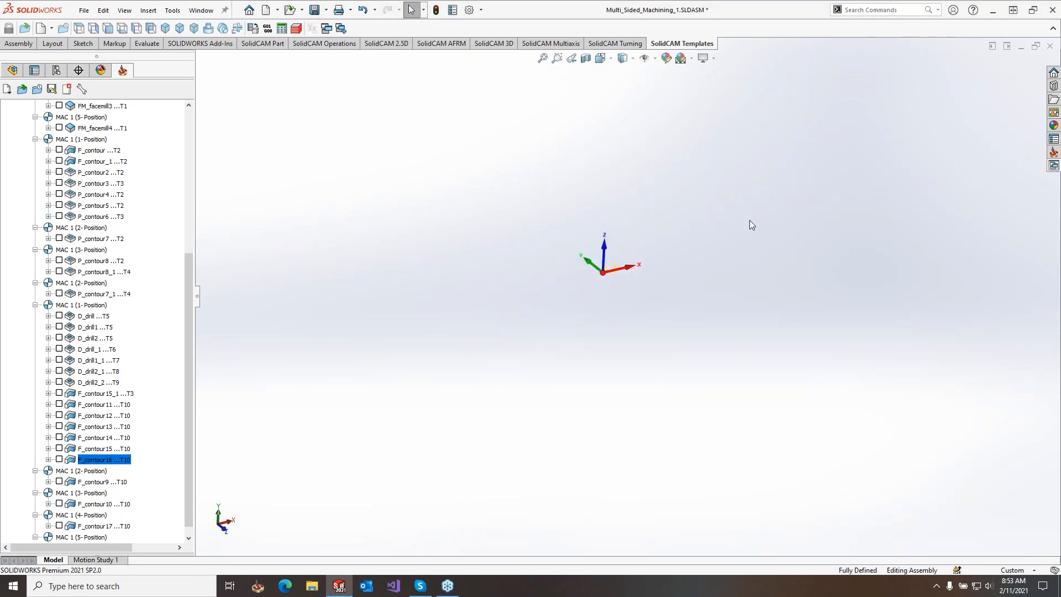
{"action": "left_click_drag", "start_coordinate": [190, 294], "coordinate": [190, 177]}
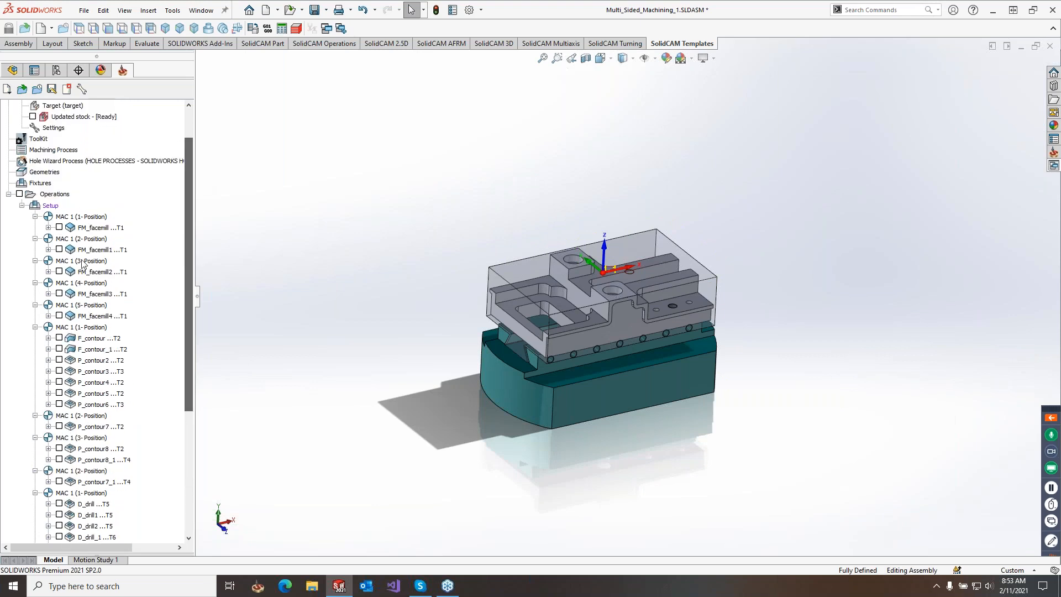
Step: Open the machine setup for editing and show its machine preview beside the setup dialog
{"action": "right_click", "coordinate": [48, 205]}
{"action": "left_click", "coordinate": [83, 216]}
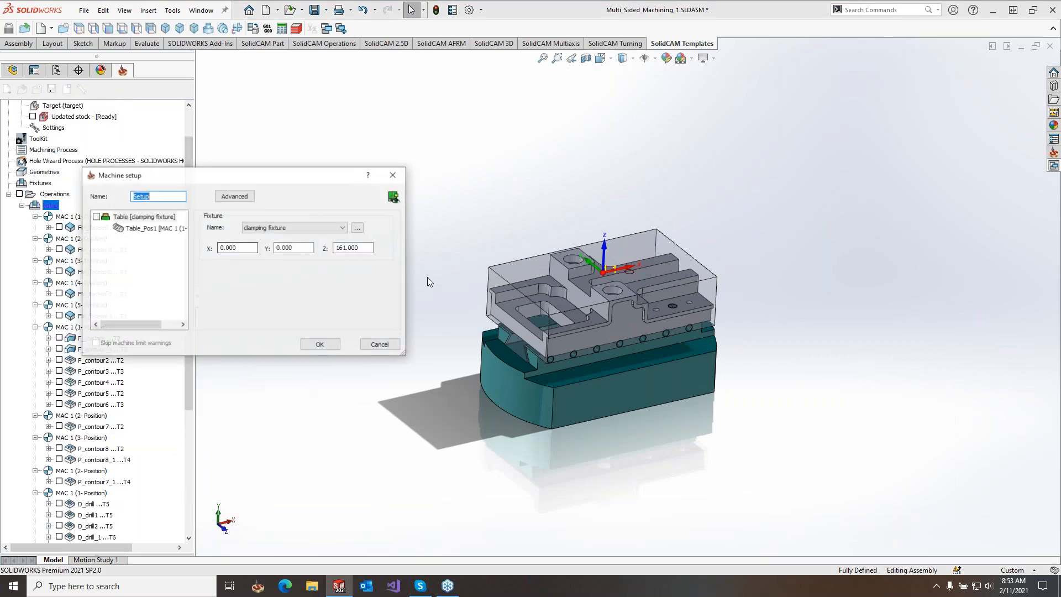
{"action": "left_click", "coordinate": [394, 197]}
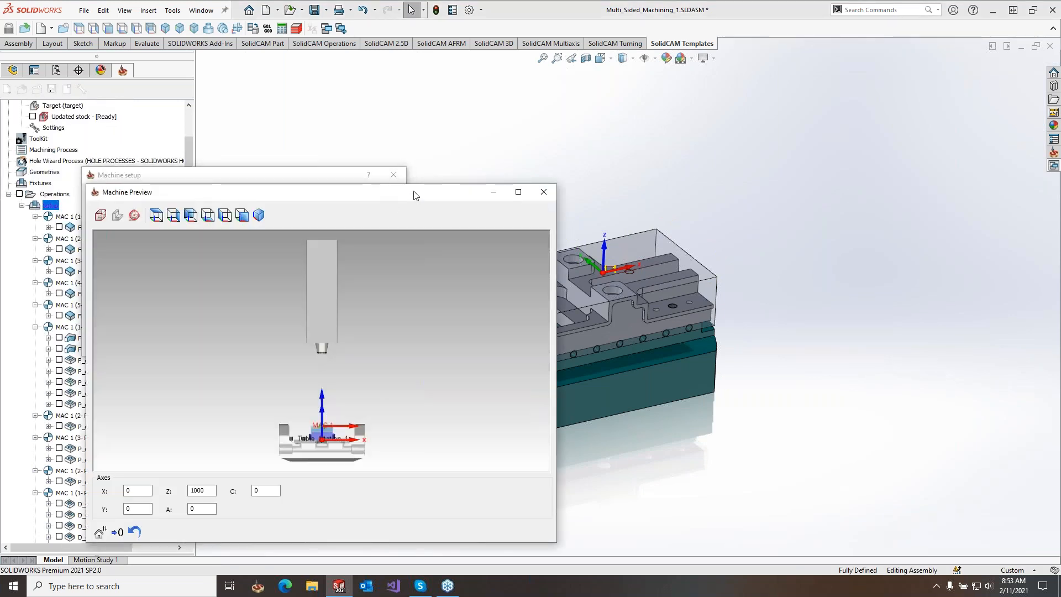
{"action": "left_click_drag", "start_coordinate": [395, 194], "coordinate": [847, 91]}
{"action": "middle_click_drag", "start_coordinate": [857, 236], "coordinate": [802, 172]}
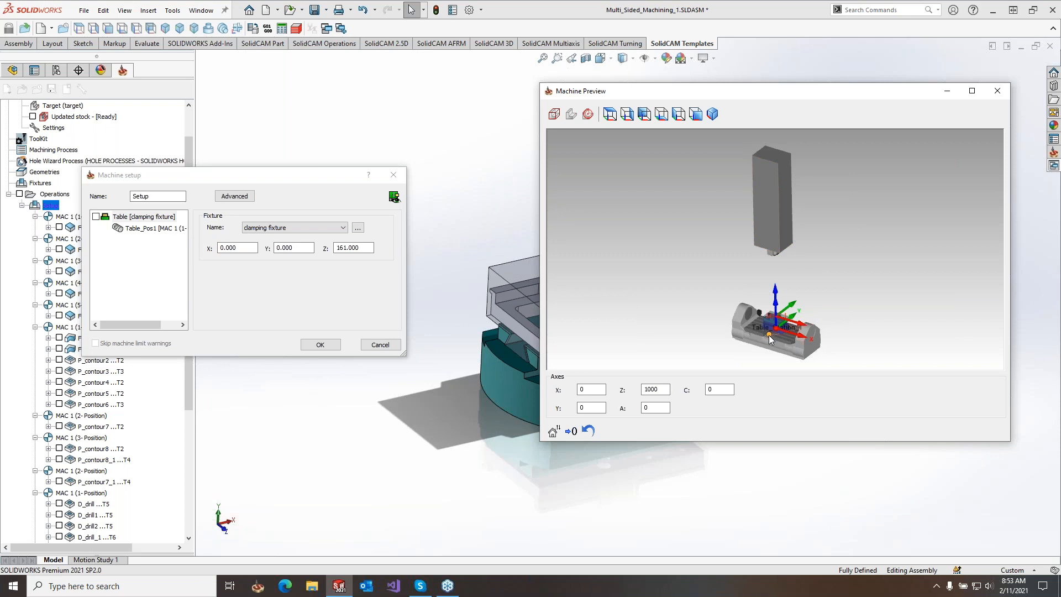
Step: Measure the distance from the machine table's slotted surface to the stock's top face, and clear the measurement
{"action": "scroll", "coordinate": [768, 334], "scroll_direction": "up", "scroll_amount": 10}
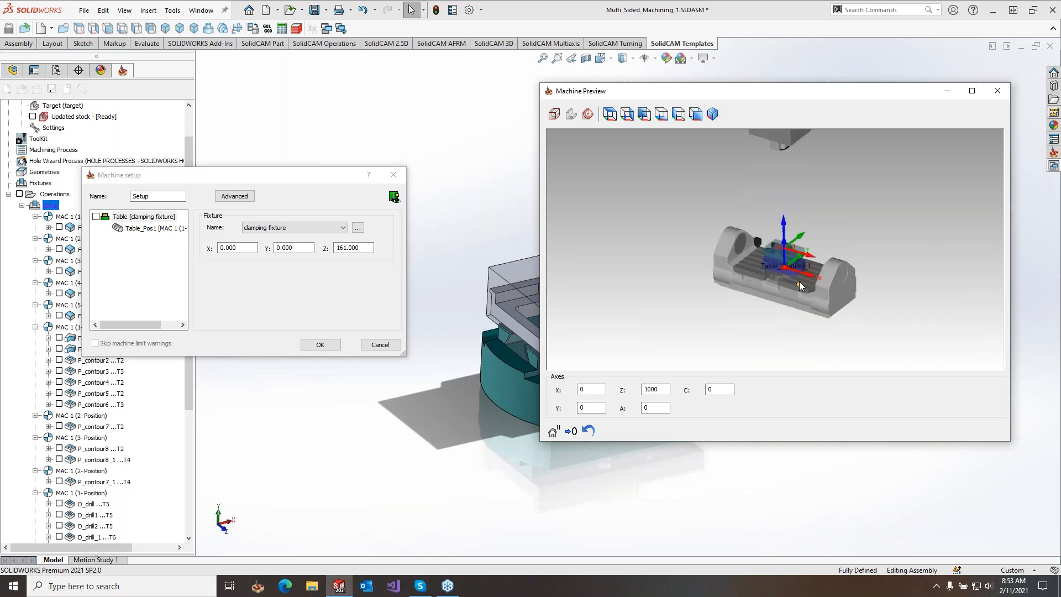
{"action": "scroll", "coordinate": [776, 256], "scroll_direction": "up", "scroll_amount": 3}
{"action": "left_click", "coordinate": [792, 243]}
{"action": "middle_click_drag", "start_coordinate": [862, 220], "coordinate": [791, 186]}
{"action": "scroll", "coordinate": [830, 277], "scroll_direction": "down", "scroll_amount": 3}
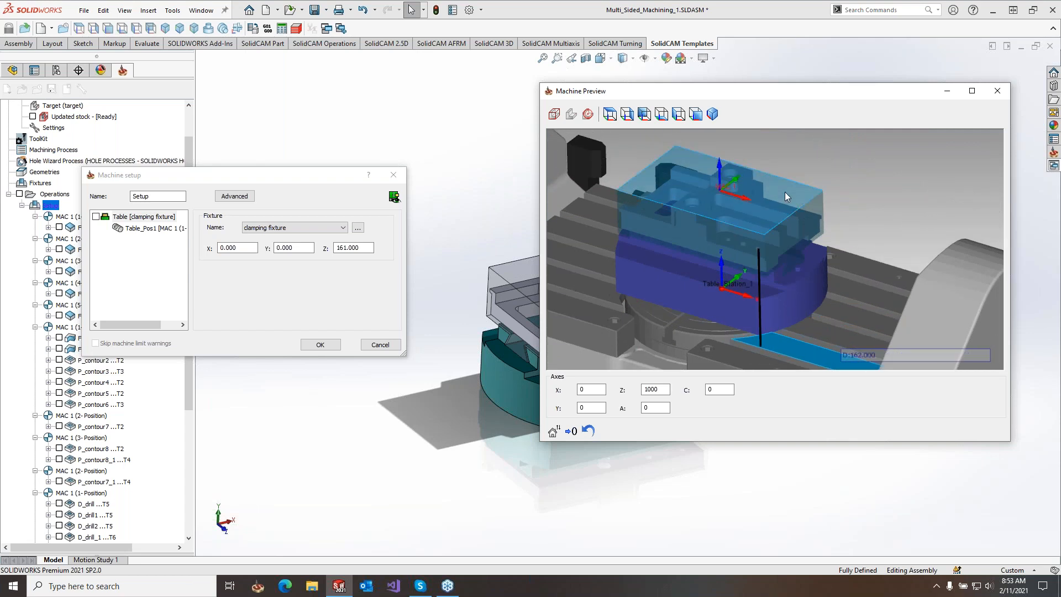
{"action": "scroll", "coordinate": [823, 237], "scroll_direction": "down", "scroll_amount": 5}
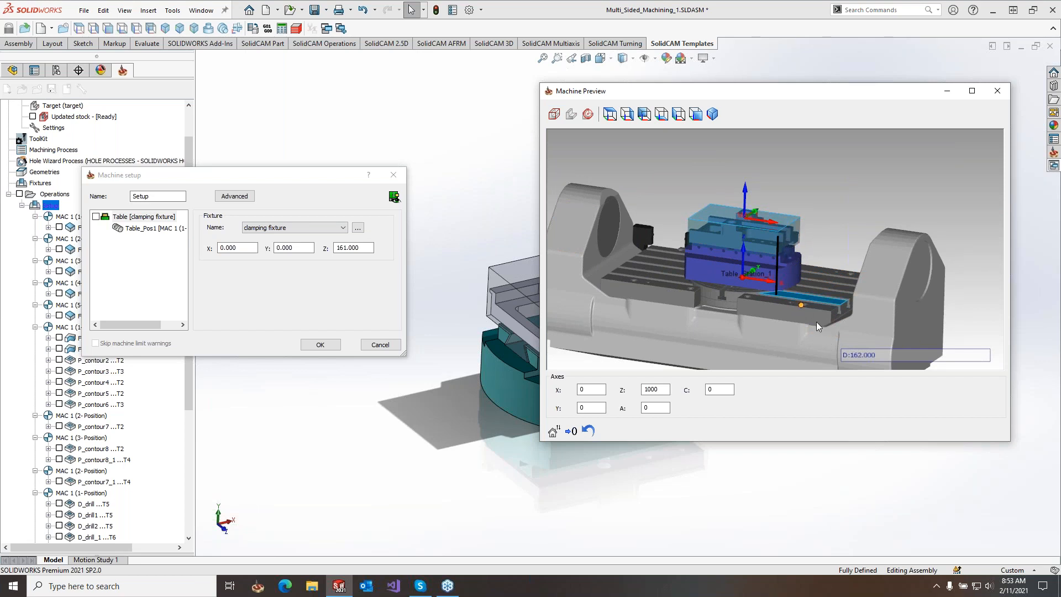
{"action": "scroll", "coordinate": [827, 212], "scroll_direction": "down", "scroll_amount": 1}
{"action": "left_click", "coordinate": [827, 212]}
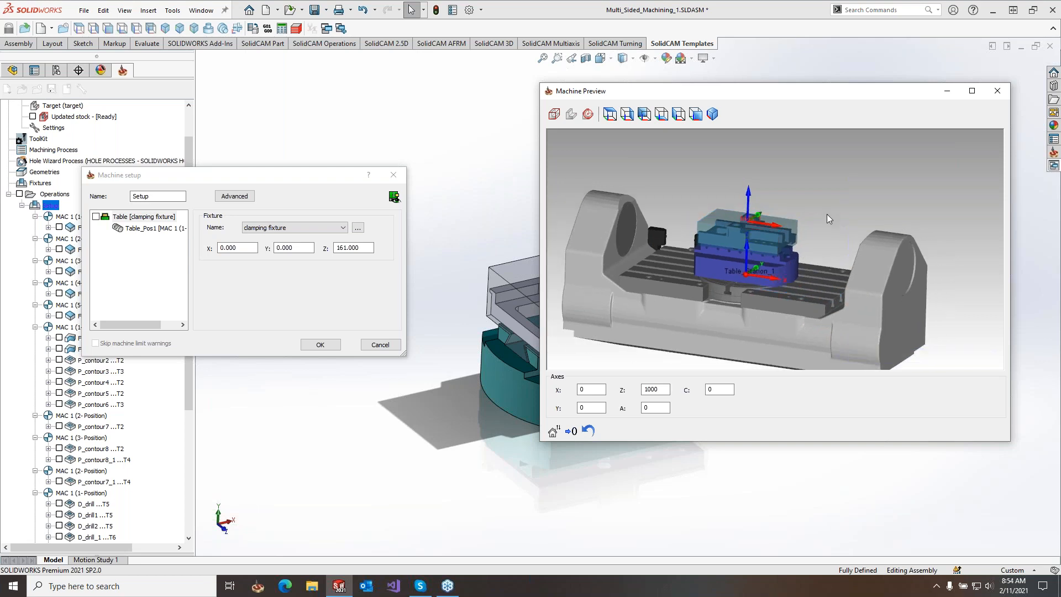
Step: Turn the machine preview's Measurement option off and back on
{"action": "middle_click_drag", "start_coordinate": [807, 218], "coordinate": [830, 347]}
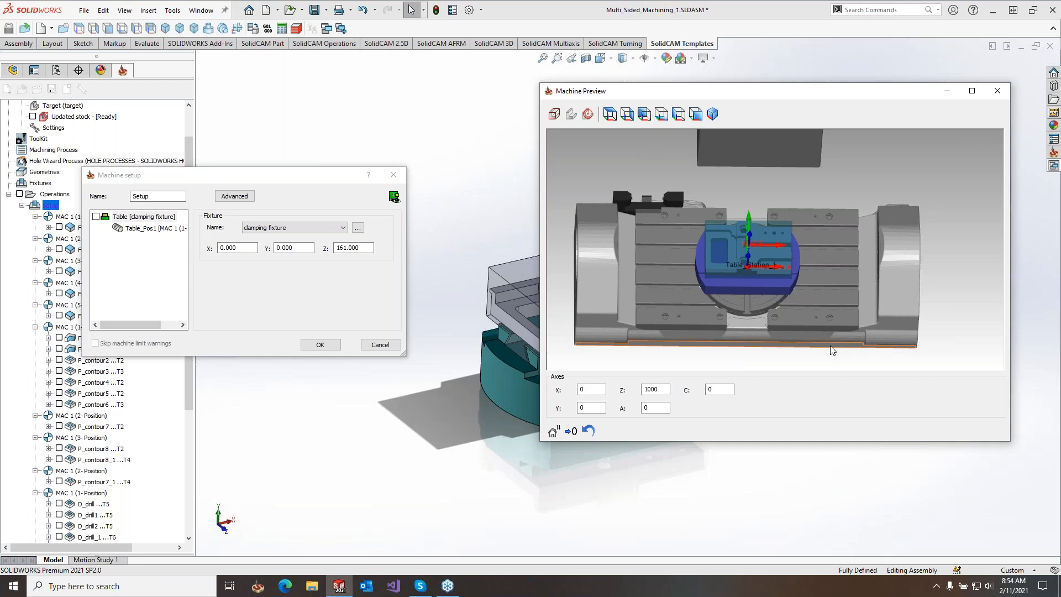
{"action": "middle_click_drag", "start_coordinate": [827, 324], "coordinate": [787, 270]}
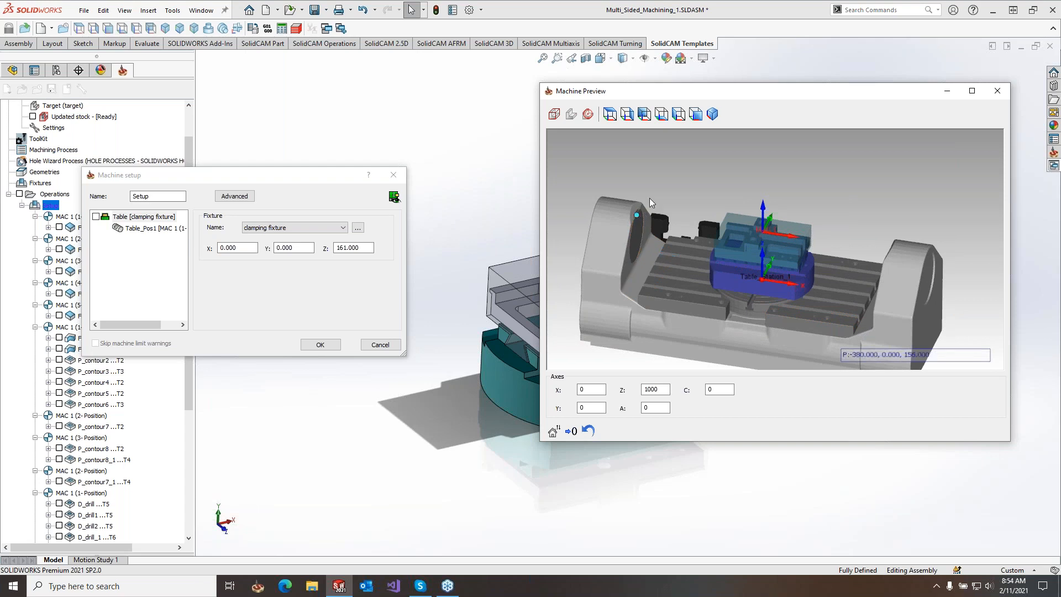
{"action": "right_click", "coordinate": [855, 167]}
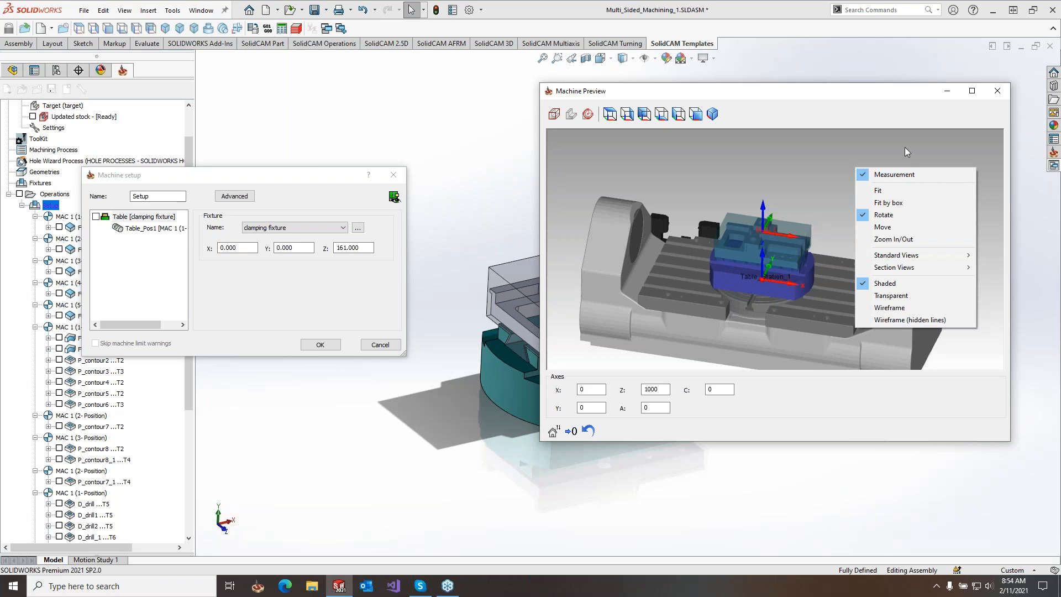
{"action": "left_click", "coordinate": [904, 147]}
{"action": "right_click", "coordinate": [895, 177]}
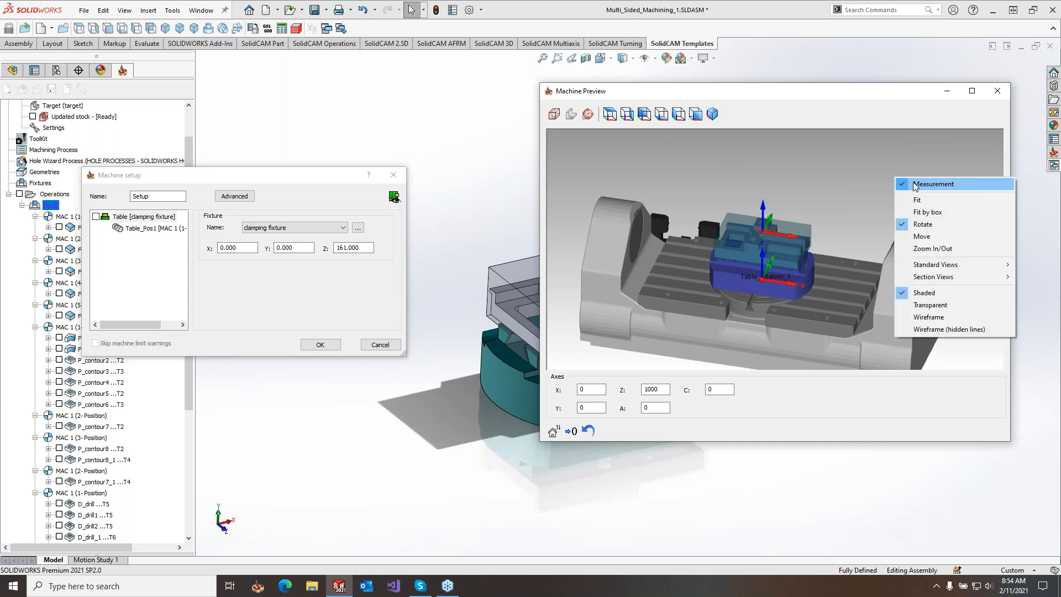
{"action": "left_click", "coordinate": [915, 185]}
{"action": "left_click_drag", "start_coordinate": [817, 280], "coordinate": [769, 277]}
{"action": "left_click_drag", "start_coordinate": [833, 284], "coordinate": [833, 274]}
{"action": "right_click", "coordinate": [851, 197]}
{"action": "left_click", "coordinate": [858, 204]}
Step: Measure the distance between the outer end faces of the table's two side supports, and close the preview and setup dialog
{"action": "left_click", "coordinate": [834, 274]}
{"action": "left_click", "coordinate": [925, 274]}
{"action": "middle_click_drag", "start_coordinate": [677, 221], "coordinate": [609, 237]}
{"action": "left_click", "coordinate": [578, 236]}
{"action": "middle_click_drag", "start_coordinate": [717, 217], "coordinate": [739, 230]}
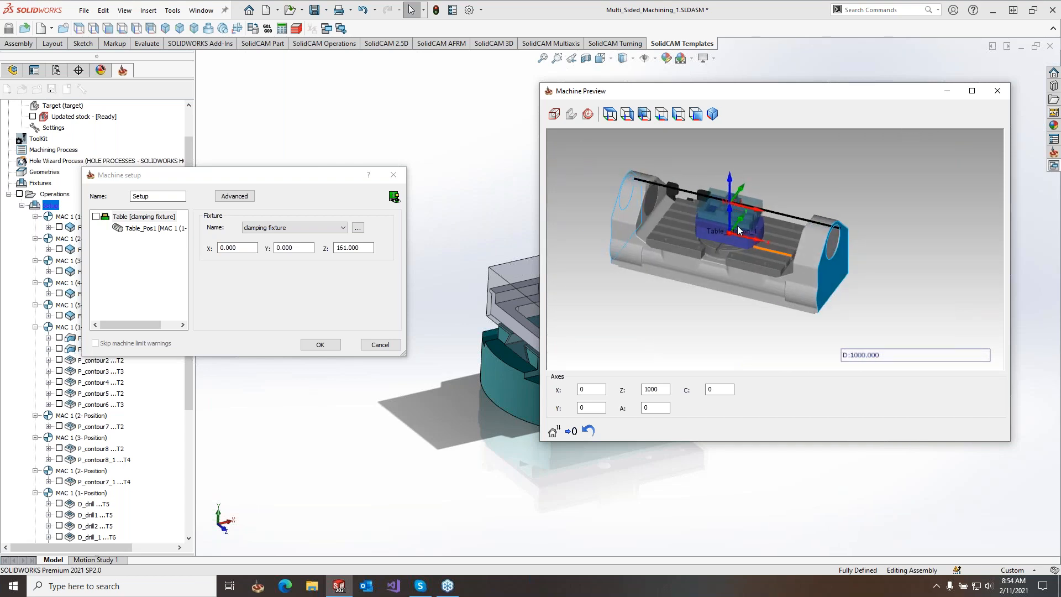
{"action": "left_click", "coordinate": [998, 91]}
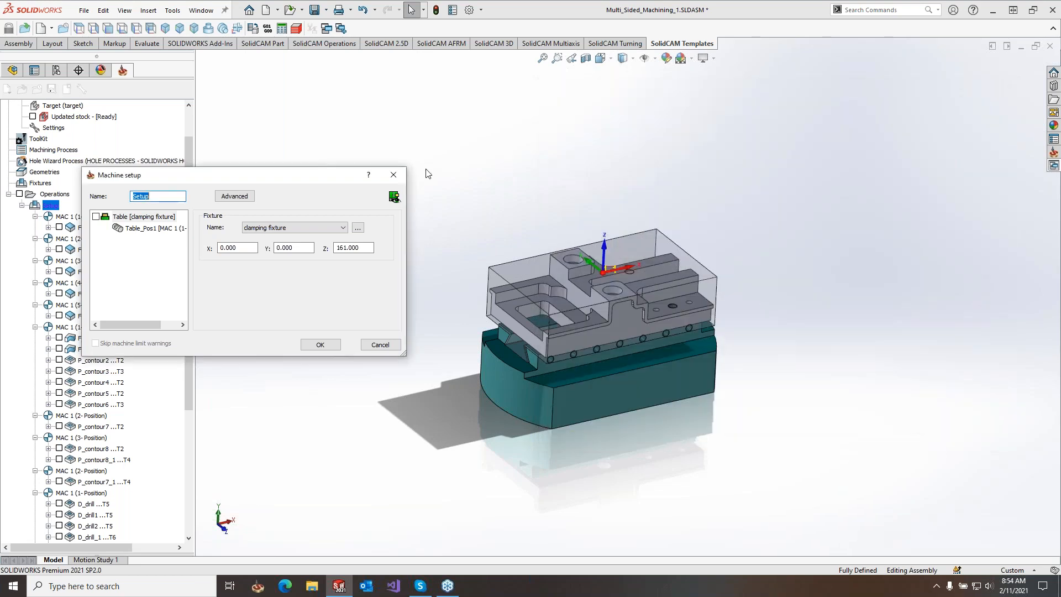
{"action": "left_click", "coordinate": [393, 174]}
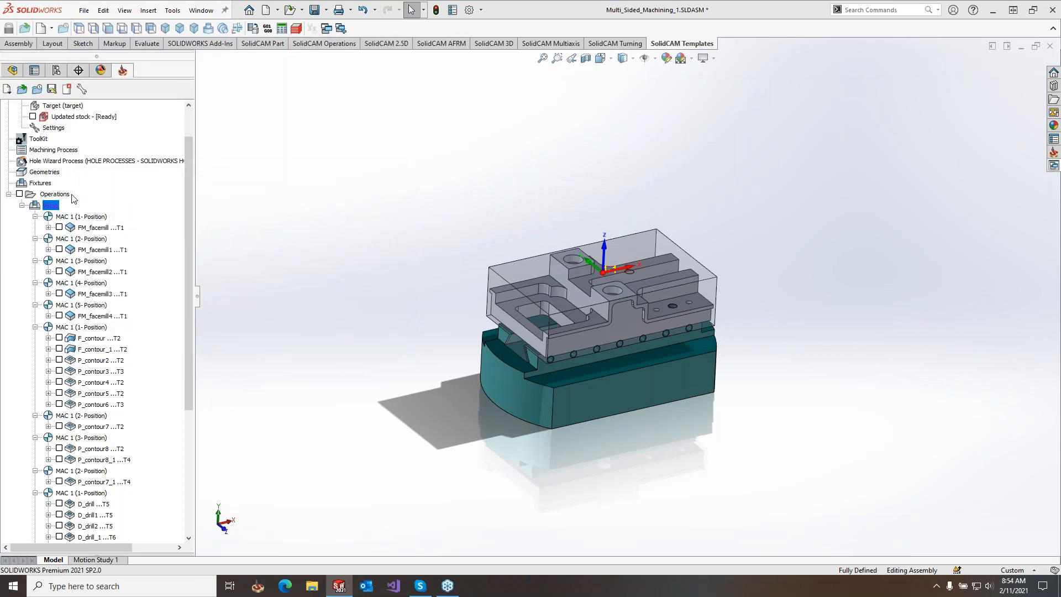
Step: Open the part's ToolKit, view its machine preview, and close the preview
{"action": "double_click", "coordinate": [39, 139]}
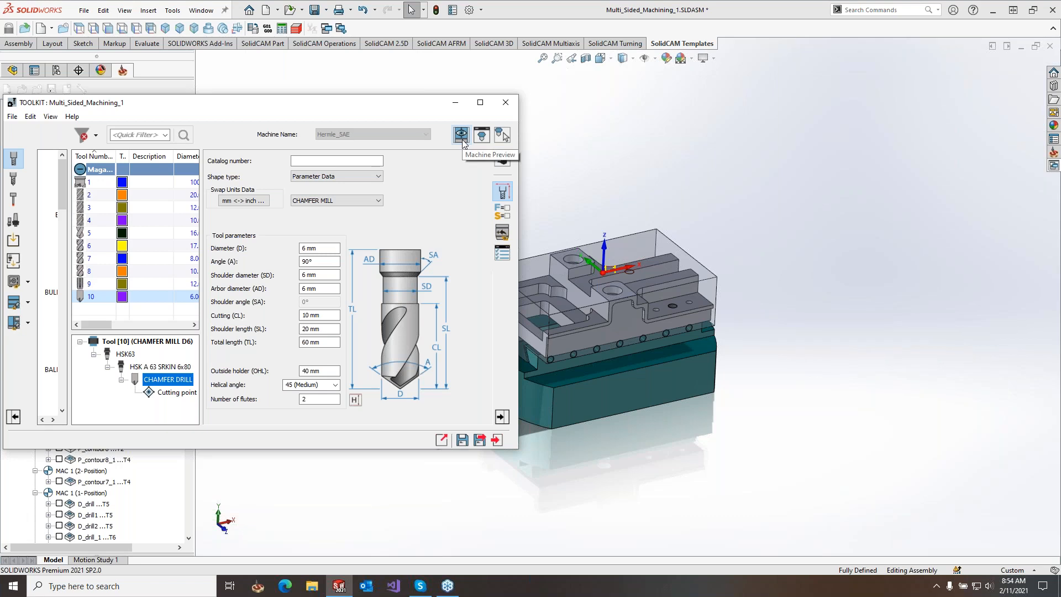
{"action": "left_click", "coordinate": [463, 139]}
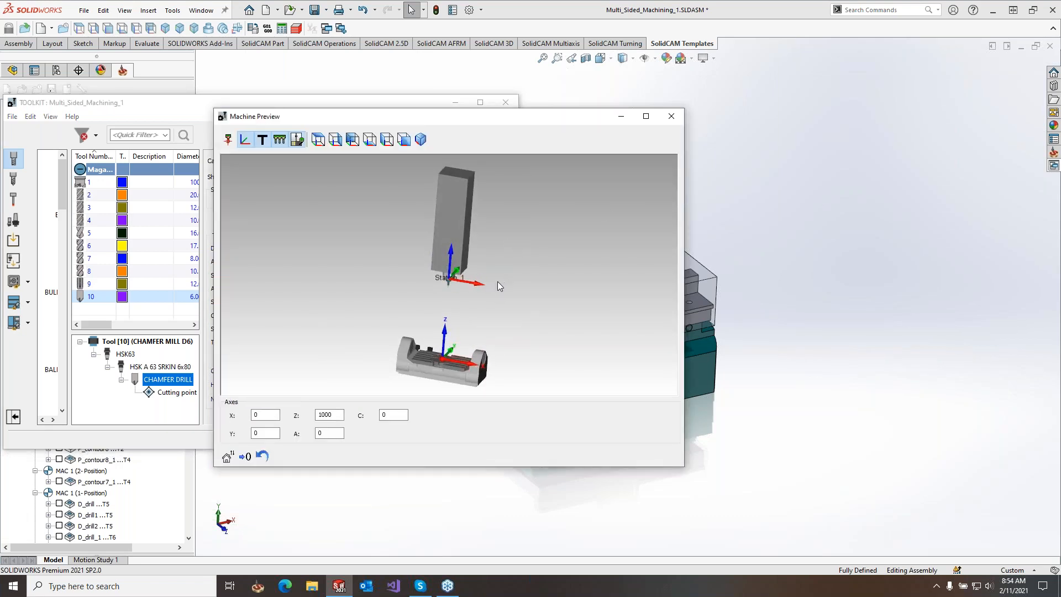
{"action": "left_click", "coordinate": [671, 117]}
Step: Measure the length of the chamfer mill's tapered holder section in the tool viewer, and close the viewer and ToolKit
{"action": "left_click", "coordinate": [483, 140]}
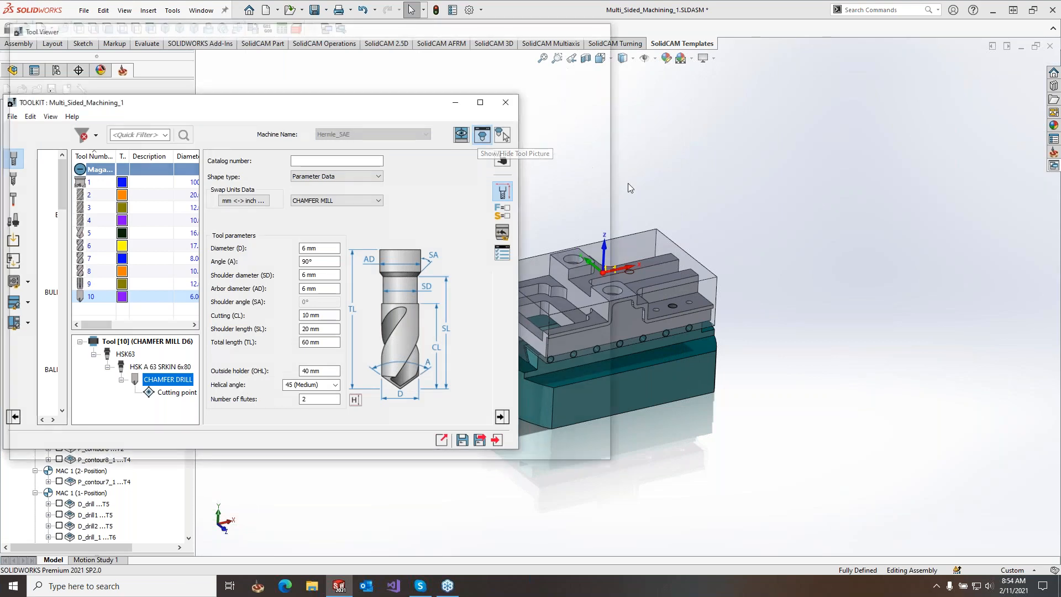
{"action": "middle_click_drag", "start_coordinate": [426, 173], "coordinate": [313, 115]}
{"action": "middle_click_drag", "start_coordinate": [336, 365], "coordinate": [336, 330]}
{"action": "right_click", "coordinate": [424, 256]}
{"action": "left_click", "coordinate": [435, 263]}
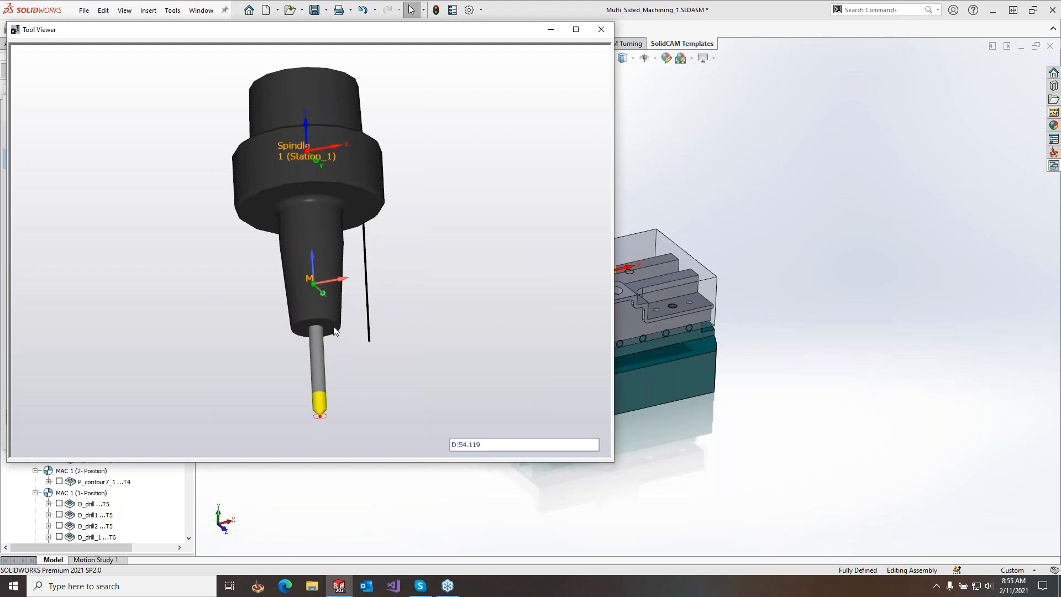
{"action": "middle_click_drag", "start_coordinate": [376, 285], "coordinate": [376, 307]}
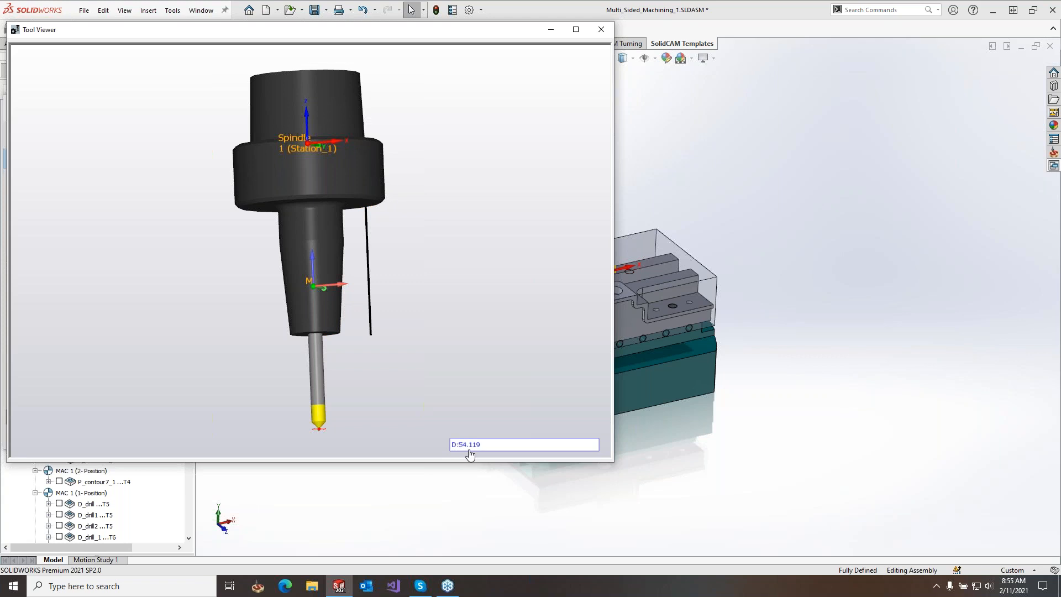
{"action": "left_click", "coordinate": [601, 30]}
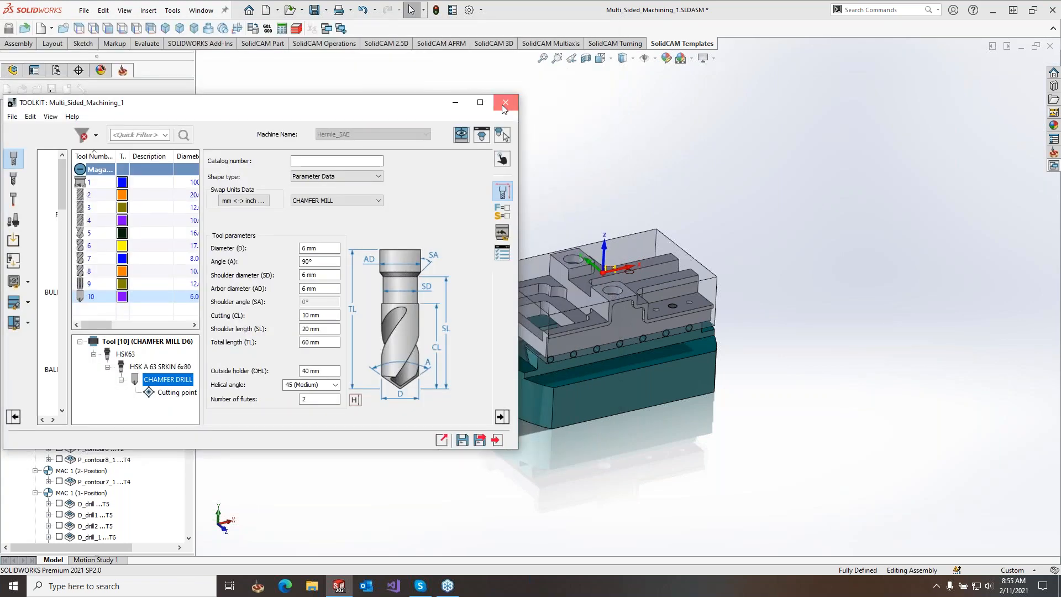
{"action": "left_click", "coordinate": [504, 104]}
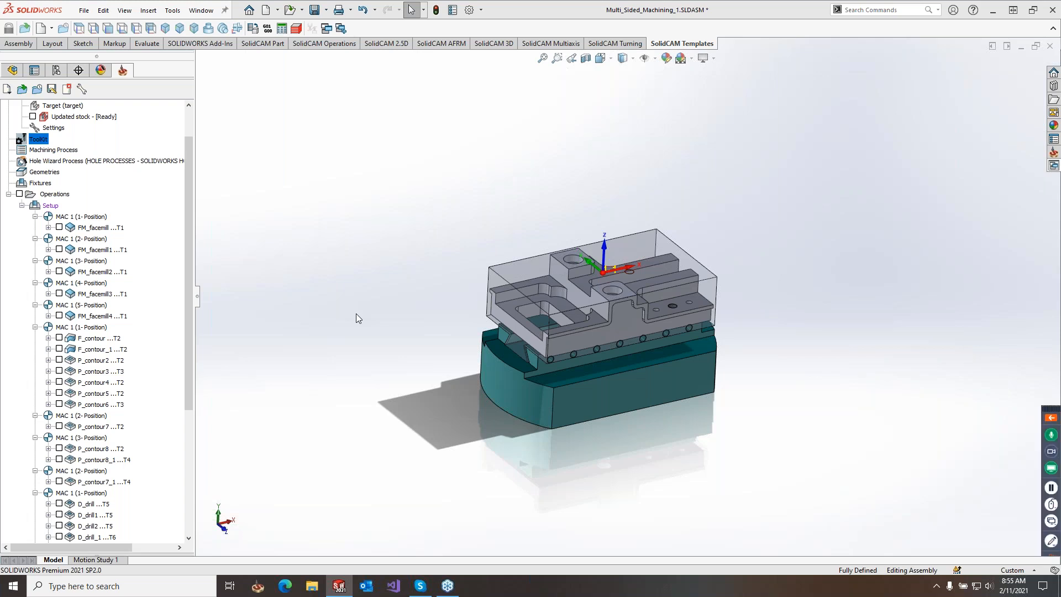
Step: Open the recent CAM-Part ANGULAR HEAD PART.PRT
{"action": "left_click_drag", "start_coordinate": [188, 205], "coordinate": [199, 127]}
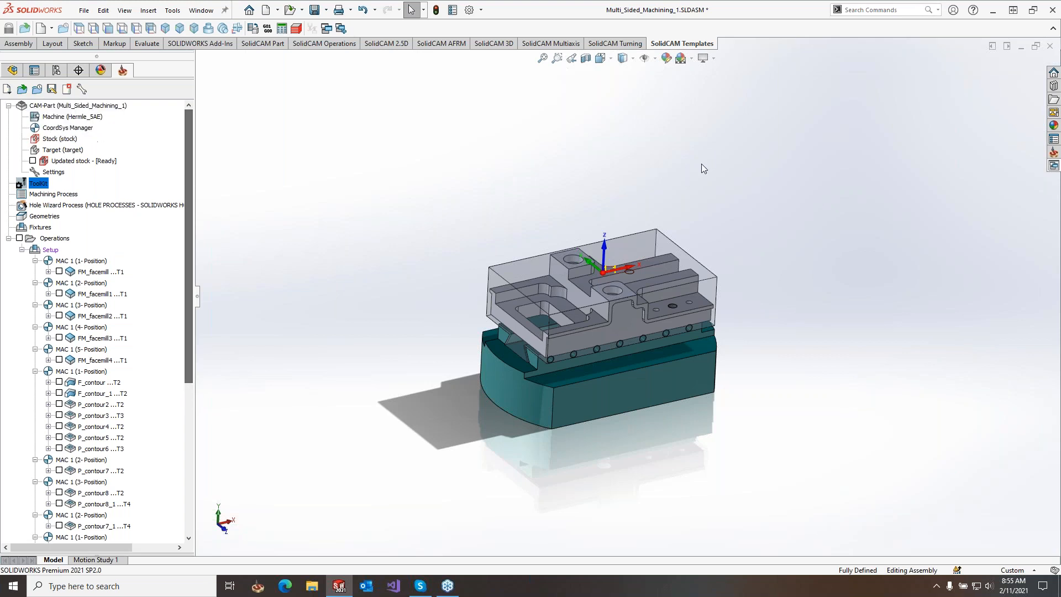
{"action": "left_click", "coordinate": [1054, 152]}
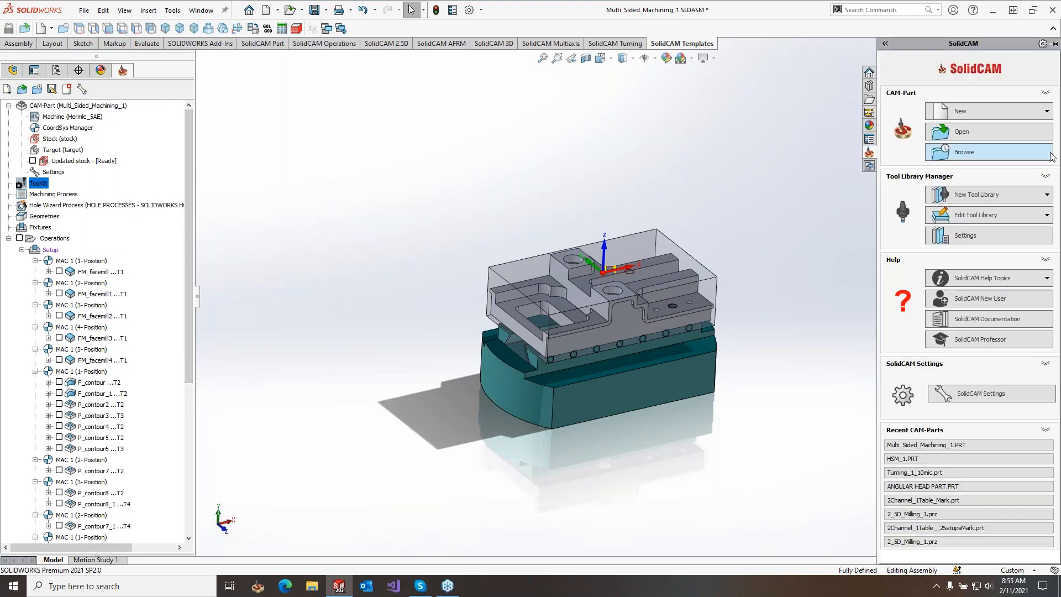
{"action": "left_click", "coordinate": [952, 485]}
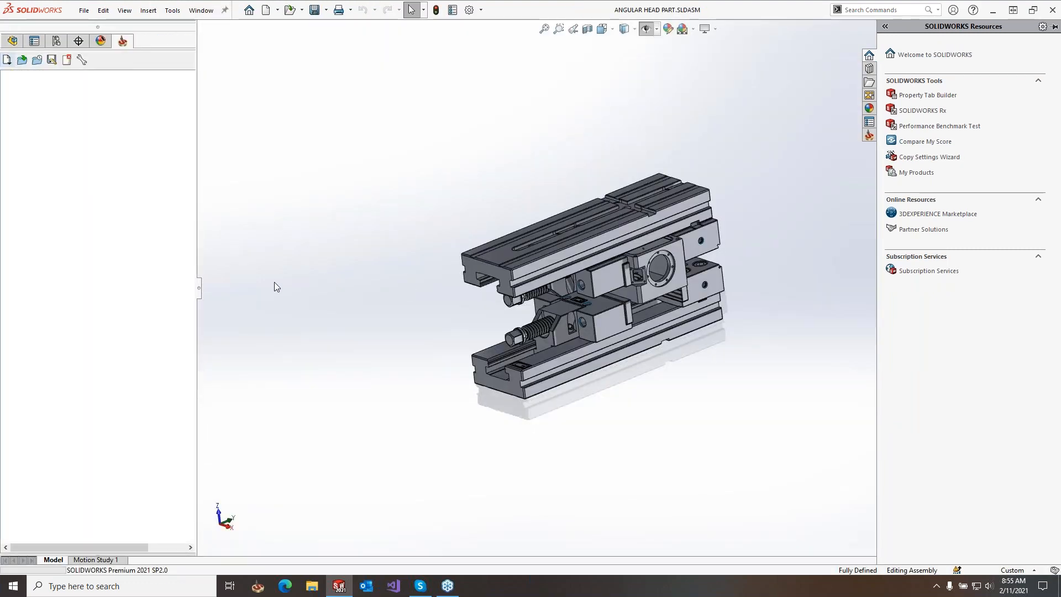
Step: Start a simulation of operations P_contour13 through D_drill3_1 at MAC 1 (4- Position), with the simulator window maximized
{"action": "scroll", "coordinate": [107, 420], "scroll_direction": "down", "scroll_amount": 8}
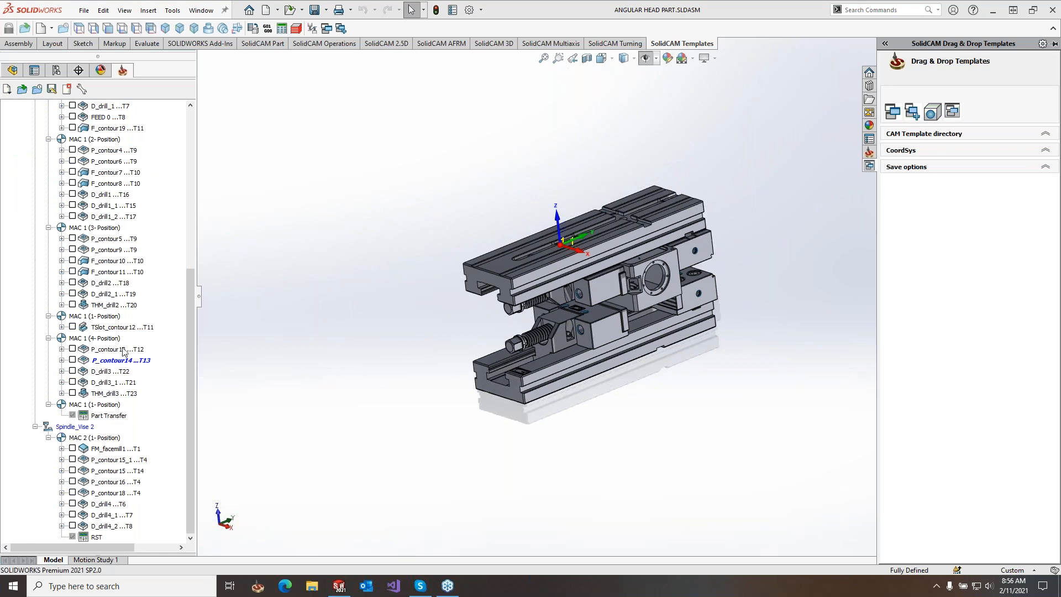
{"action": "left_click", "coordinate": [126, 382], "text": "shift"}
{"action": "right_click", "coordinate": [126, 383]}
{"action": "left_click", "coordinate": [197, 219]}
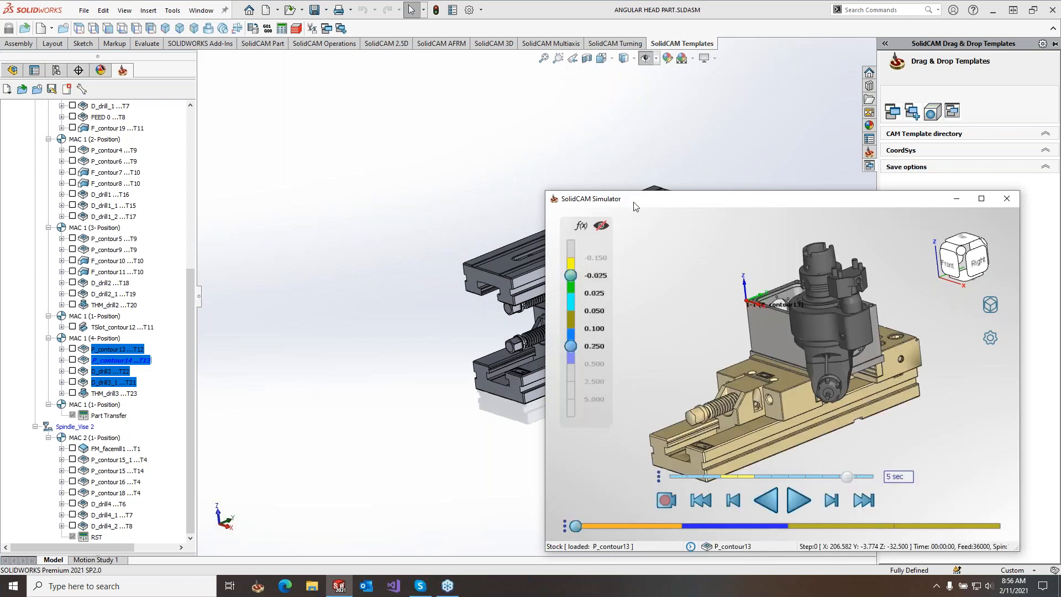
{"action": "double_click", "coordinate": [635, 206]}
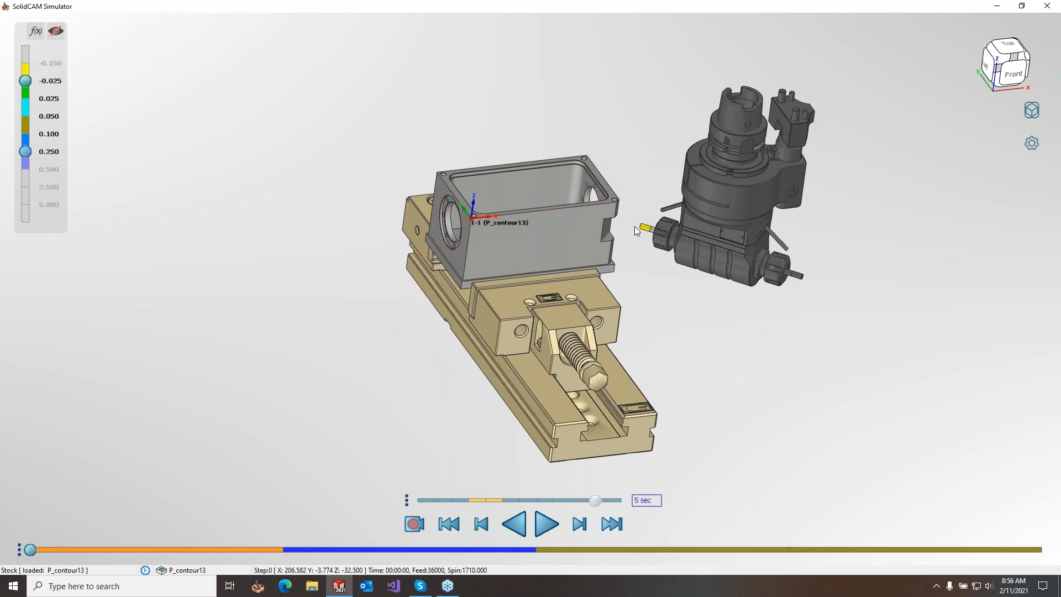
Step: Play the angular-head simulation through P_contour14 and preview the flagged arbor and stock collision
{"action": "left_click", "coordinate": [549, 523]}
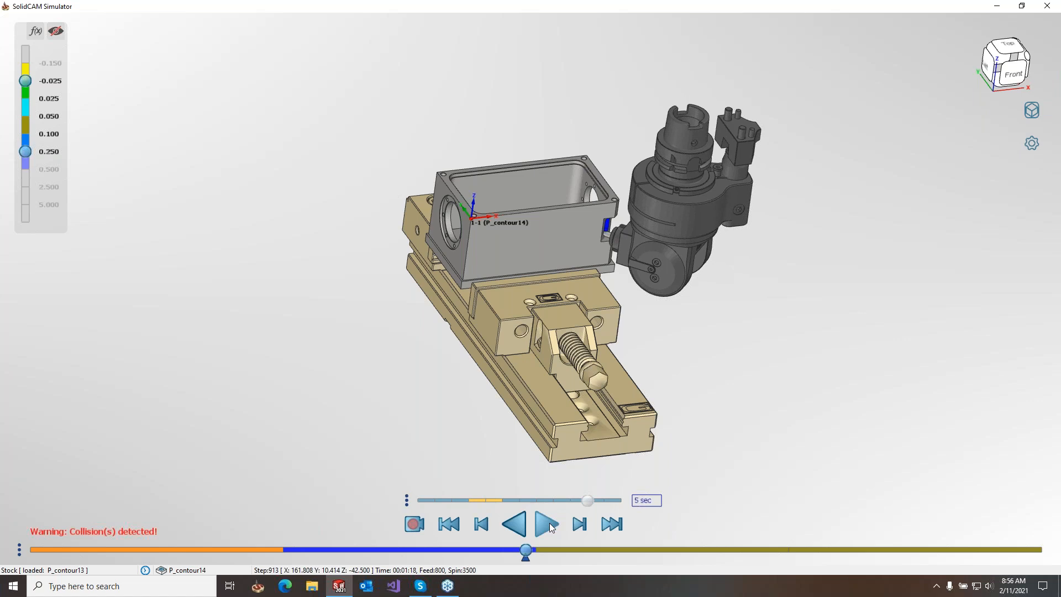
{"action": "scroll", "coordinate": [551, 304], "scroll_direction": "up", "scroll_amount": 5}
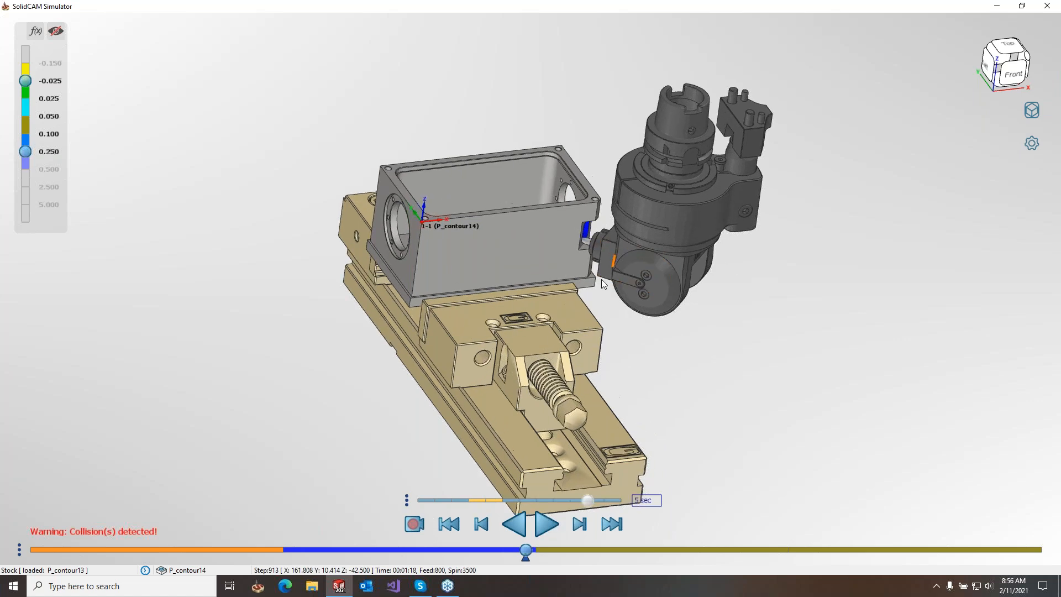
{"action": "middle_click_drag", "start_coordinate": [552, 304], "coordinate": [530, 283]}
{"action": "mouse_move", "coordinate": [527, 562]}
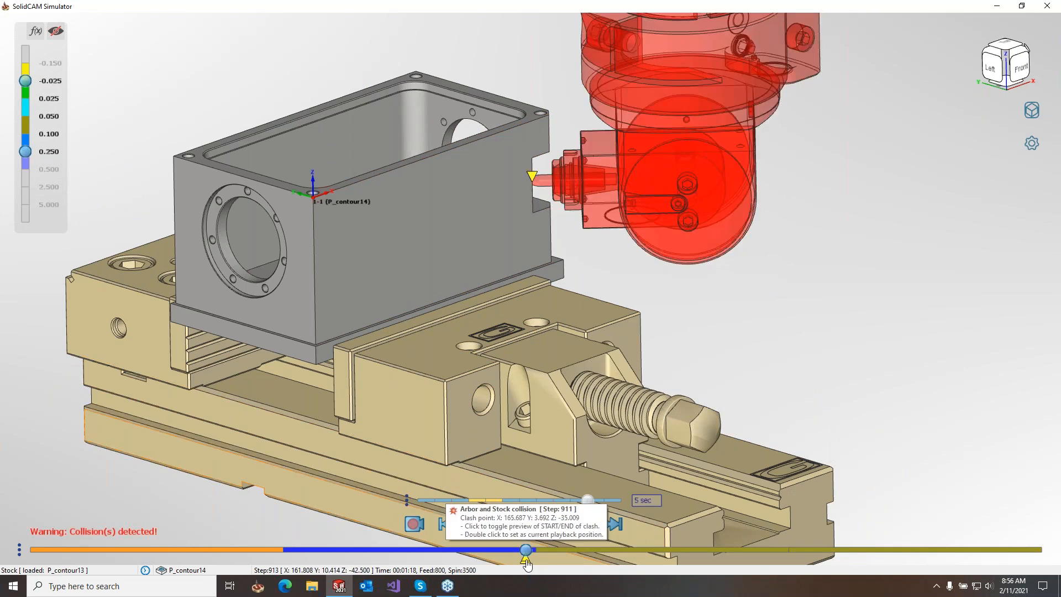
Step: Examine from several angles and distances where the angular head's arbor clashes with the stock at the side-wall pocket
{"action": "middle_click_drag", "start_coordinate": [535, 244], "coordinate": [523, 180]}
{"action": "scroll", "coordinate": [523, 180], "scroll_direction": "up", "scroll_amount": 6}
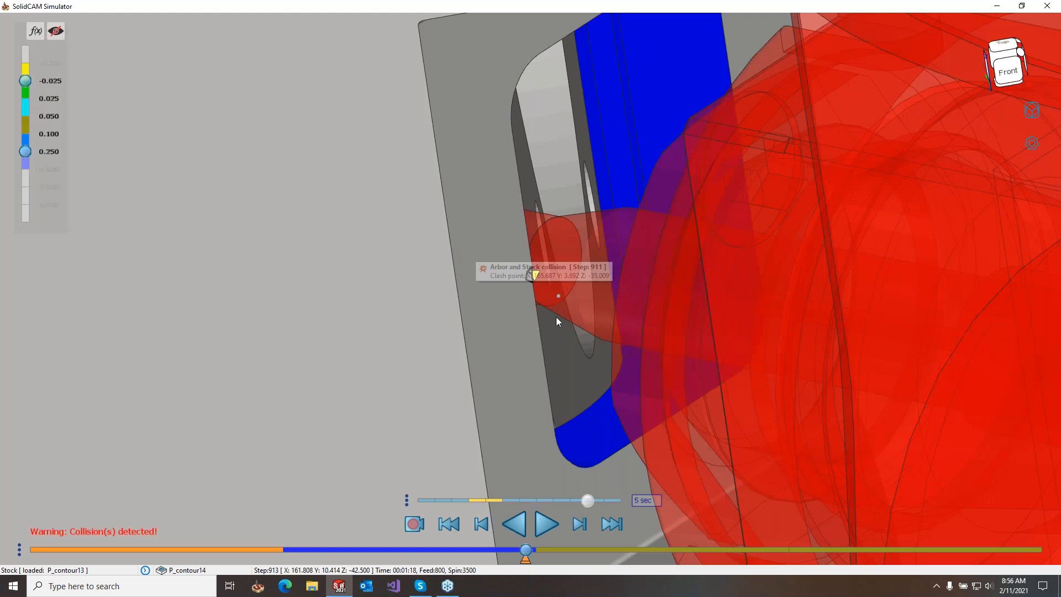
{"action": "middle_click_drag", "start_coordinate": [556, 317], "coordinate": [563, 334]}
{"action": "scroll", "coordinate": [546, 285], "scroll_direction": "up", "scroll_amount": 5}
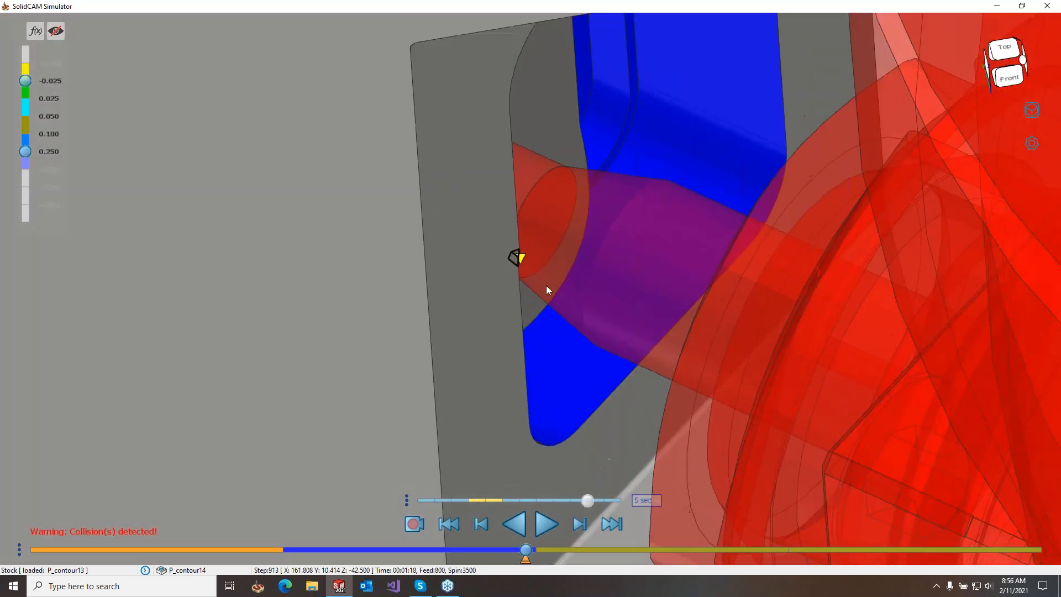
{"action": "scroll", "coordinate": [516, 256], "scroll_direction": "up", "scroll_amount": 1}
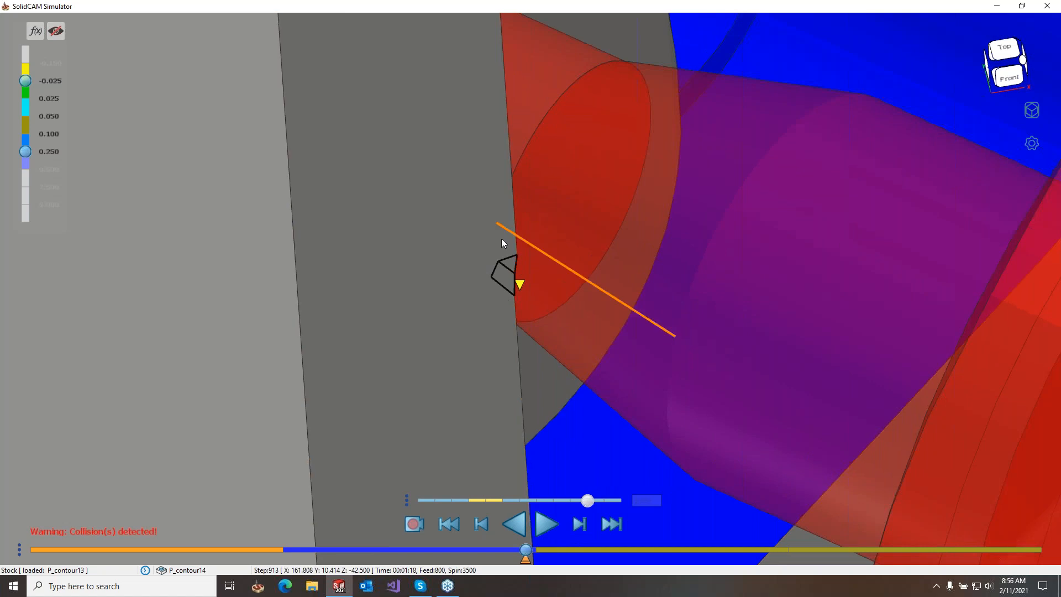
{"action": "middle_click_drag", "start_coordinate": [559, 265], "coordinate": [608, 227]}
{"action": "scroll", "coordinate": [613, 229], "scroll_direction": "down", "scroll_amount": 8}
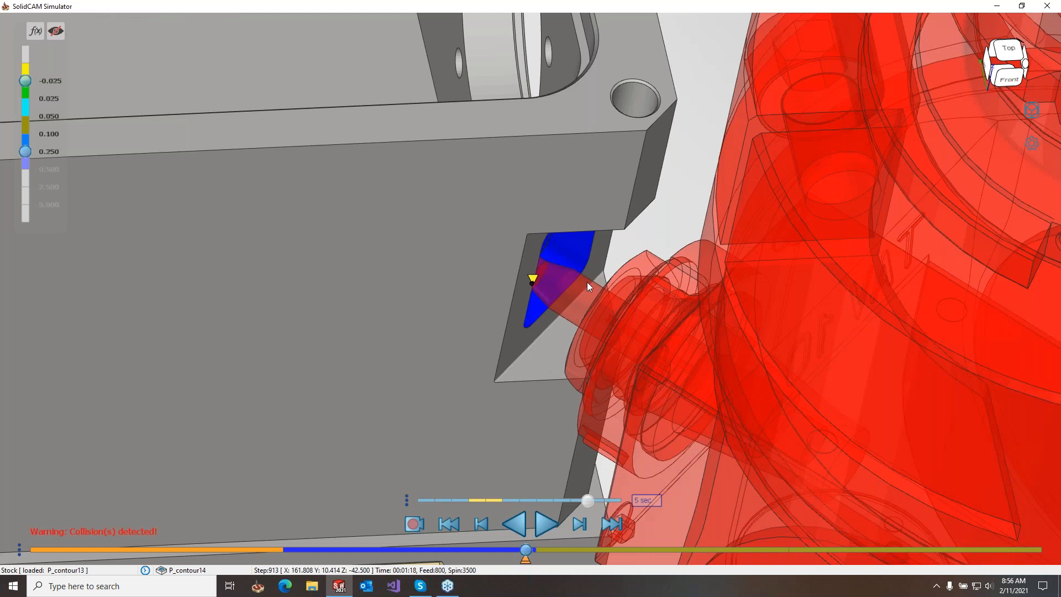
{"action": "scroll", "coordinate": [559, 303], "scroll_direction": "down", "scroll_amount": 5}
{"action": "scroll", "coordinate": [506, 275], "scroll_direction": "down", "scroll_amount": 4}
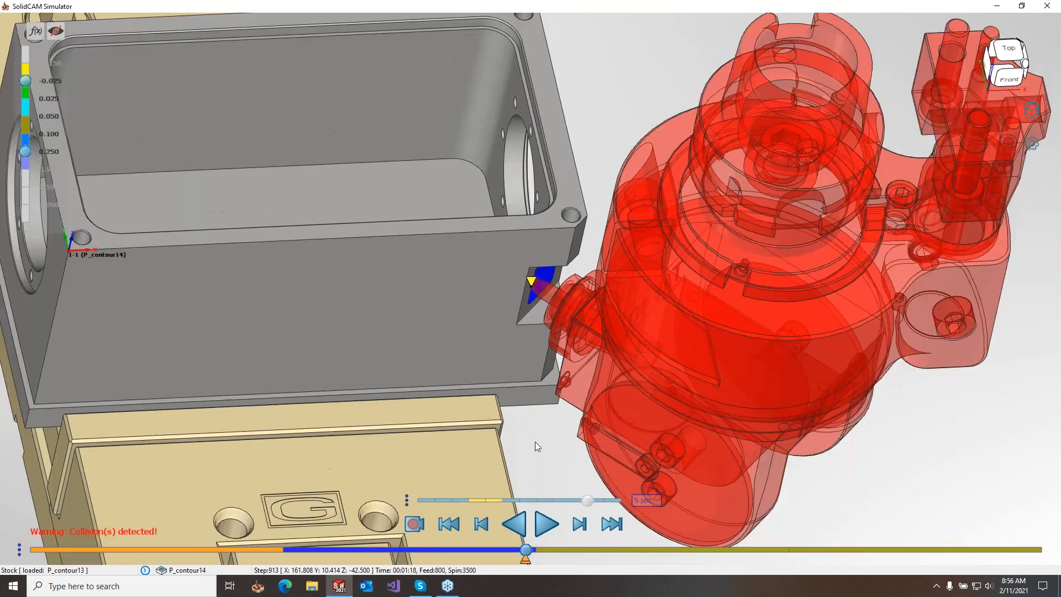
Step: Turn off Stop playback on Clash and play the remaining angular-head simulation through D_drill3_1
{"action": "middle_click_drag", "start_coordinate": [532, 433], "coordinate": [525, 419]}
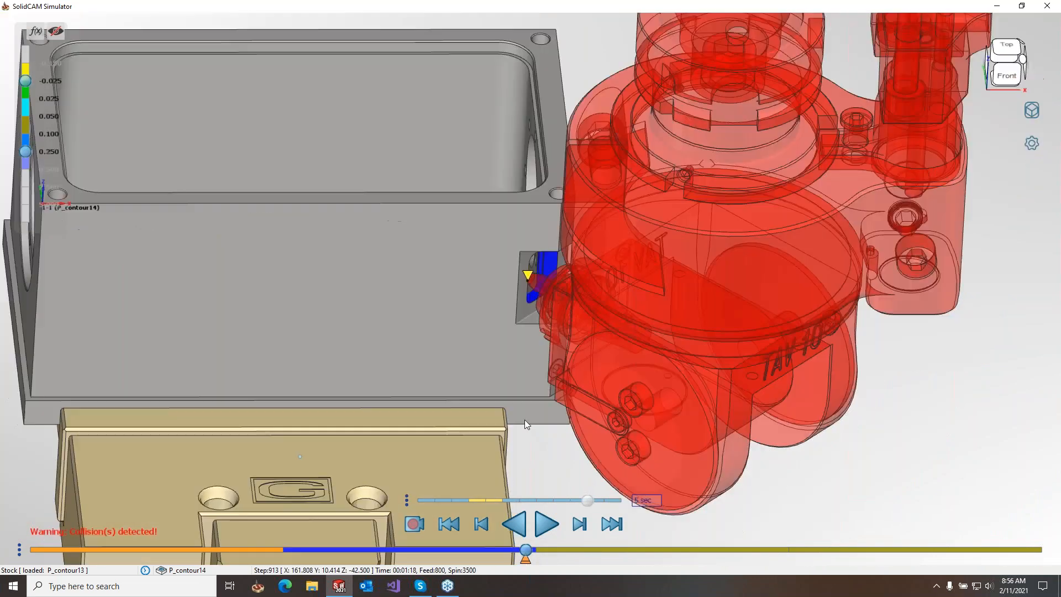
{"action": "left_click", "coordinate": [1031, 143]}
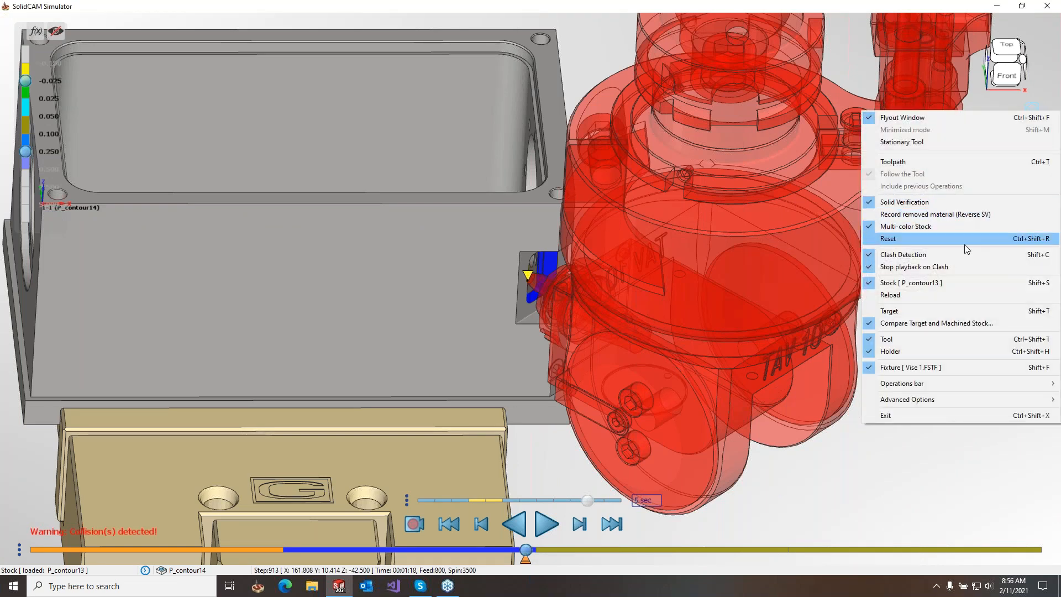
{"action": "left_click", "coordinate": [945, 268]}
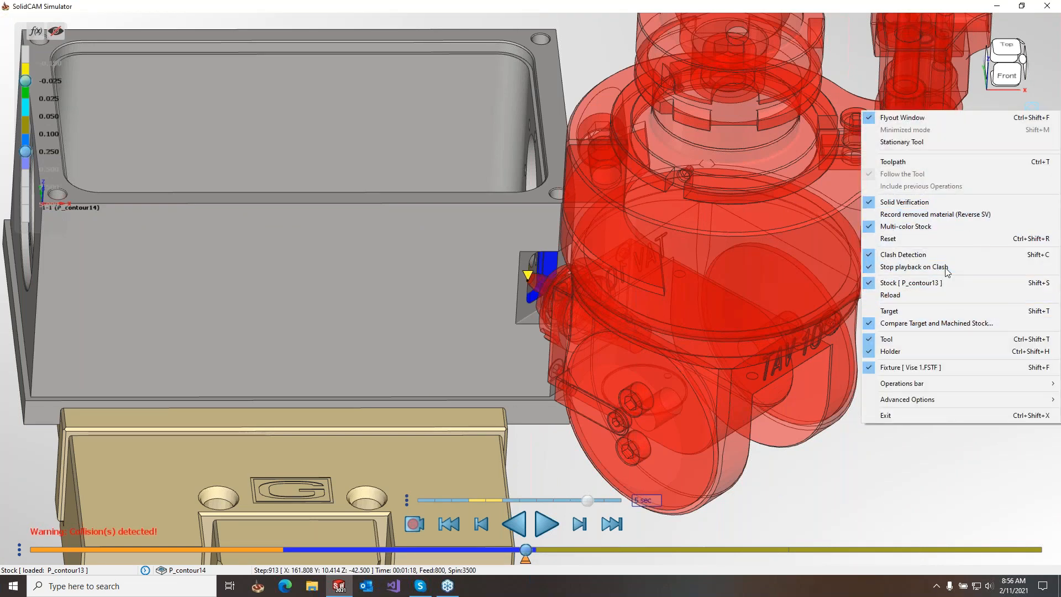
{"action": "scroll", "coordinate": [847, 446], "scroll_direction": "down", "scroll_amount": 4}
{"action": "left_click", "coordinate": [543, 530]}
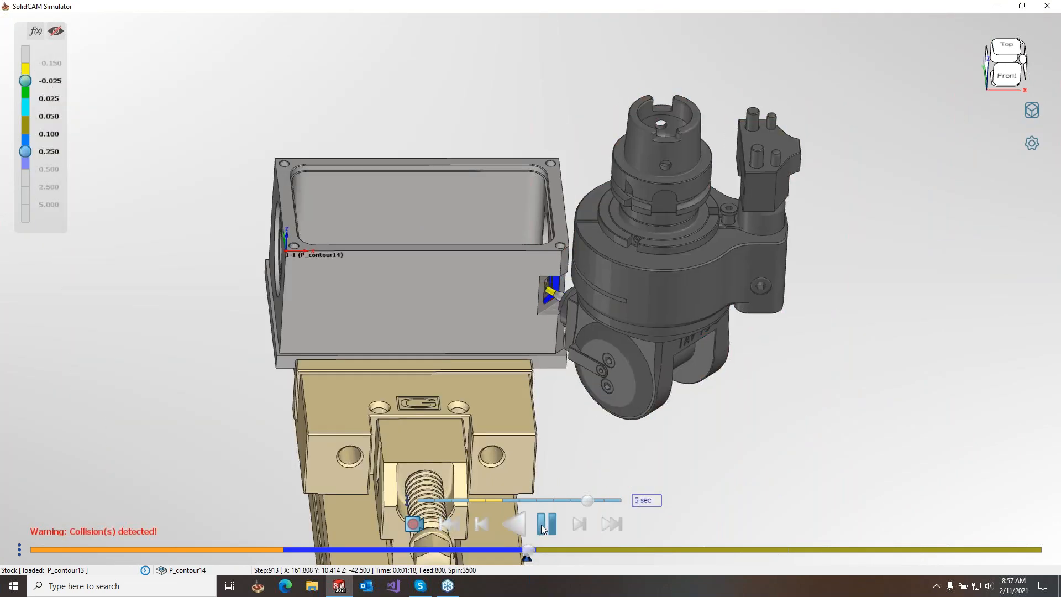
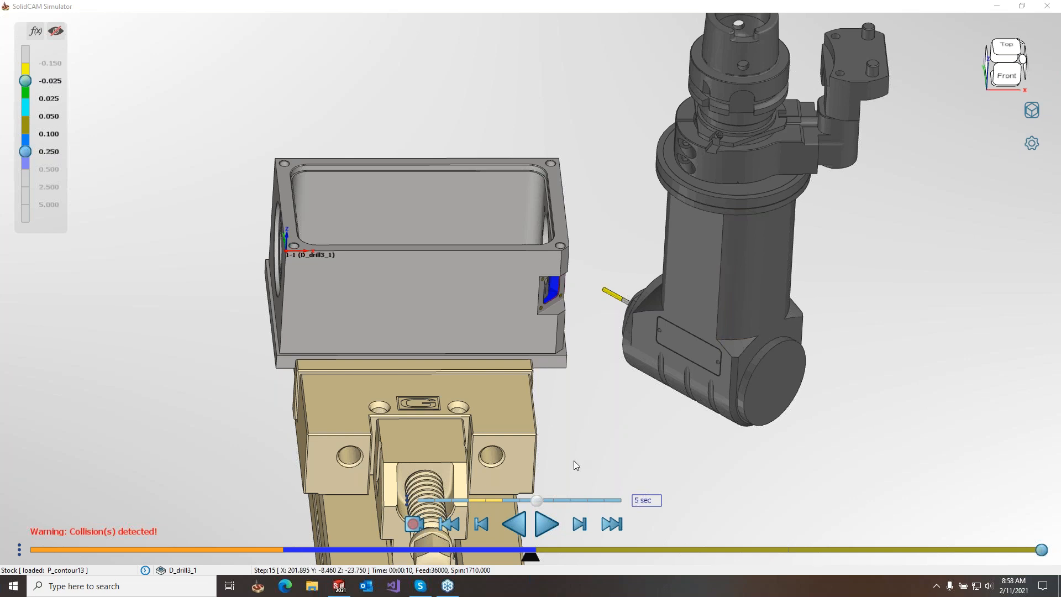
Step: Switch playback to 'Performance' mode, lower the speed, and replay the simulation from the start, pausing it during P_contour13
{"action": "right_click", "coordinate": [408, 505]}
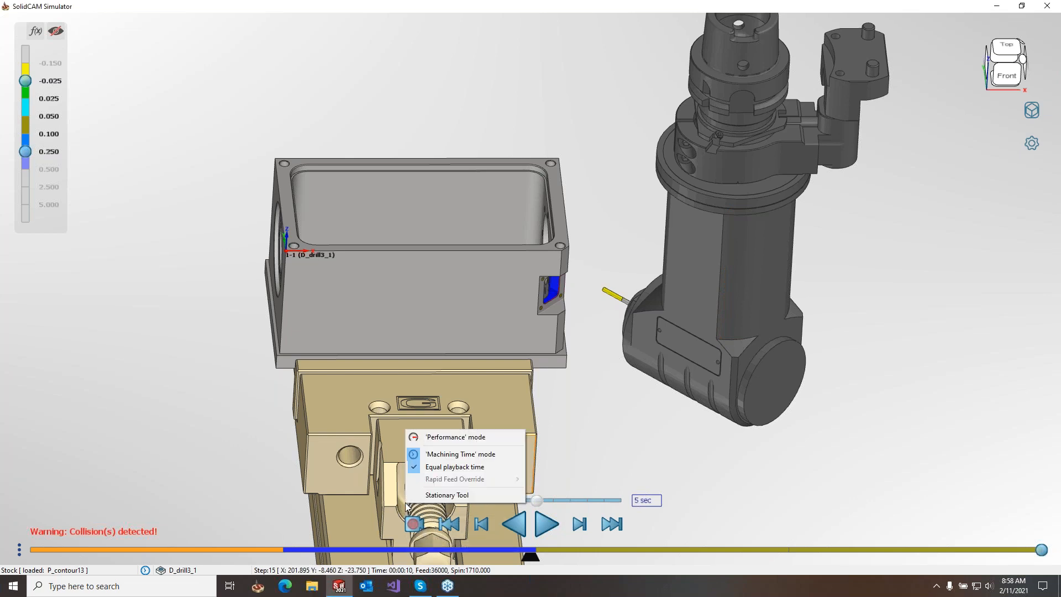
{"action": "left_click", "coordinate": [449, 437]}
{"action": "mouse_move", "coordinate": [483, 500]}
{"action": "left_mouse_down"}
{"action": "mouse_move", "coordinate": [441, 503]}
{"action": "mouse_move", "coordinate": [485, 503]}
{"action": "left_mouse_up"}
{"action": "left_click_drag", "start_coordinate": [457, 501], "coordinate": [439, 504]}
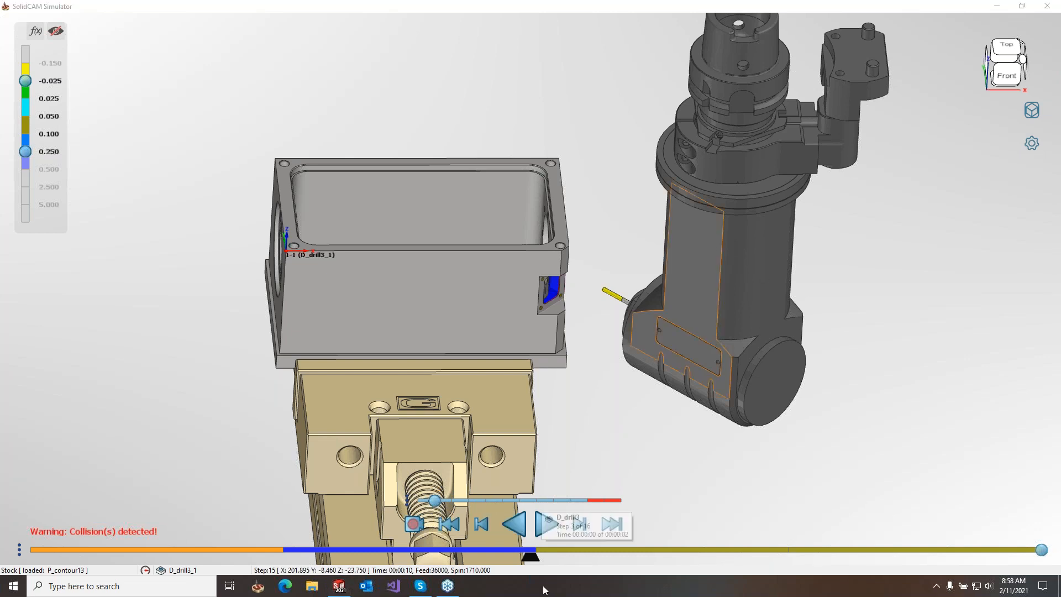
{"action": "left_click", "coordinate": [545, 524]}
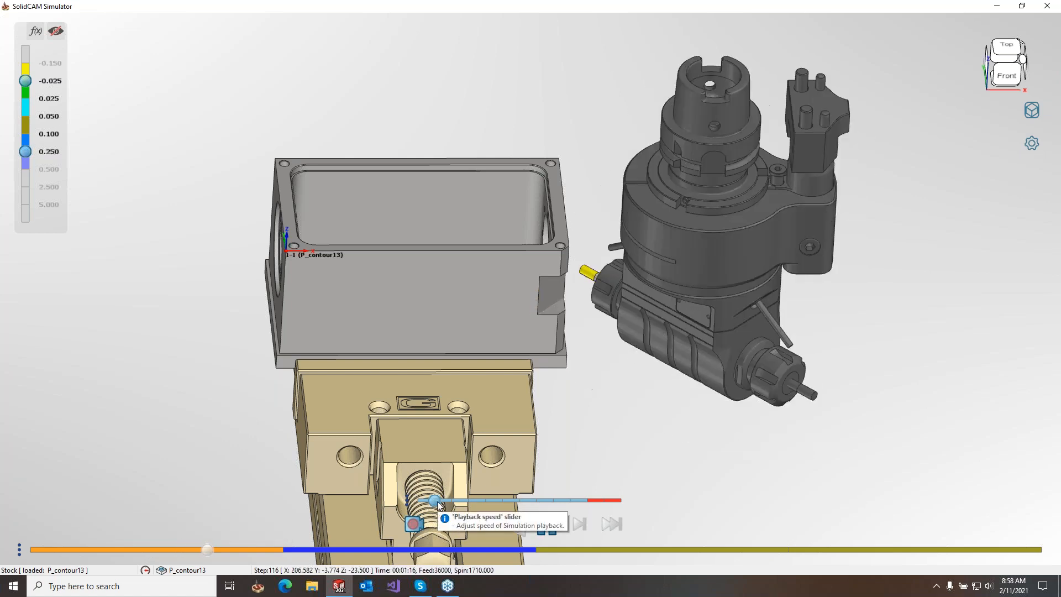
{"action": "key", "text": "space"}
Step: Return playback to 'Machining Time' mode and restore the simulator to a smaller window over SOLIDWORKS
{"action": "left_click", "coordinate": [408, 501]}
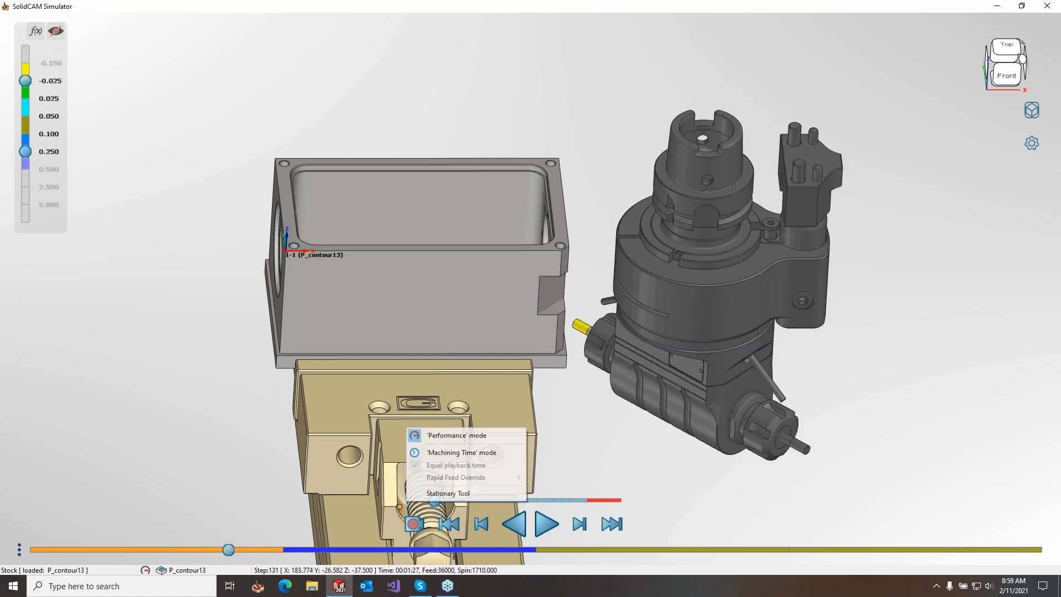
{"action": "left_click", "coordinate": [462, 454]}
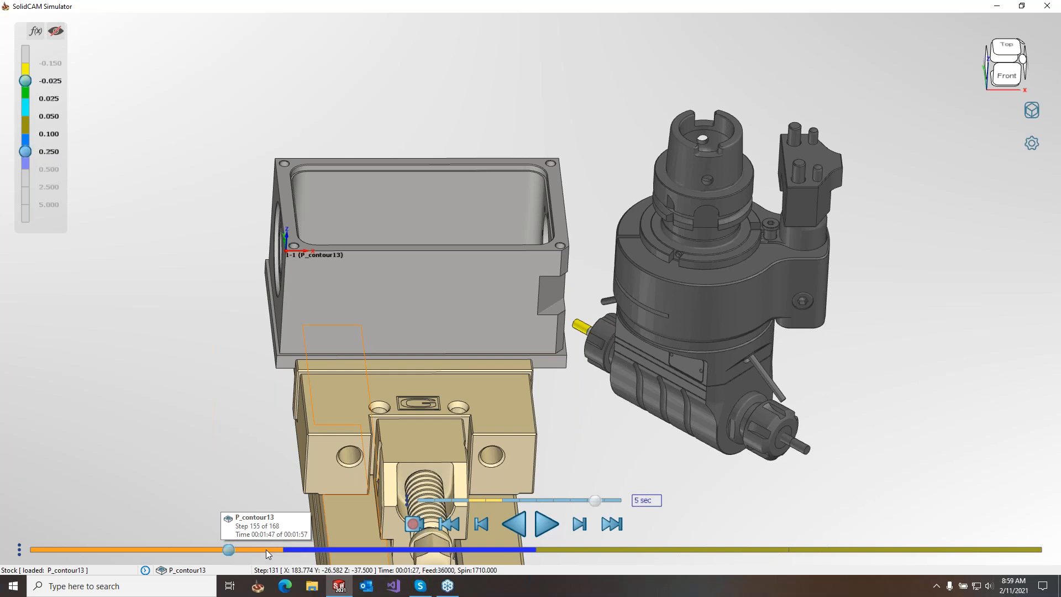
{"action": "left_click", "coordinate": [1022, 7]}
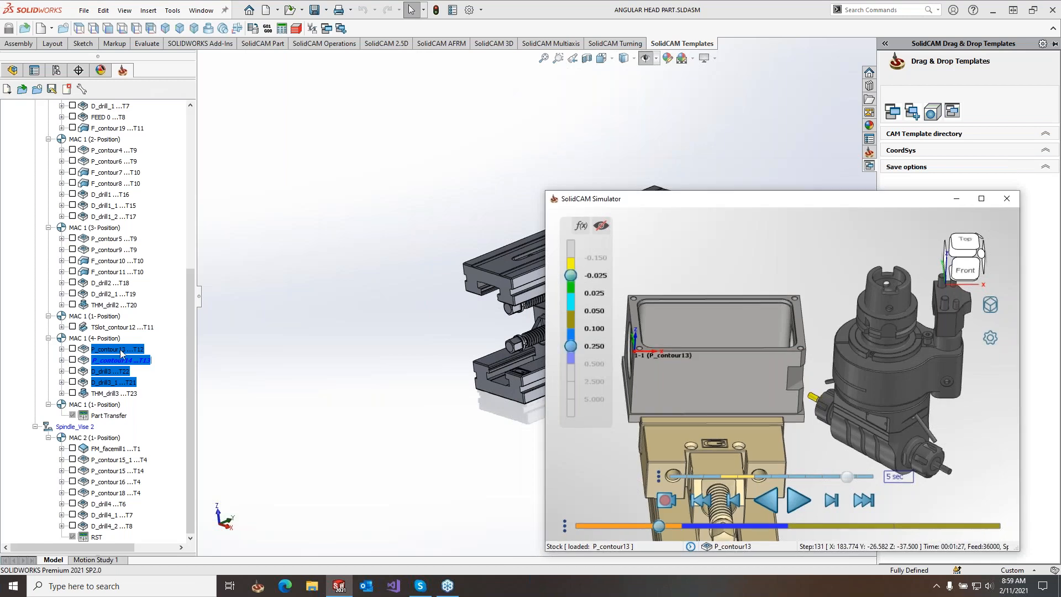
Step: Open the P_contour13 operation and view its feed and spin data side by side with the simulator
{"action": "double_click", "coordinate": [119, 349]}
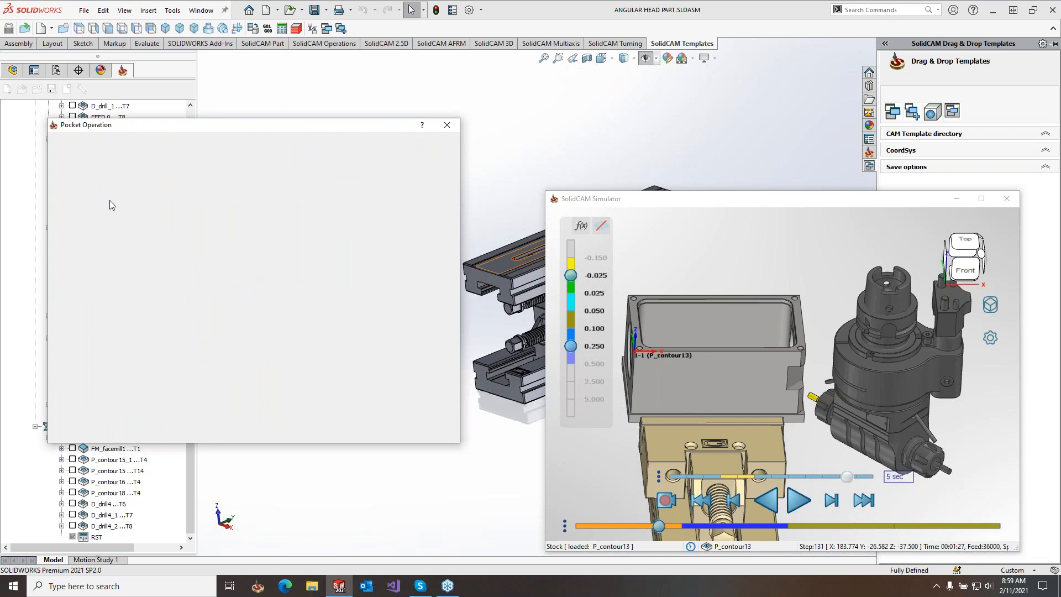
{"action": "left_click", "coordinate": [195, 177]}
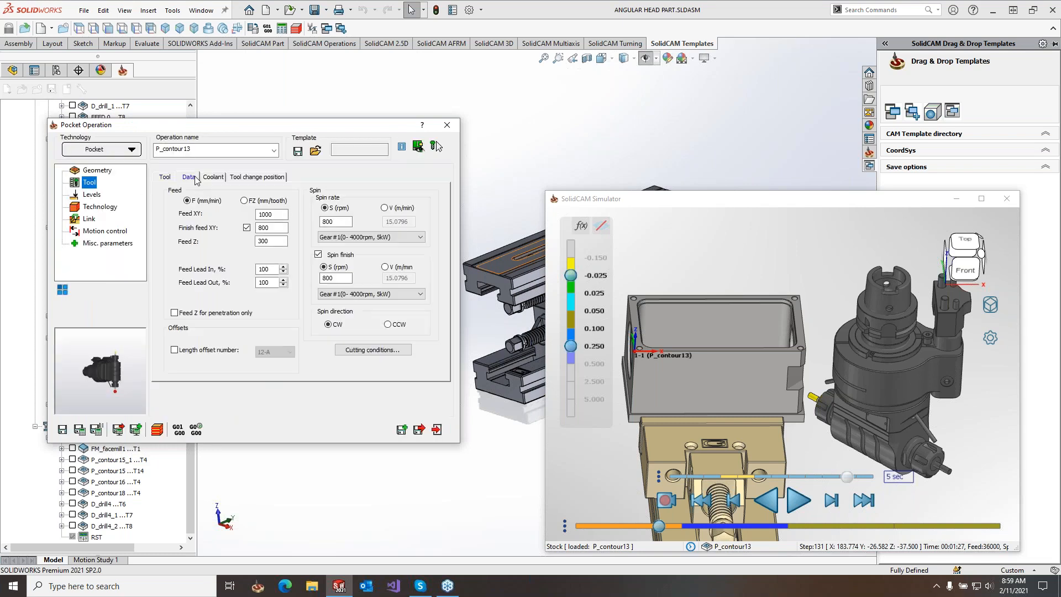
{"action": "double_click", "coordinate": [279, 214]}
{"action": "left_click_drag", "start_coordinate": [600, 202], "coordinate": [605, 403]}
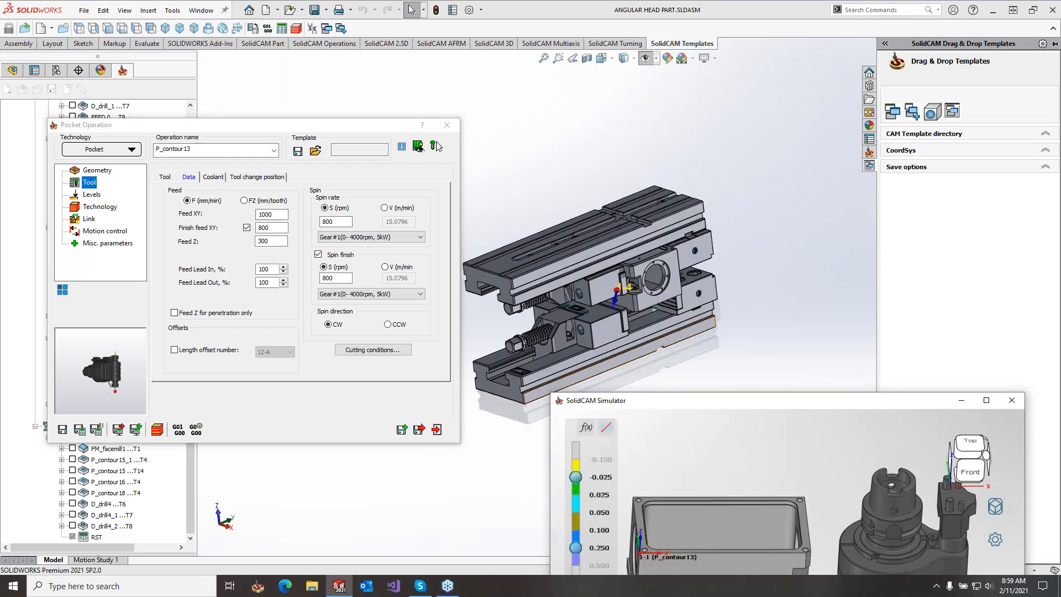
{"action": "scroll", "coordinate": [631, 288], "scroll_direction": "down", "scroll_amount": 8}
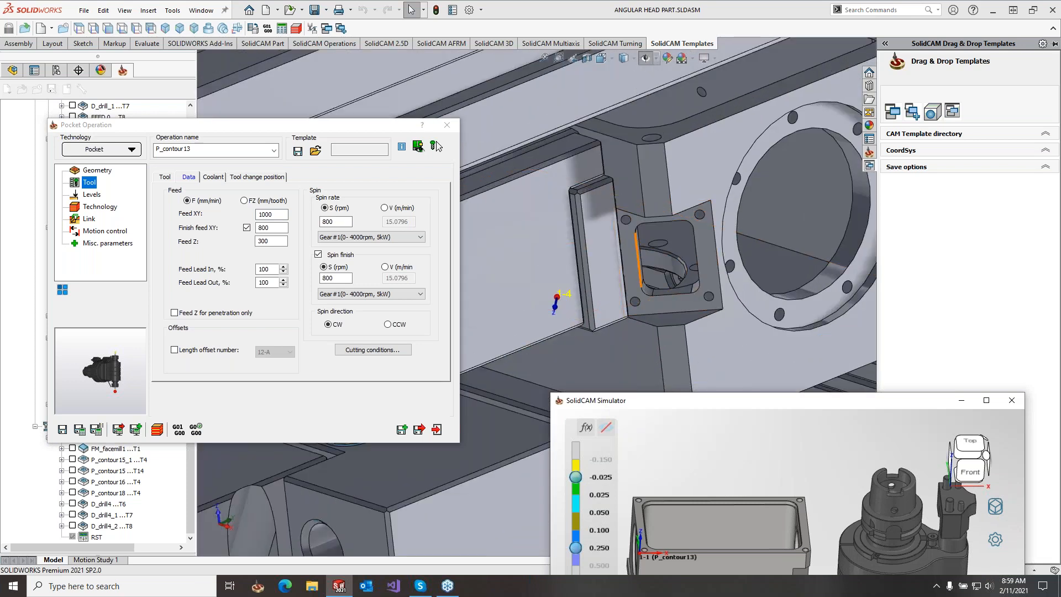
{"action": "left_click_drag", "start_coordinate": [602, 401], "coordinate": [520, 118]}
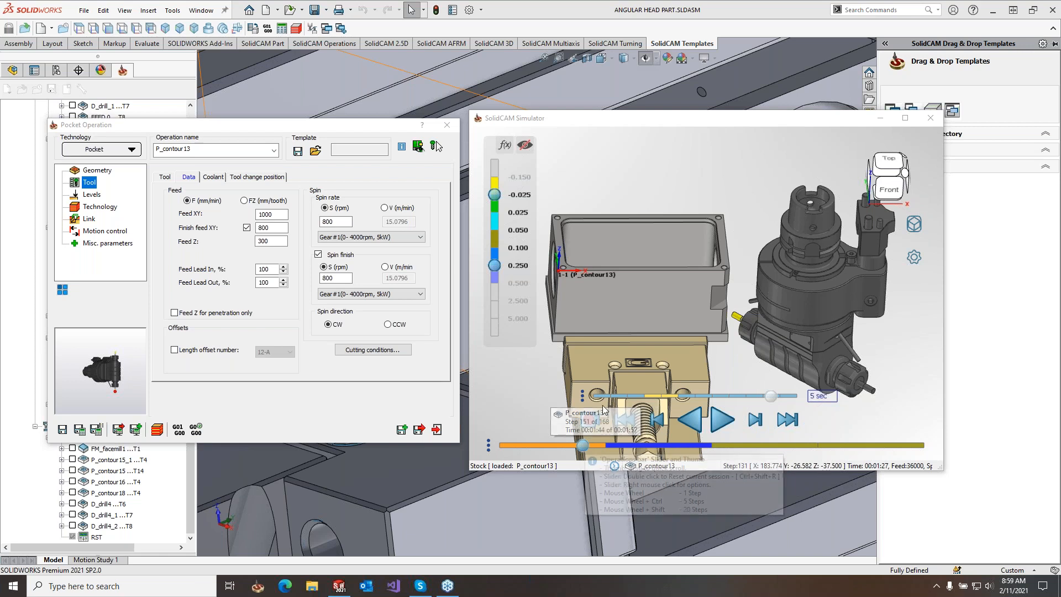
Step: Turn off Equal playback time and try simulation playback speeds of 1x and 2x
{"action": "left_click", "coordinate": [583, 397]}
{"action": "left_click", "coordinate": [614, 437]}
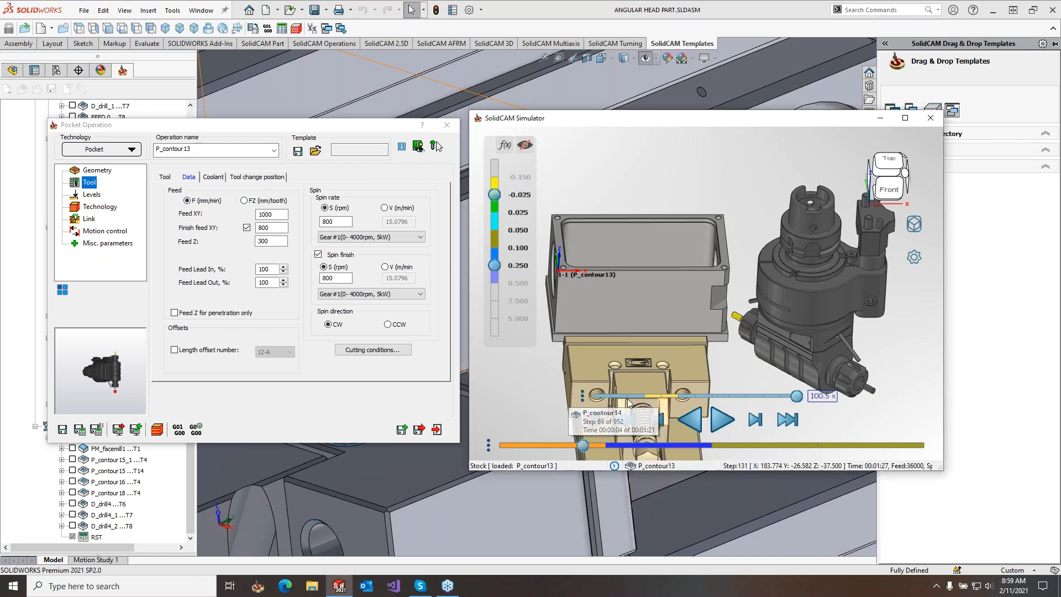
{"action": "left_click", "coordinate": [582, 397]}
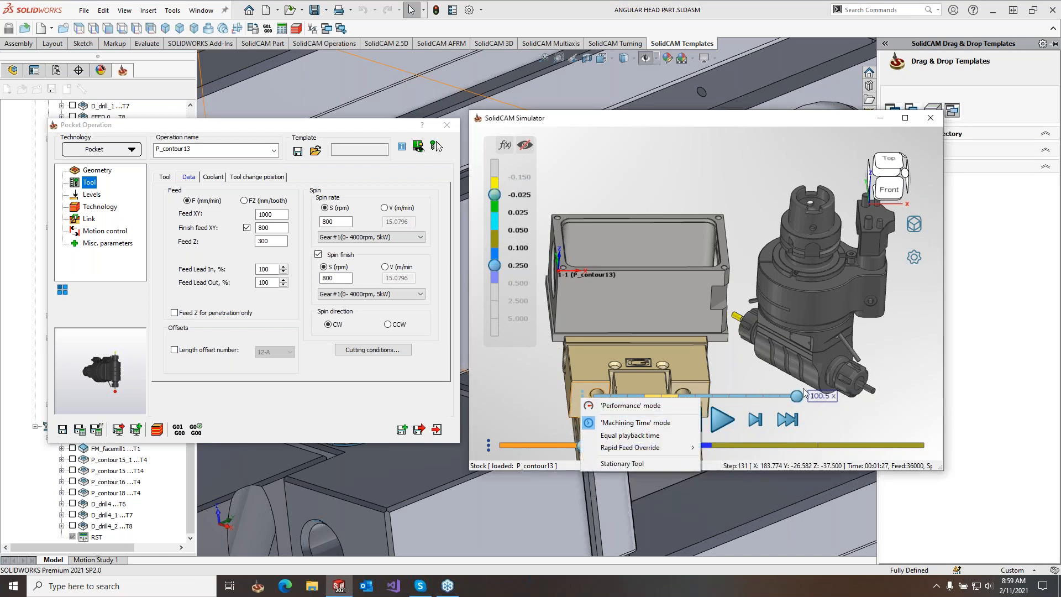
{"action": "left_click_drag", "start_coordinate": [799, 397], "coordinate": [663, 396]}
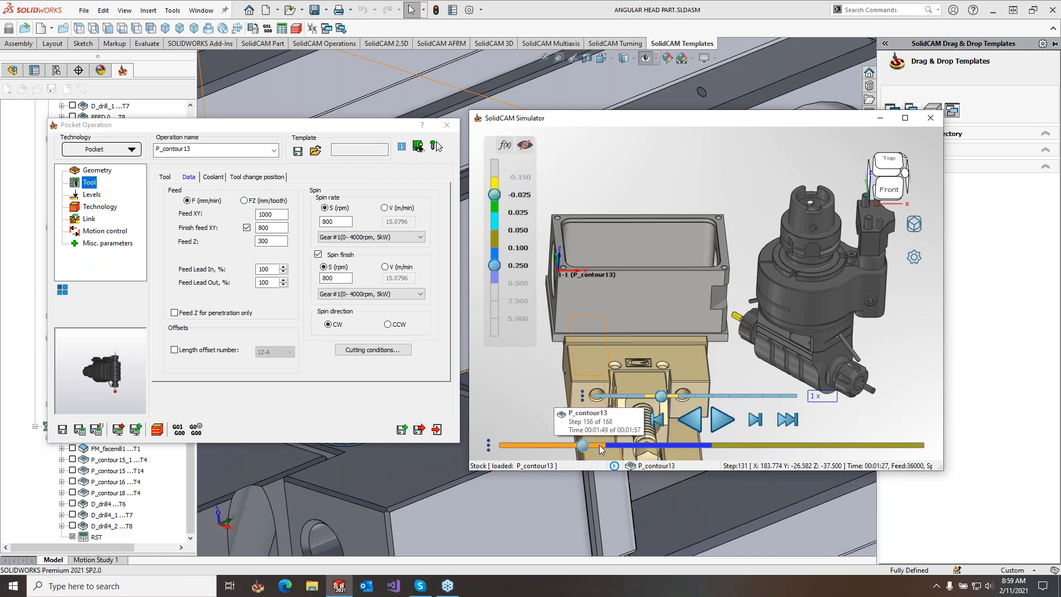
{"action": "left_click_drag", "start_coordinate": [661, 396], "coordinate": [712, 397]}
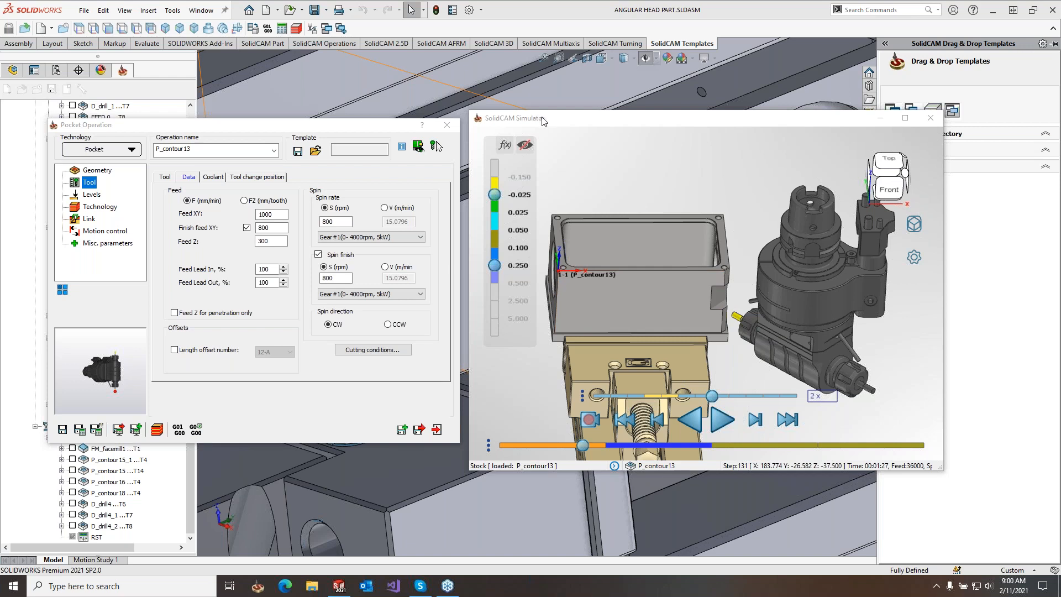
Step: Close the simulator and exit the P_contour13 operation without making changes
{"action": "left_click_drag", "start_coordinate": [543, 122], "coordinate": [360, 155]}
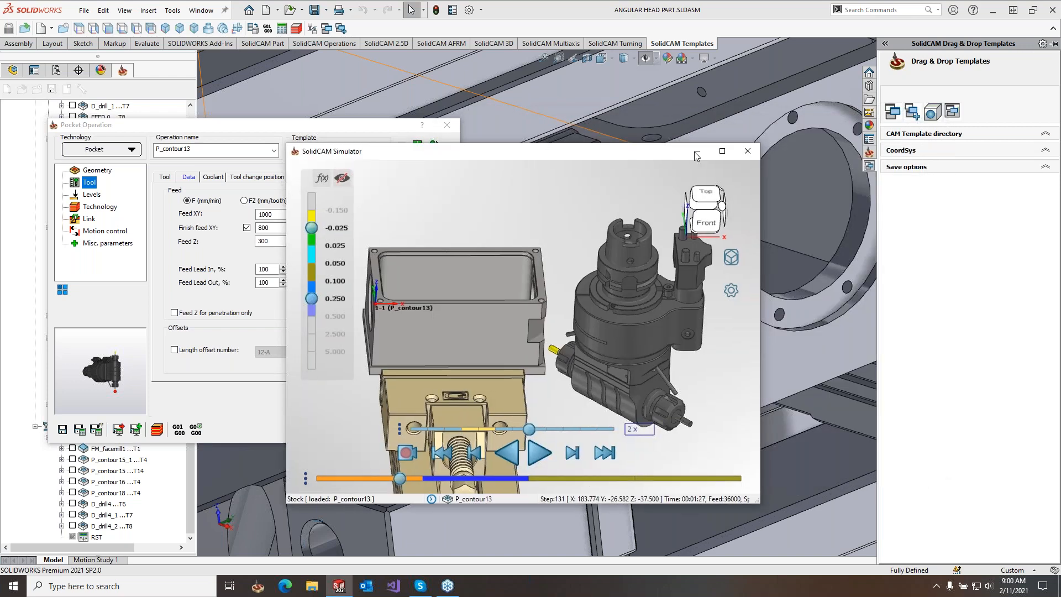
{"action": "left_click", "coordinate": [748, 153]}
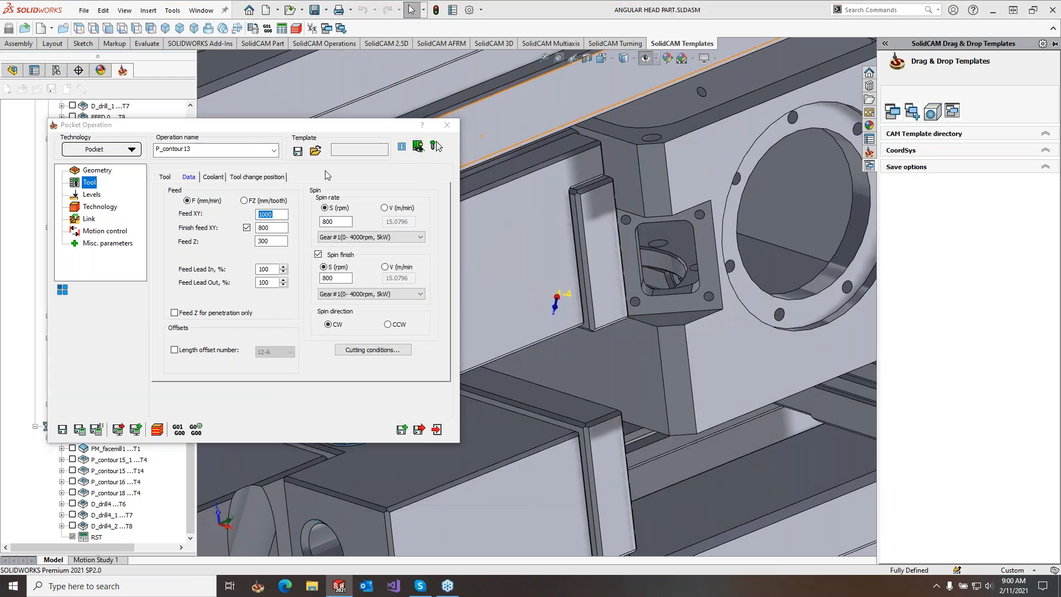
{"action": "key", "text": "Escape"}
{"action": "right_click", "coordinate": [108, 284]}
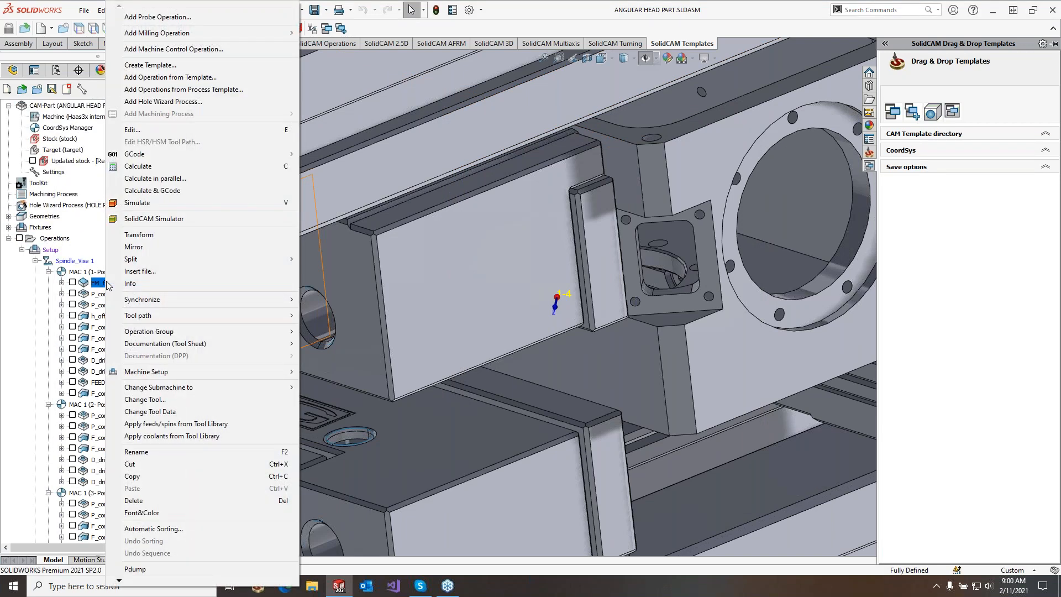
Step: Review the Timing parameters in the working style of the Haas3x internal subs machine definition, and close its editor
{"action": "left_click", "coordinate": [78, 118]}
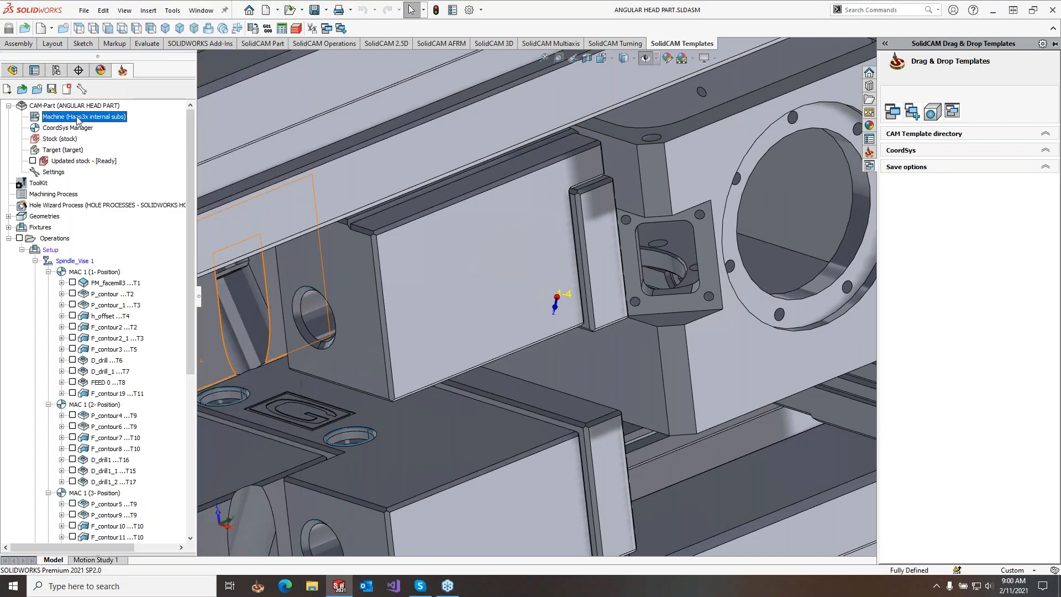
{"action": "left_click_drag", "start_coordinate": [392, 497], "coordinate": [539, 499]}
{"action": "left_click", "coordinate": [174, 224]}
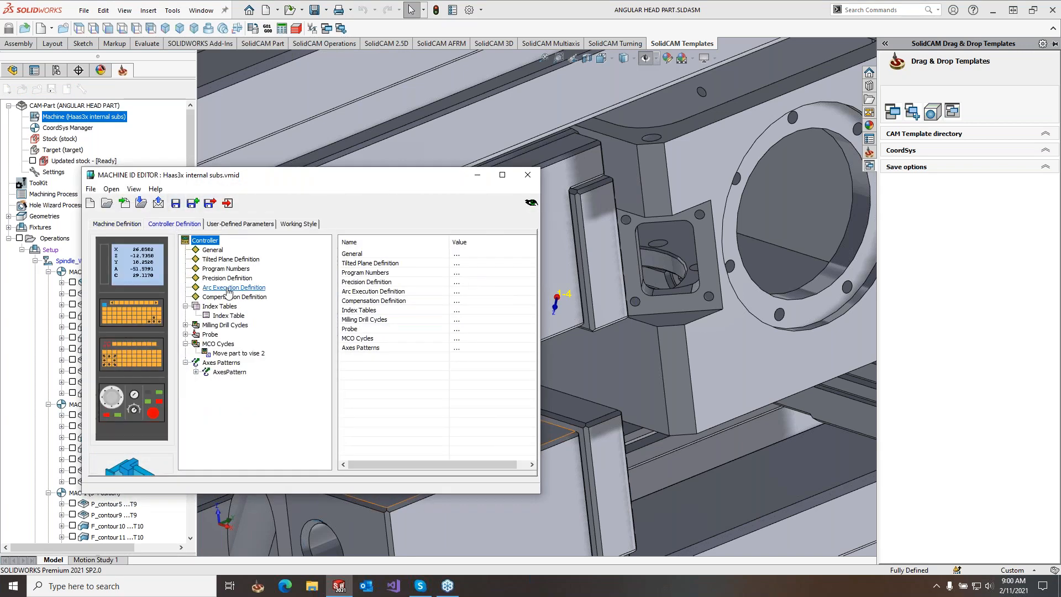
{"action": "left_click", "coordinate": [286, 224]}
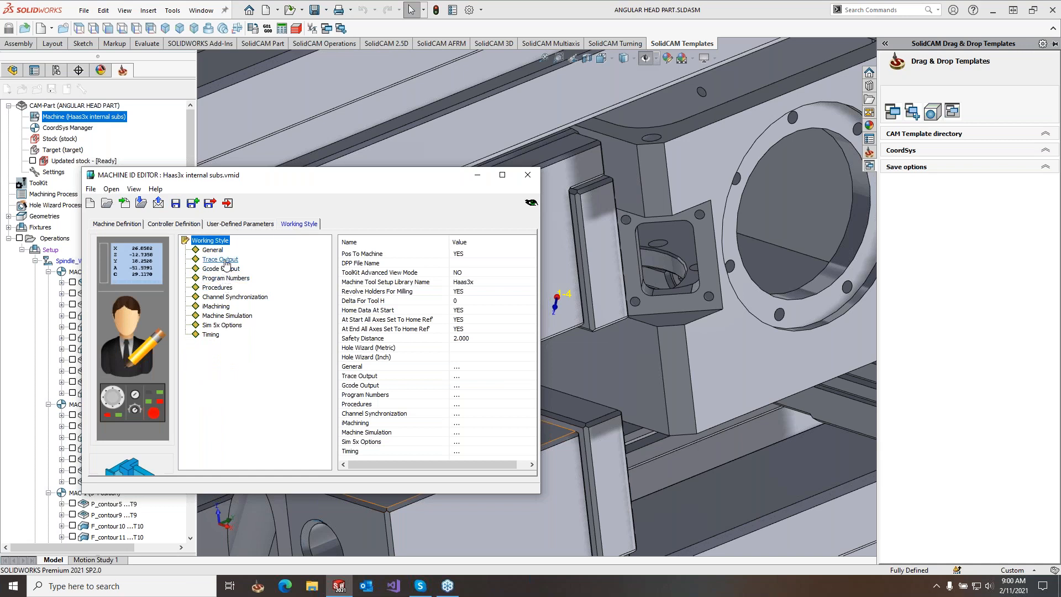
{"action": "left_click", "coordinate": [211, 335]}
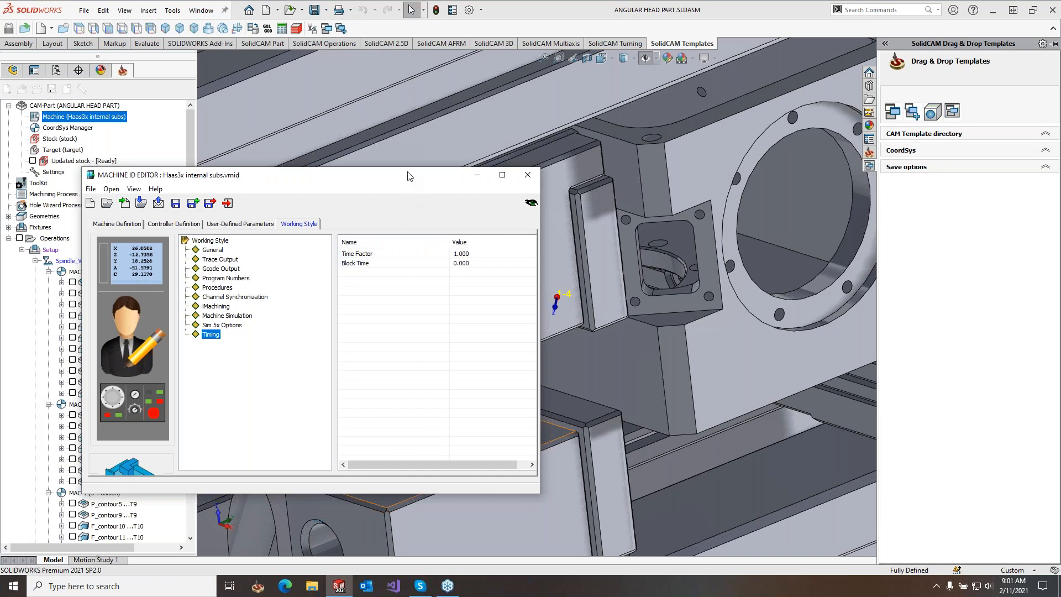
{"action": "left_click_drag", "start_coordinate": [410, 174], "coordinate": [526, 133]}
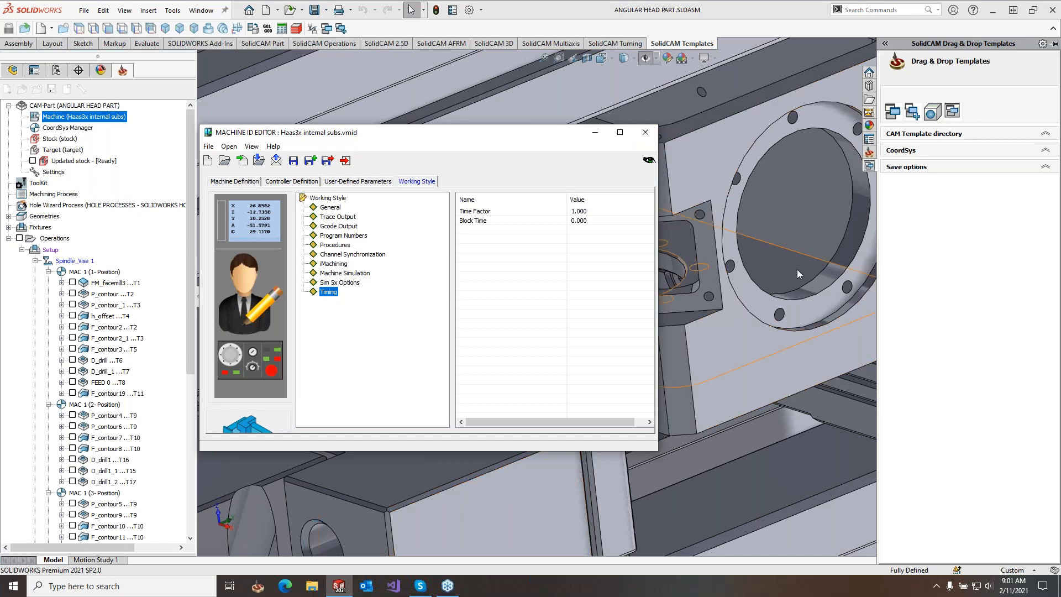
{"action": "left_click", "coordinate": [818, 277]}
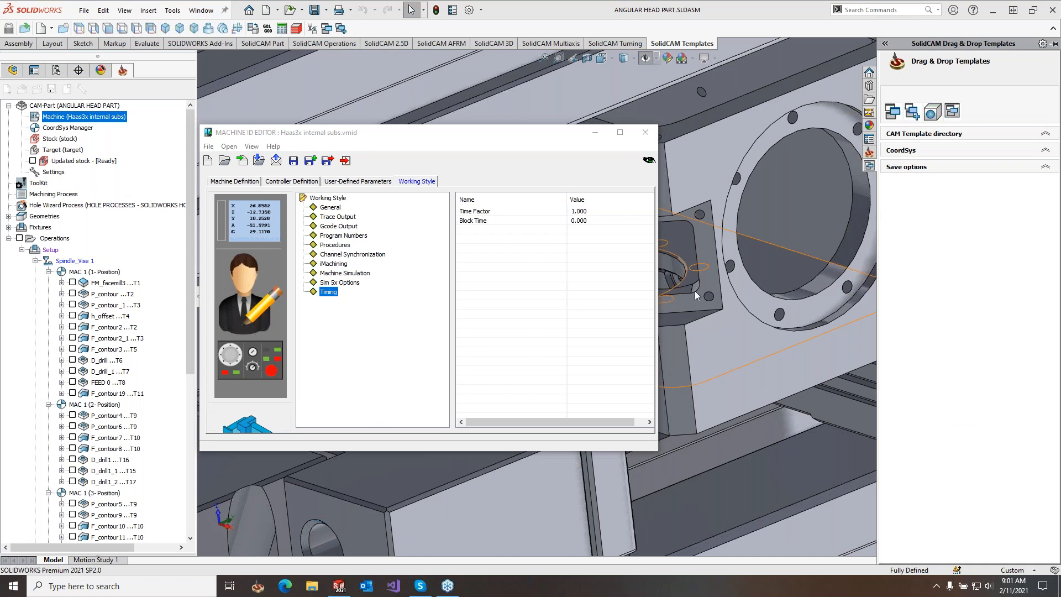
{"action": "left_click", "coordinate": [646, 133]}
Step: Examine the tool facet tolerance in the part settings' SolidVerify options for updated stock calculation, and cancel the dialog
{"action": "double_click", "coordinate": [54, 172]}
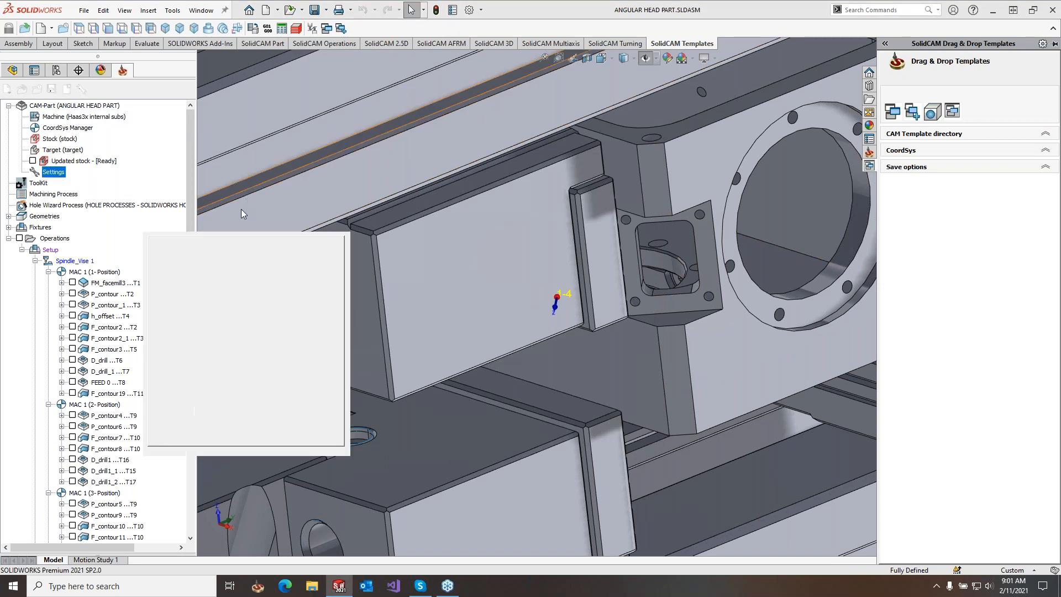
{"action": "left_click_drag", "start_coordinate": [396, 120], "coordinate": [299, 116]}
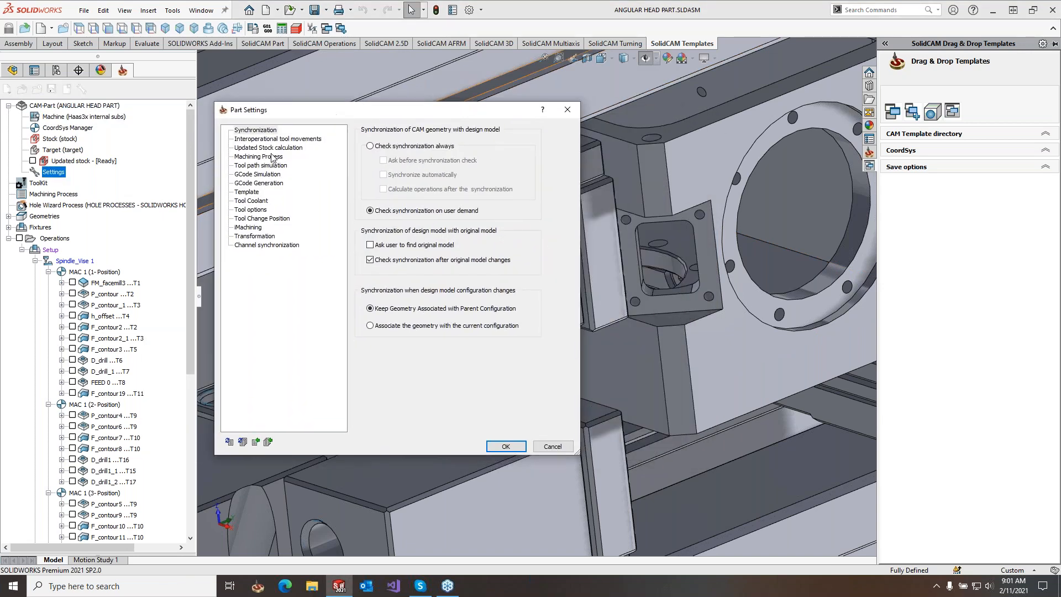
{"action": "left_click", "coordinate": [268, 150]}
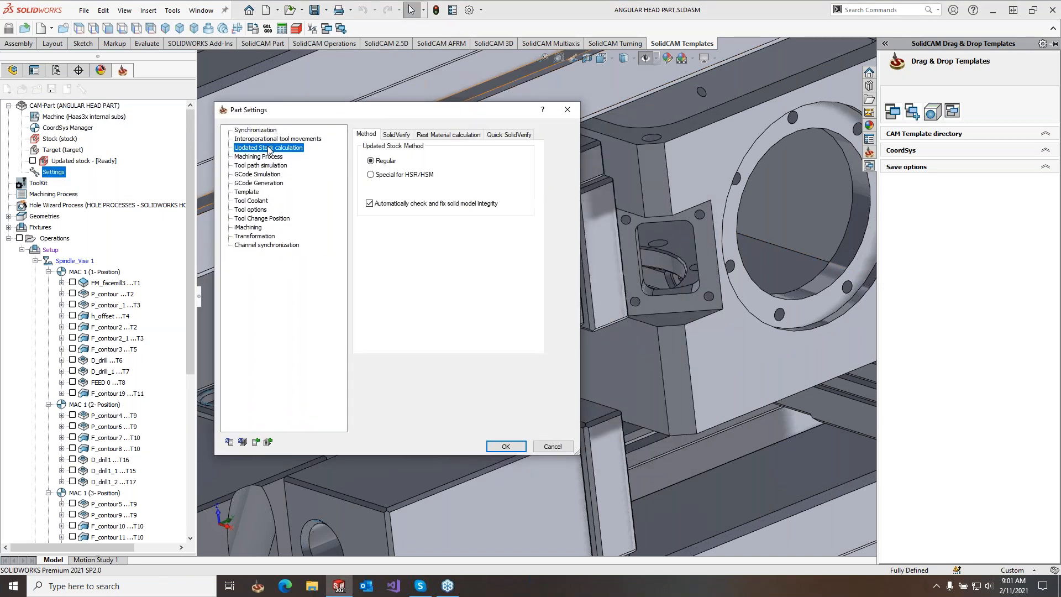
{"action": "left_click", "coordinate": [396, 134]}
{"action": "left_click", "coordinate": [416, 186]}
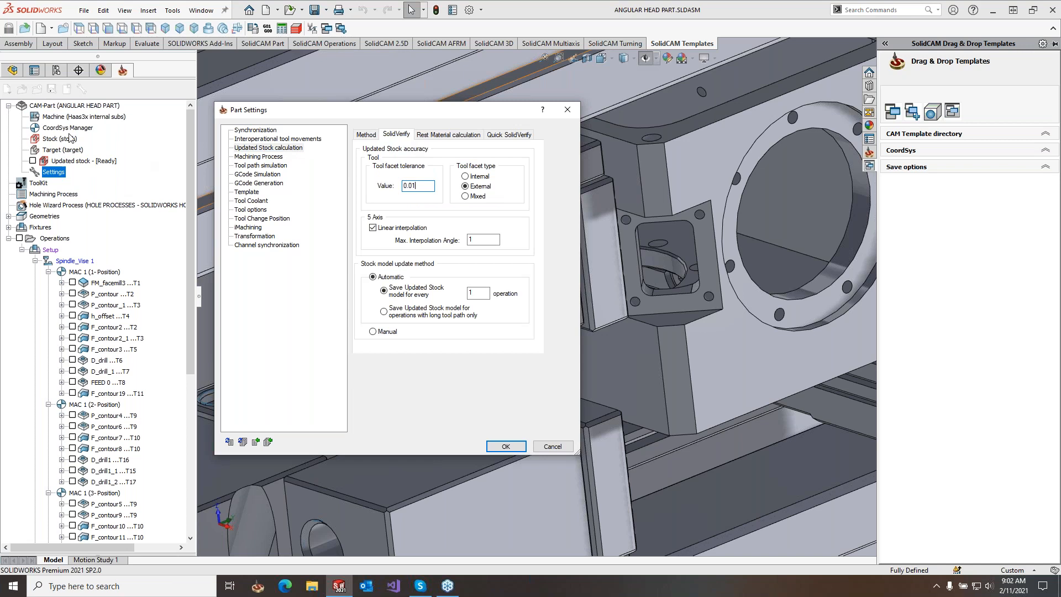
{"action": "double_click", "coordinate": [421, 188]}
{"action": "left_click", "coordinate": [554, 447]}
{"action": "left_click", "coordinate": [553, 447]}
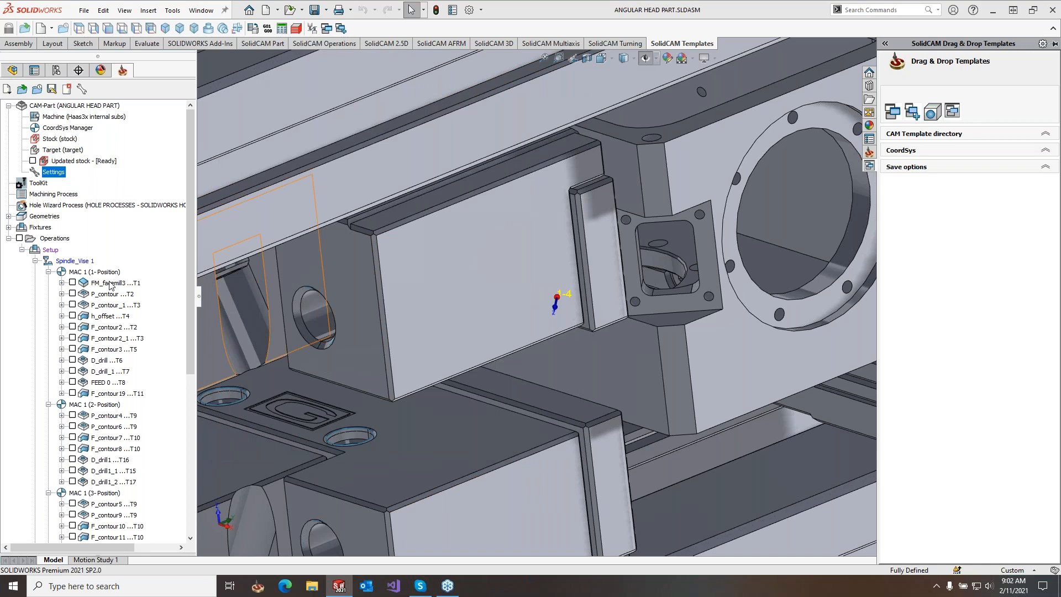
Step: Review the Value field under Tool facet tolerance in the part settings' SolidVerify updated stock options, and cancel the dialog
{"action": "double_click", "coordinate": [61, 173]}
{"action": "left_click", "coordinate": [401, 154]}
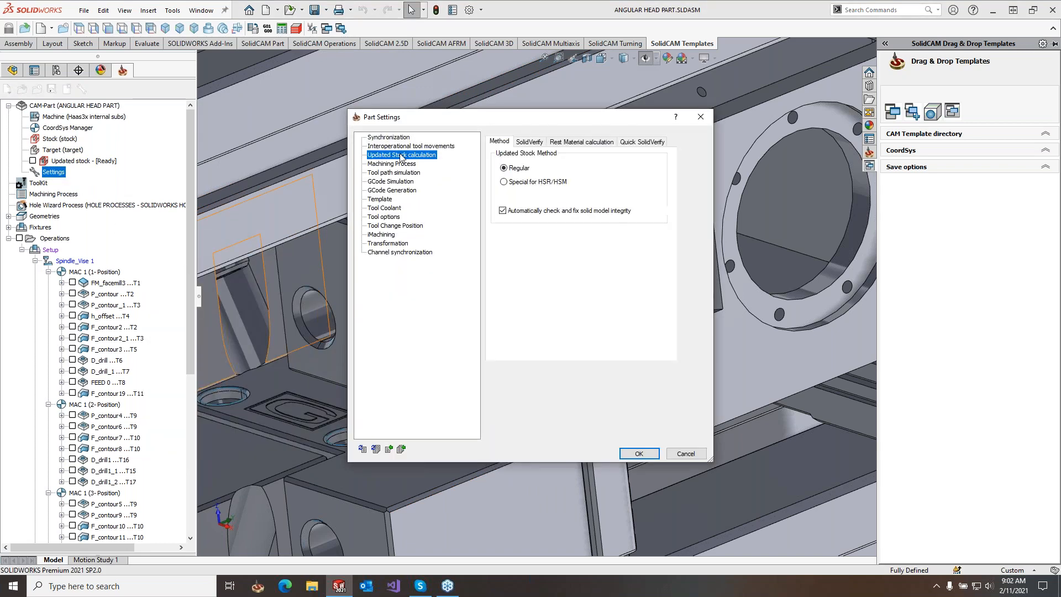
{"action": "left_click", "coordinate": [529, 141]}
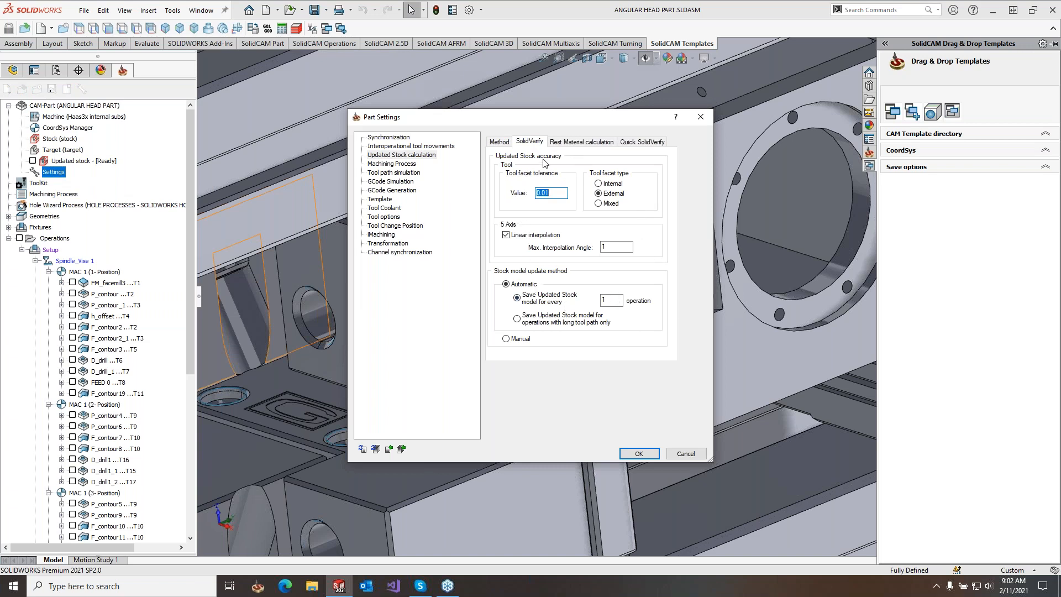
{"action": "left_click_drag", "start_coordinate": [557, 120], "coordinate": [433, 112]}
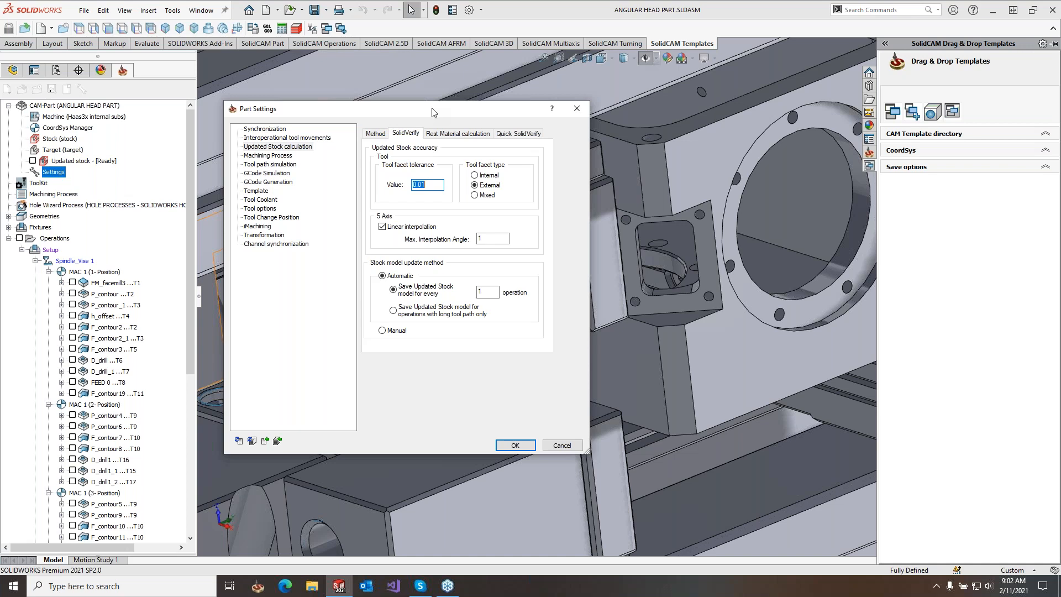
{"action": "left_click", "coordinate": [430, 185]}
{"action": "left_click_drag", "start_coordinate": [430, 186], "coordinate": [420, 184]}
{"action": "left_click", "coordinate": [430, 183]}
{"action": "double_click", "coordinate": [420, 186]}
{"action": "left_click", "coordinate": [433, 183]}
{"action": "left_click", "coordinate": [563, 446]}
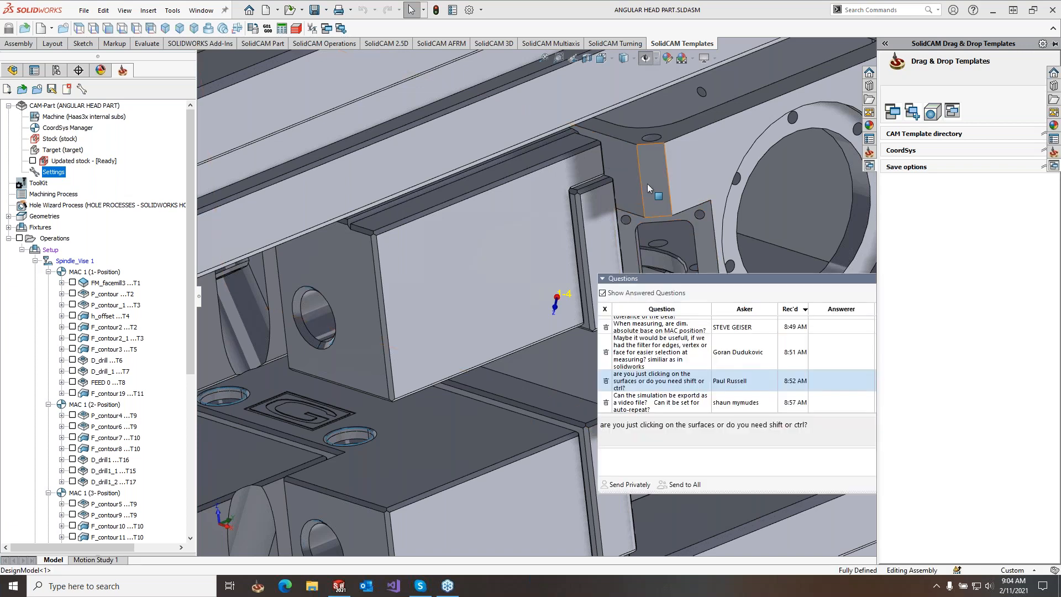
Step: Measure the angle between the chamfer face and the adjoining large front face, and the distance between two opposite chamfer corners
{"action": "left_click", "coordinate": [648, 186]}
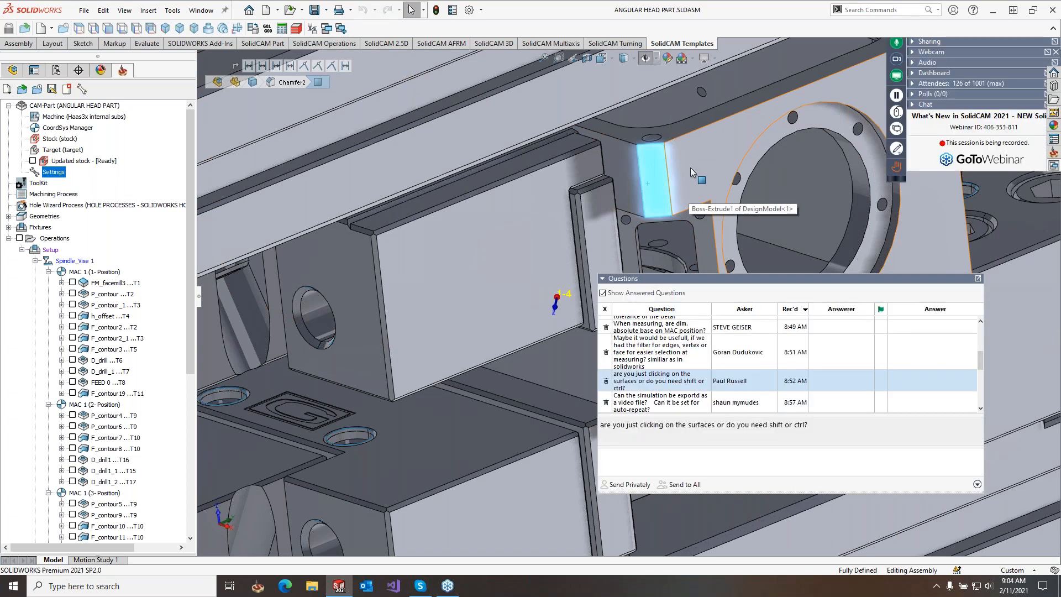
{"action": "left_click", "coordinate": [691, 167]}
{"action": "left_click", "coordinate": [675, 129]}
{"action": "left_click", "coordinate": [691, 167]}
{"action": "left_click", "coordinate": [660, 166]}
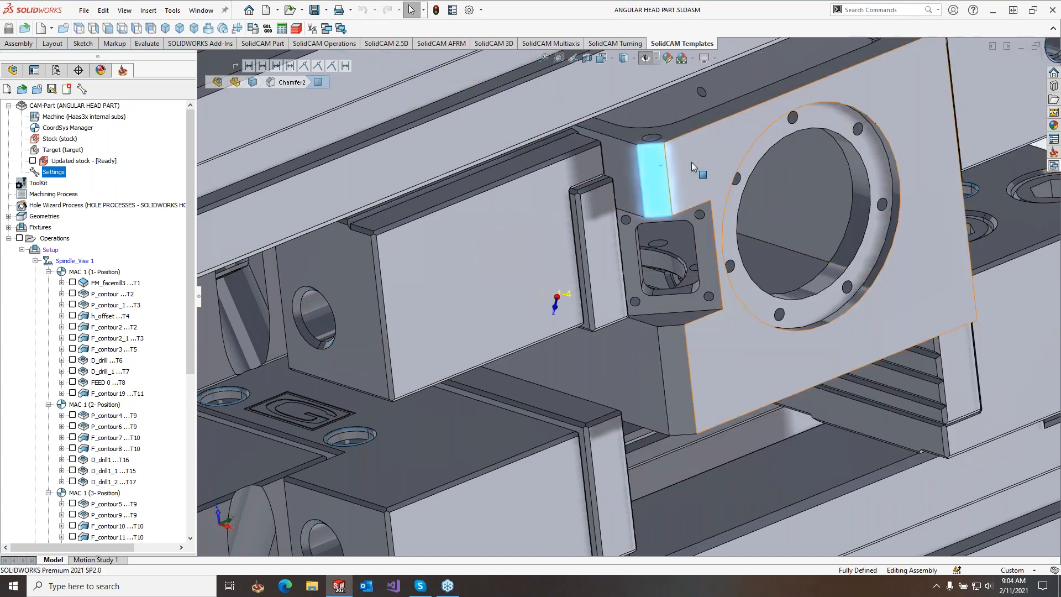
{"action": "left_click", "coordinate": [692, 161], "text": "ctrl"}
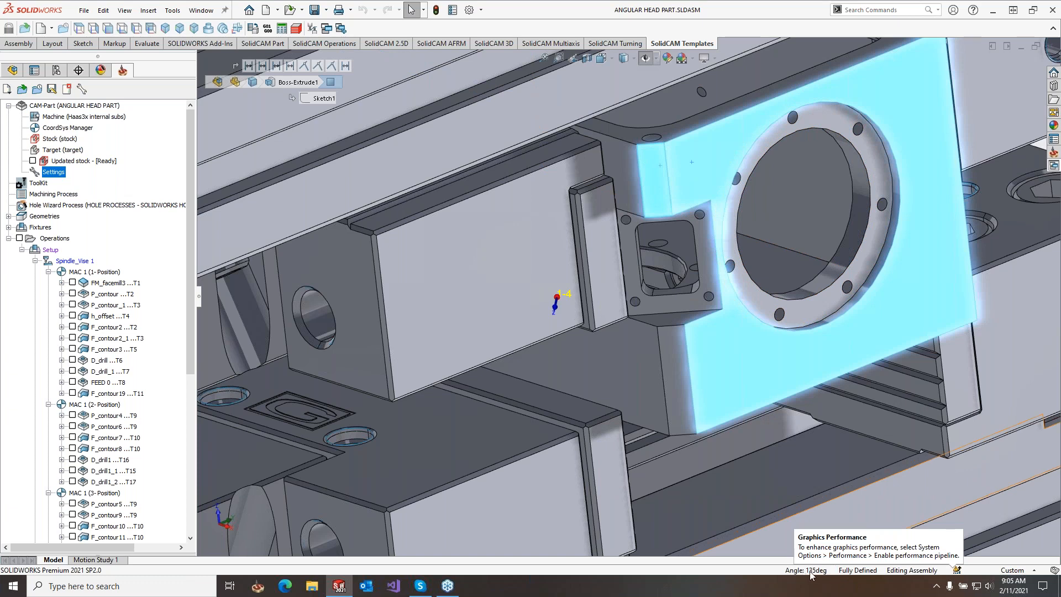
{"action": "left_click", "coordinate": [638, 145]}
{"action": "left_click", "coordinate": [672, 216], "text": "ctrl"}
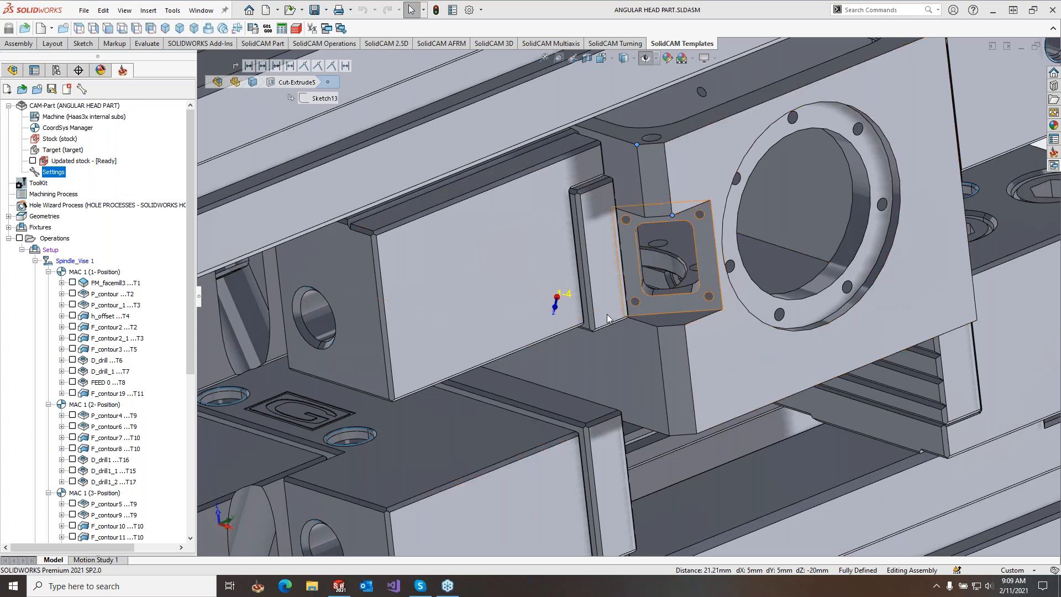
Step: Open operation P_contour9 in the SolidCAM Simulator, play its tool path and pause the playback
{"action": "scroll", "coordinate": [601, 314], "scroll_direction": "up", "scroll_amount": 5}
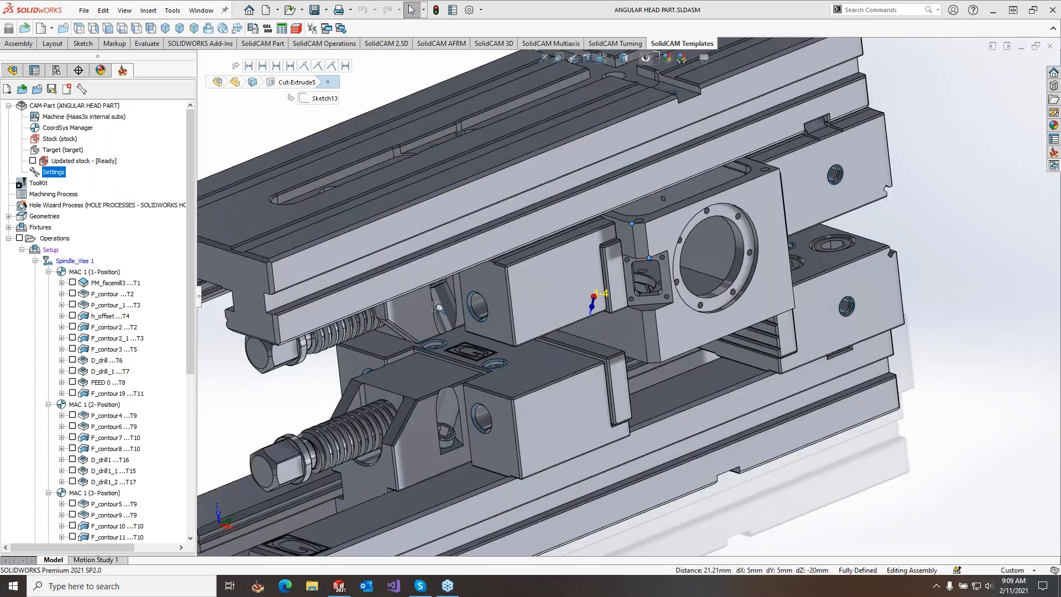
{"action": "scroll", "coordinate": [435, 307], "scroll_direction": "up", "scroll_amount": 3}
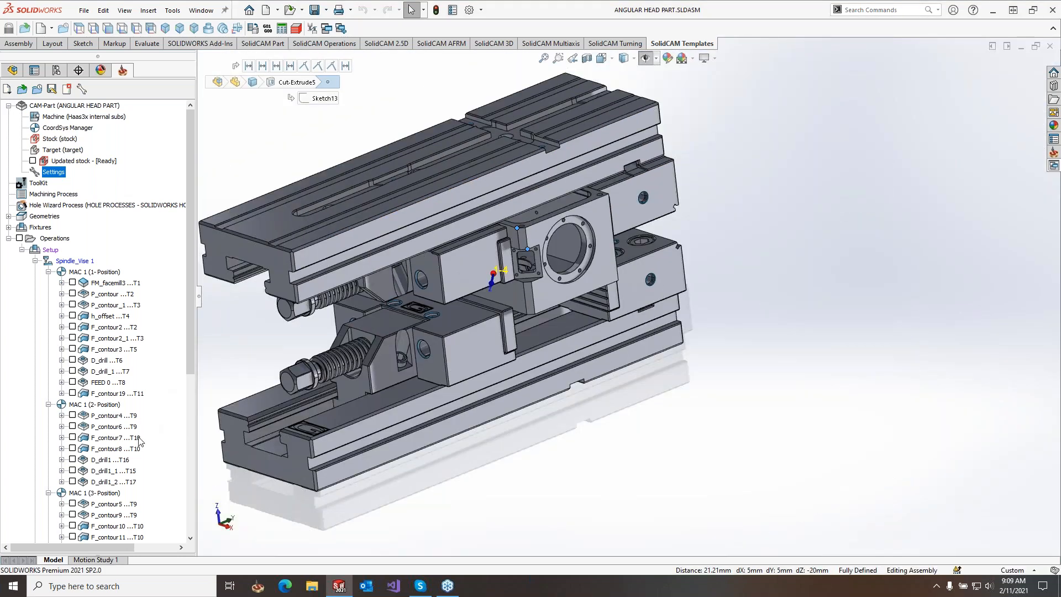
{"action": "scroll", "coordinate": [140, 441], "scroll_direction": "down", "scroll_amount": 5}
{"action": "scroll", "coordinate": [77, 282], "scroll_direction": "up", "scroll_amount": 1}
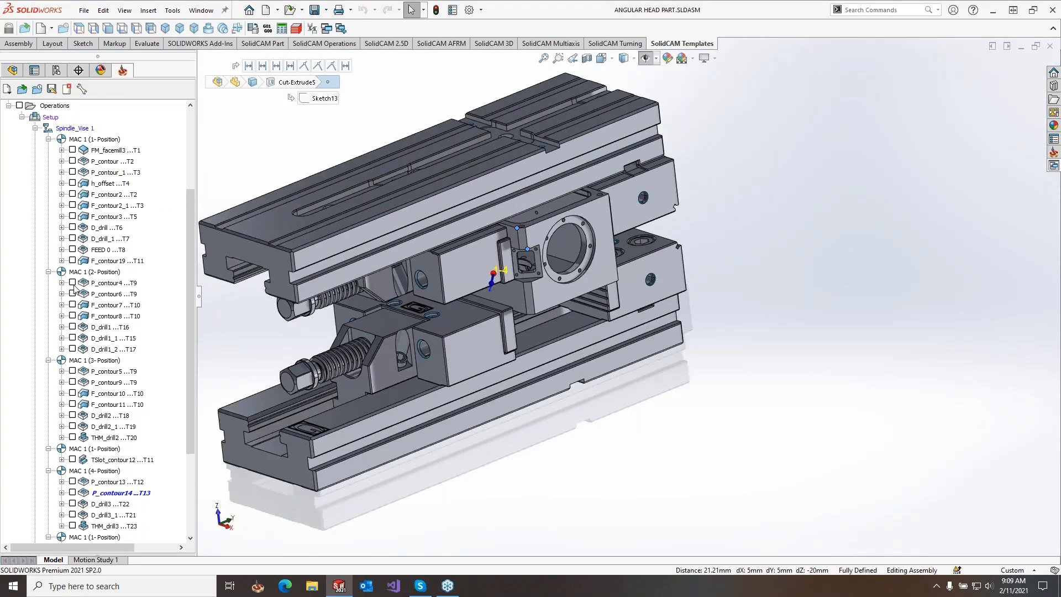
{"action": "left_click", "coordinate": [73, 382]}
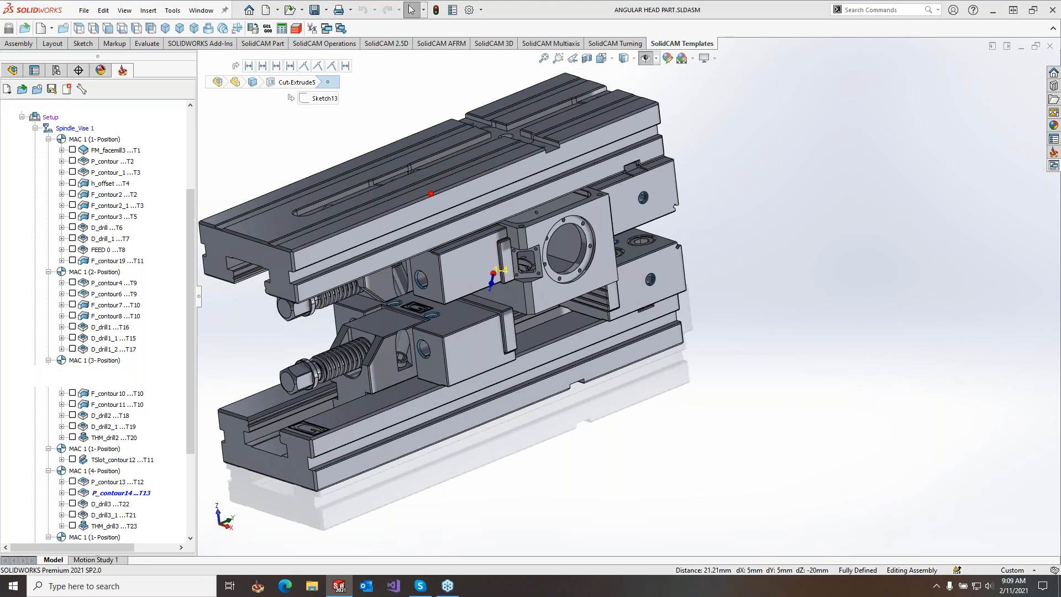
{"action": "right_click", "coordinate": [108, 382]}
{"action": "left_click", "coordinate": [74, 383]}
{"action": "right_click", "coordinate": [92, 383]}
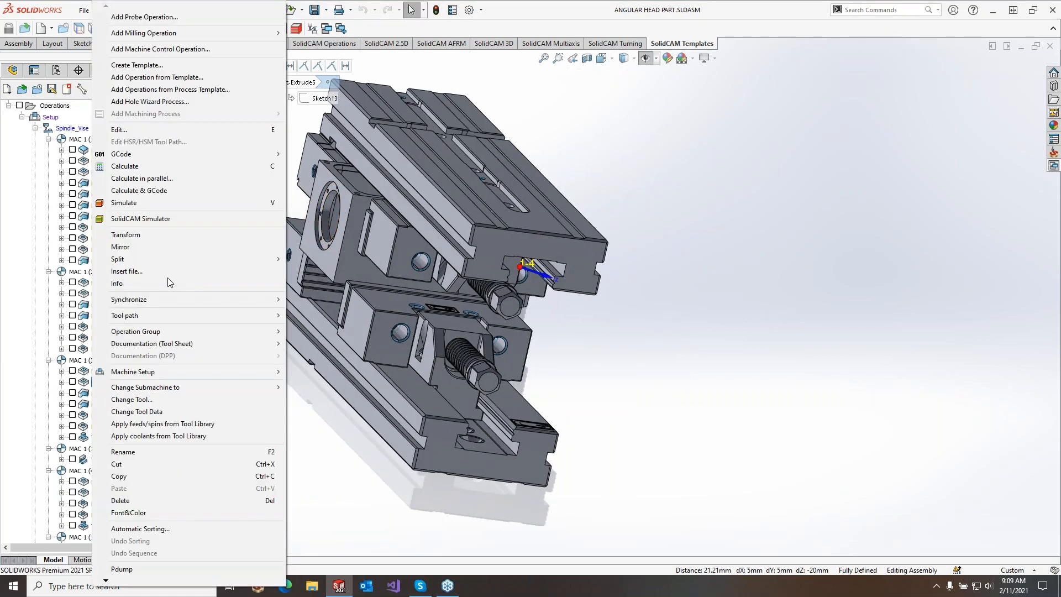
{"action": "left_click", "coordinate": [175, 219]}
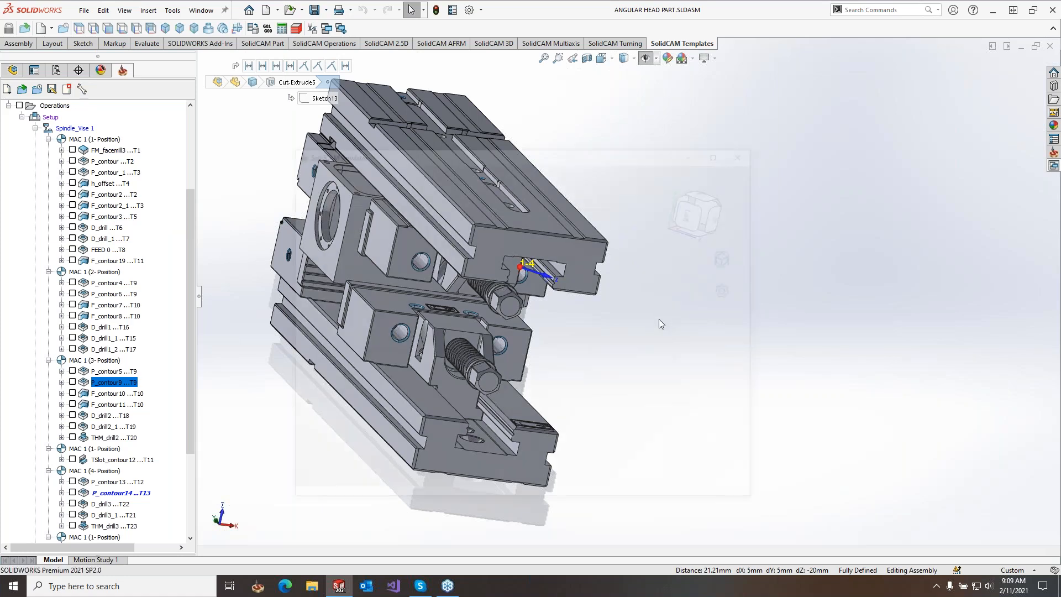
{"action": "left_click_drag", "start_coordinate": [628, 150], "coordinate": [438, 117]}
{"action": "left_click_drag", "start_coordinate": [432, 333], "coordinate": [417, 228]}
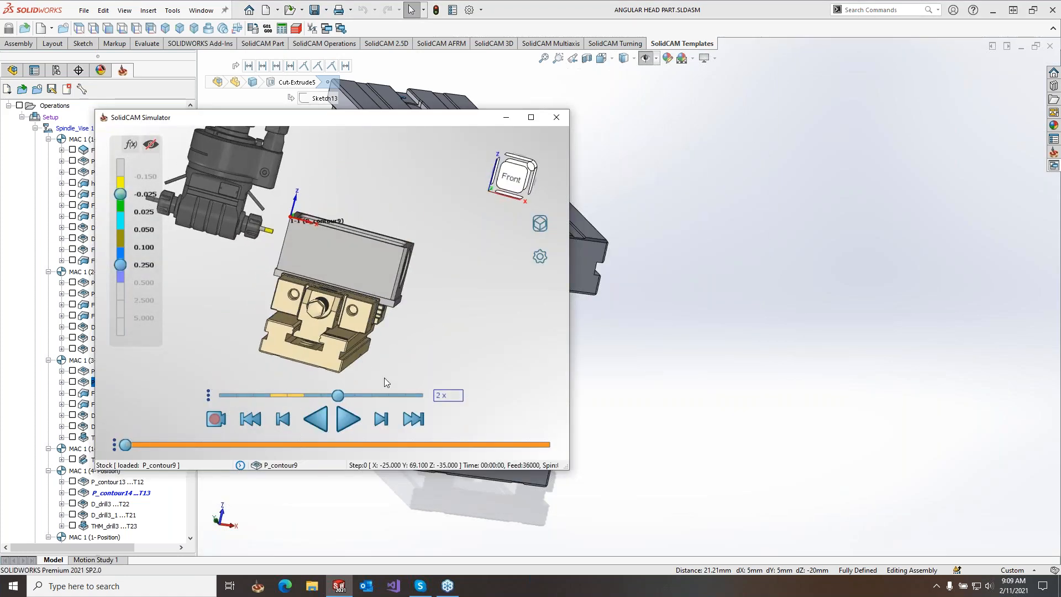
{"action": "left_click", "coordinate": [348, 419]}
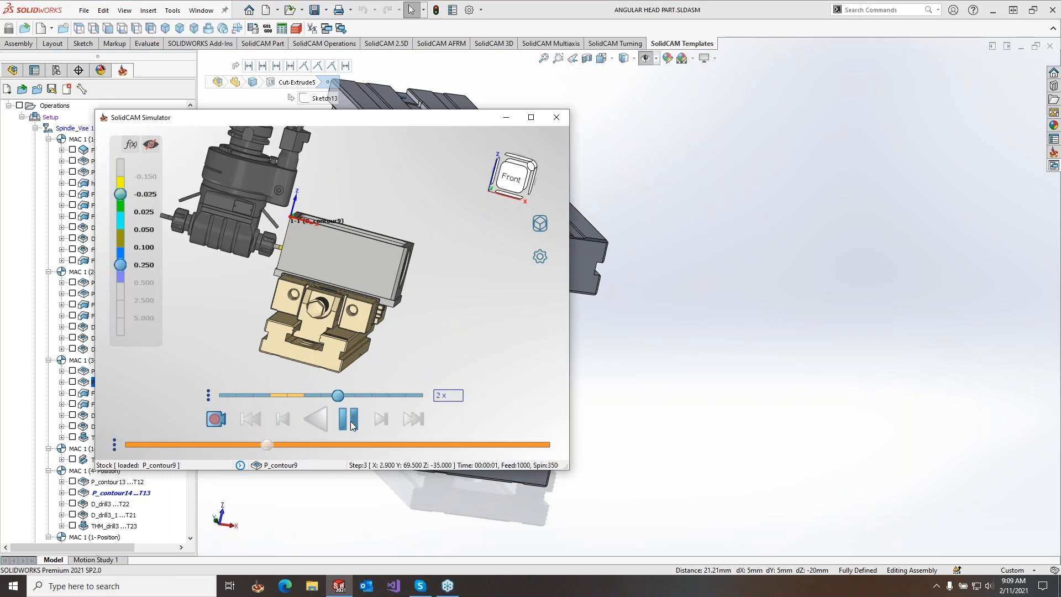
{"action": "left_click", "coordinate": [351, 421]}
Step: Simulate operations P_contour5 through D_drill2_1 together, raising the playback speed to 16x and finally 64x
{"action": "left_click_drag", "start_coordinate": [311, 124], "coordinate": [501, 117]}
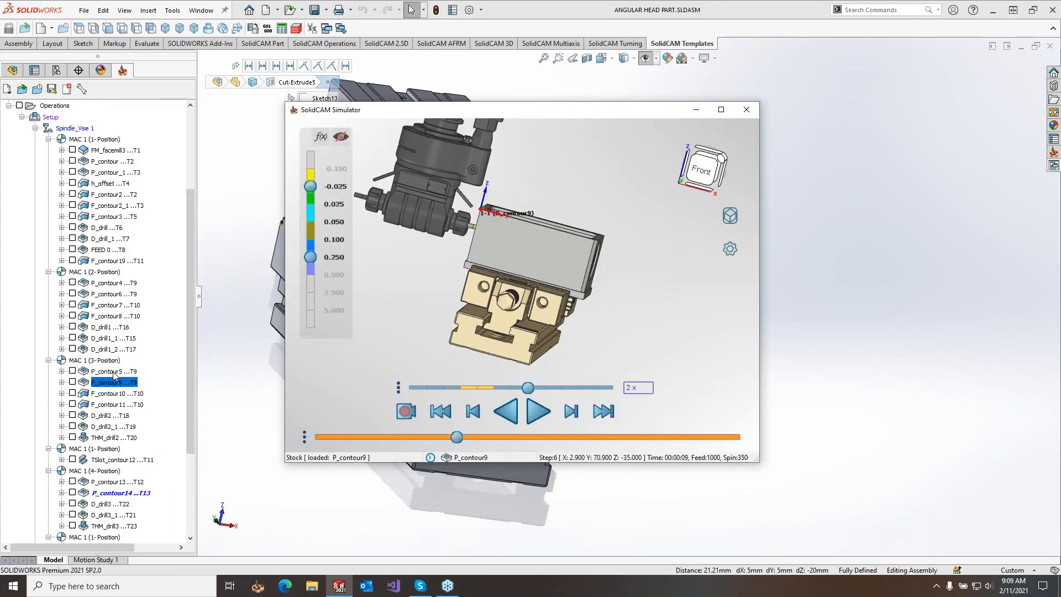
{"action": "left_click", "coordinate": [113, 427], "text": "shift"}
{"action": "right_click", "coordinate": [118, 426]}
{"action": "left_click", "coordinate": [184, 218]}
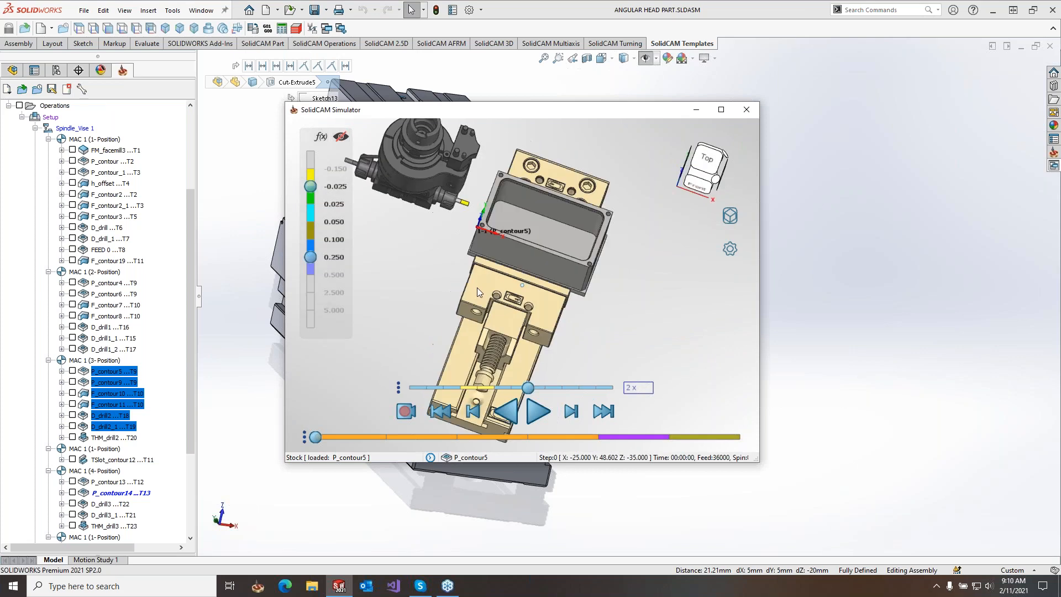
{"action": "left_click", "coordinate": [570, 411]}
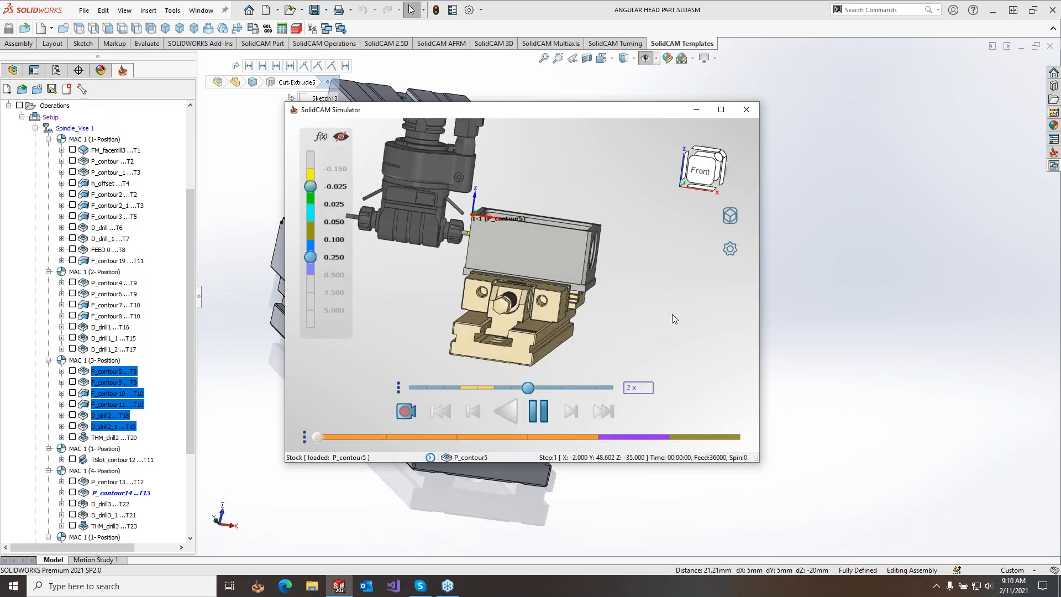
{"action": "left_click", "coordinate": [579, 388]}
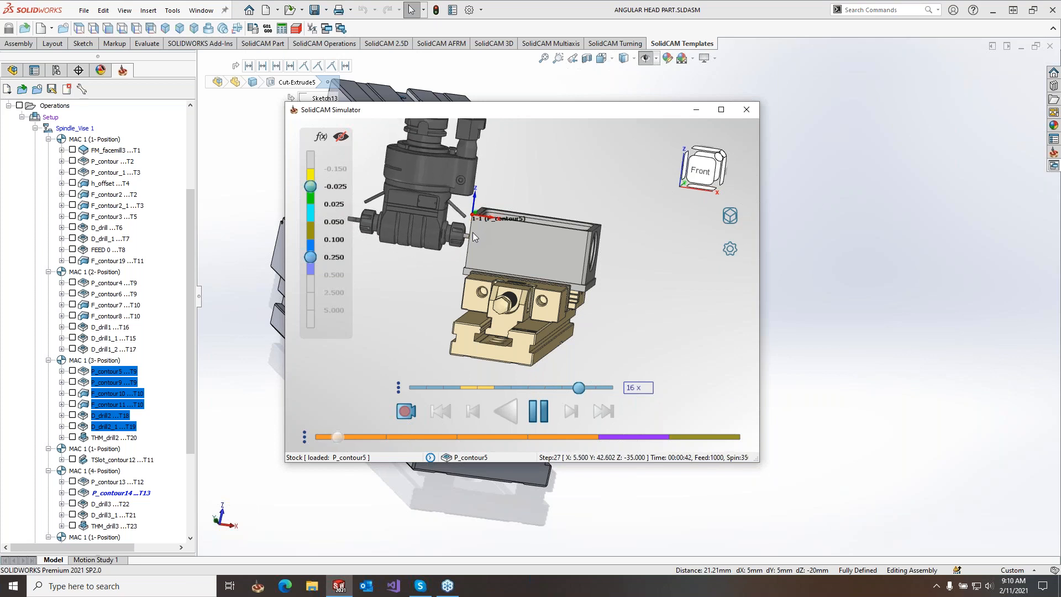
{"action": "left_click", "coordinate": [613, 388]}
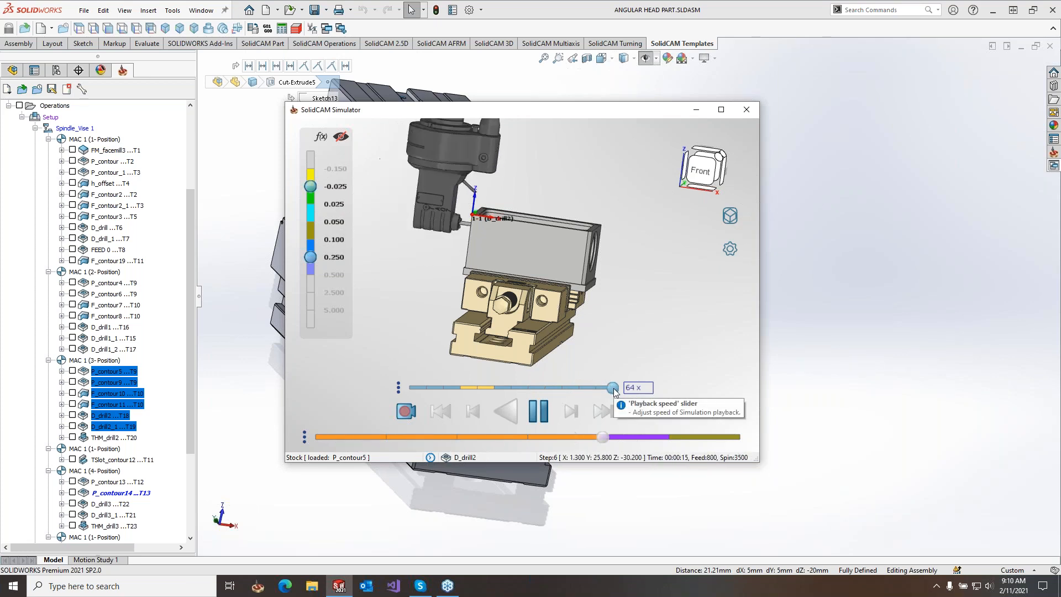
Step: Simulate all operations from P_contour4 through THM_drill3 and pause the playback during P_contour5
{"action": "left_click_drag", "start_coordinate": [416, 111], "coordinate": [394, 97]}
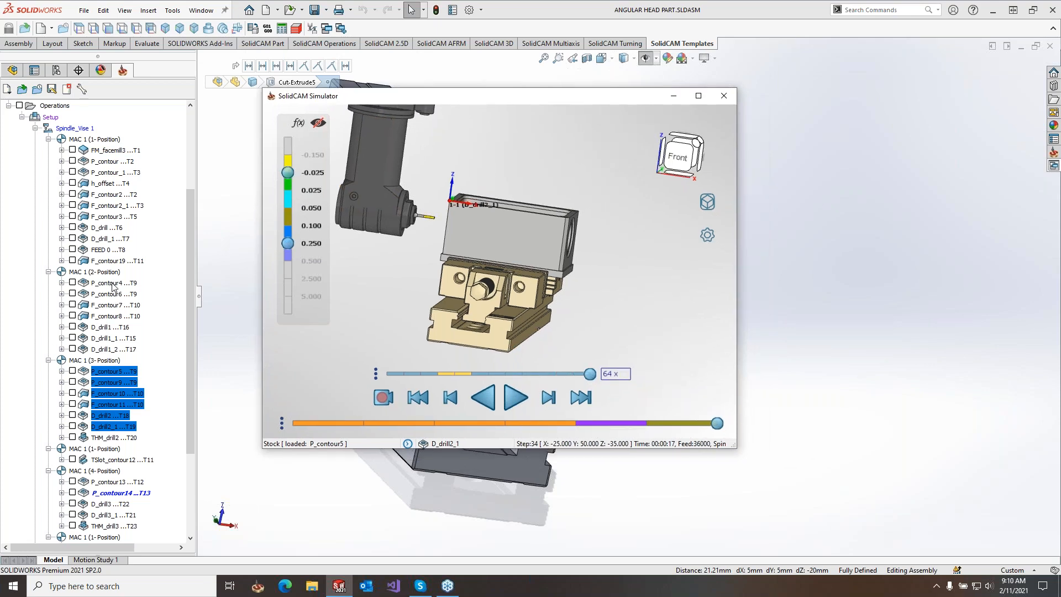
{"action": "left_click", "coordinate": [112, 283]}
{"action": "scroll", "coordinate": [114, 420], "scroll_direction": "down", "scroll_amount": 2}
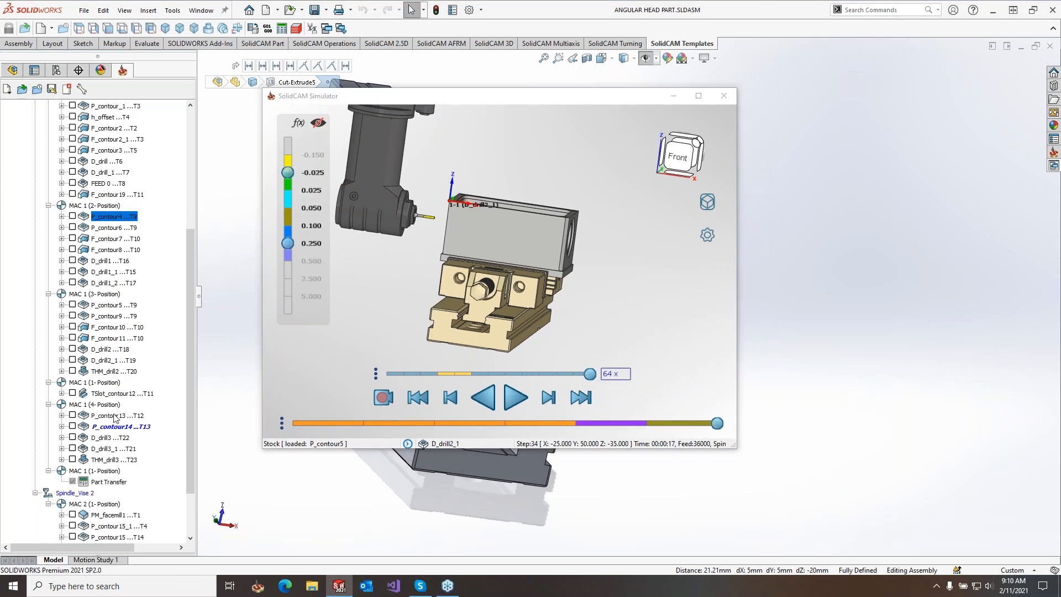
{"action": "left_click", "coordinate": [111, 459], "text": "shift"}
{"action": "right_click", "coordinate": [112, 460]}
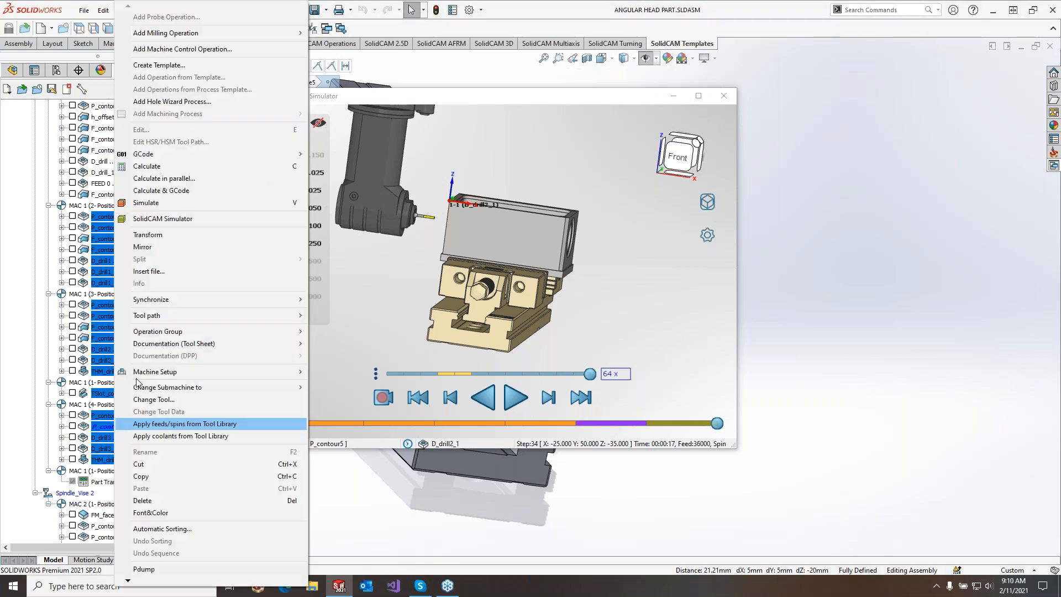
{"action": "left_click", "coordinate": [161, 219]}
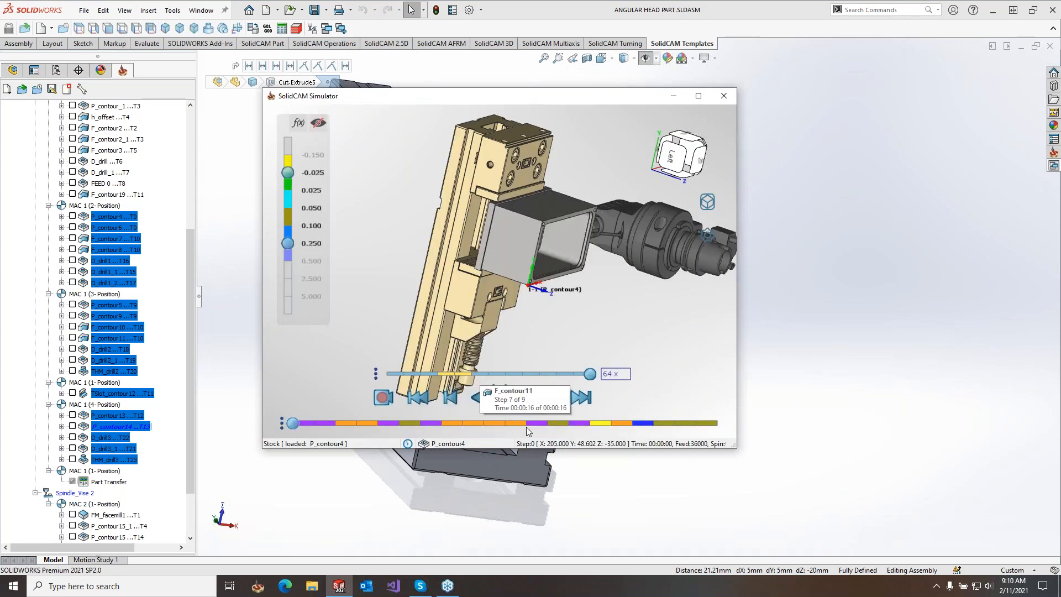
{"action": "left_click", "coordinate": [512, 396]}
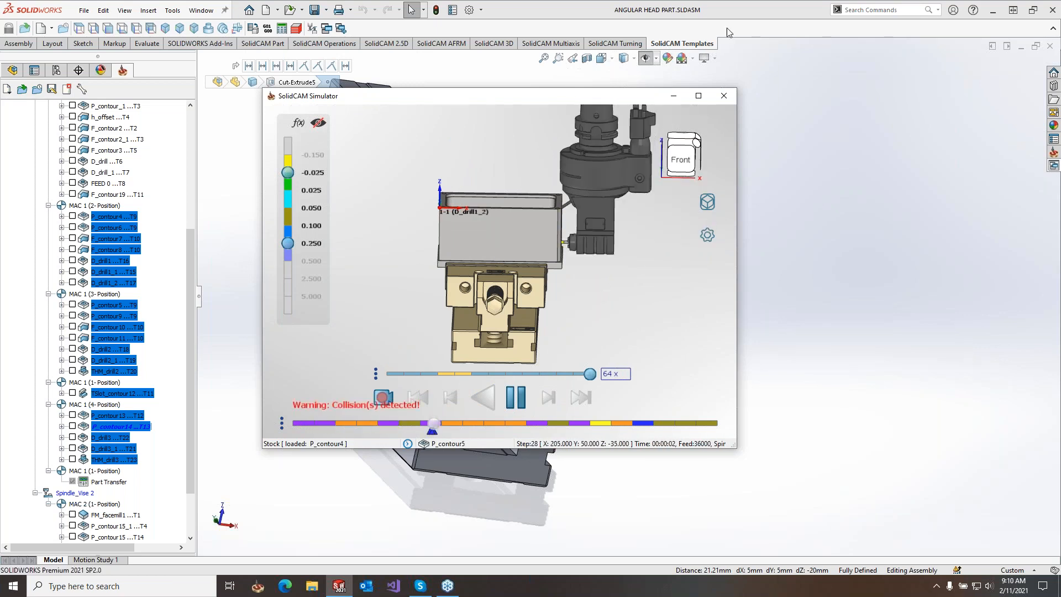
{"action": "left_click", "coordinate": [517, 397]}
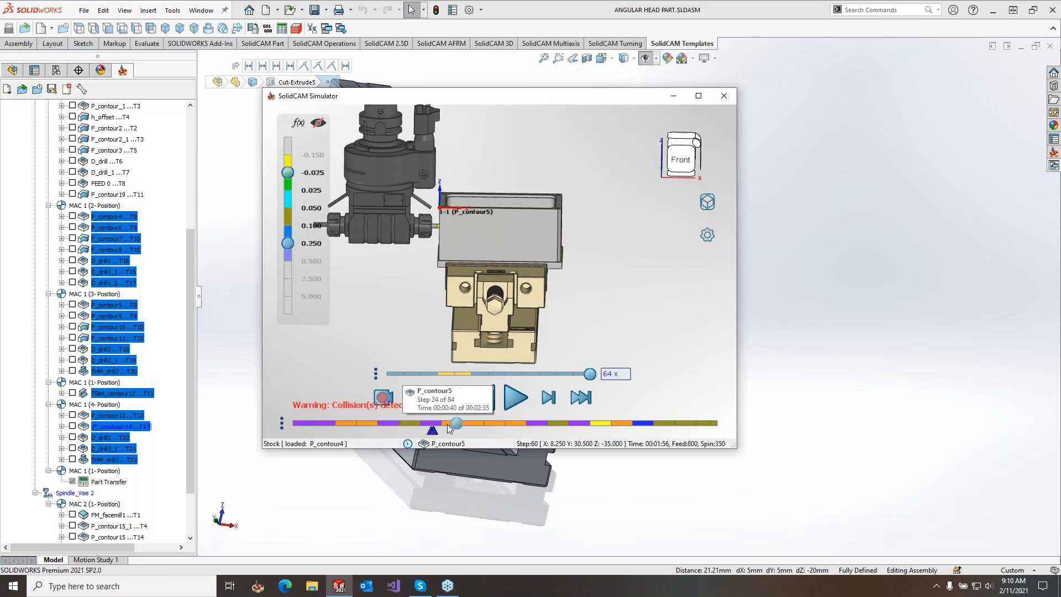
Step: Set the playback position to the collision marker in D_drill1_2 and examine where the angular head's holder meets the stock
{"action": "double_click", "coordinate": [432, 429]}
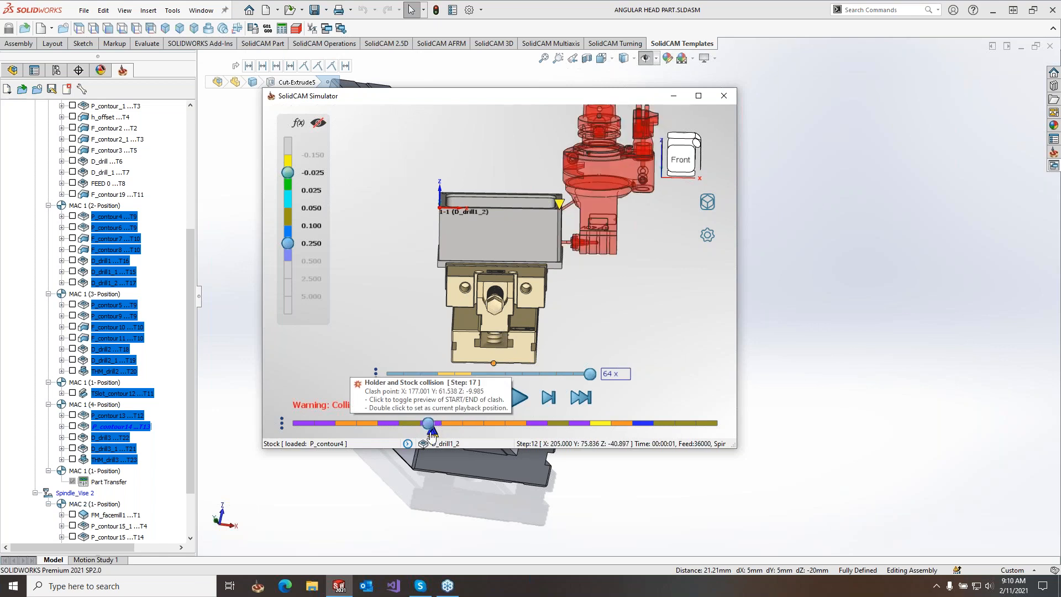
{"action": "scroll", "coordinate": [543, 234], "scroll_direction": "up", "scroll_amount": 3}
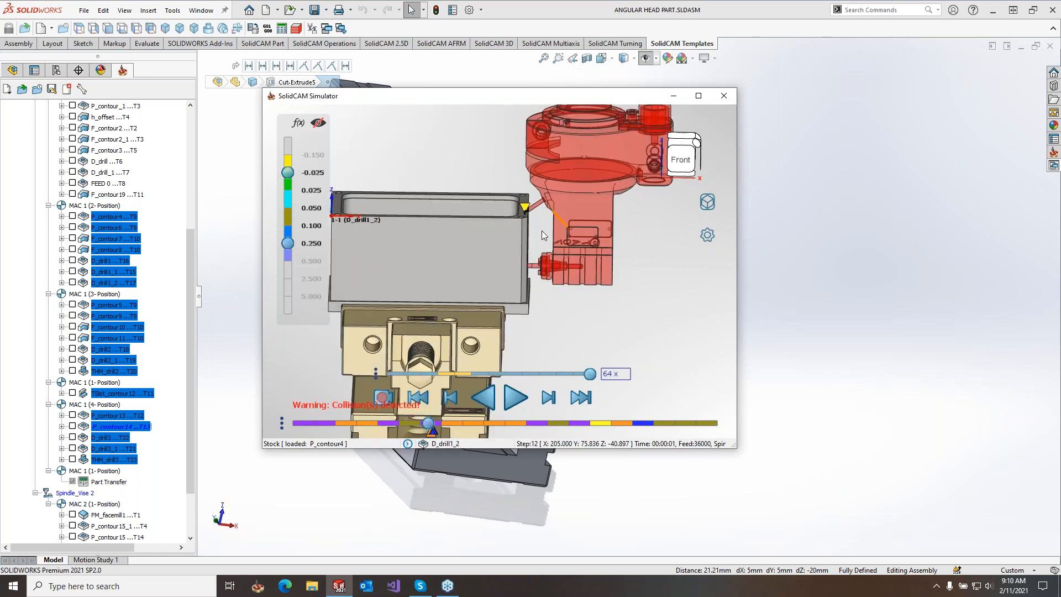
{"action": "scroll", "coordinate": [506, 254], "scroll_direction": "up", "scroll_amount": 5}
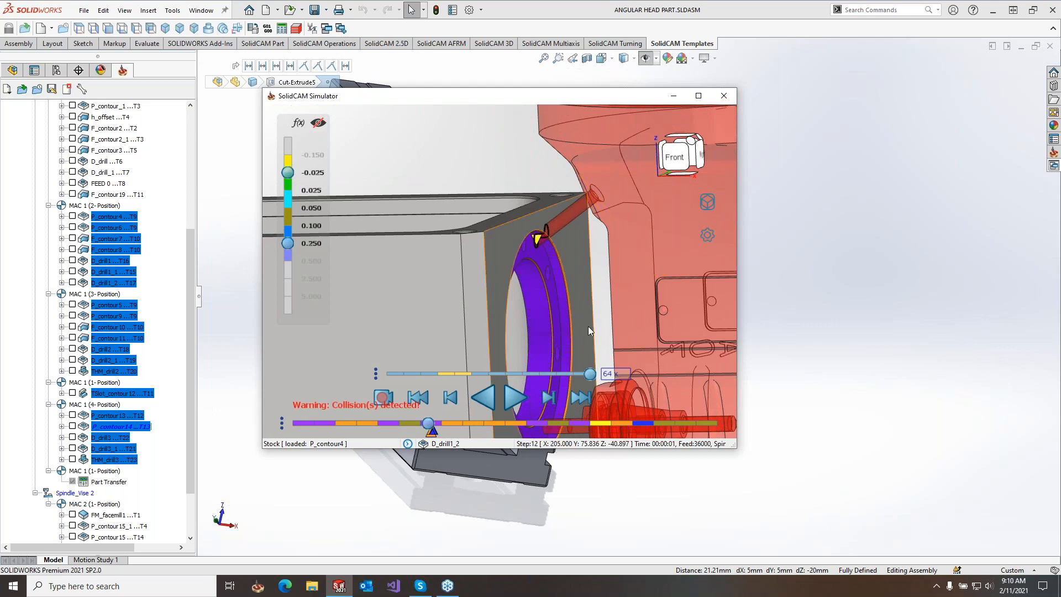
{"action": "scroll", "coordinate": [537, 247], "scroll_direction": "down", "scroll_amount": 2}
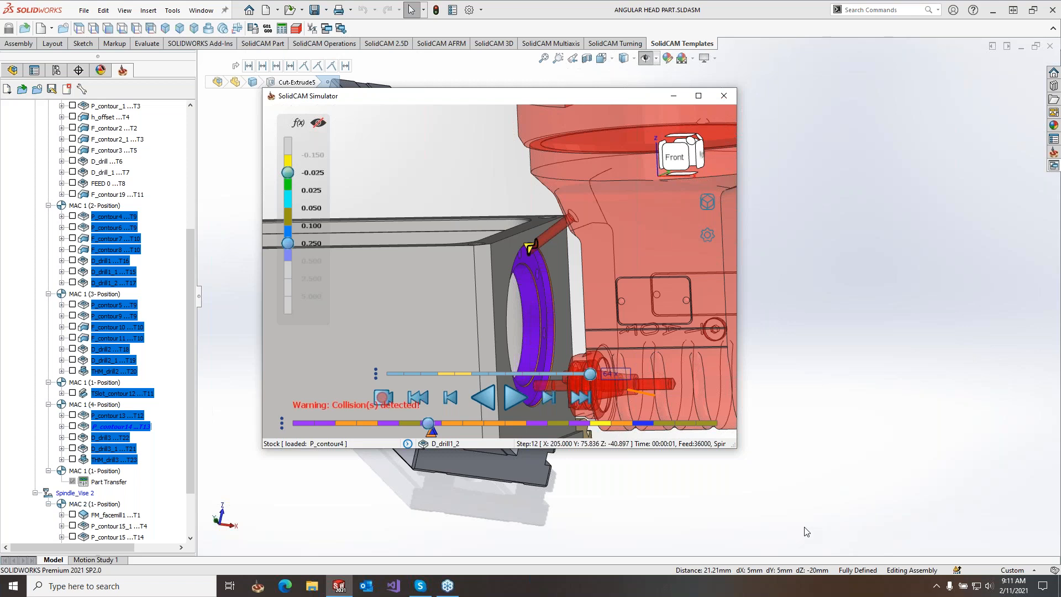
{"action": "scroll", "coordinate": [483, 297], "scroll_direction": "down", "scroll_amount": 6}
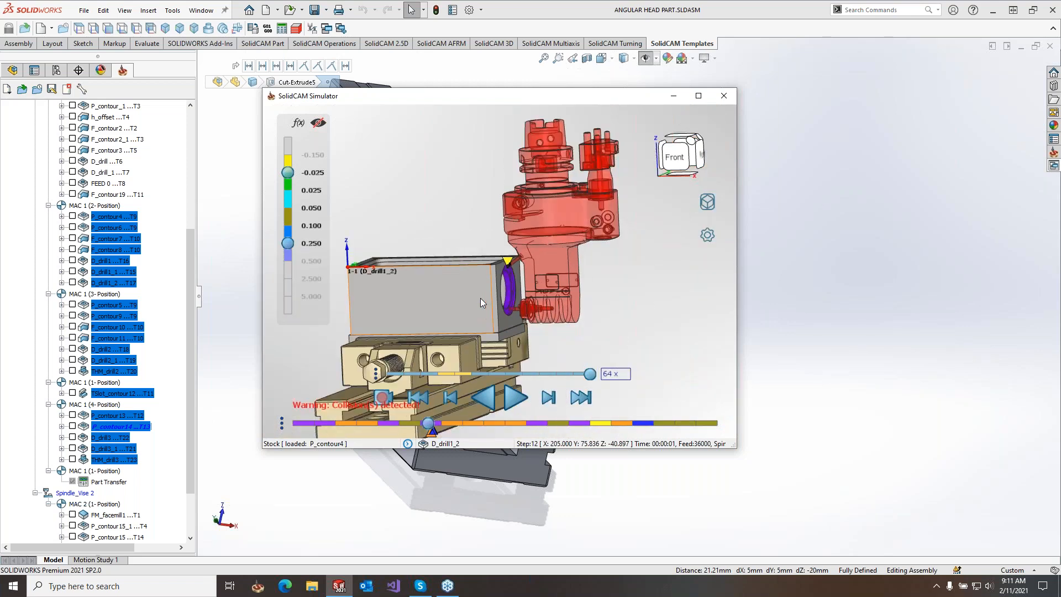
{"action": "middle_click_drag", "start_coordinate": [427, 213], "coordinate": [415, 242]}
Step: Check the Updated stock item's options for saving to STL and enable Updated stock in the CAM tree
{"action": "left_click_drag", "start_coordinate": [189, 282], "coordinate": [186, 159]}
{"action": "right_click", "coordinate": [56, 161]}
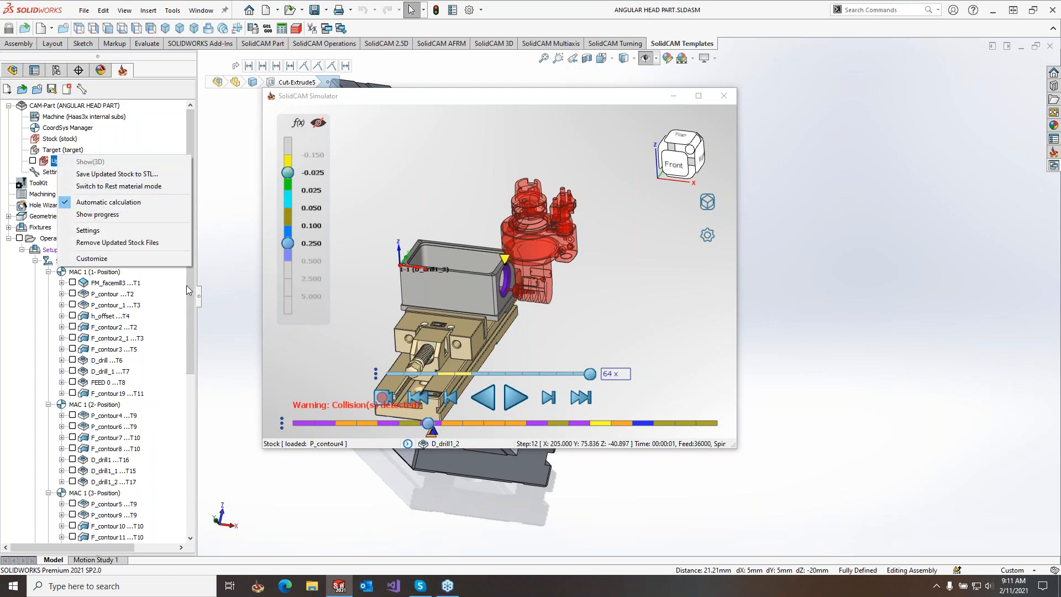
{"action": "left_click", "coordinate": [189, 348]}
{"action": "left_click_drag", "start_coordinate": [189, 348], "coordinate": [185, 372]}
{"action": "left_click", "coordinate": [20, 183]}
{"action": "left_click", "coordinate": [19, 183]}
{"action": "left_click", "coordinate": [32, 106]}
Step: Relocate the updated stock marker from FM_facemill3 to F_contour19, checking the Save to STL option at both operations without exporting
{"action": "right_click", "coordinate": [149, 228]}
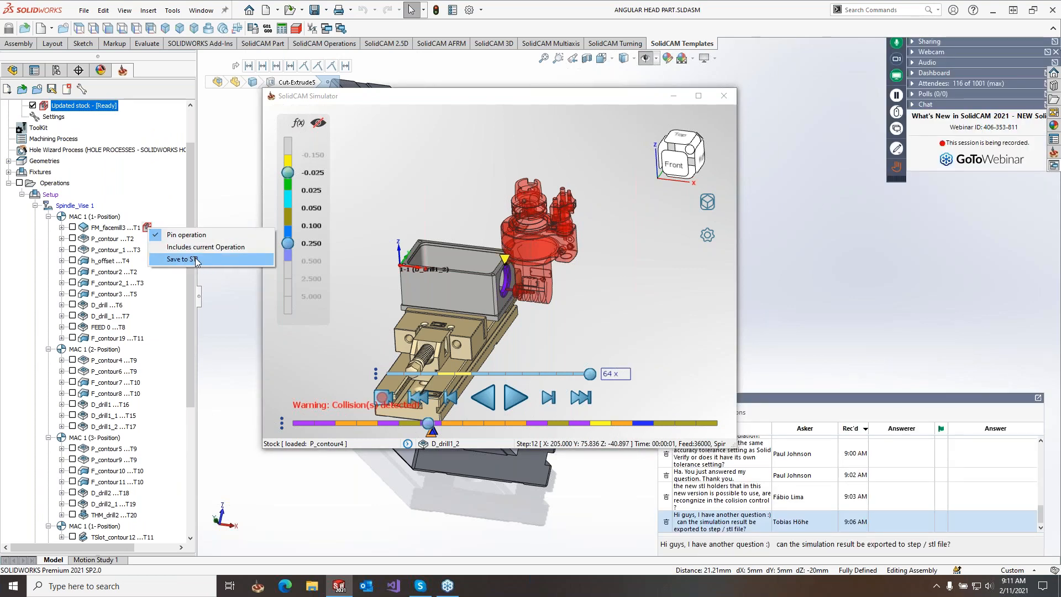
{"action": "left_click", "coordinate": [145, 226]}
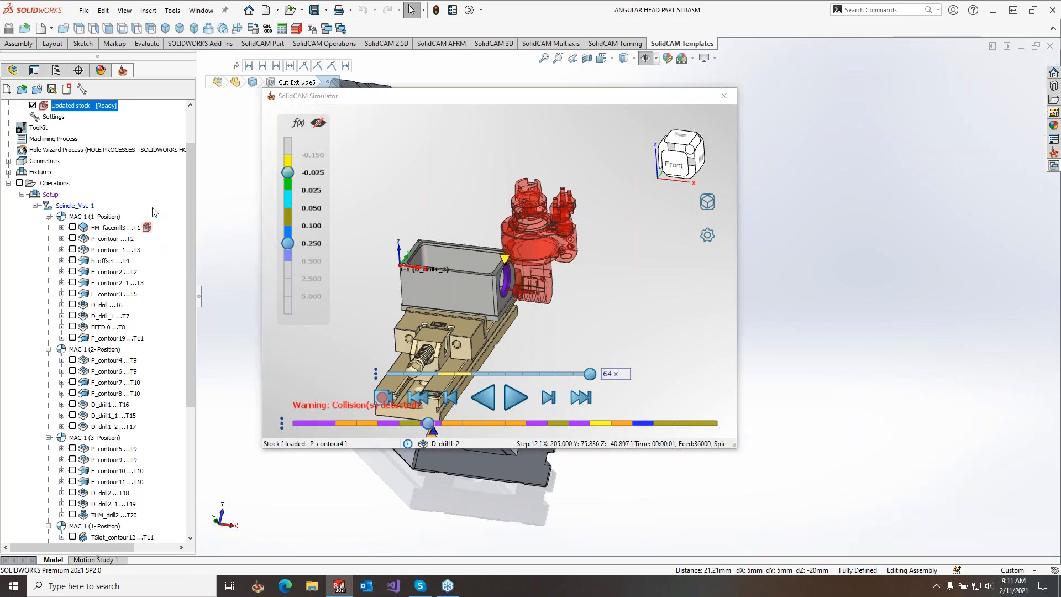
{"action": "right_click", "coordinate": [149, 337]}
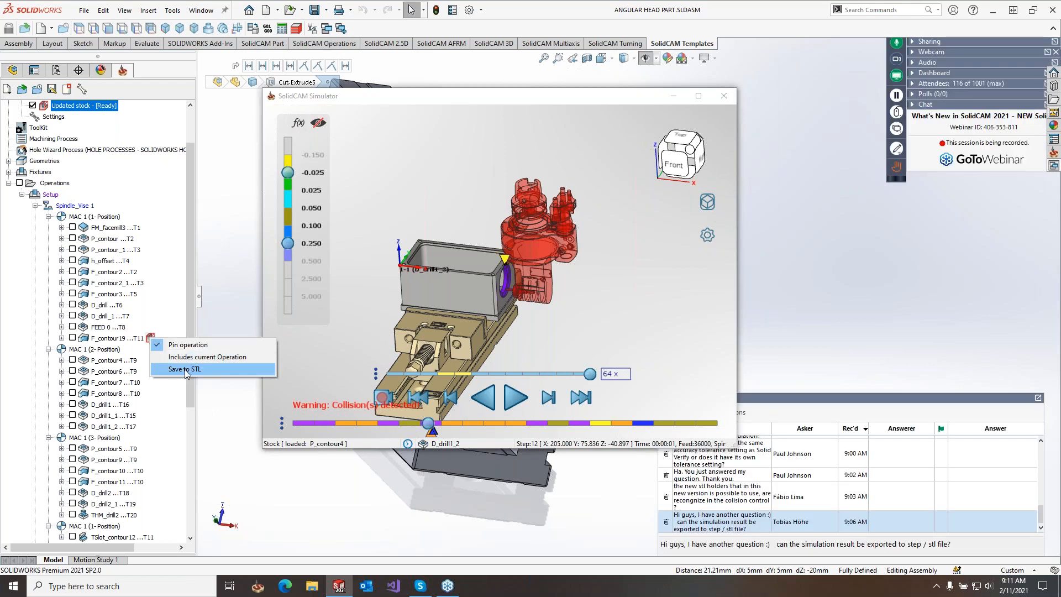
{"action": "left_click", "coordinate": [390, 190]}
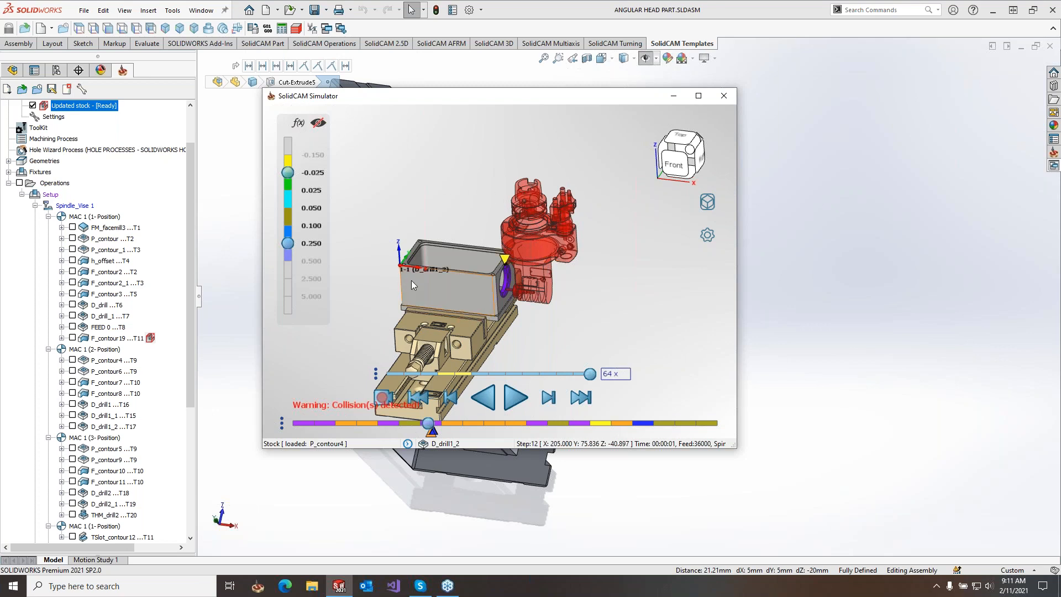
{"action": "scroll", "coordinate": [411, 280], "scroll_direction": "up", "scroll_amount": 3}
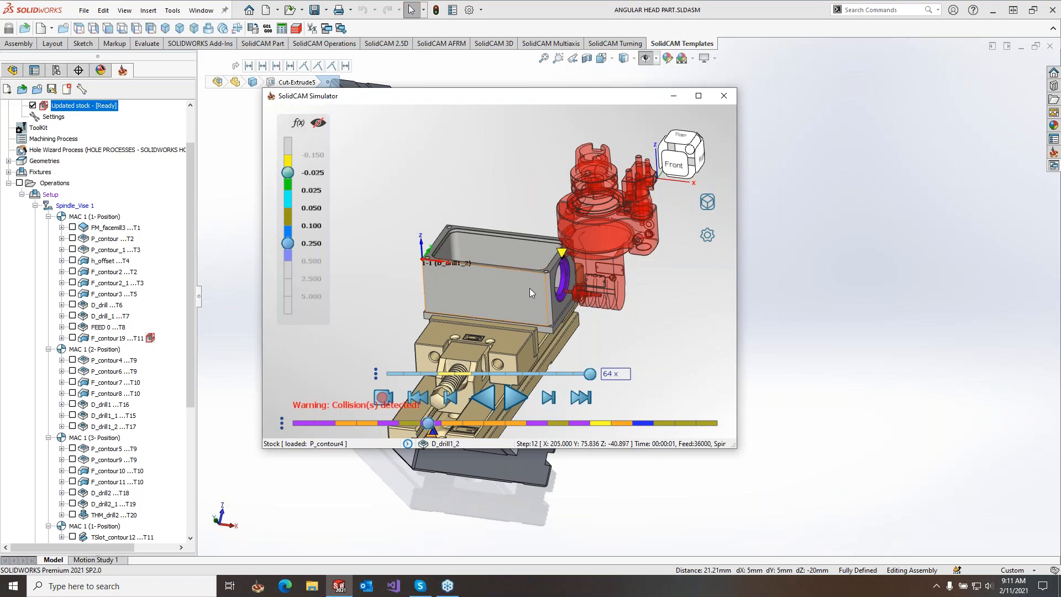
{"action": "left_click", "coordinate": [812, 290]}
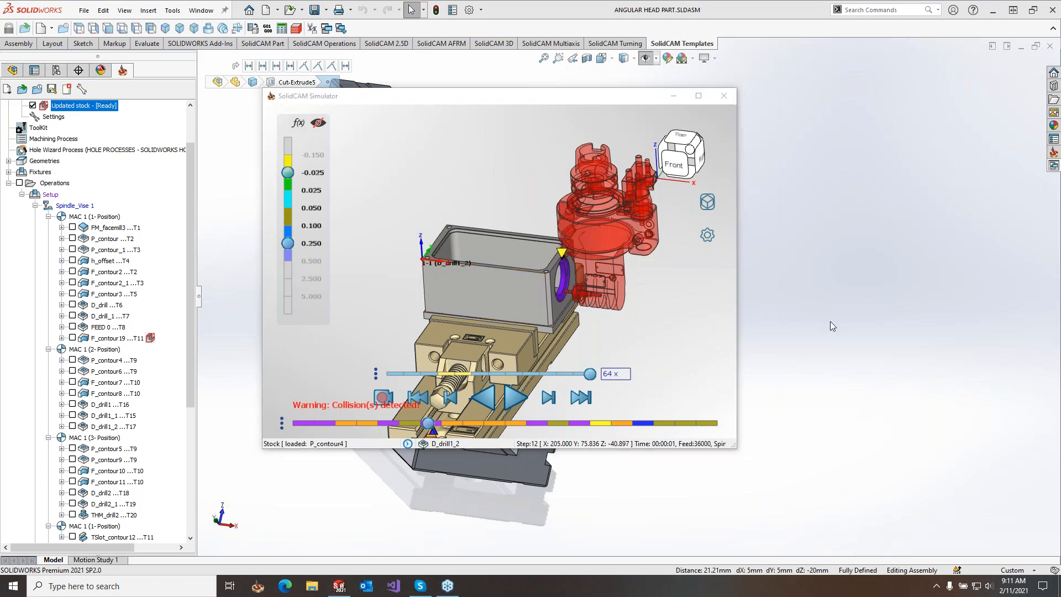